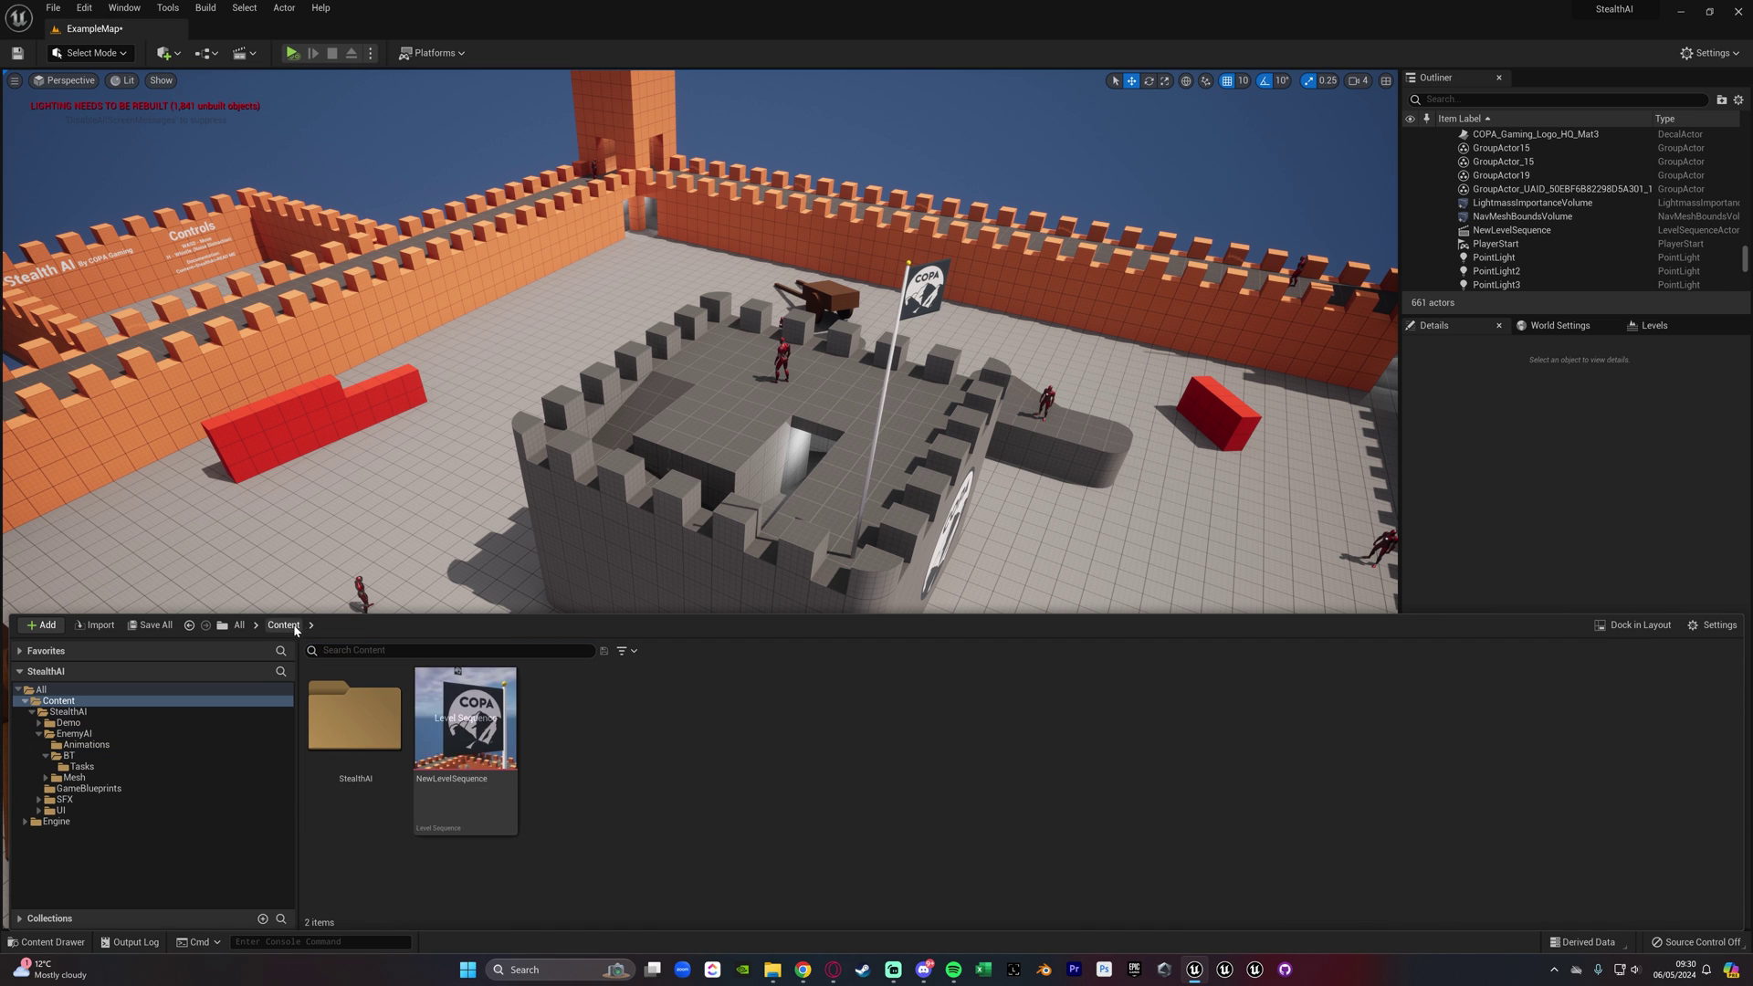
# Create a new level from the Basic template without saving the changes to ExampleMap
pyautogui.click(53, 8)
pyautogui.moveTo(128, 95)
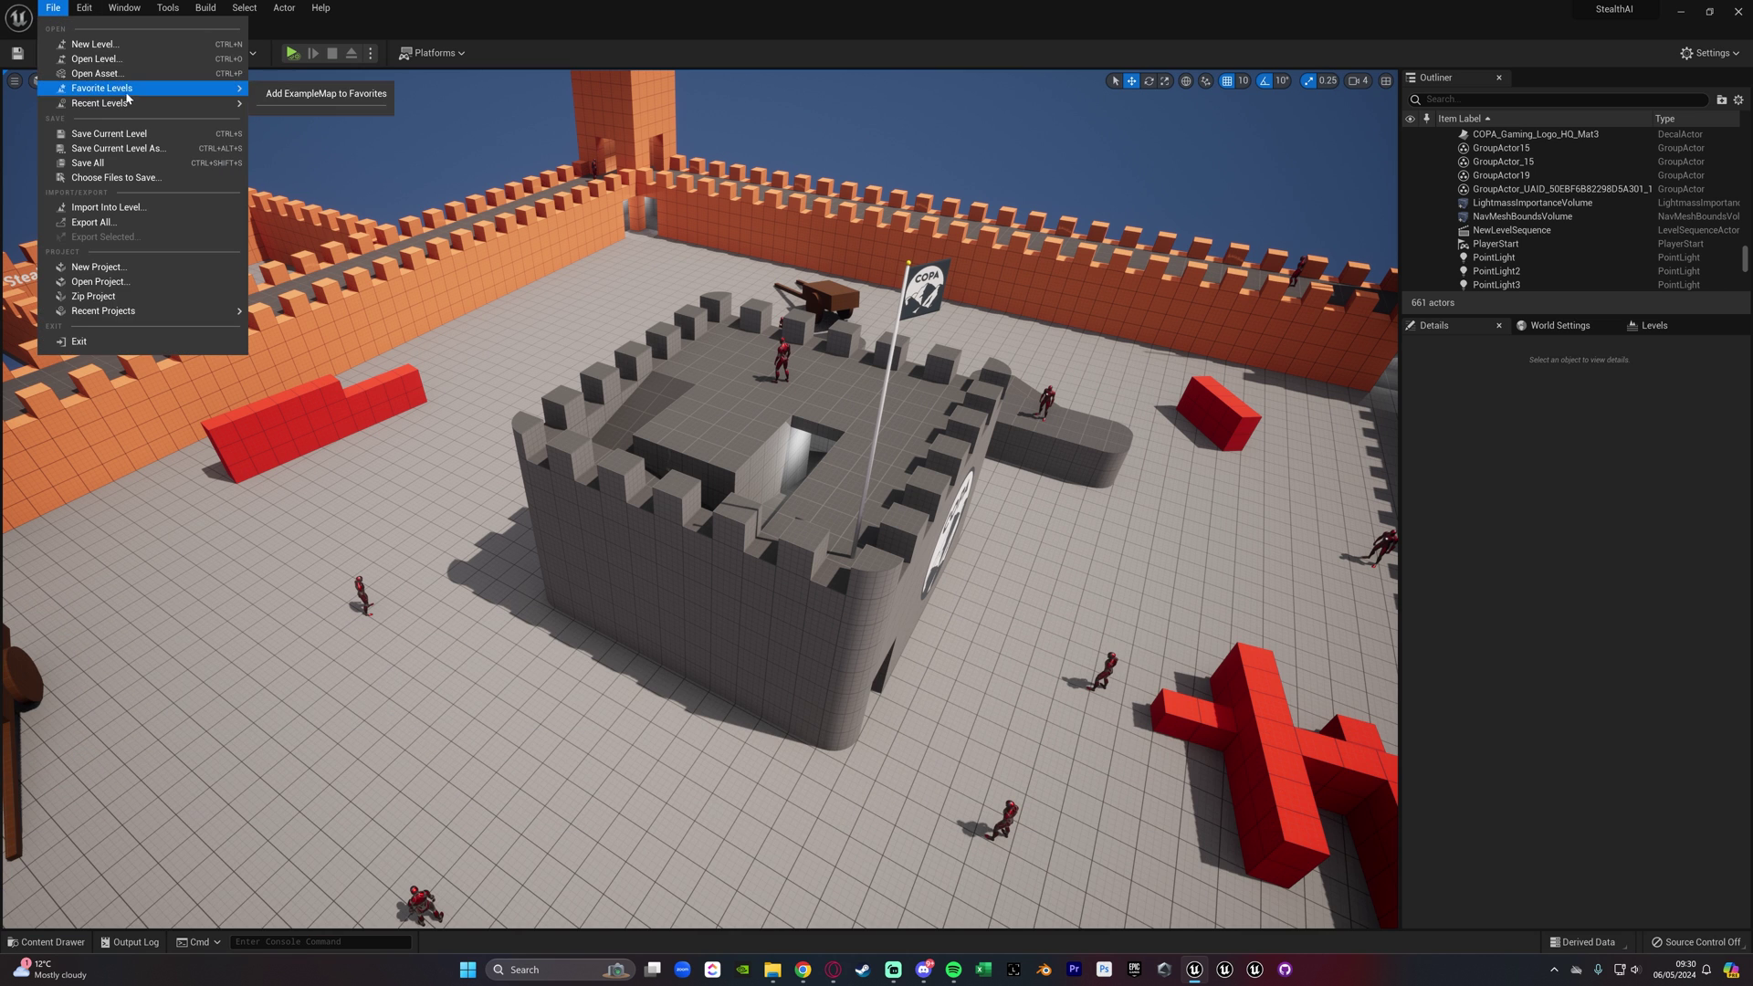
pyautogui.click(95, 44)
pyautogui.click(875, 409)
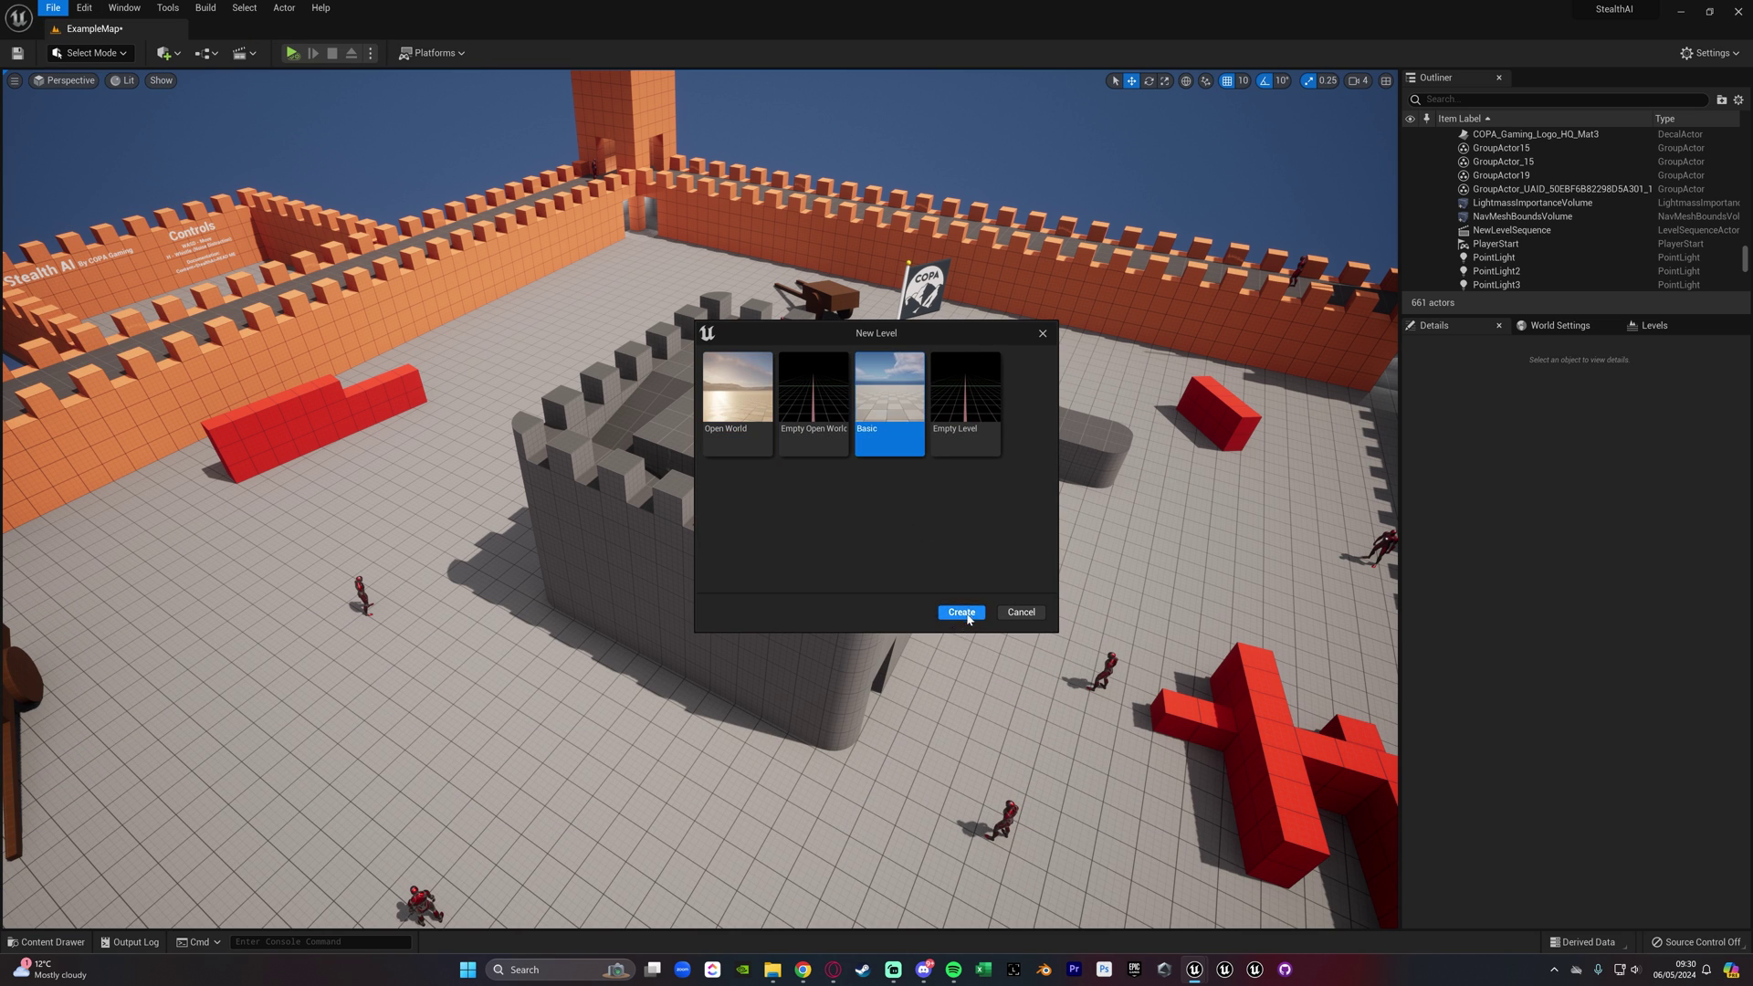
pyautogui.click(962, 611)
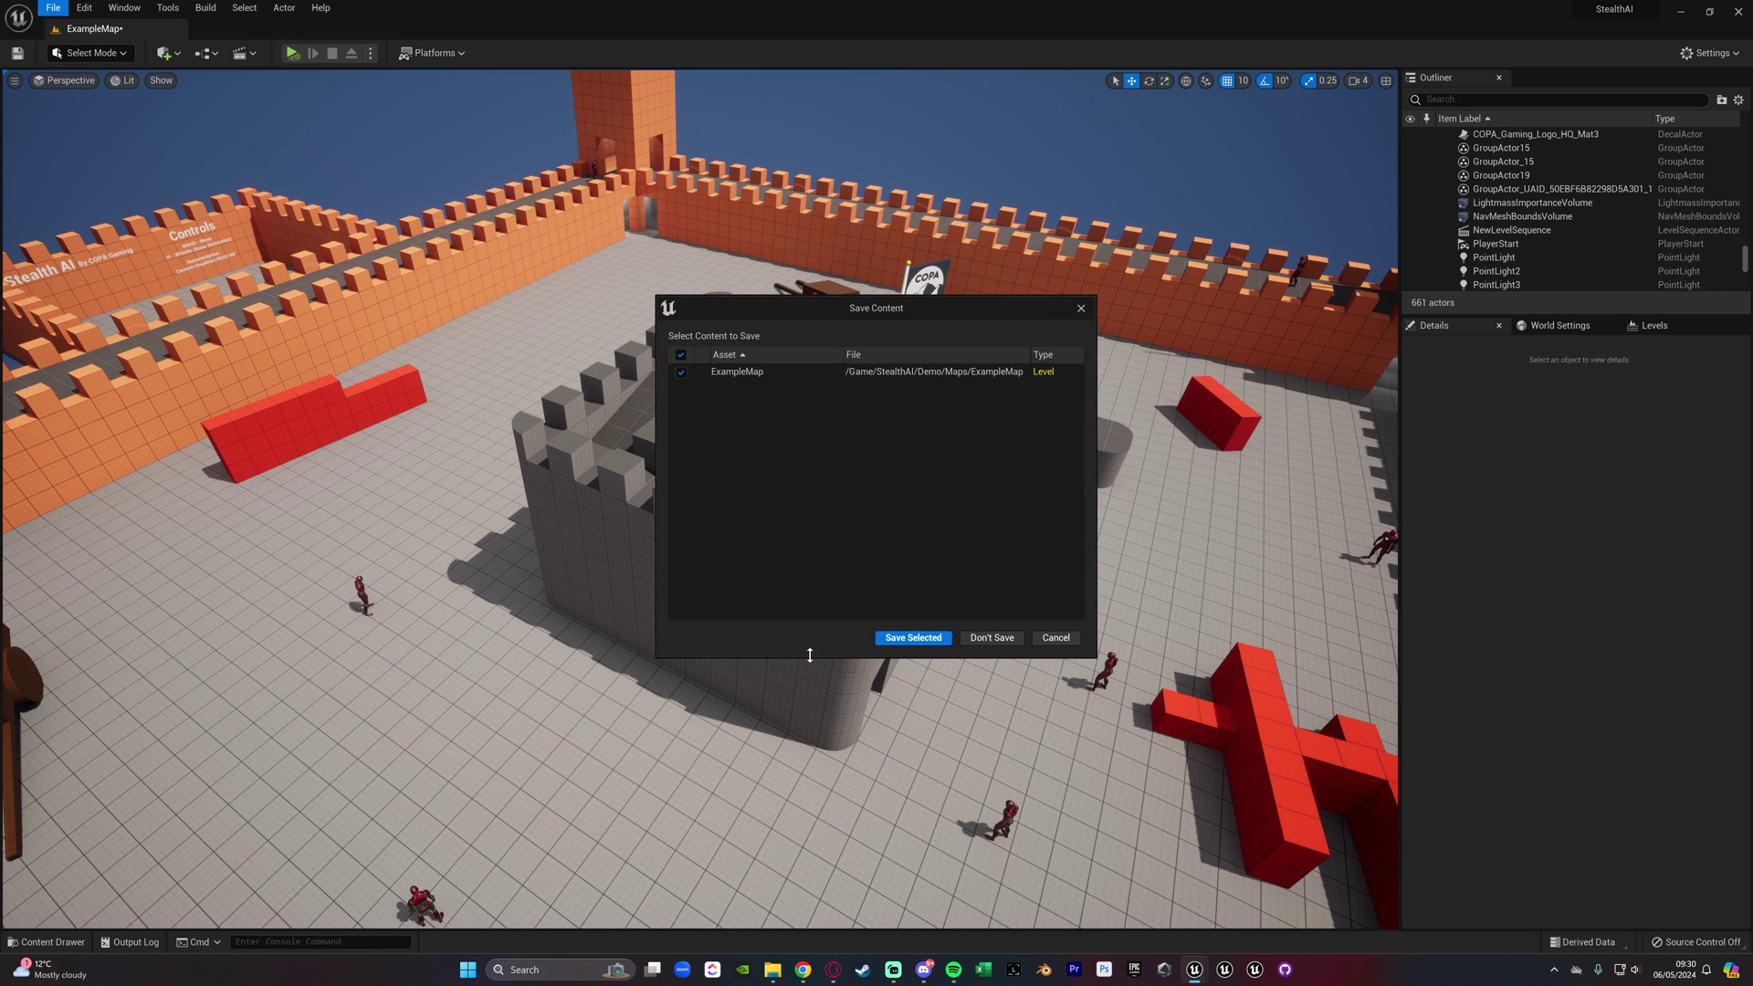
pyautogui.click(991, 639)
# Place the BP_EnemyAI_PARENT blueprint from the StealthAI EnemyAI folder on the floor at about 150, -530, 88
pyautogui.moveTo(838, 542); pyautogui.dragTo(838, 544, button='right')
pyautogui.press('s')
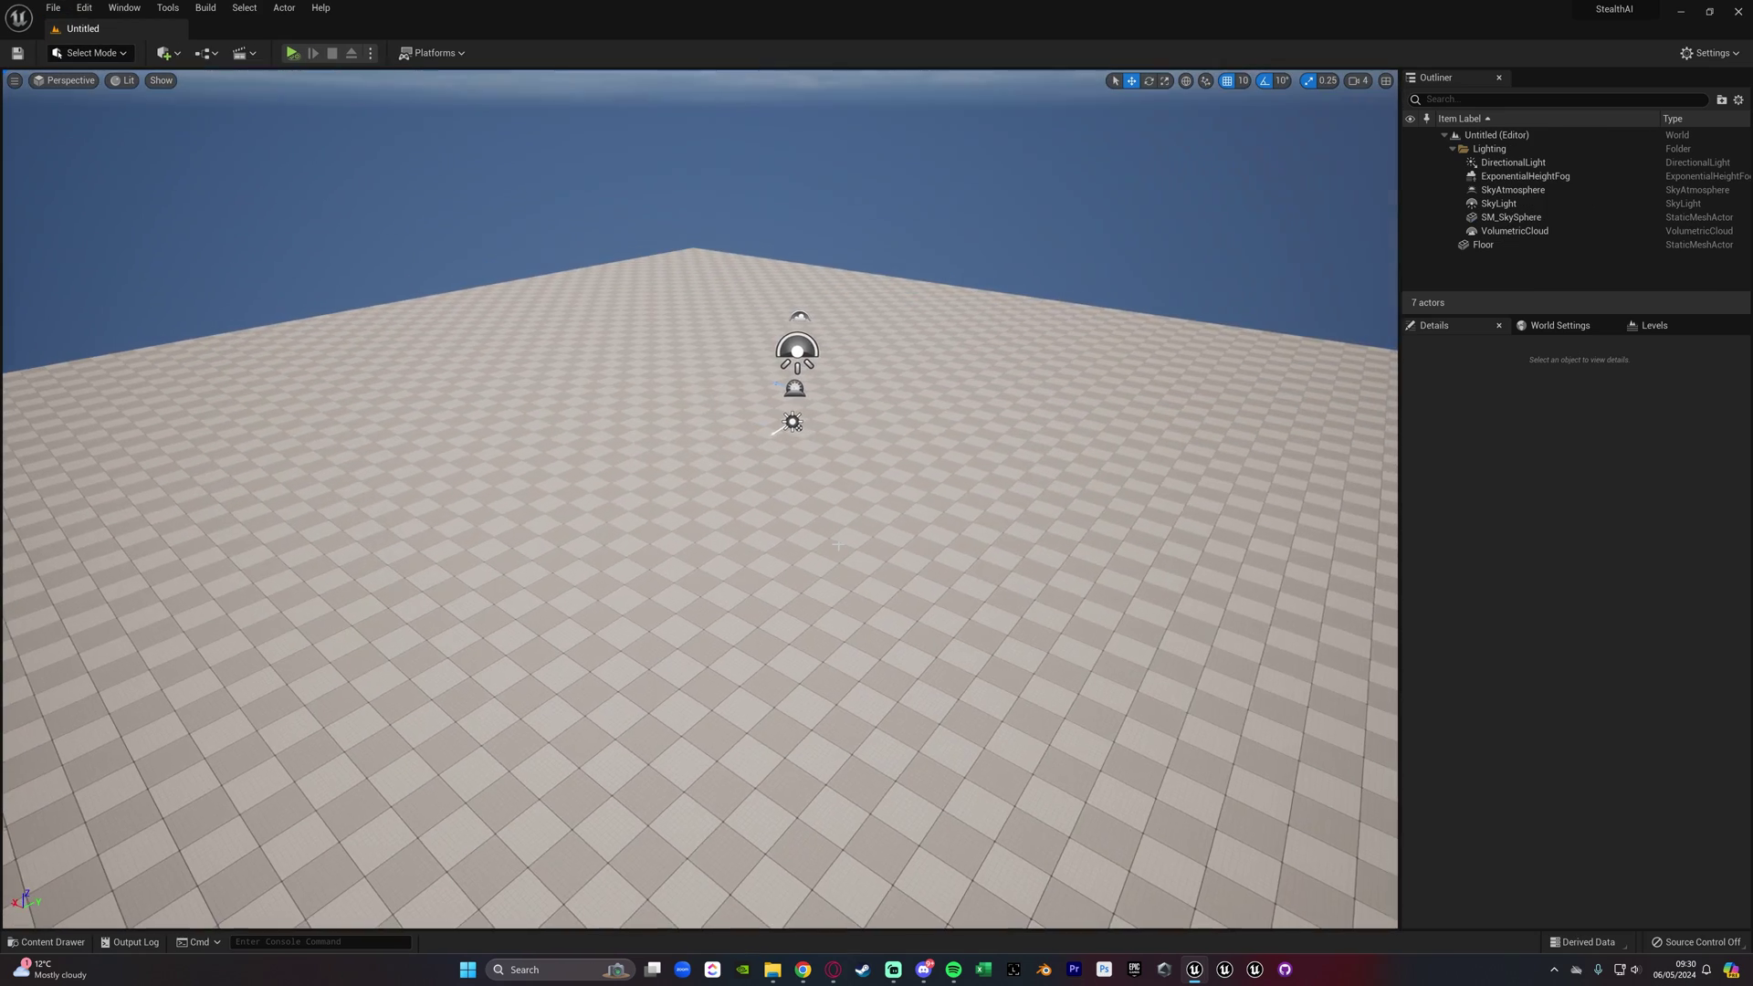
pyautogui.moveTo(717, 516); pyautogui.dragTo(717, 517, button='right')
pyautogui.press('d')
pyautogui.press('w')
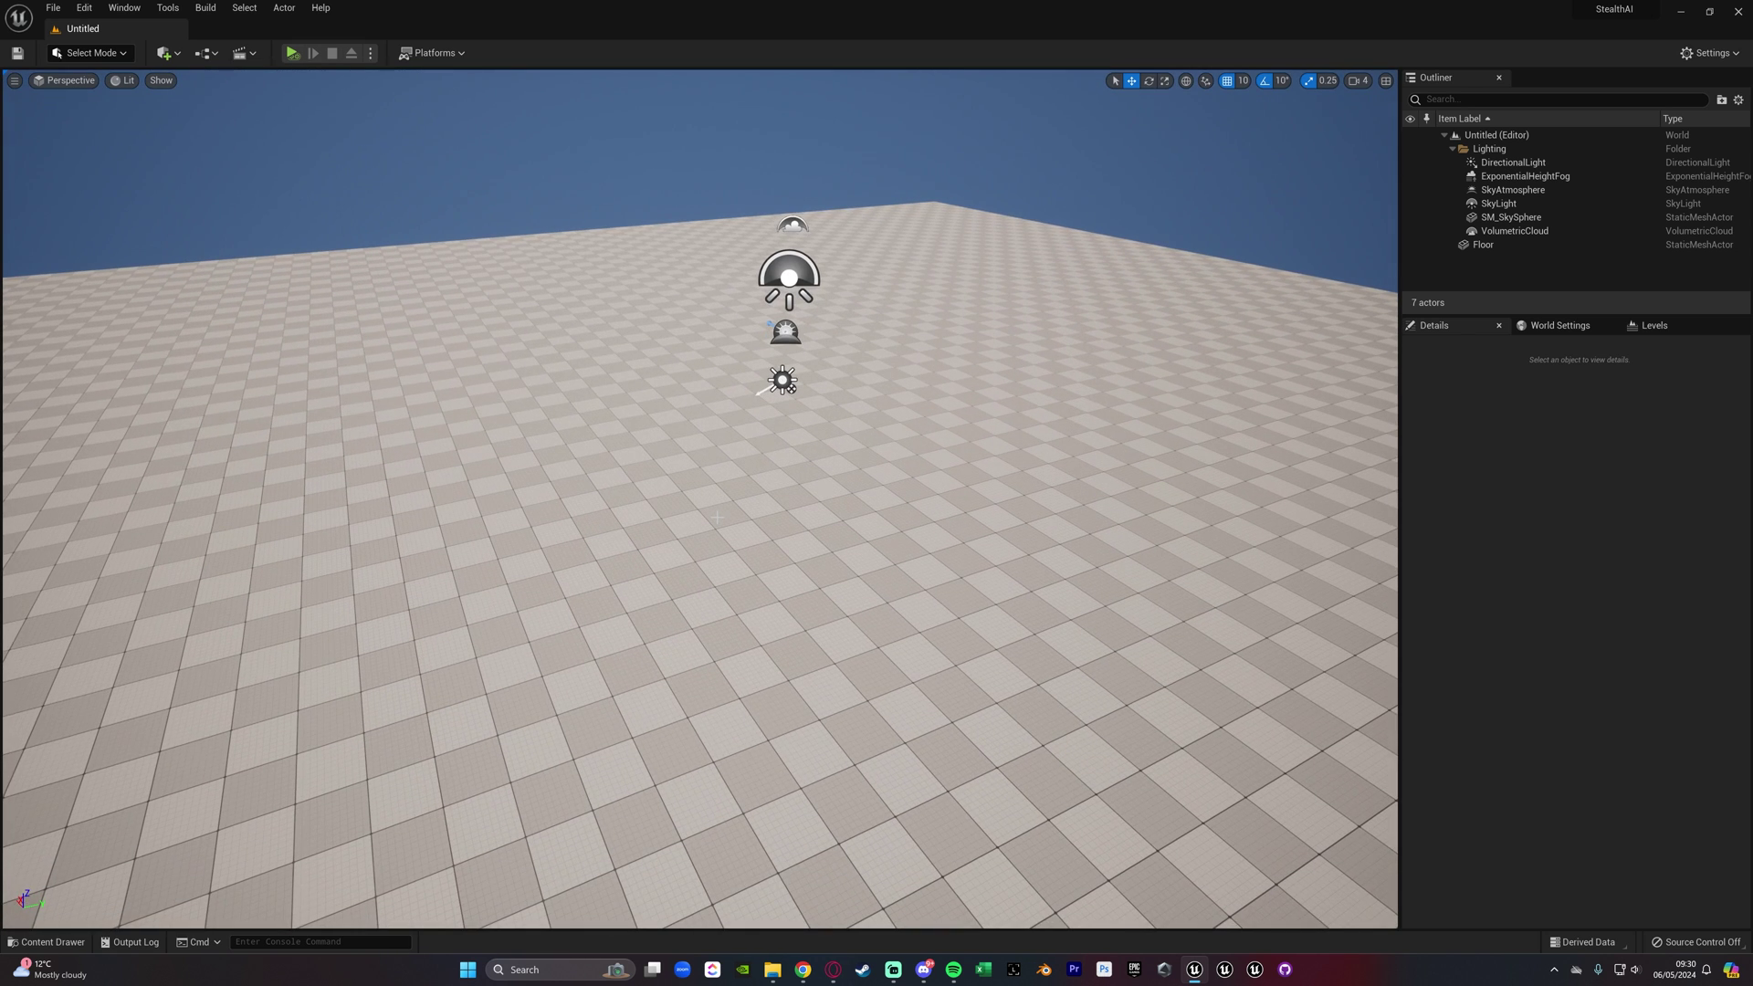
pyautogui.hotkey('ctrl', 'space')
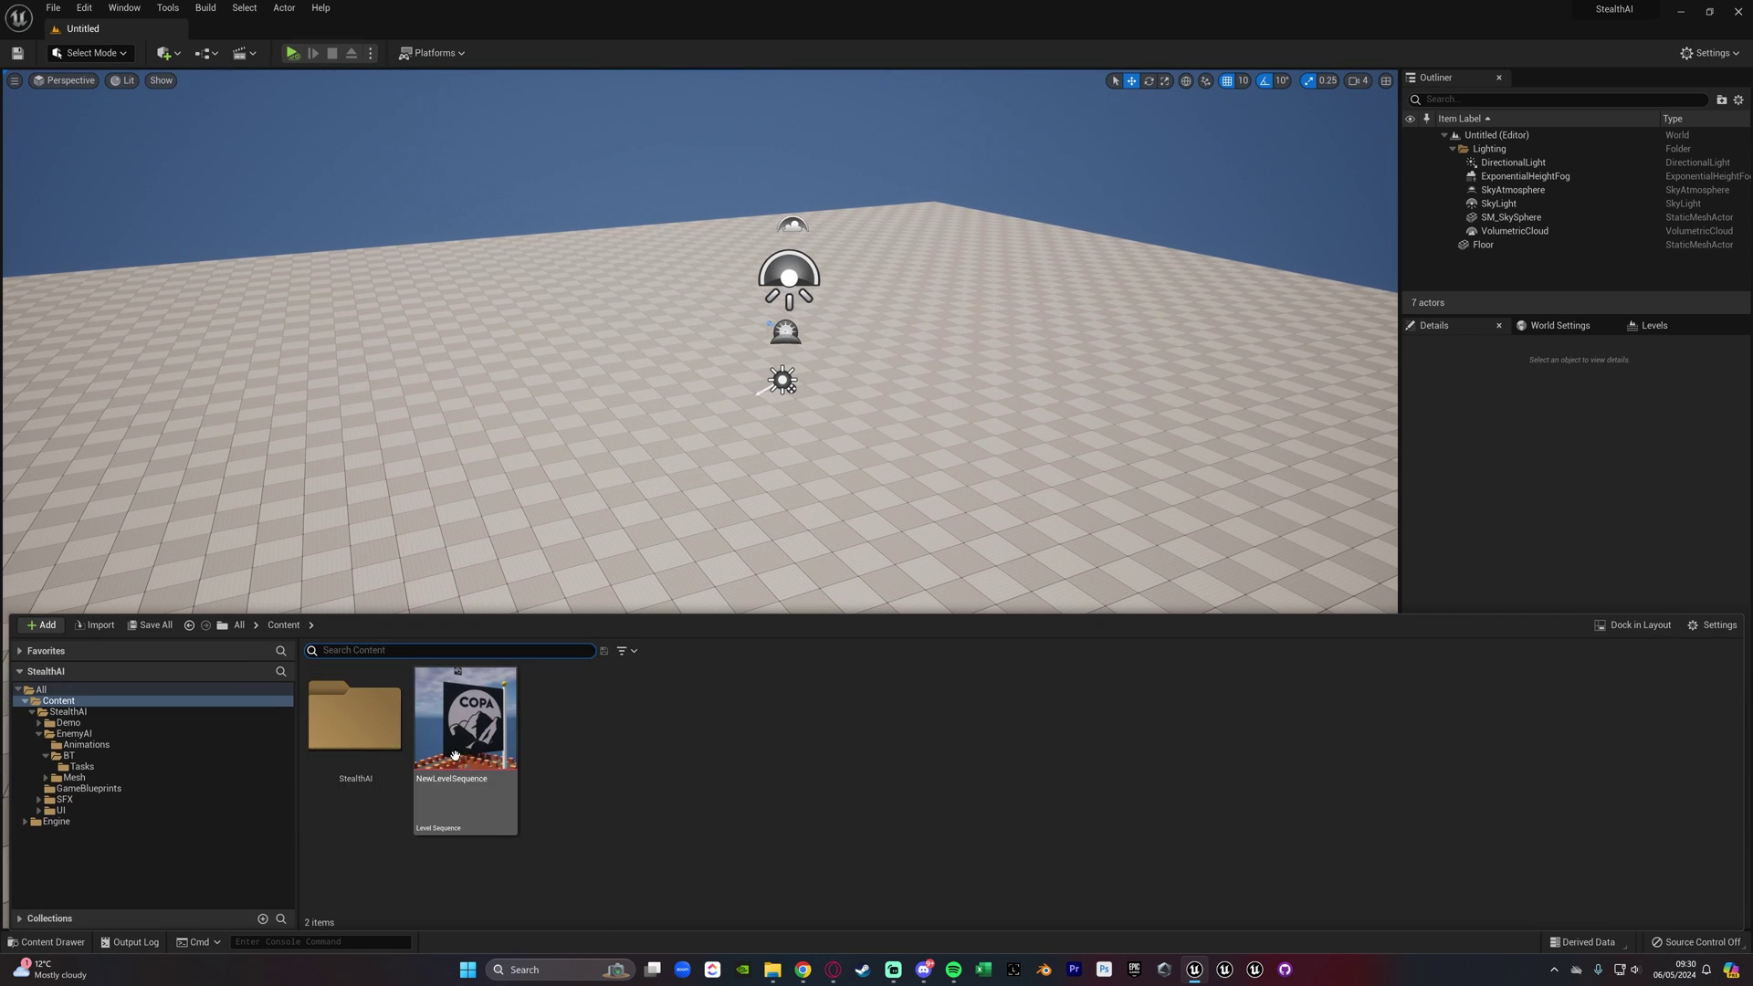
pyautogui.doubleClick(334, 739)
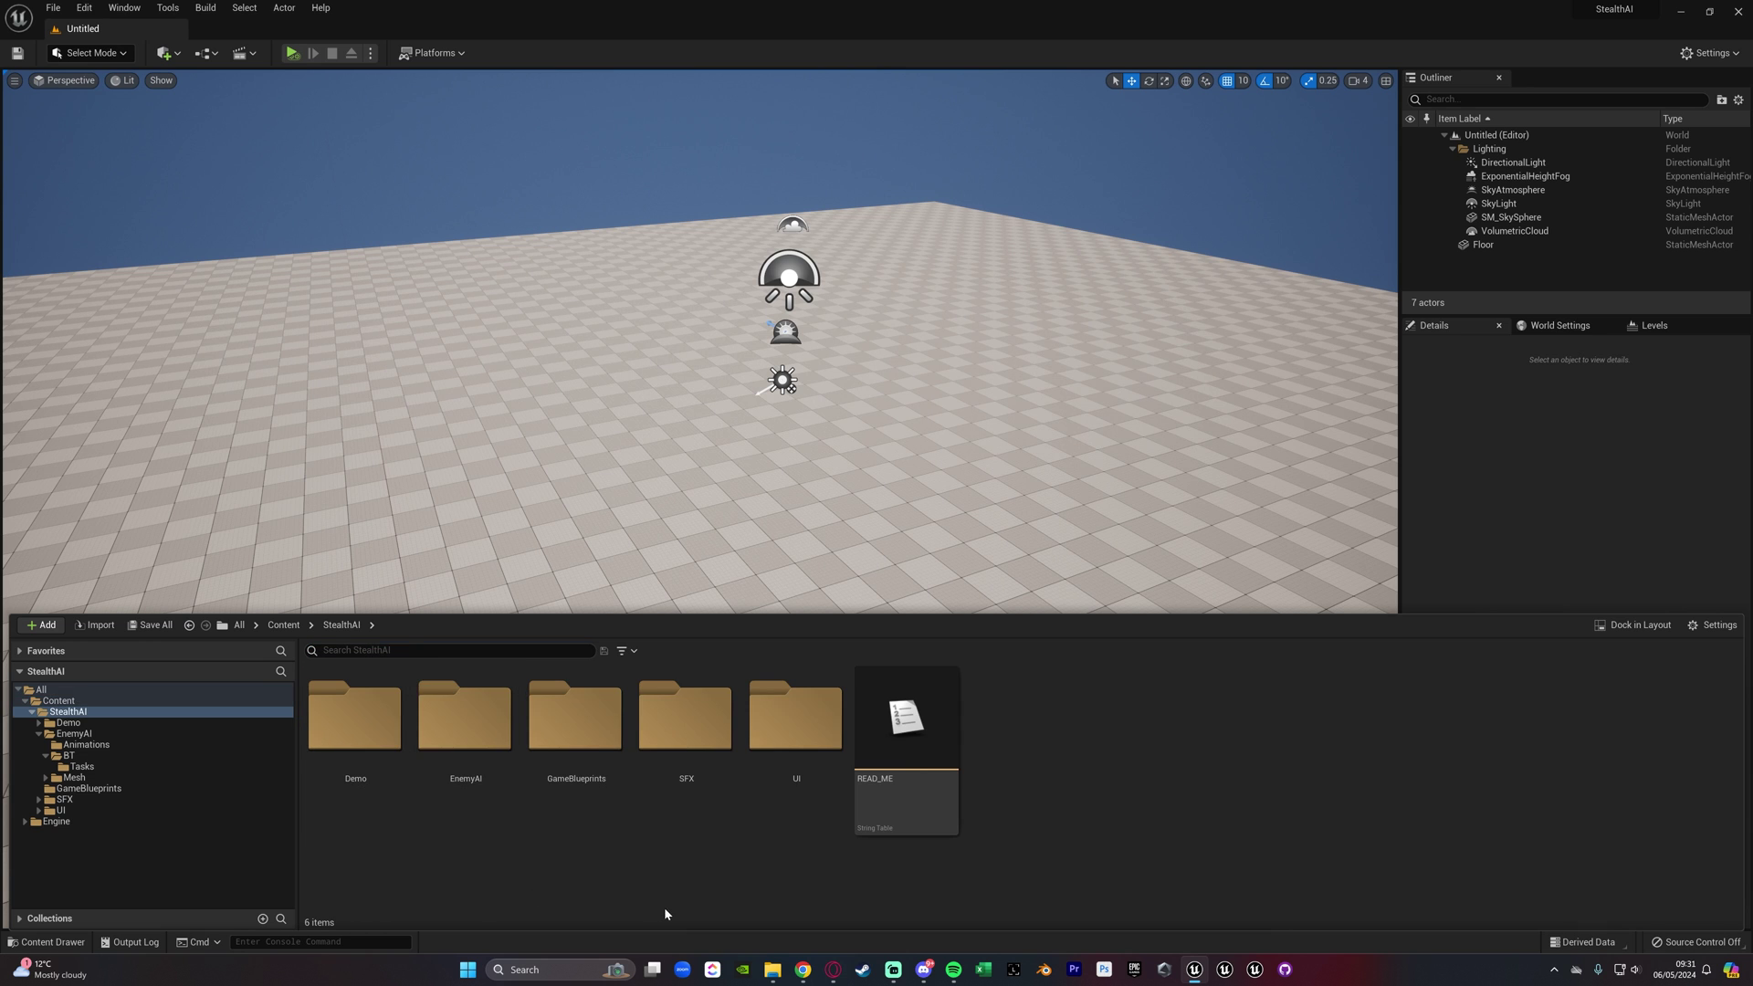
pyautogui.doubleClick(481, 801)
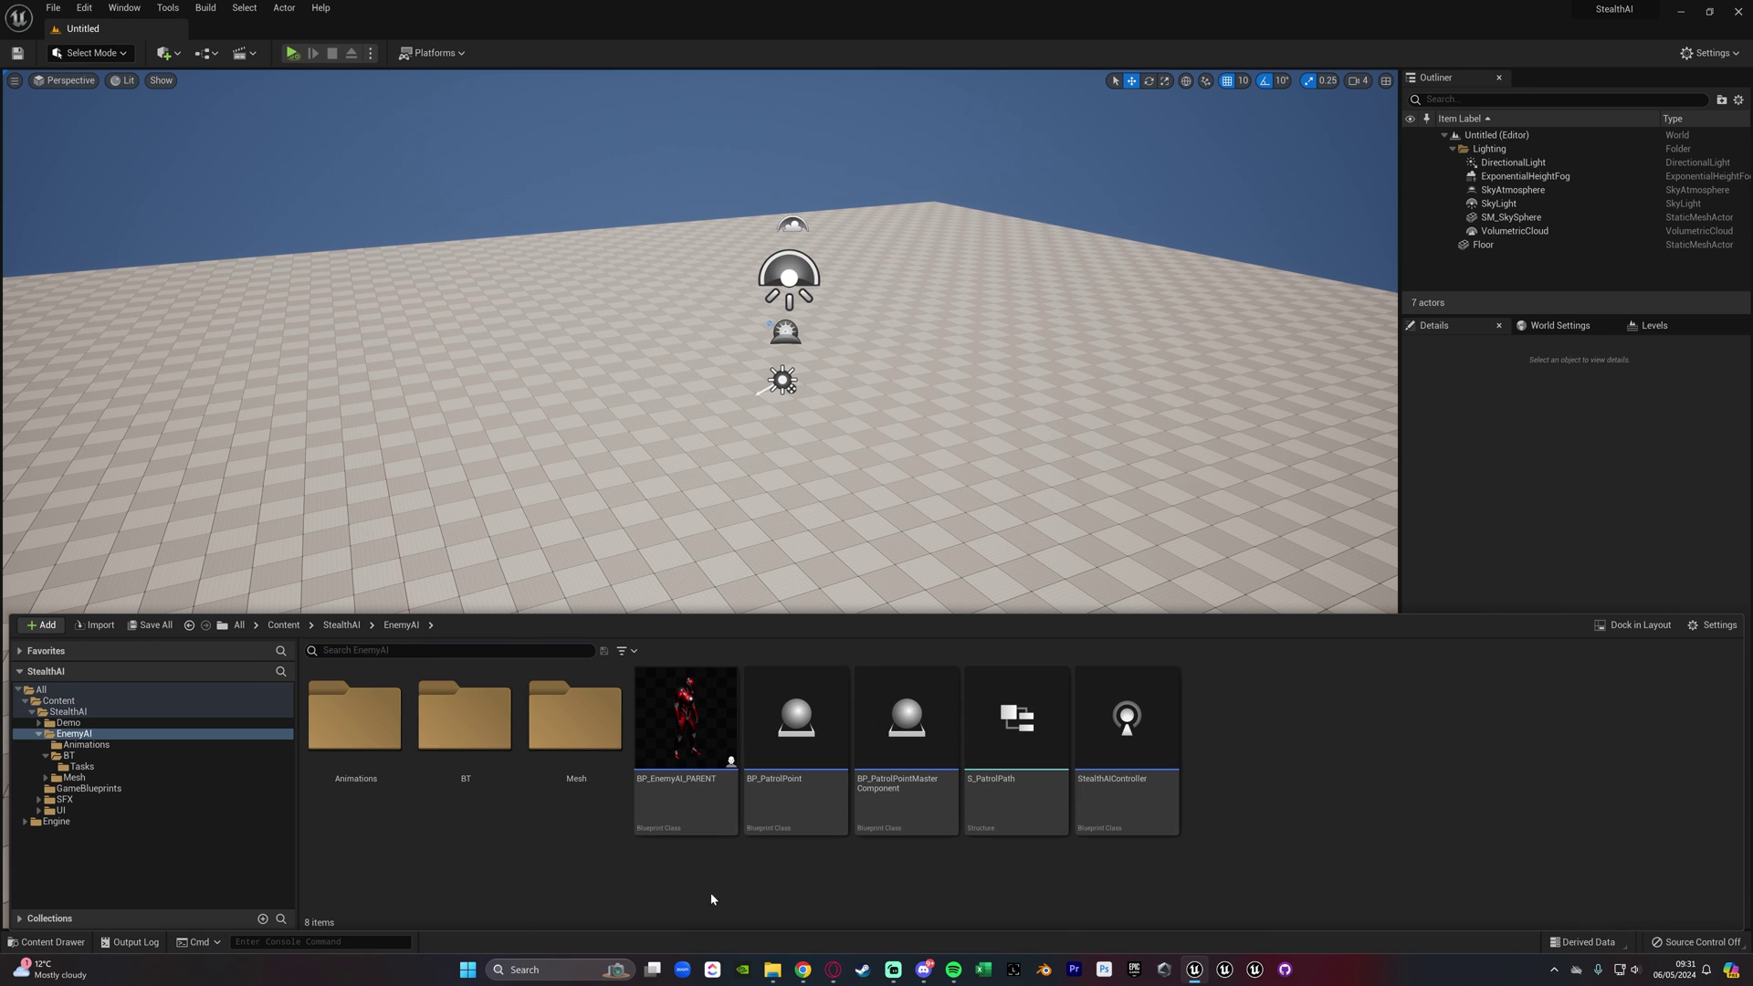
pyautogui.moveTo(694, 730); pyautogui.dragTo(532, 558)
pyautogui.moveTo(692, 594); pyautogui.dragTo(812, 627, button='right')
pyautogui.press('w')
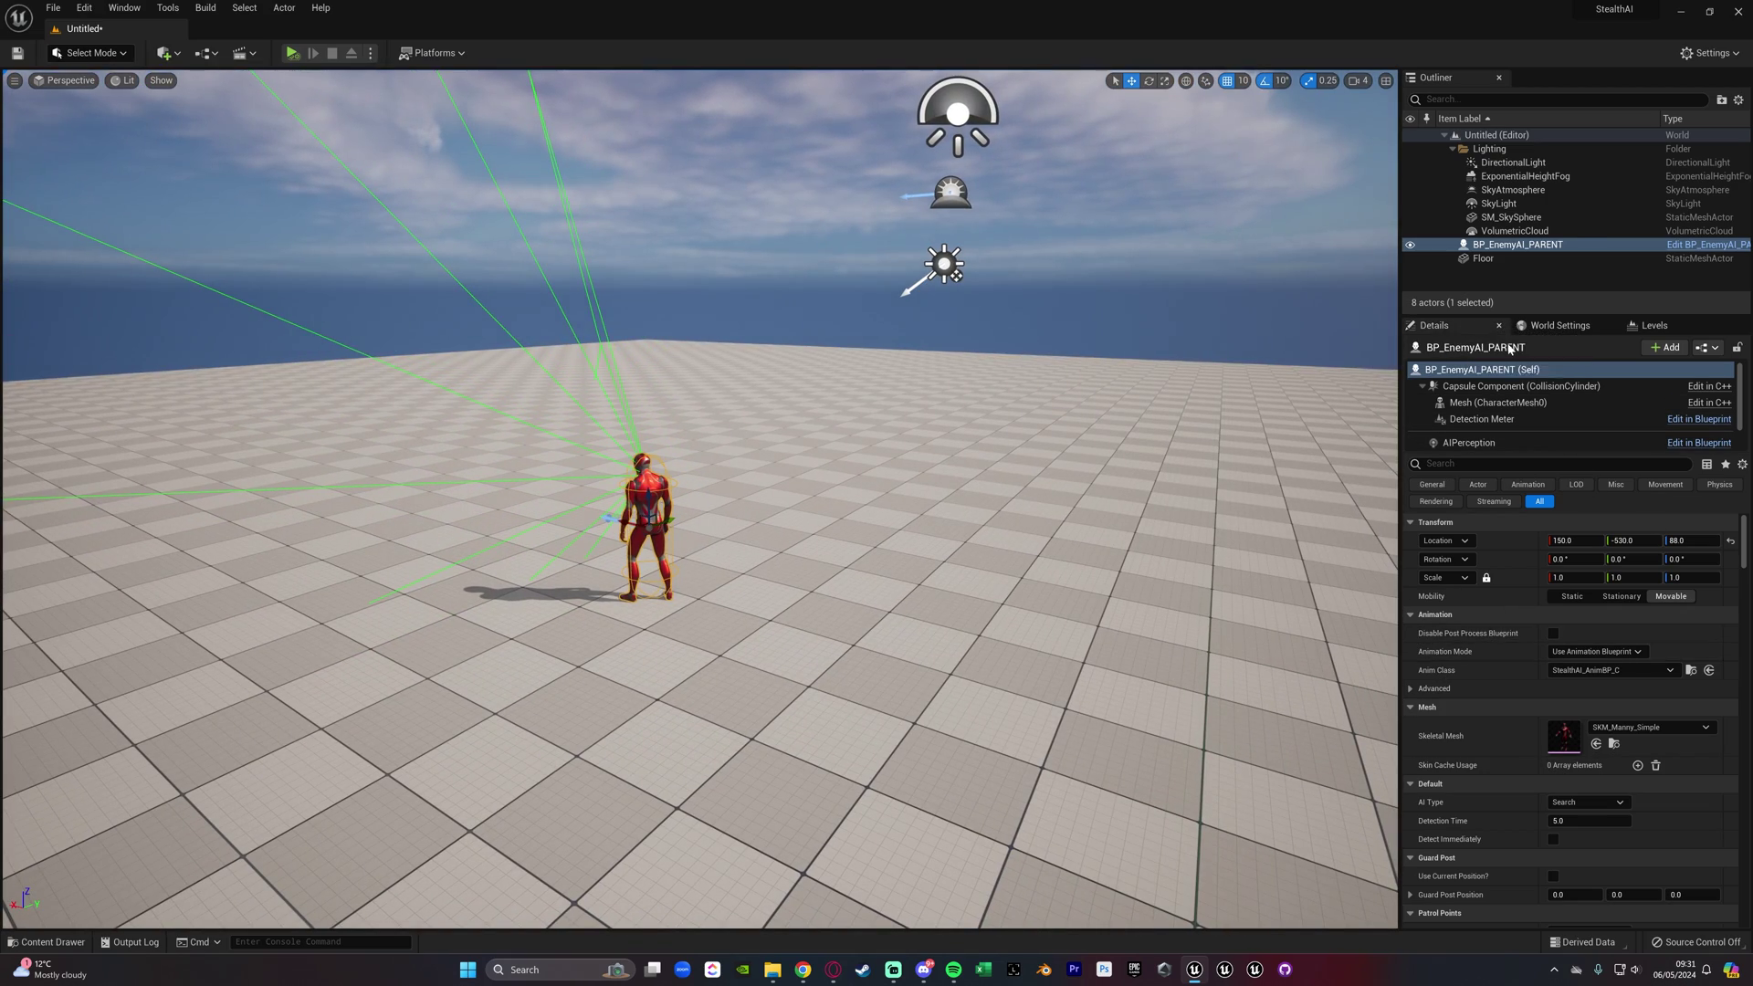
# Examine the placed enemy and its details, including AI Type, Detection Time, Guard Post, Patrol Points and Search settings
pyautogui.click(128, 7)
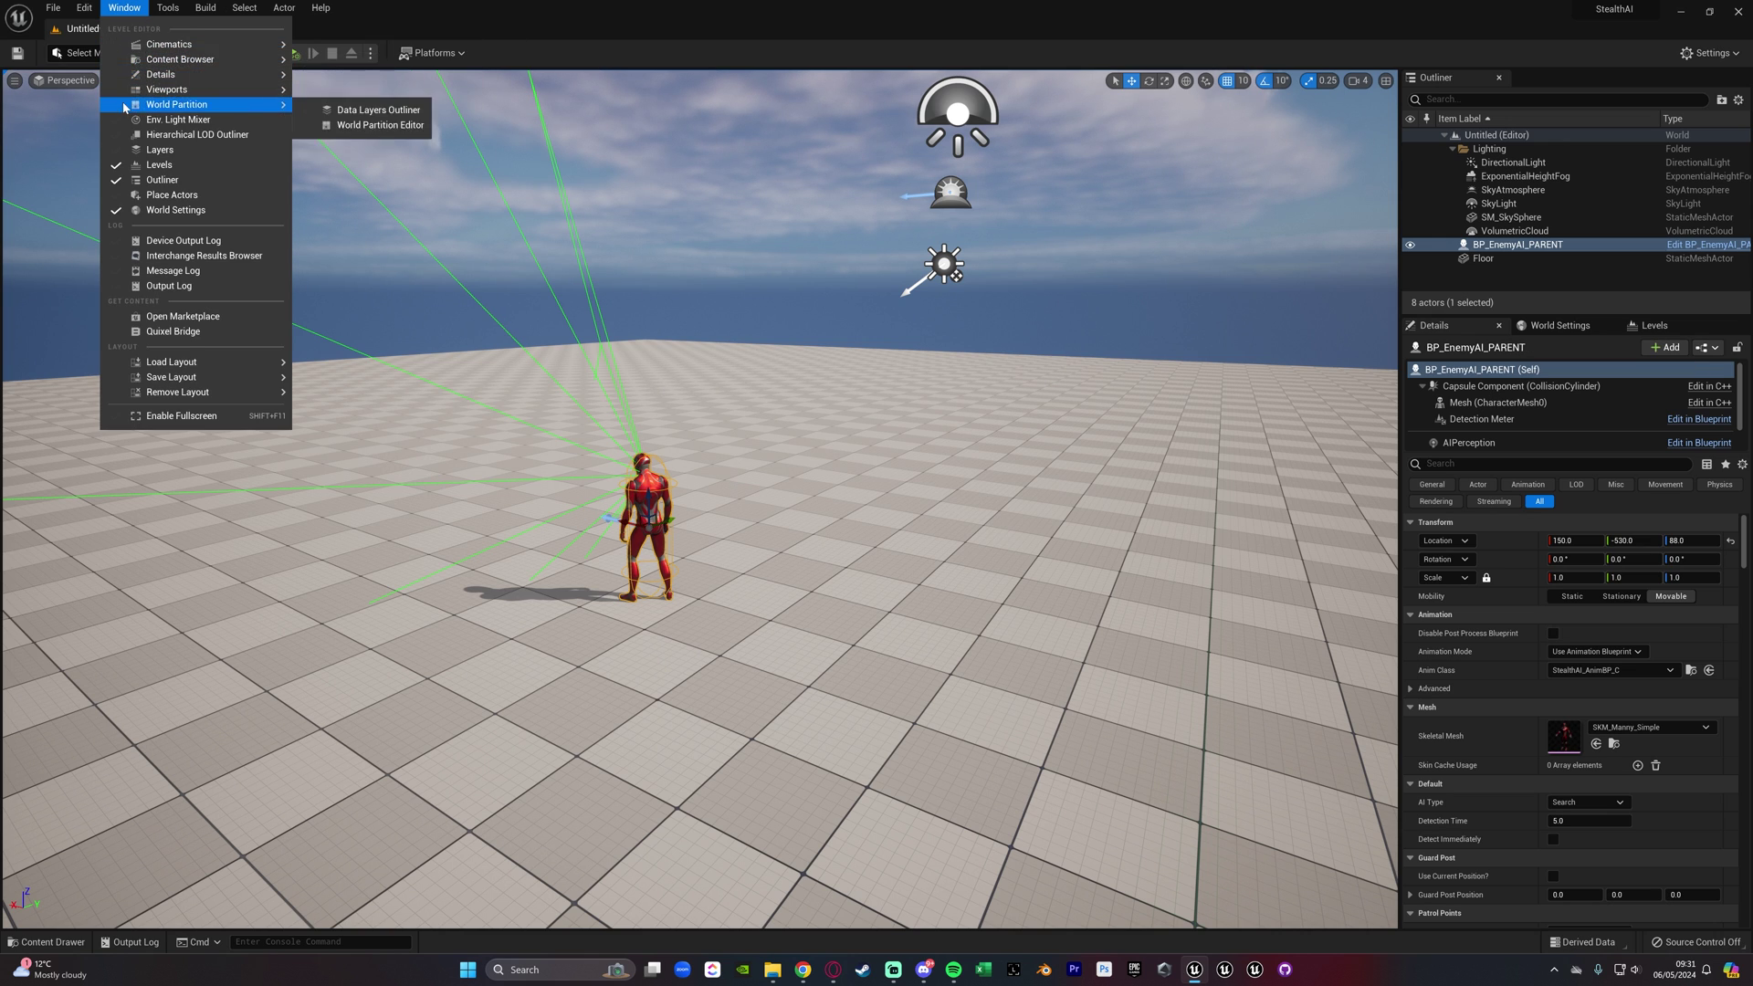
pyautogui.moveTo(137, 74)
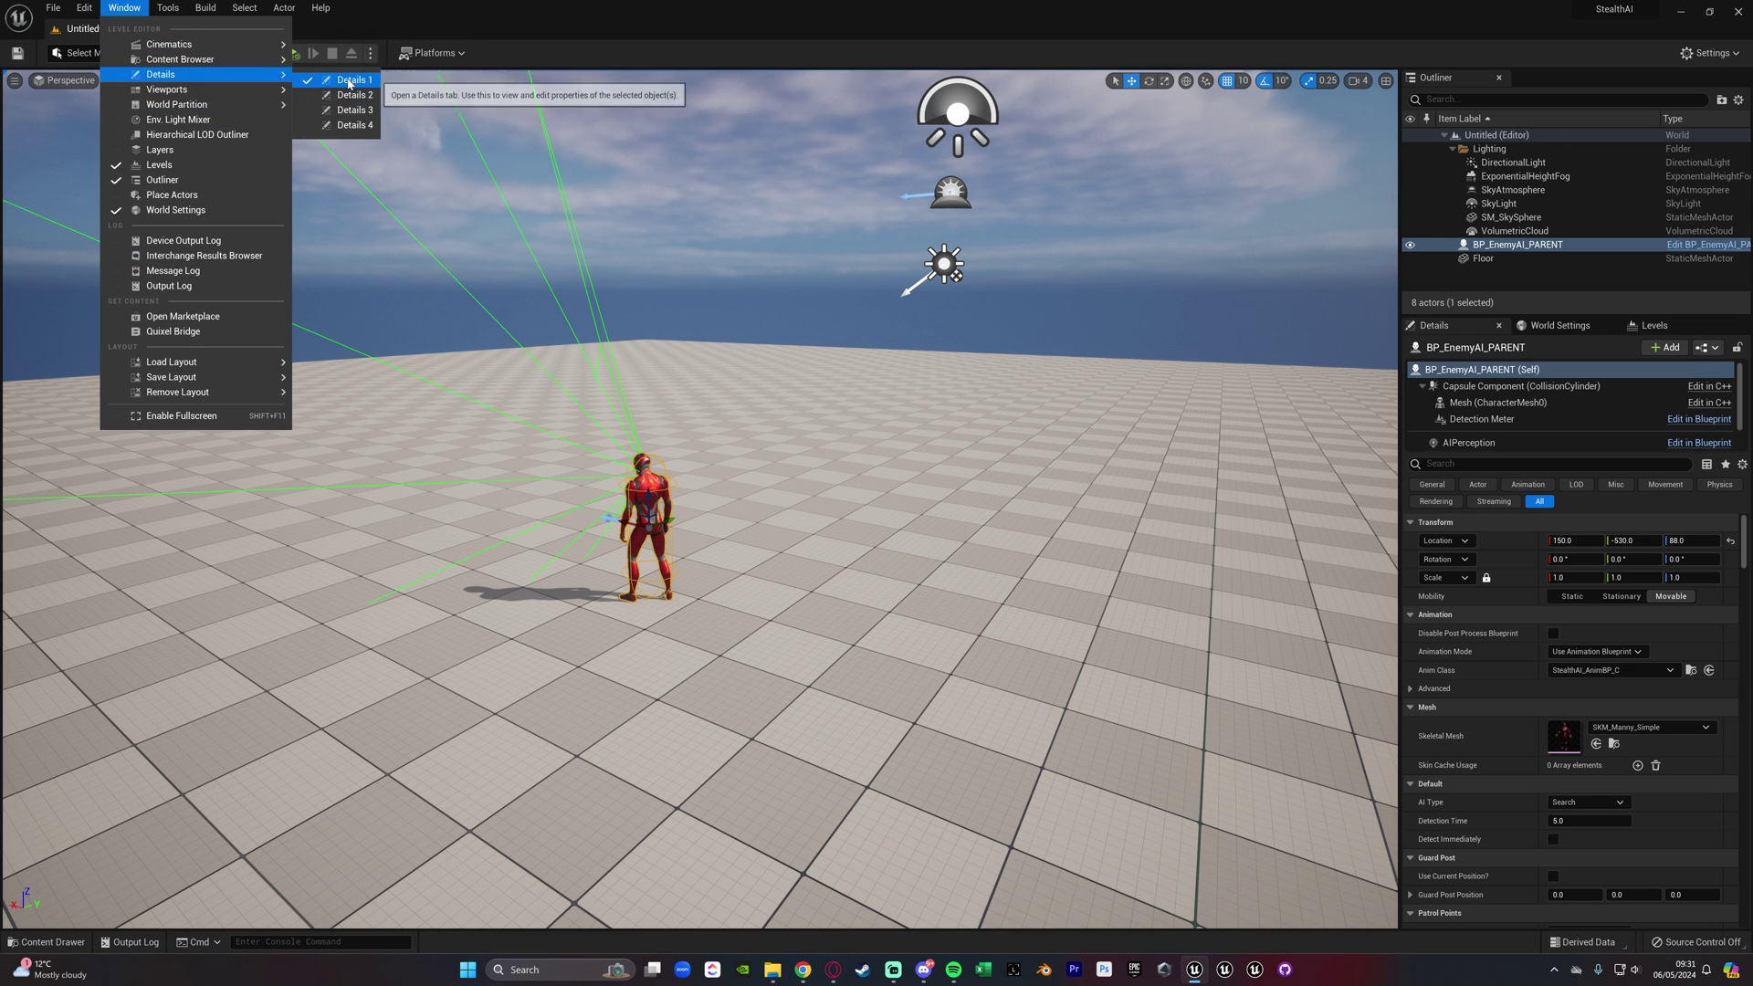
pyautogui.click(681, 5)
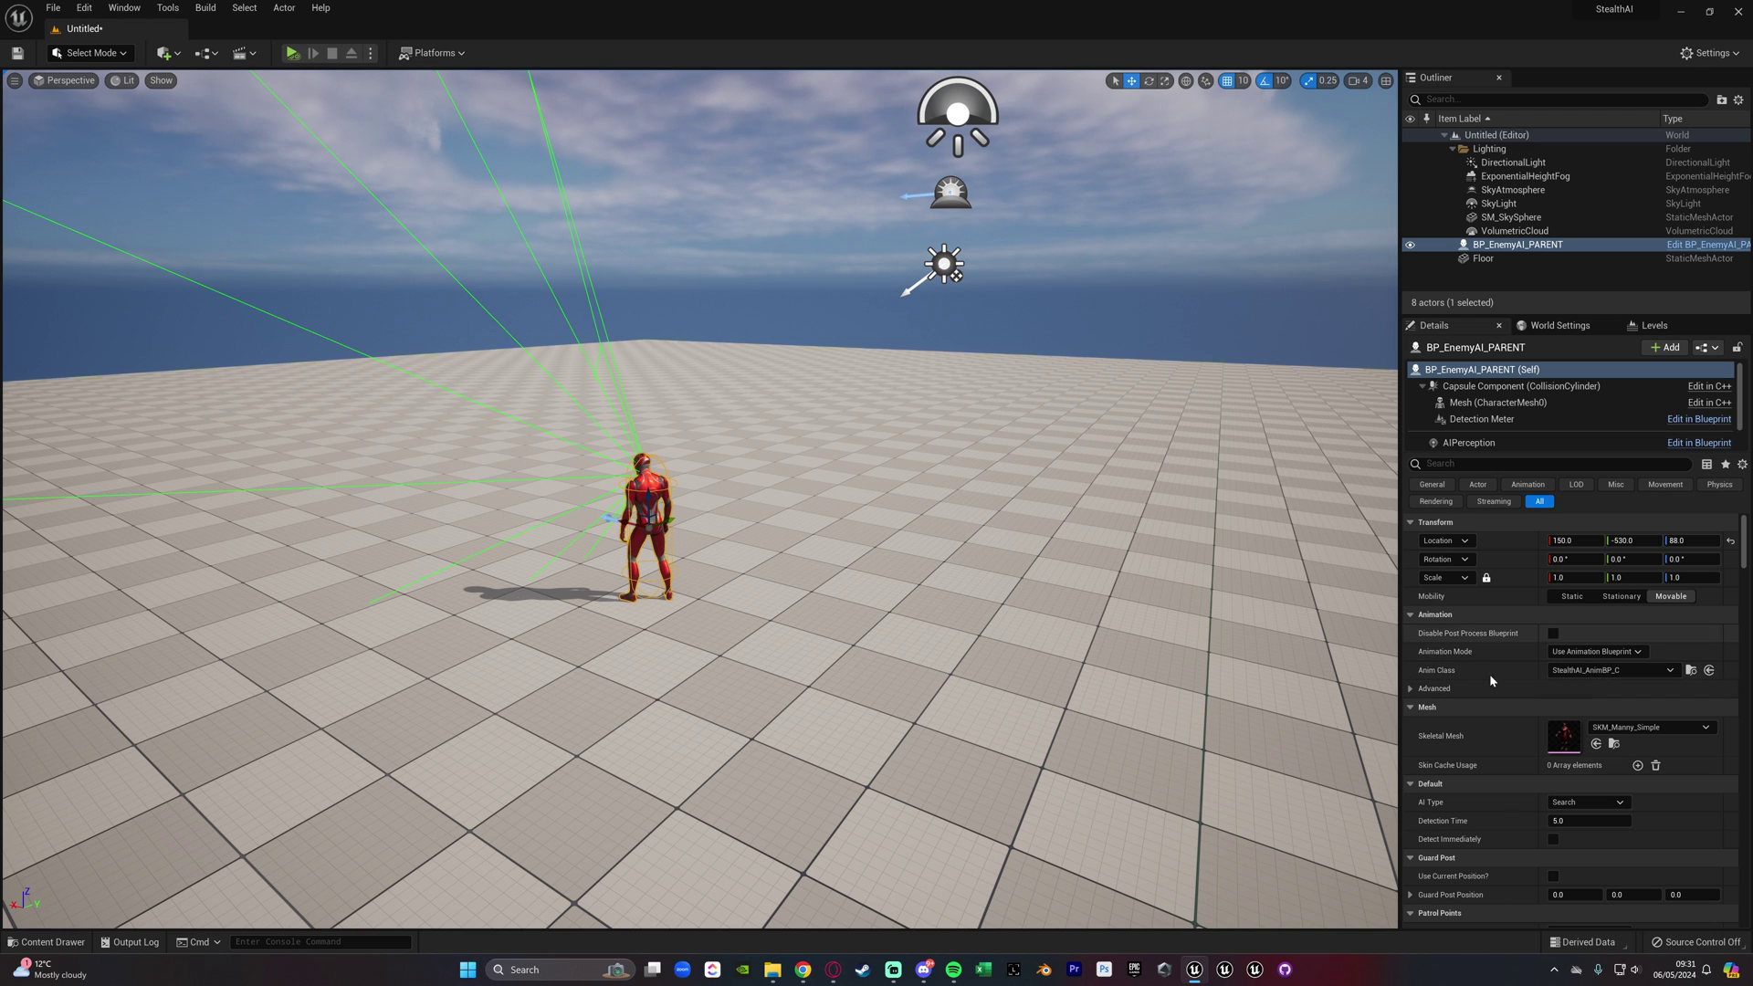
pyautogui.scroll(-1, 1506, 783)
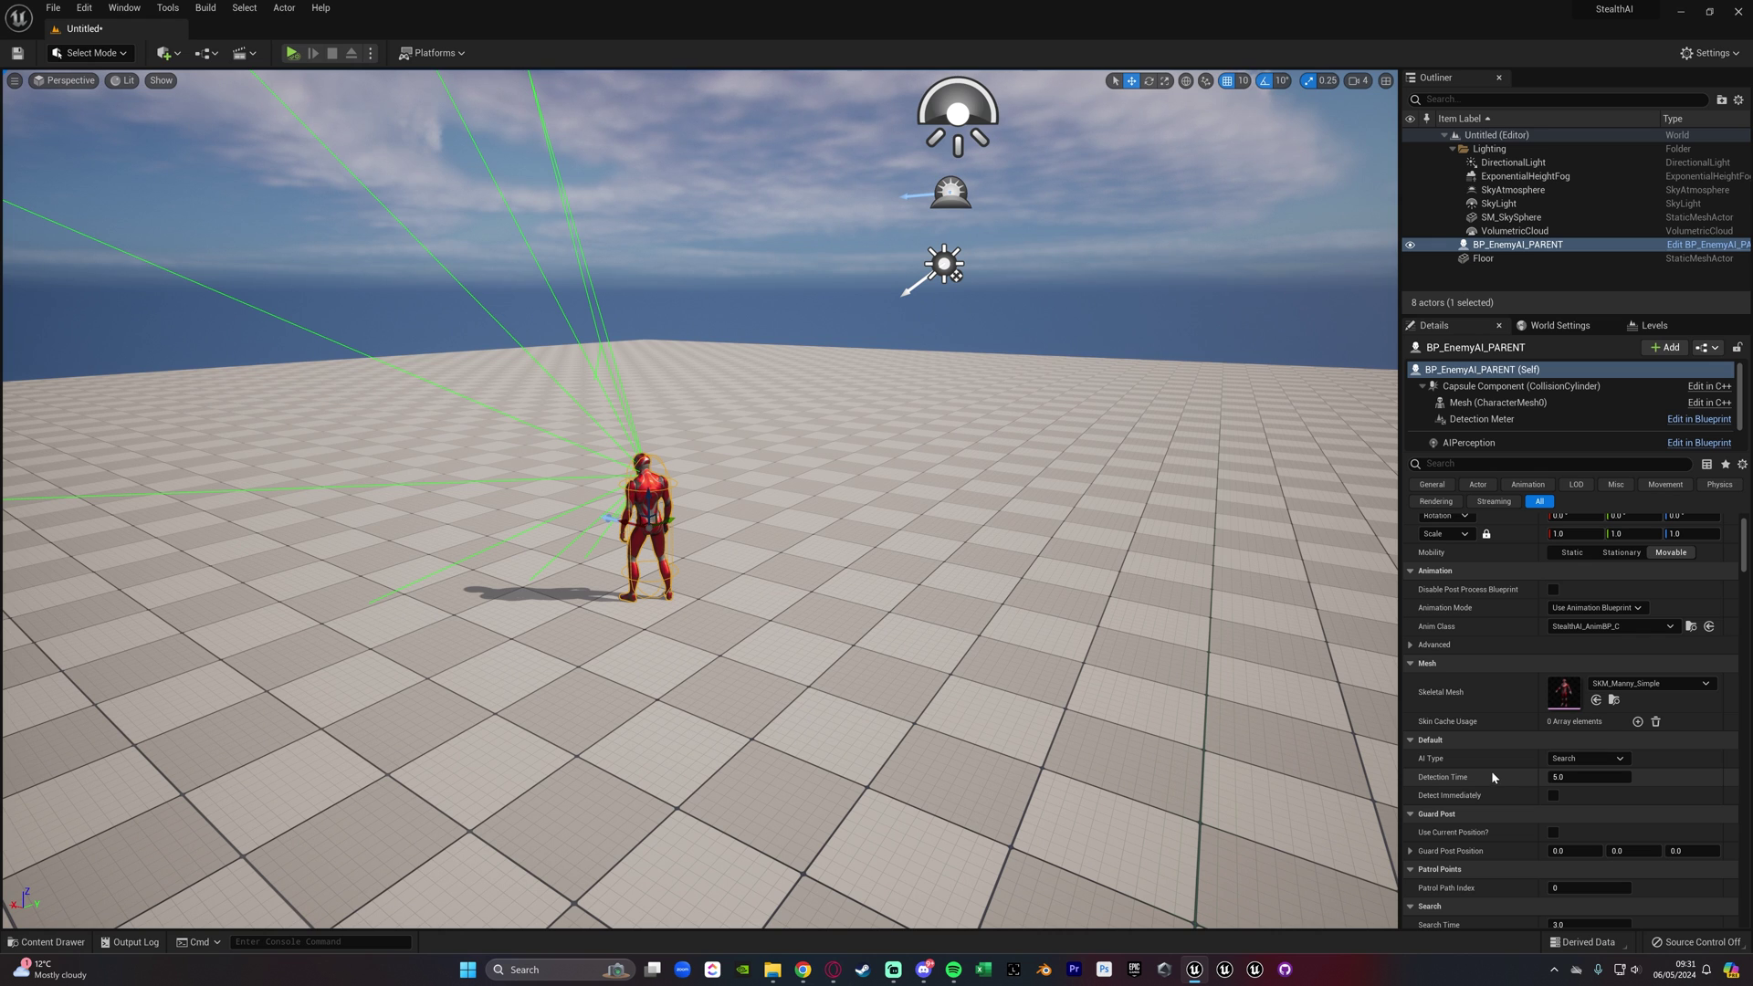
pyautogui.scroll(-1, 1483, 775)
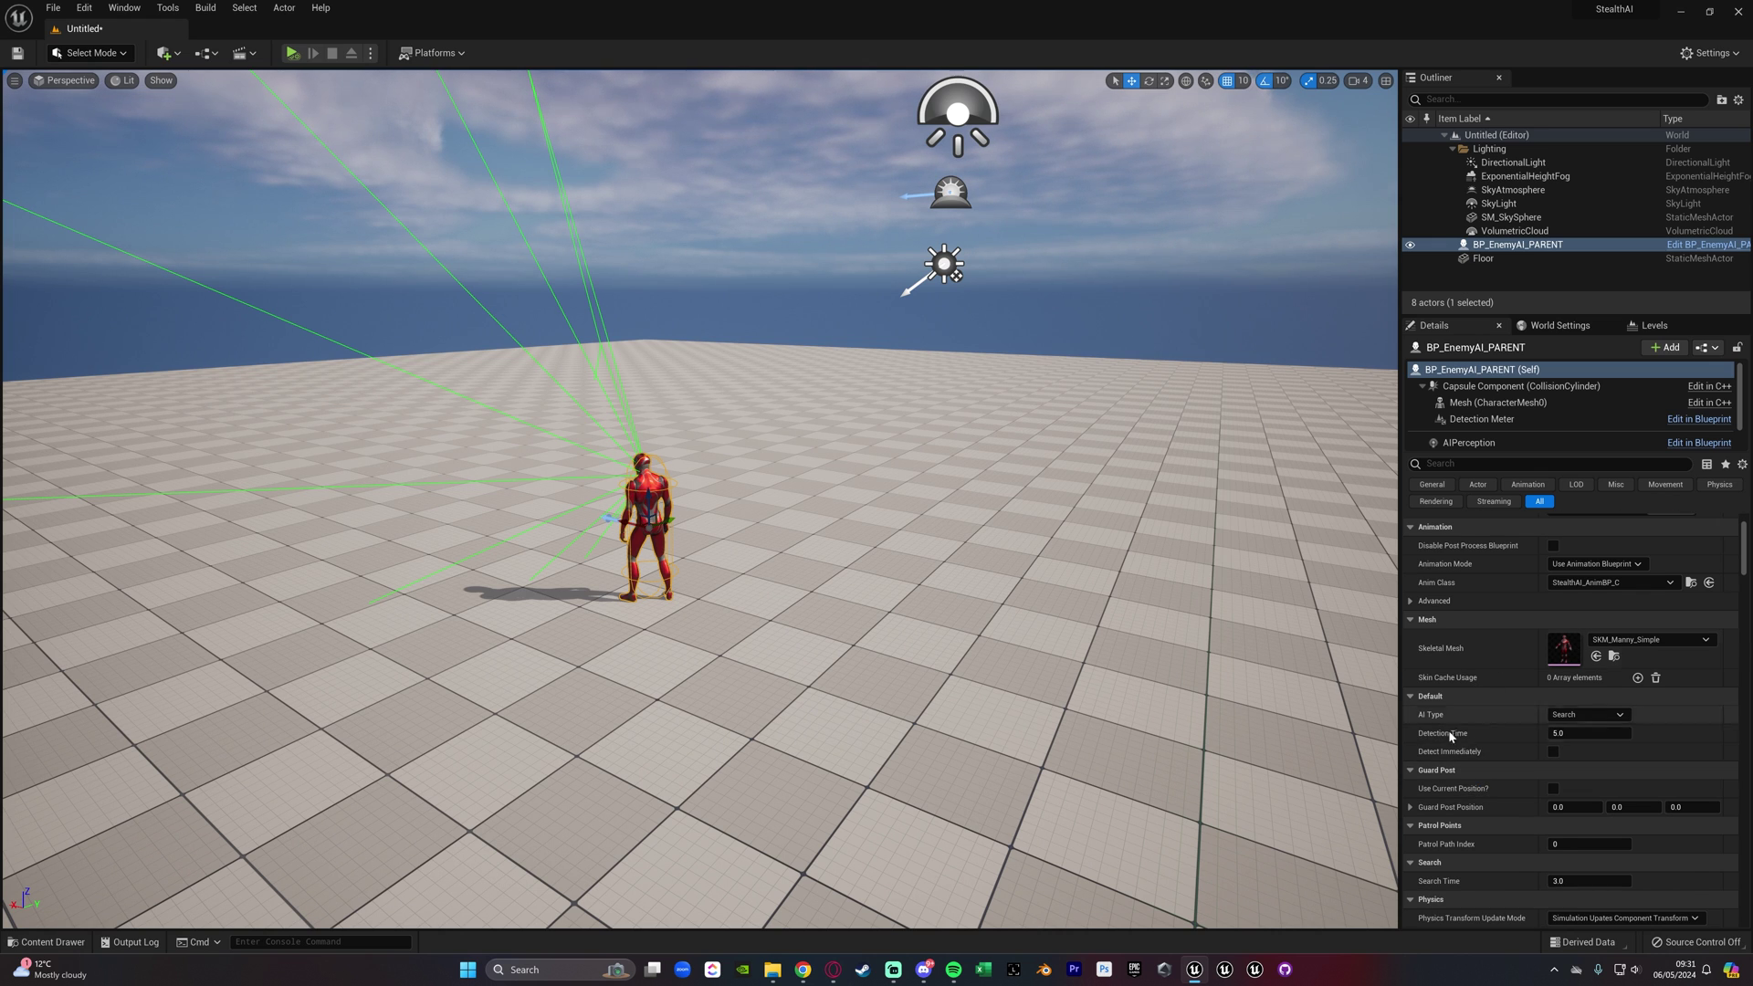
pyautogui.scroll(-1, 1451, 707)
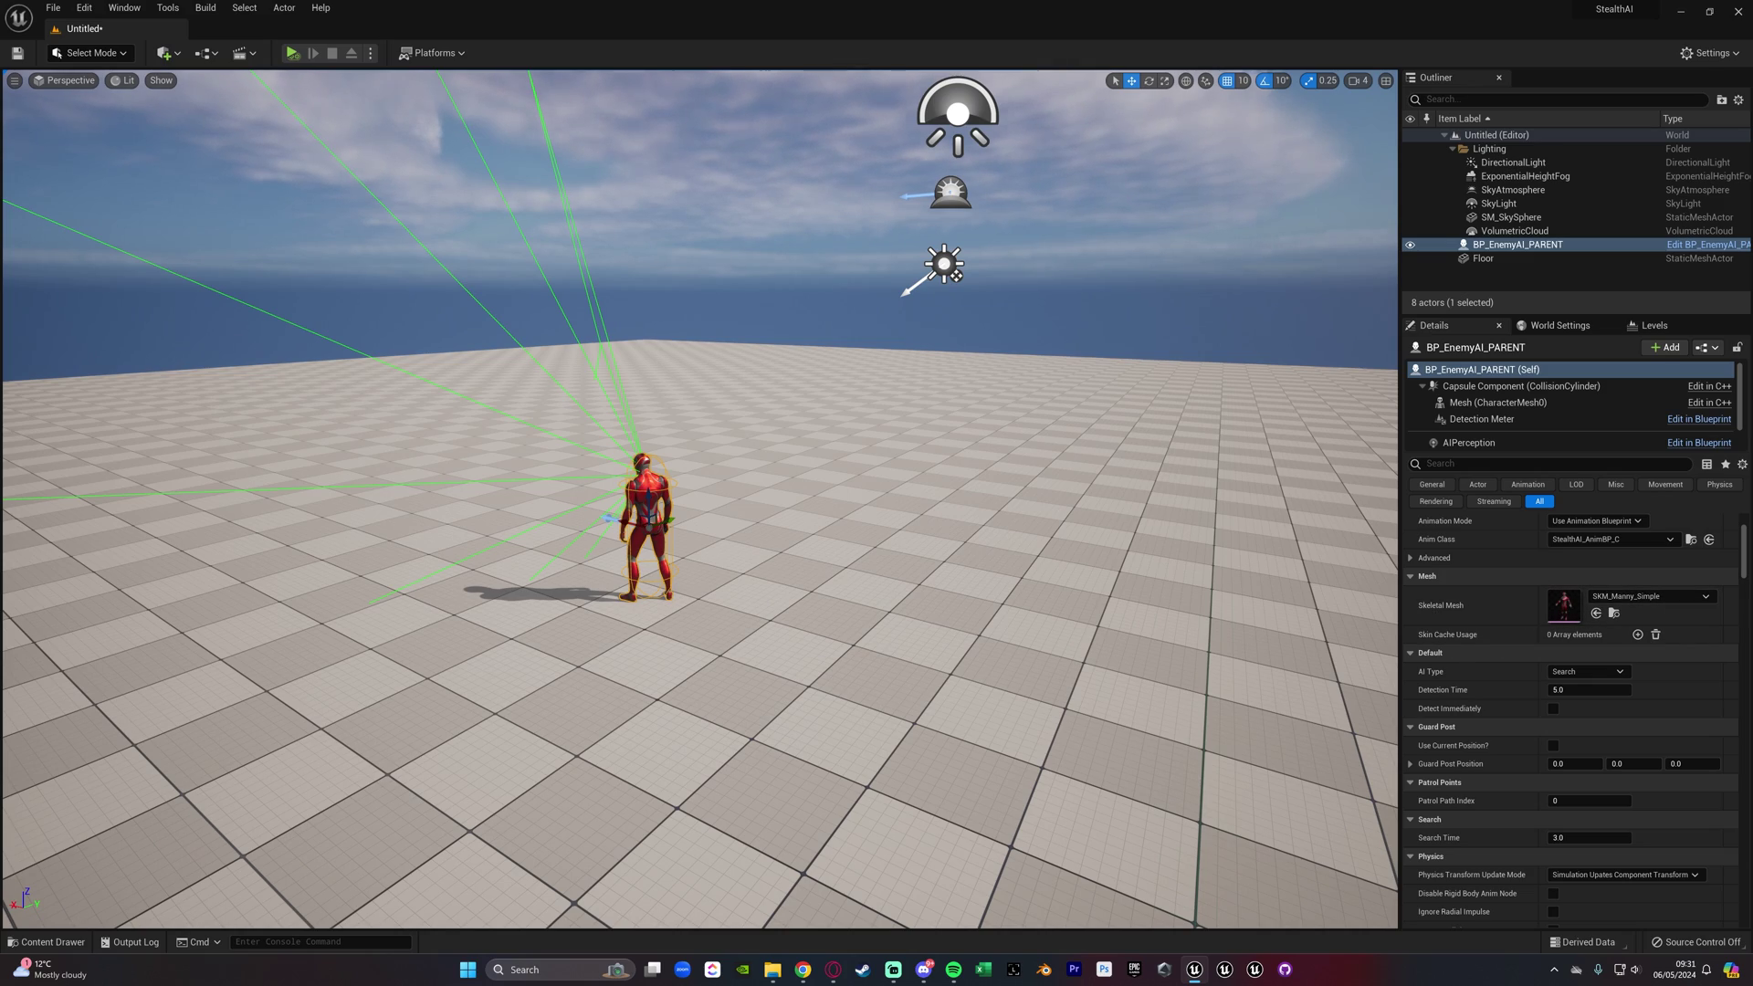
pyautogui.moveTo(913, 548); pyautogui.dragTo(859, 520, button='right')
pyautogui.press('f')
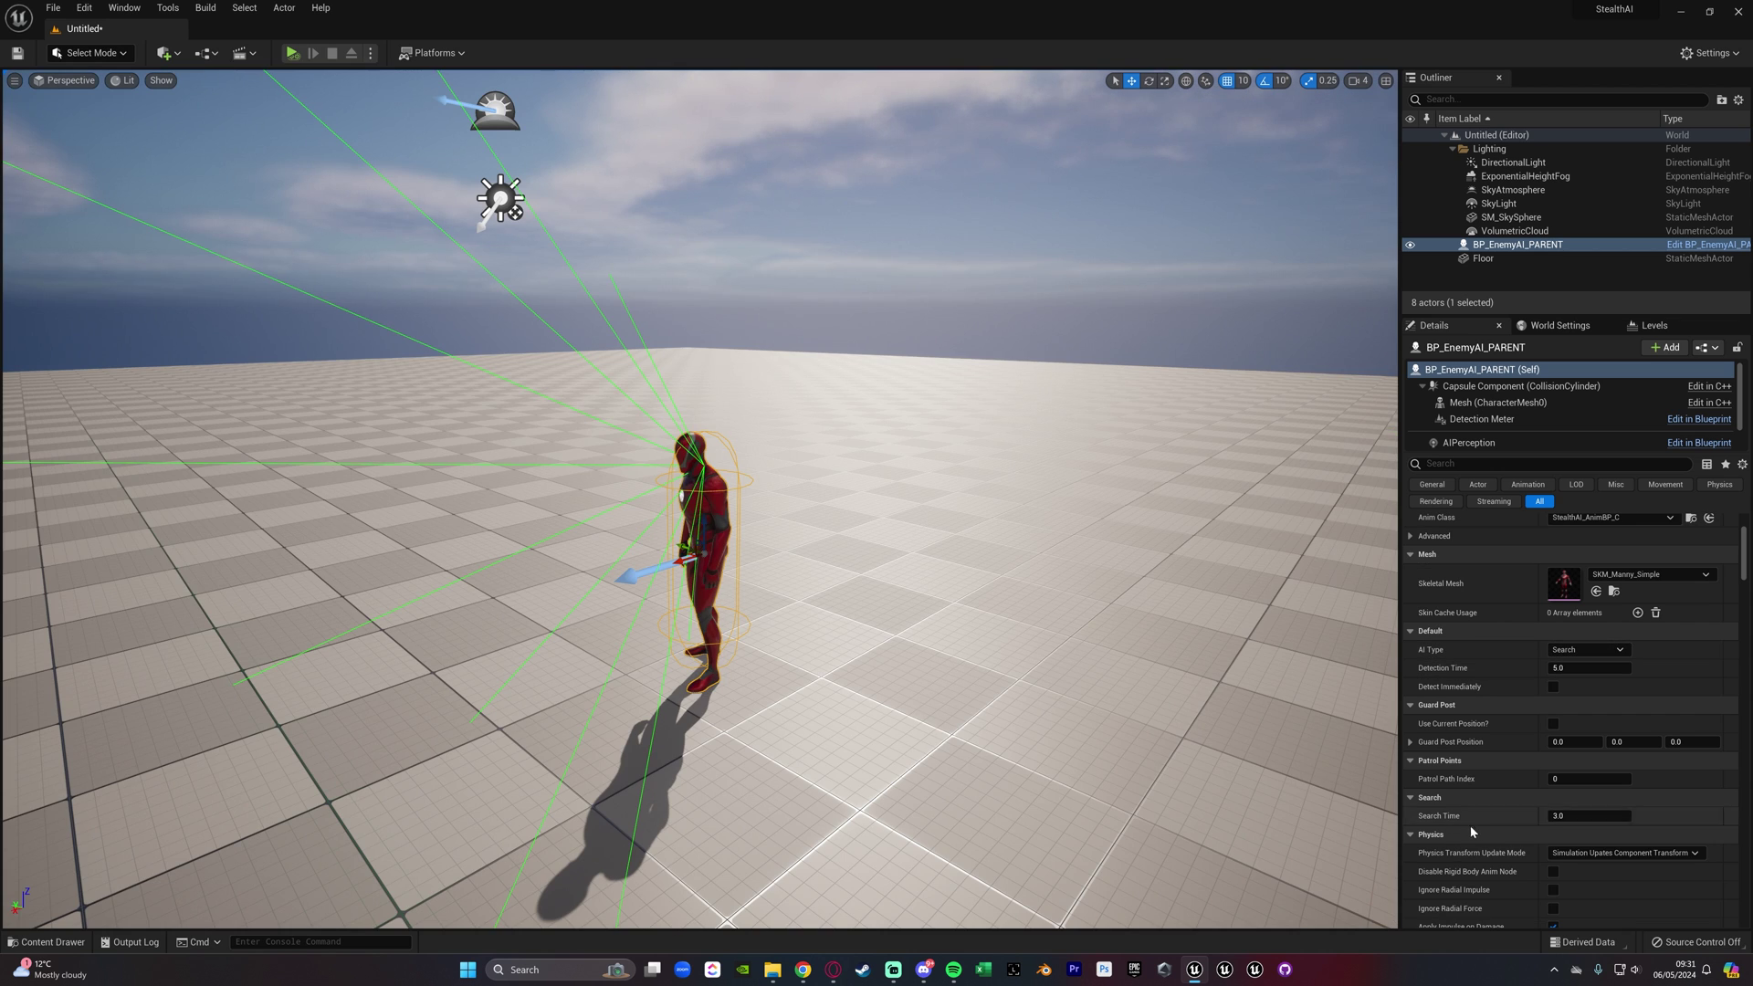
pyautogui.moveTo(962, 544); pyautogui.dragTo(1004, 584, button='right')
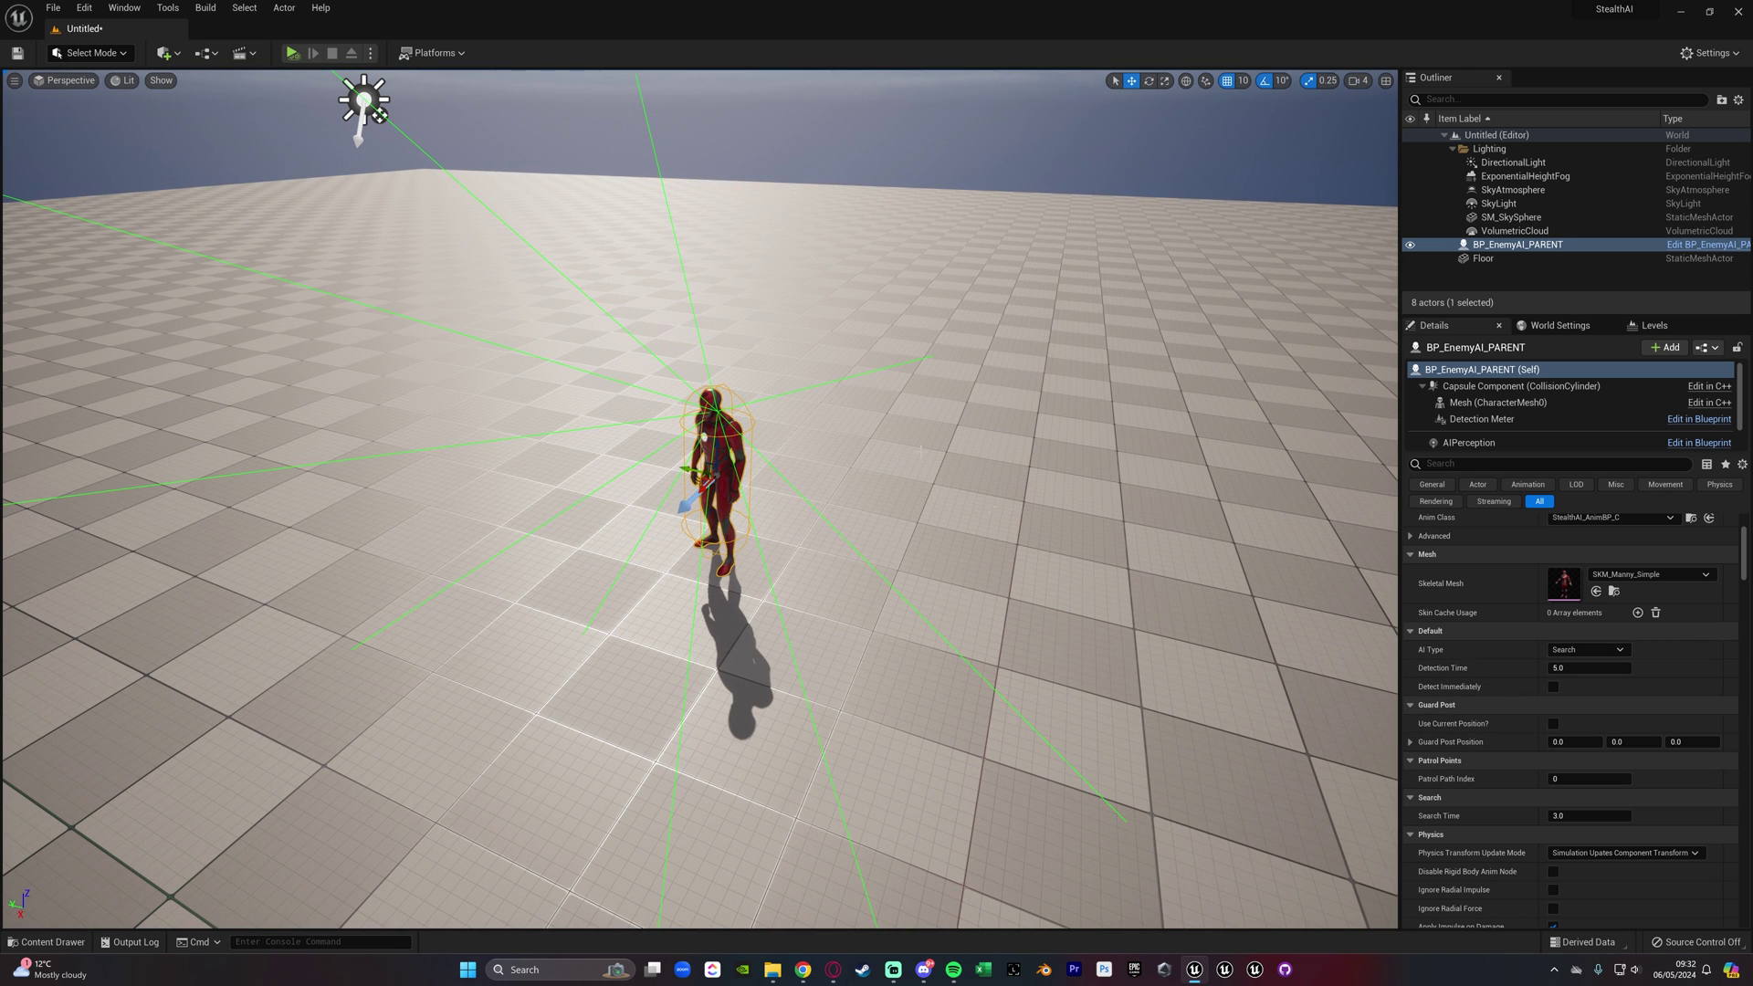
pyautogui.moveTo(1069, 694)
pyautogui.mouseDown(button='right')
pyautogui.moveTo(977, 675)
pyautogui.moveTo(1069, 694)
pyautogui.mouseUp(button='right')
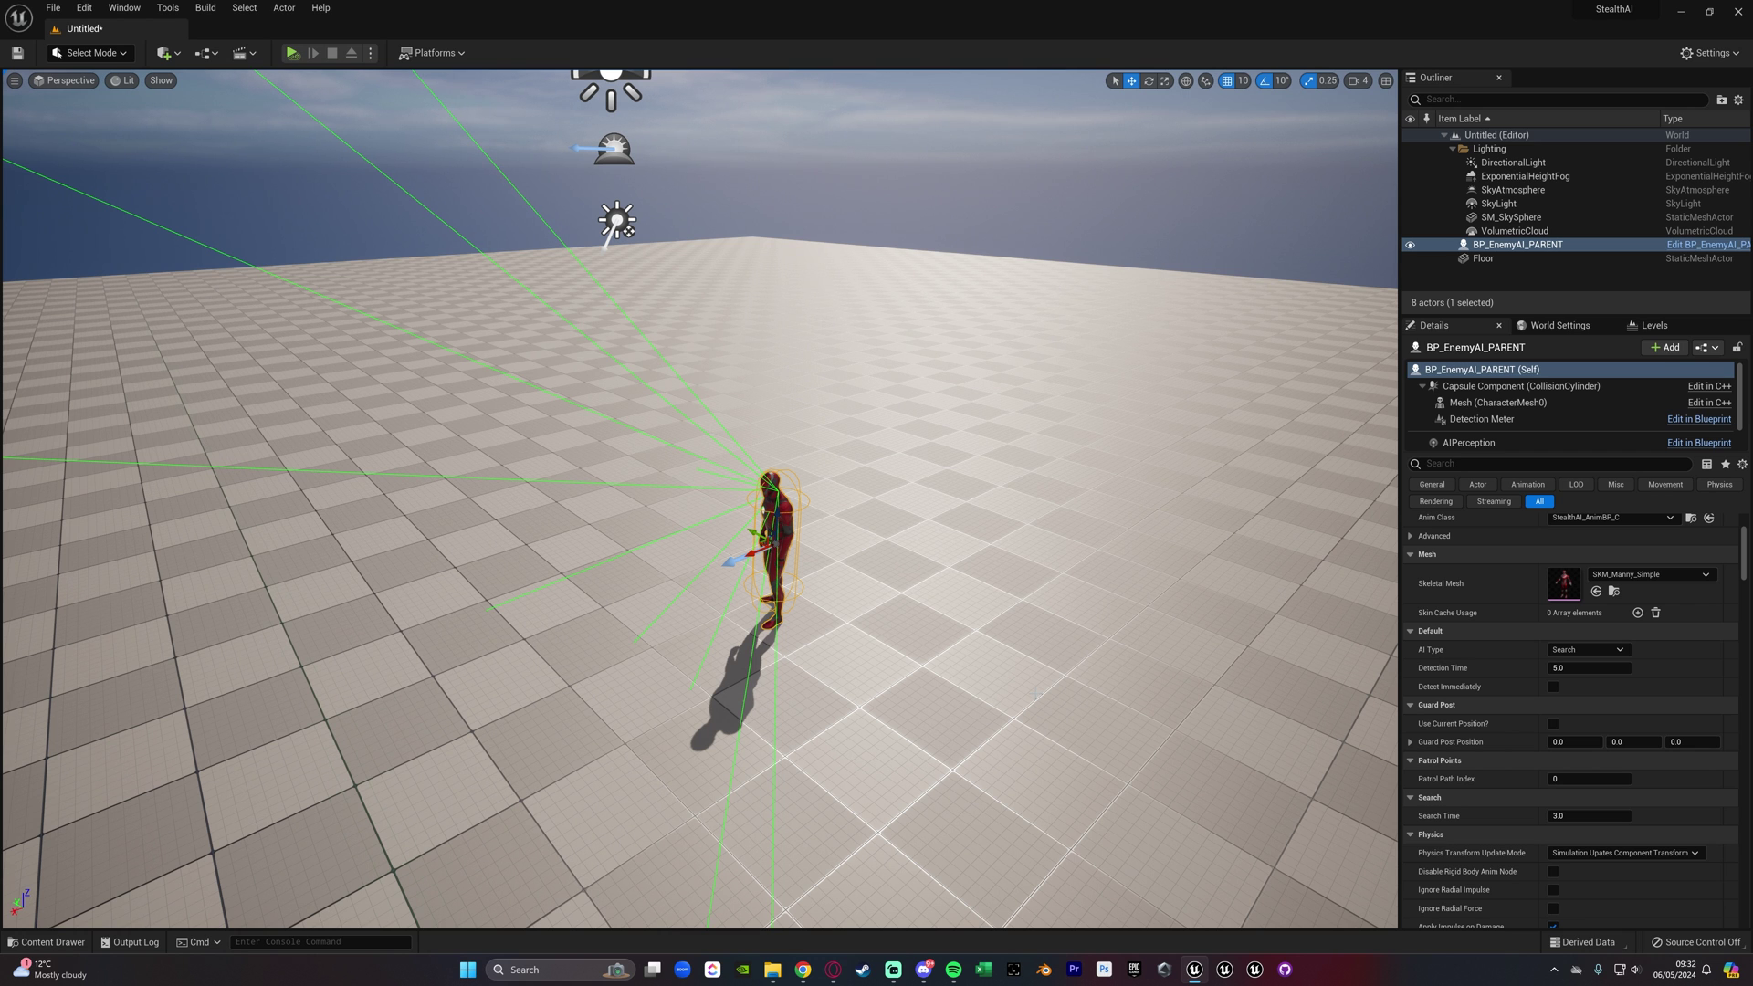
# Add a NavMeshBoundsVolume to the level and reset its location to 0, 0, 0
pyautogui.press('s')
pyautogui.moveTo(1279, 698); pyautogui.dragTo(1226, 699, button='right')
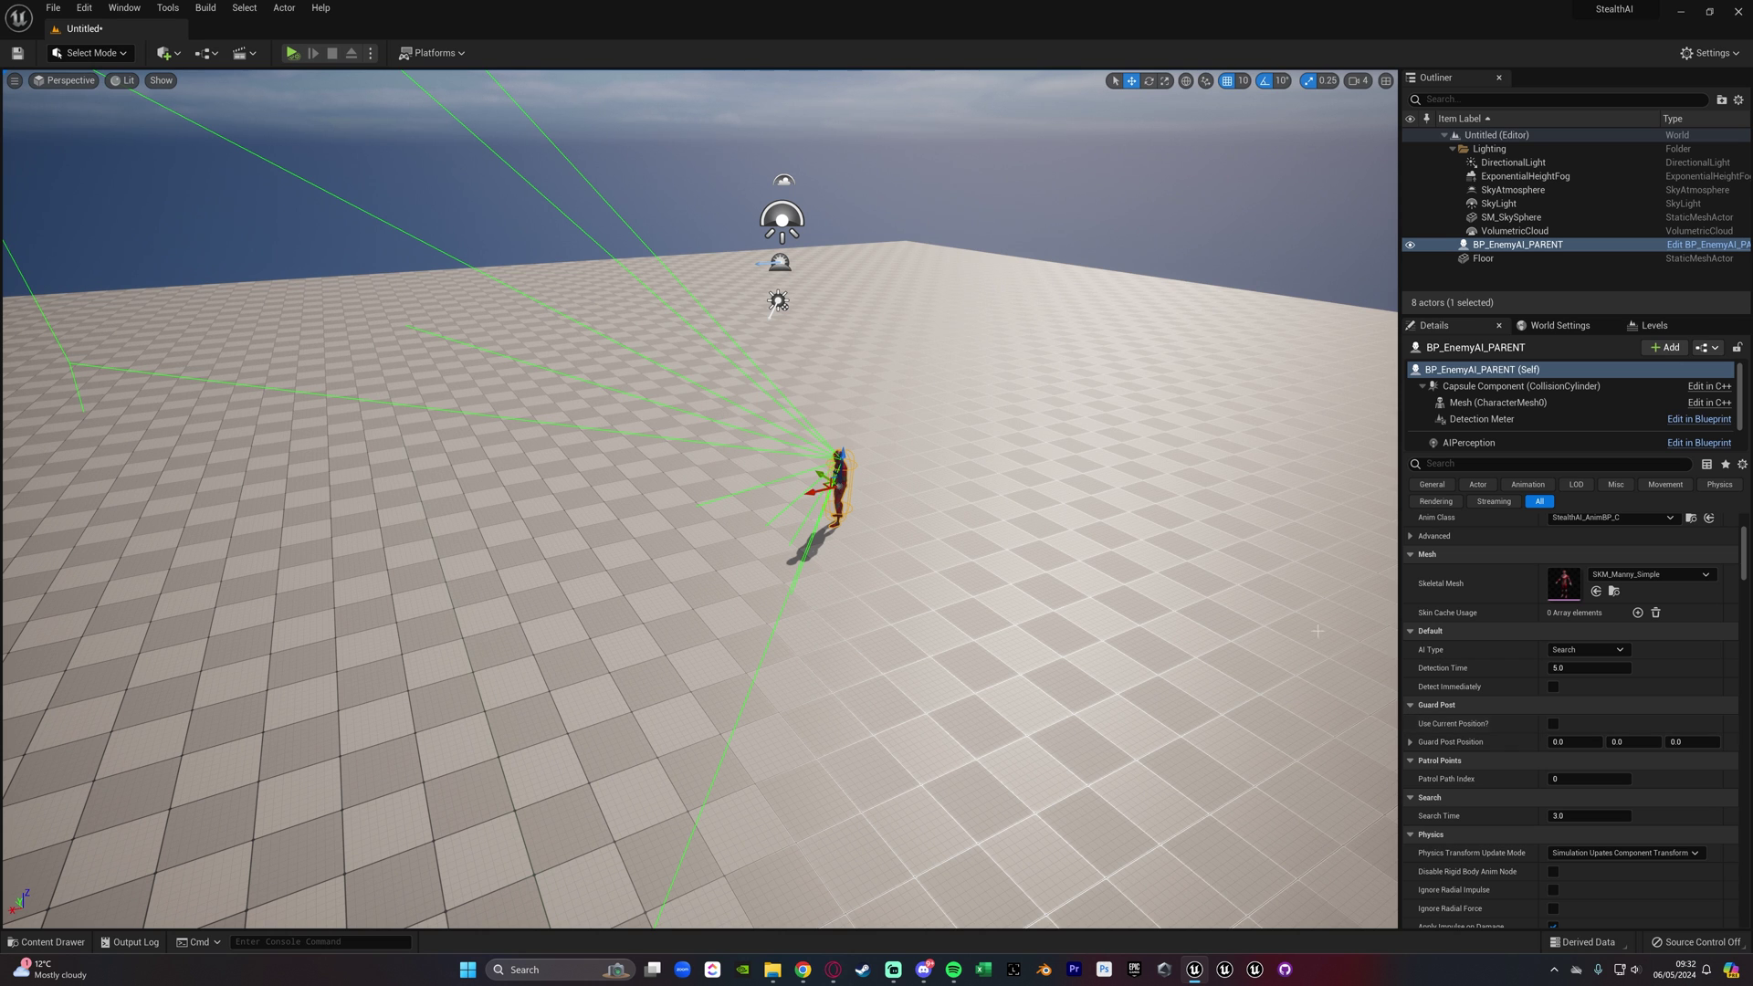
pyautogui.moveTo(939, 490)
pyautogui.mouseDown(button='right')
pyautogui.moveTo(995, 480)
pyautogui.moveTo(937, 497)
pyautogui.moveTo(931, 525)
pyautogui.moveTo(914, 490)
pyautogui.mouseUp(button='right')
pyautogui.press('s')
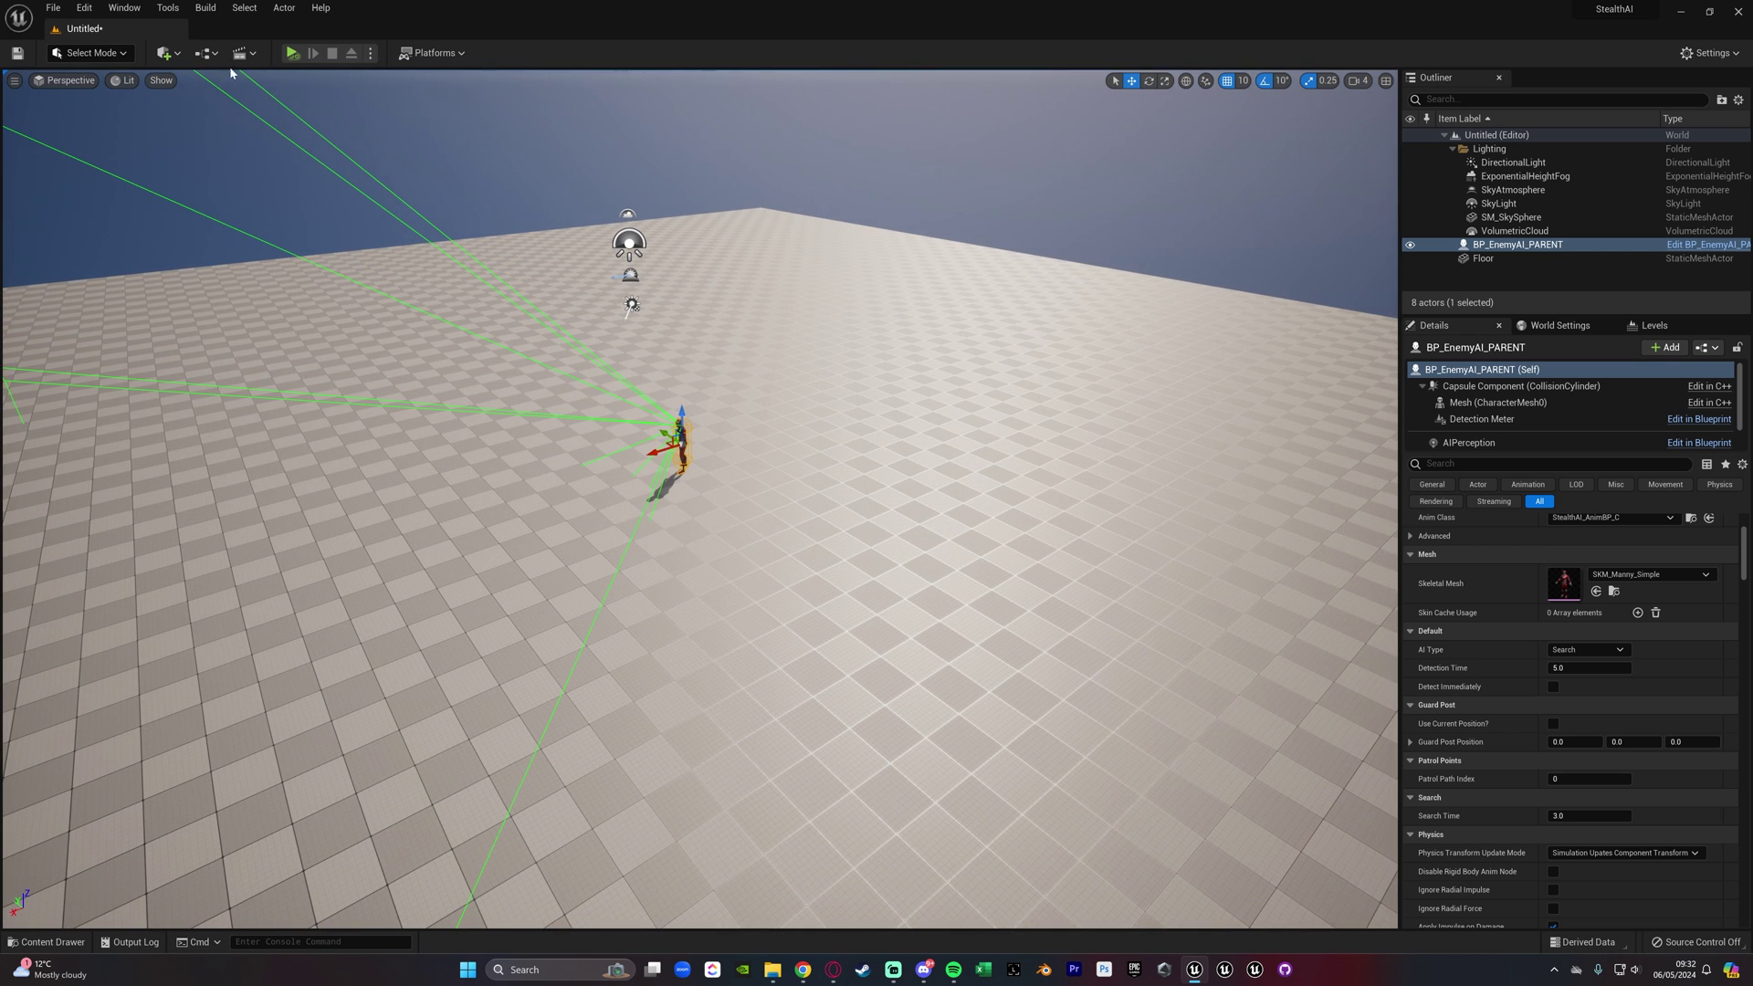
pyautogui.click(174, 54)
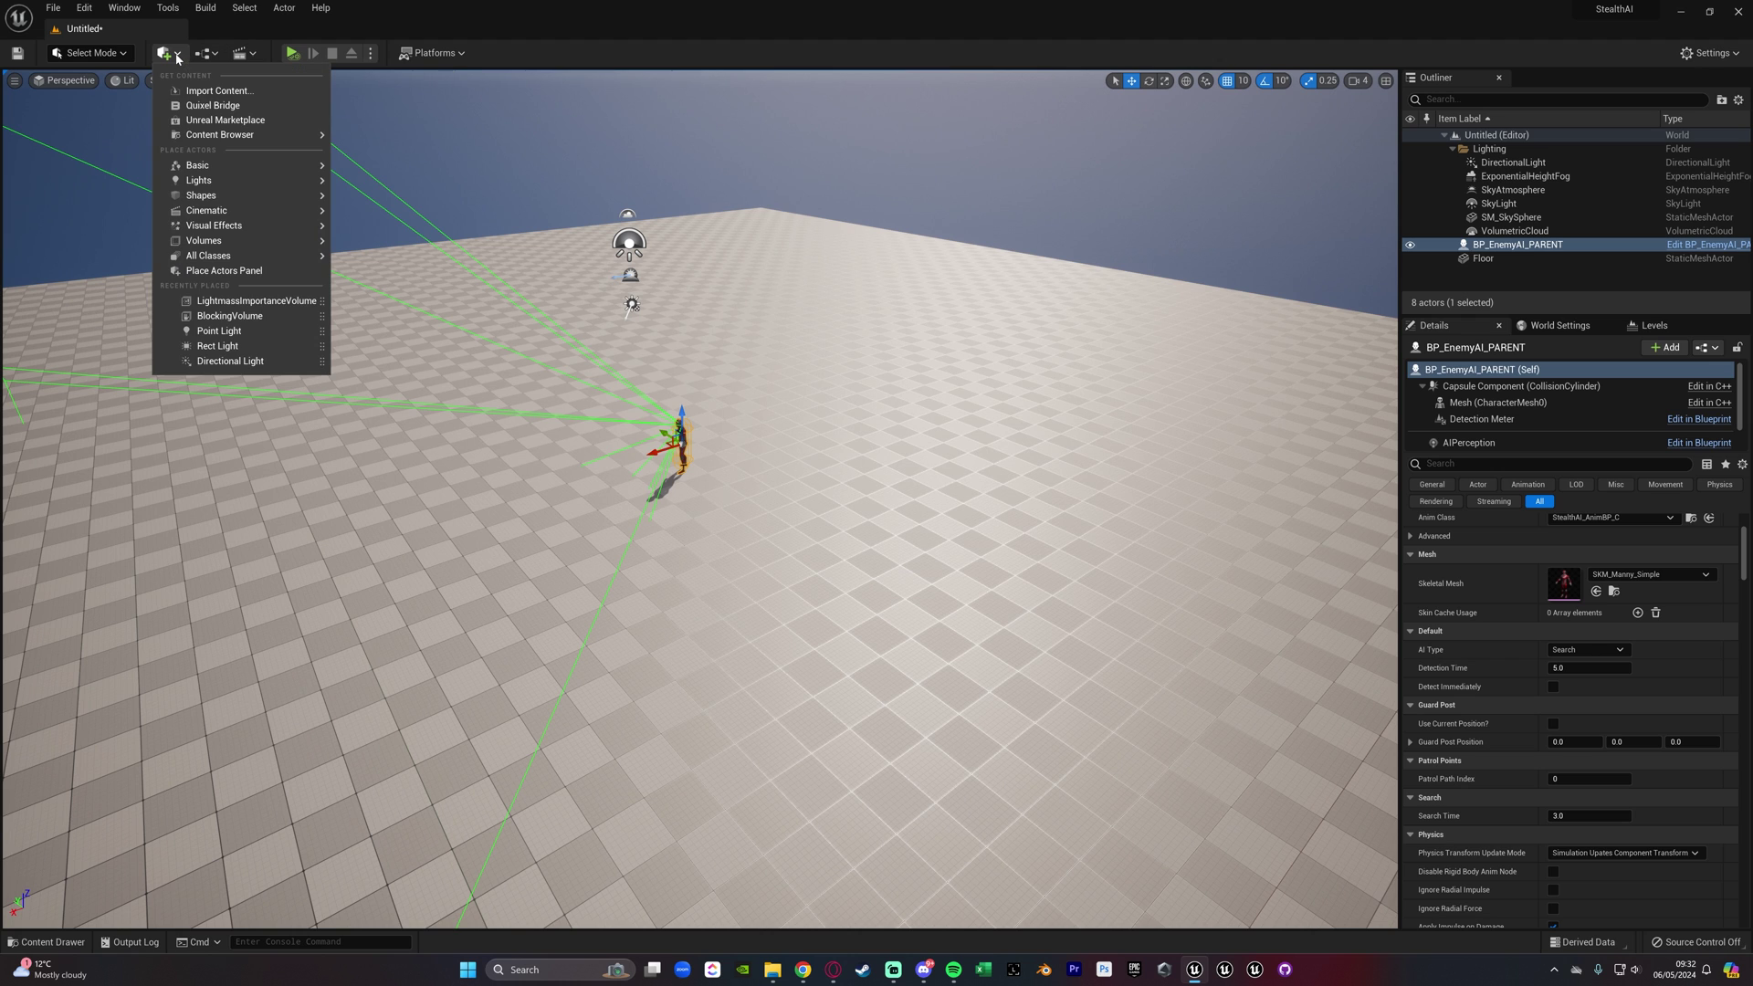
pyautogui.write('nav')
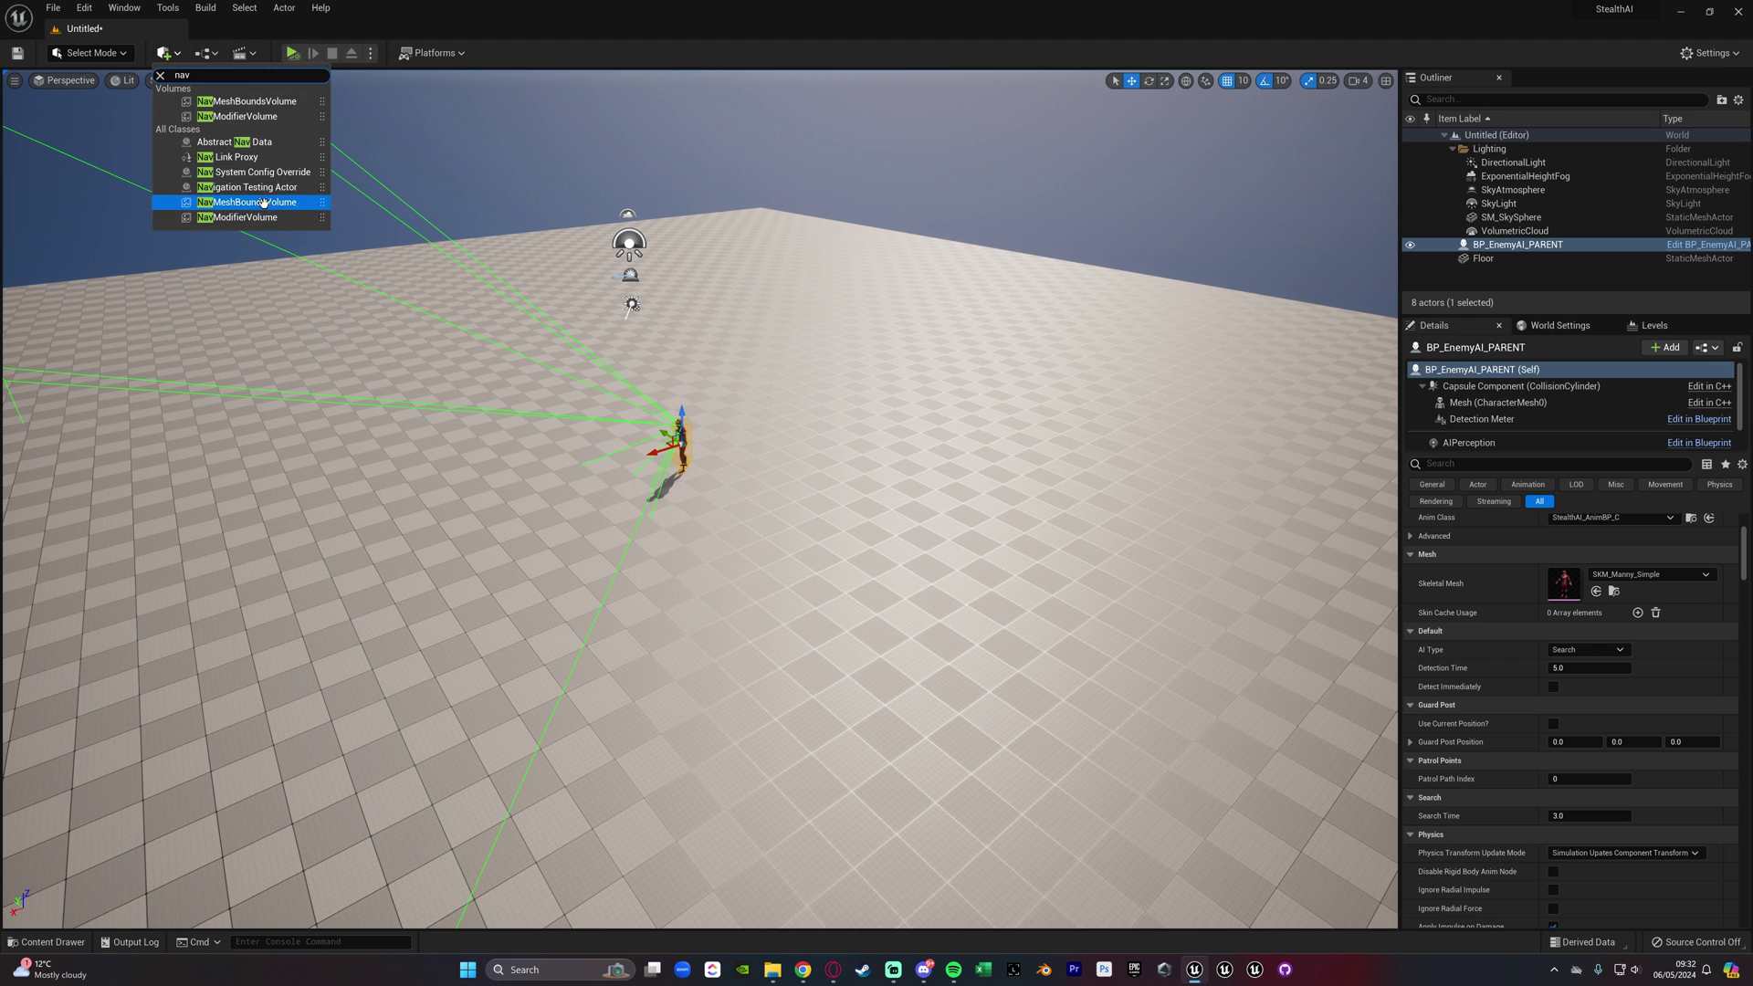
pyautogui.moveTo(254, 205); pyautogui.dragTo(670, 479)
pyautogui.moveTo(671, 479); pyautogui.dragTo(683, 632, button='right')
pyautogui.press('s')
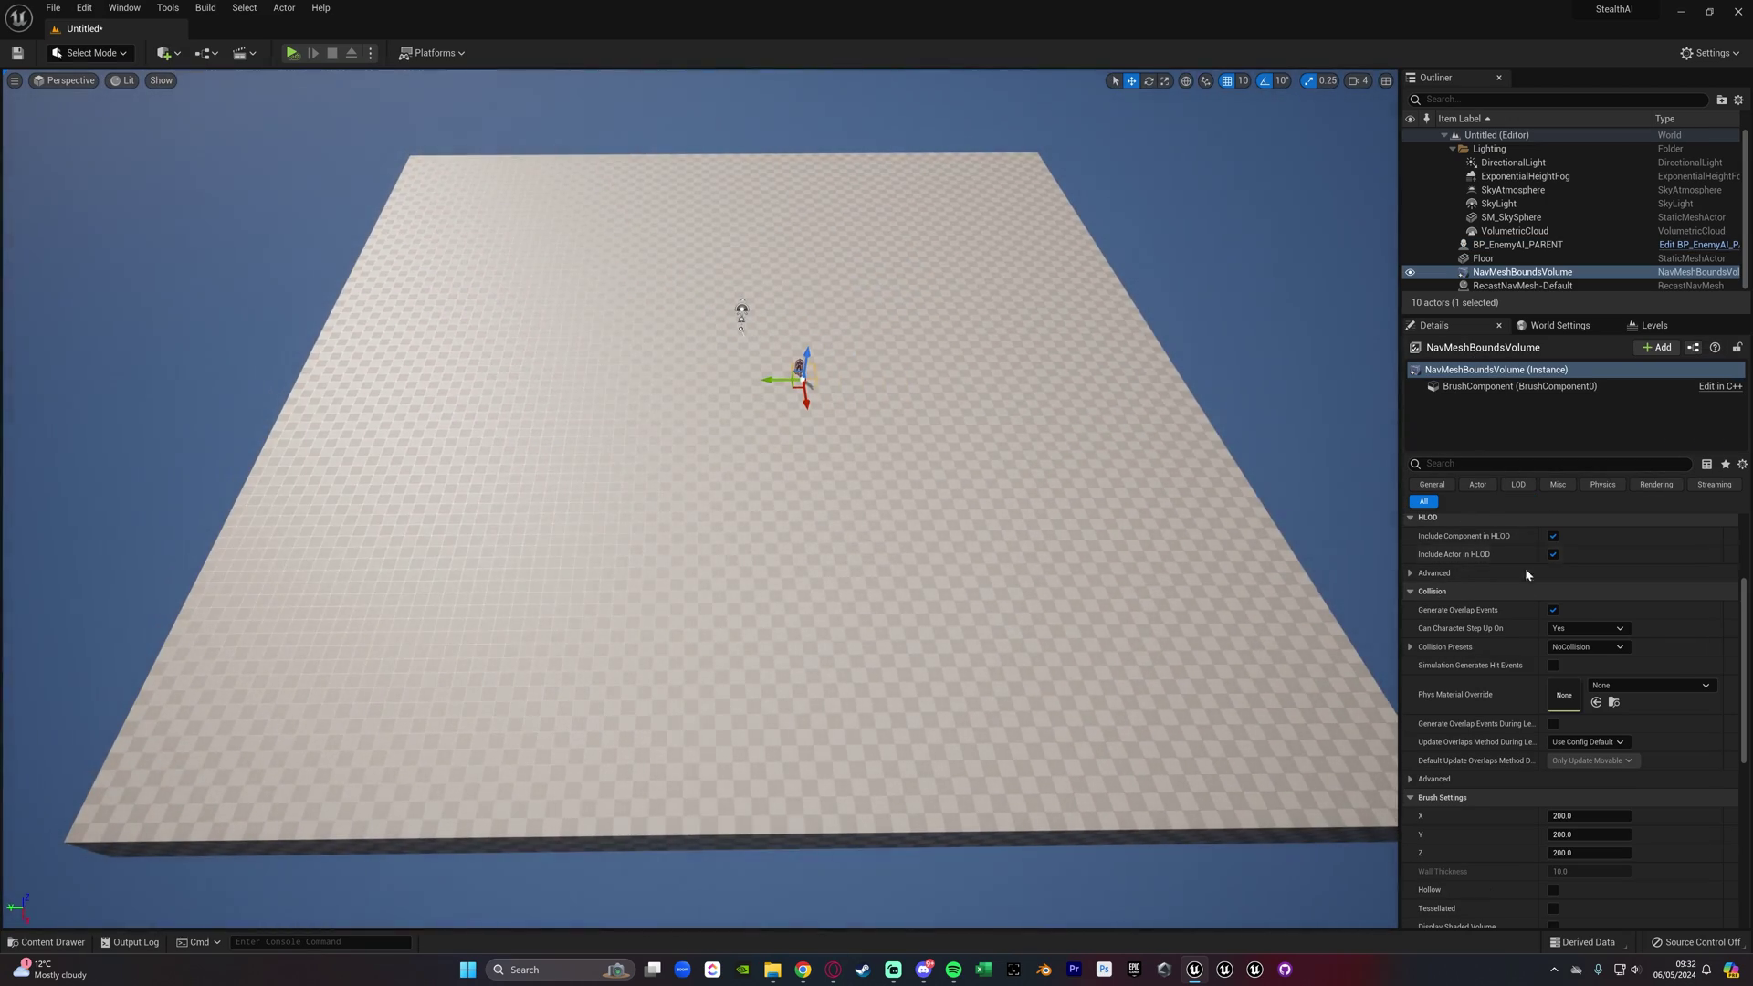
pyautogui.scroll(3, 1524, 568)
pyautogui.click(1730, 542)
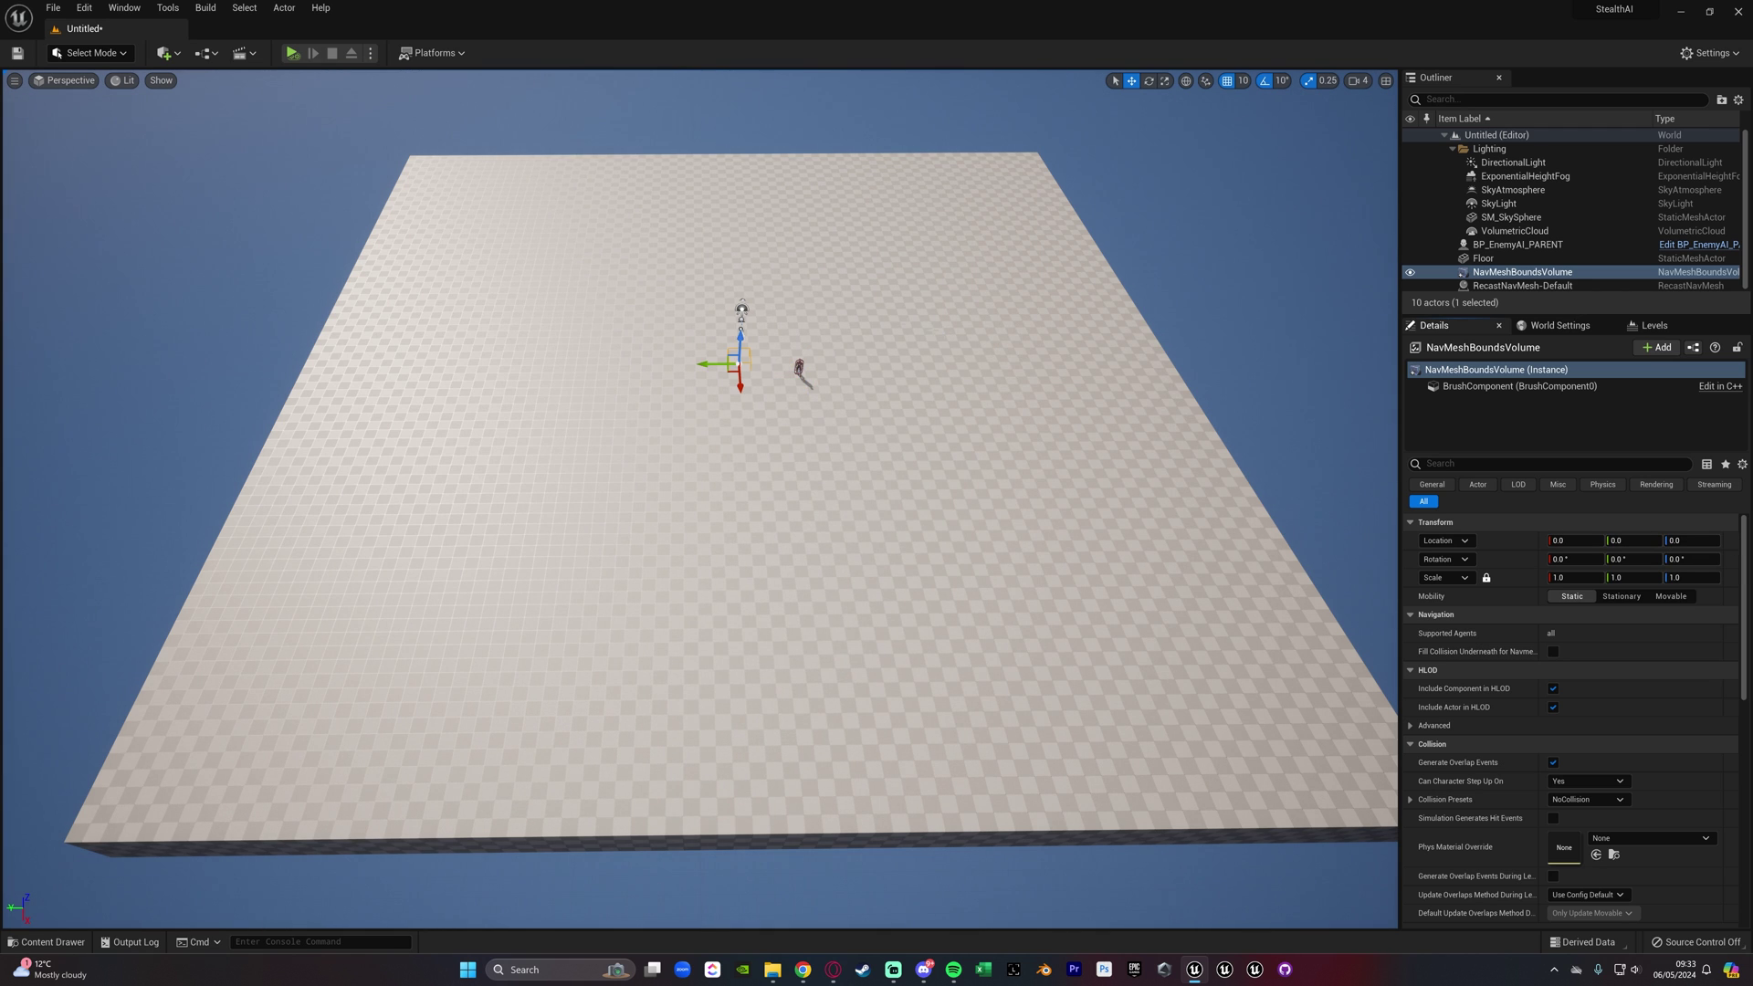
# Scale up the NavMeshBoundsVolume in length, width and height until it encloses the whole floor
pyautogui.press('e')
pyautogui.press('r')
pyautogui.moveTo(726, 373); pyautogui.dragTo(639, 429)
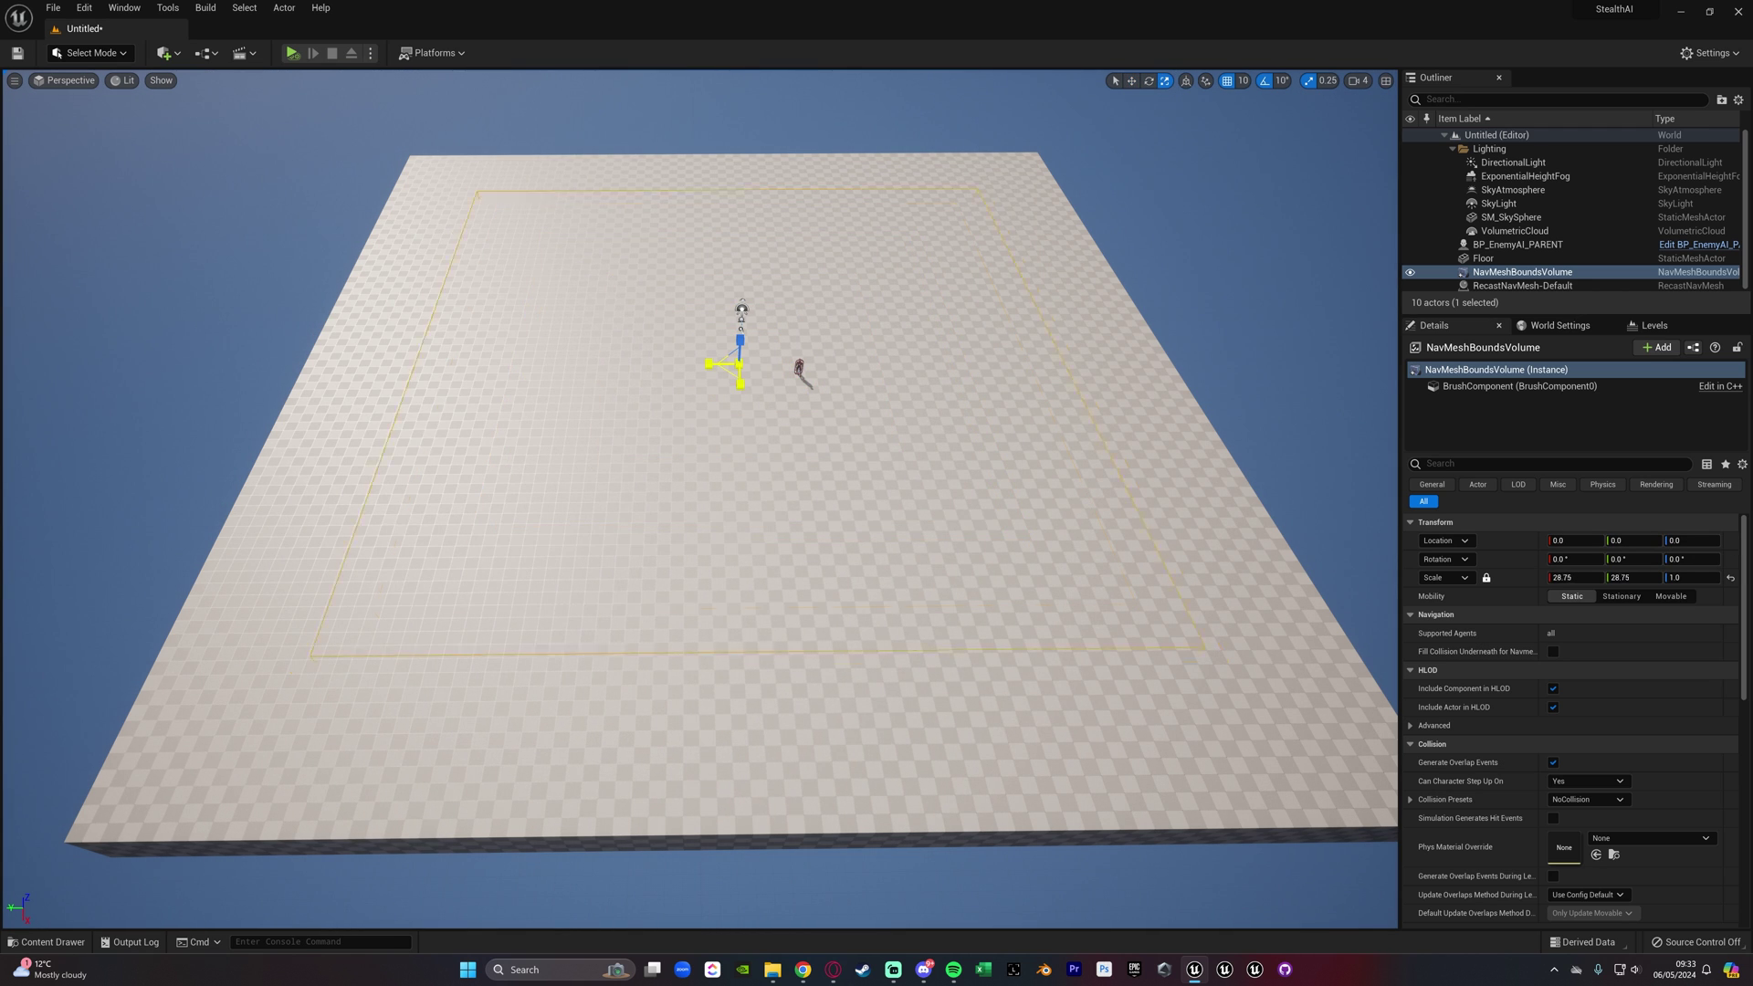
pyautogui.moveTo(726, 373); pyautogui.dragTo(738, 335)
pyautogui.press('w')
pyautogui.press('Escape')
# Check the navigation mesh coverage across the floor and simulate the level to watch the enemy's Search behaviour
pyautogui.moveTo(755, 333); pyautogui.dragTo(796, 232, button='right')
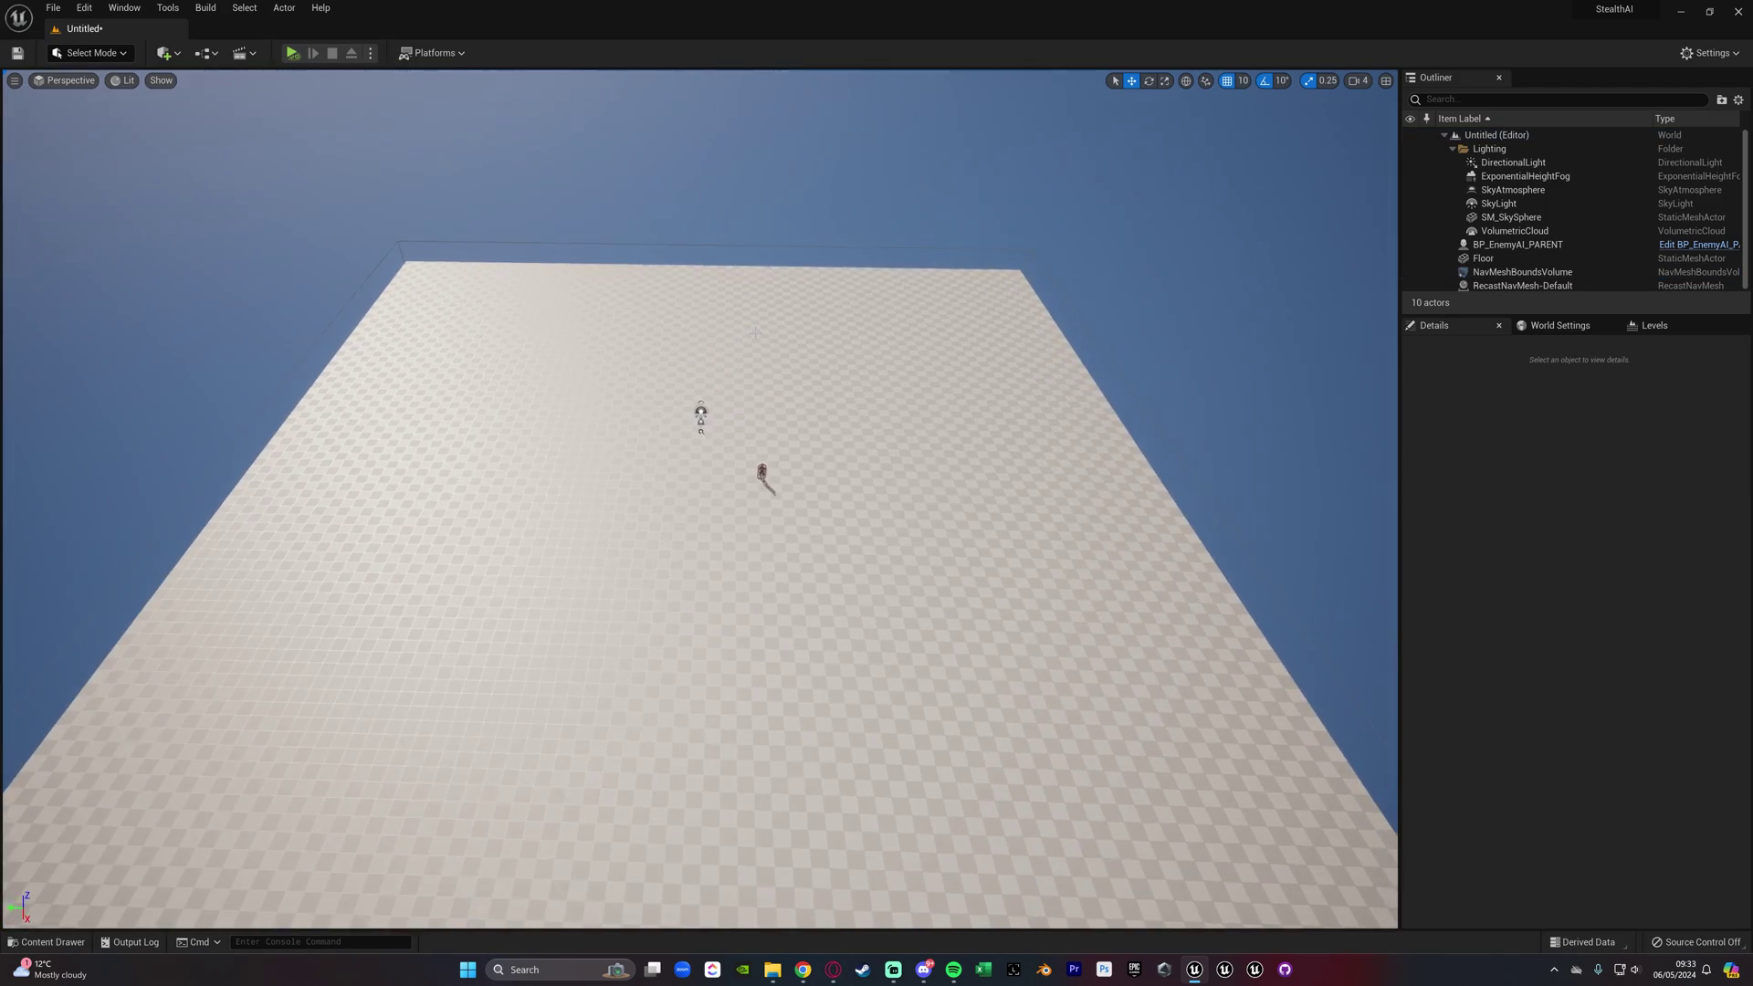
pyautogui.press('p')
pyautogui.moveTo(755, 333); pyautogui.dragTo(824, 367, button='right')
pyautogui.press('w')
pyautogui.press('w')
pyautogui.press('p')
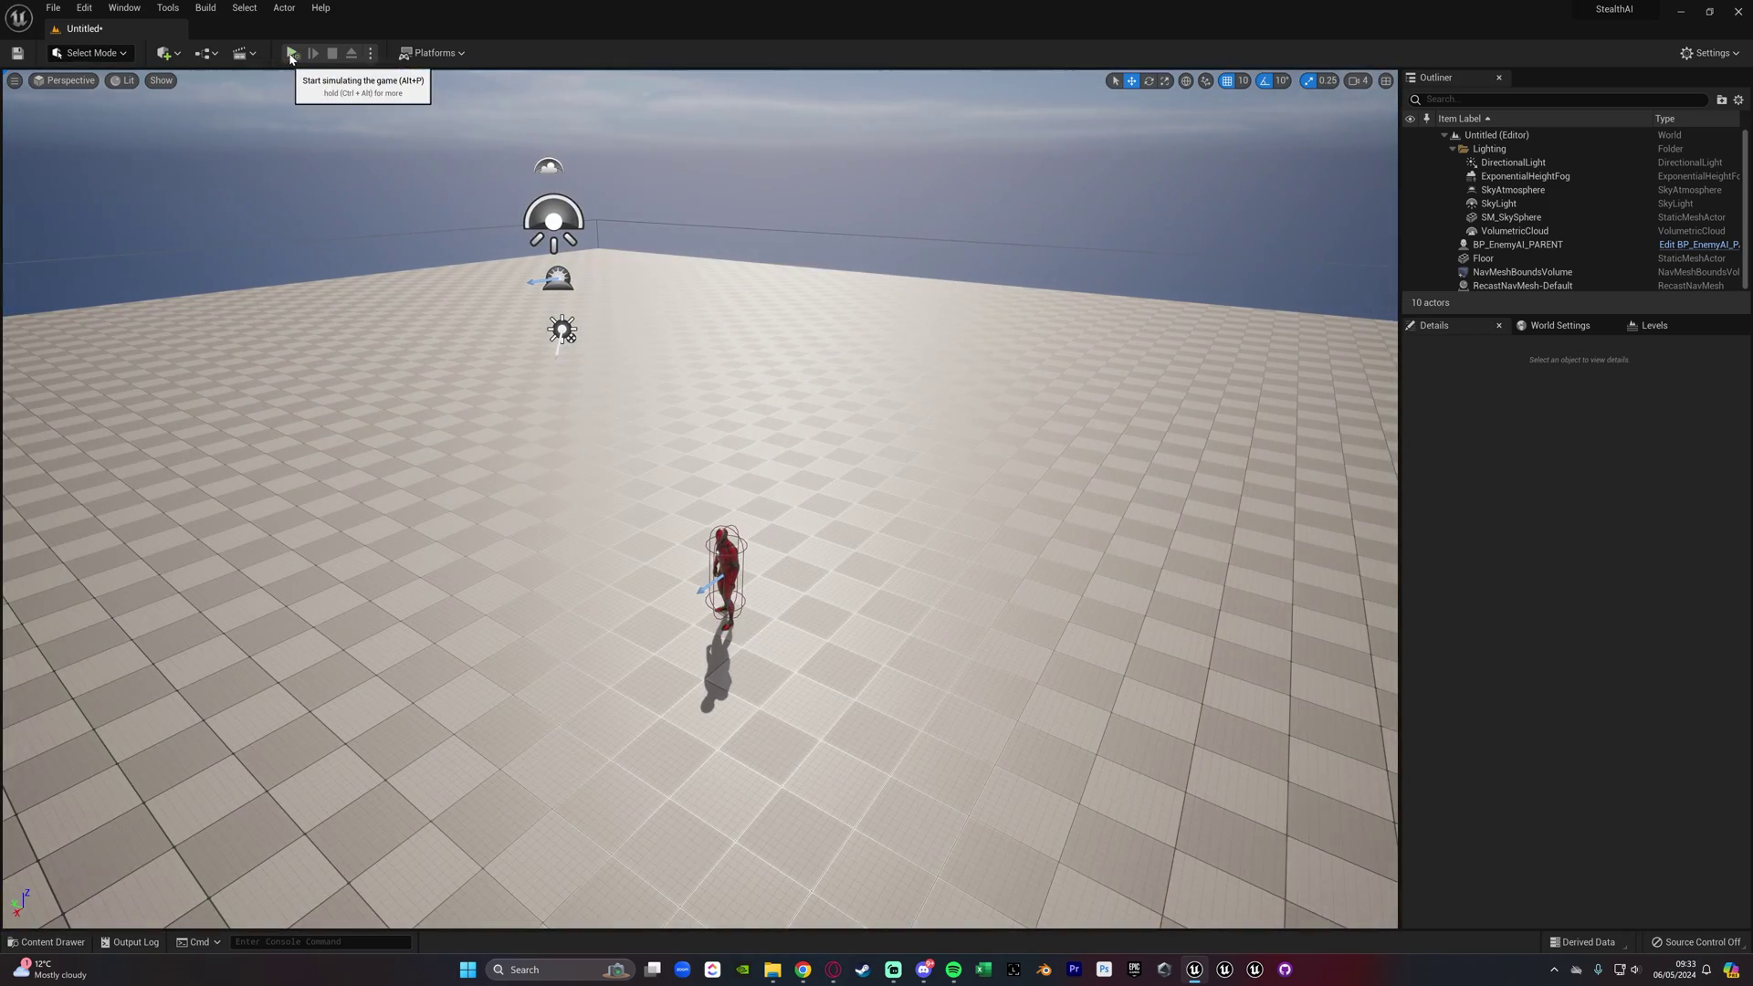
pyautogui.click(292, 52)
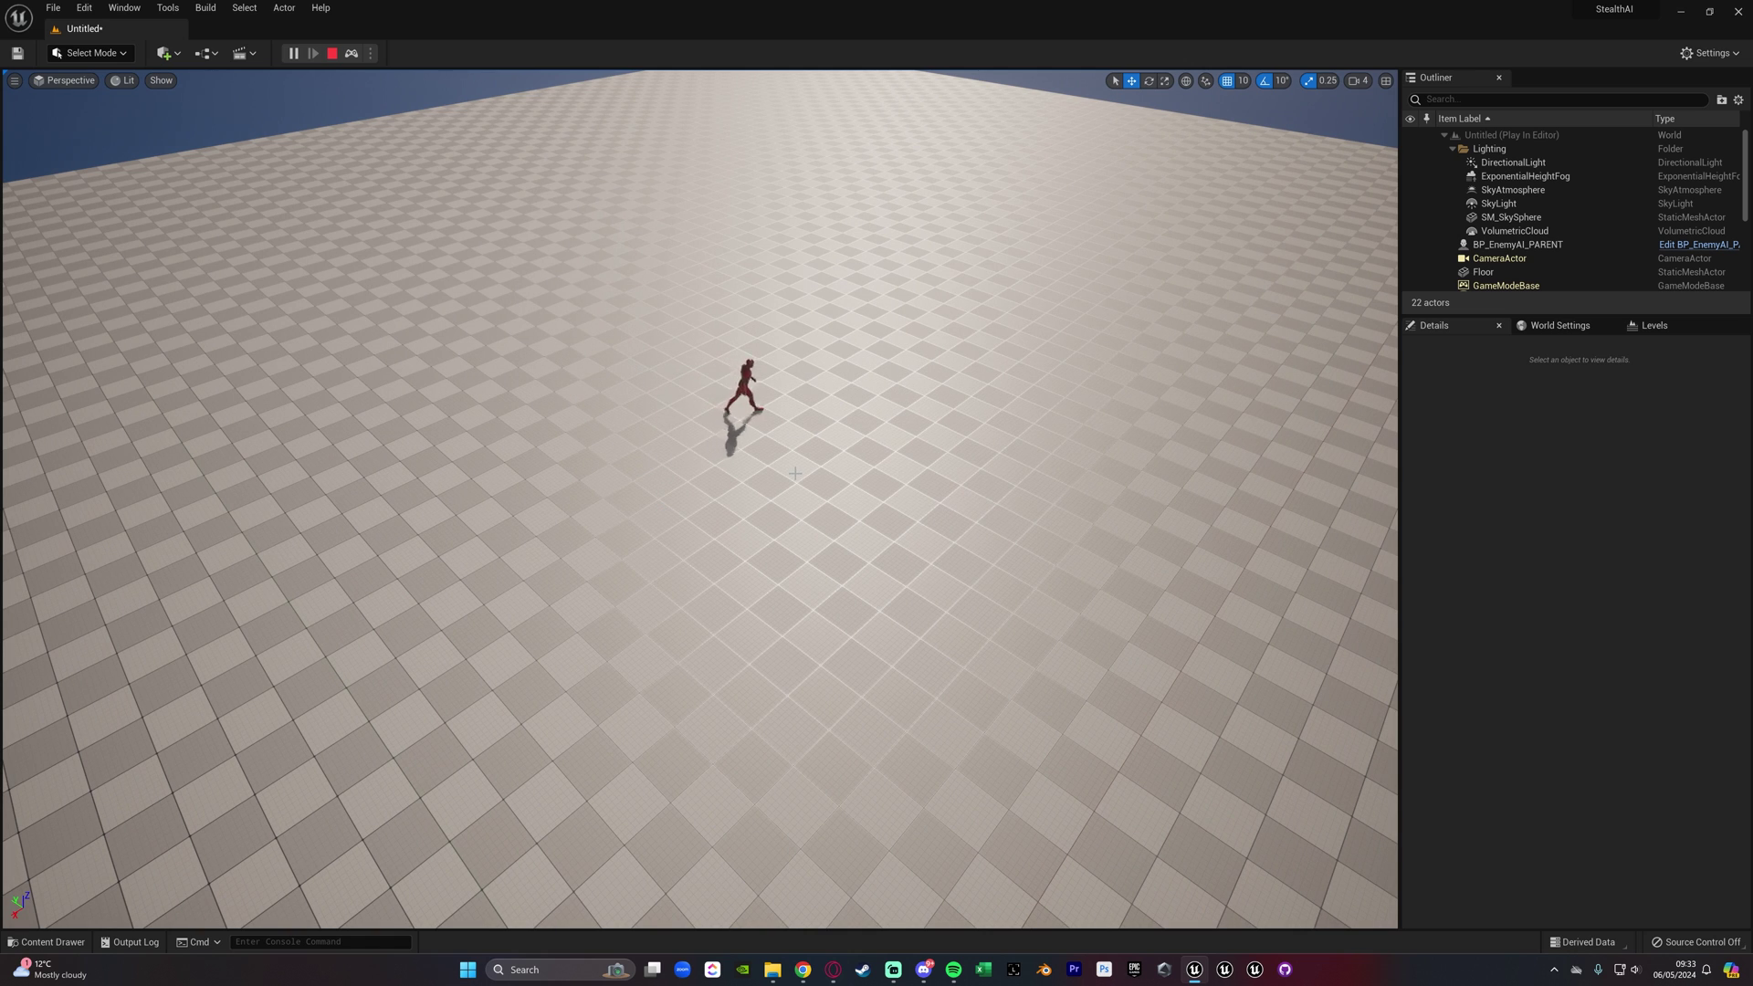
pyautogui.click(332, 53)
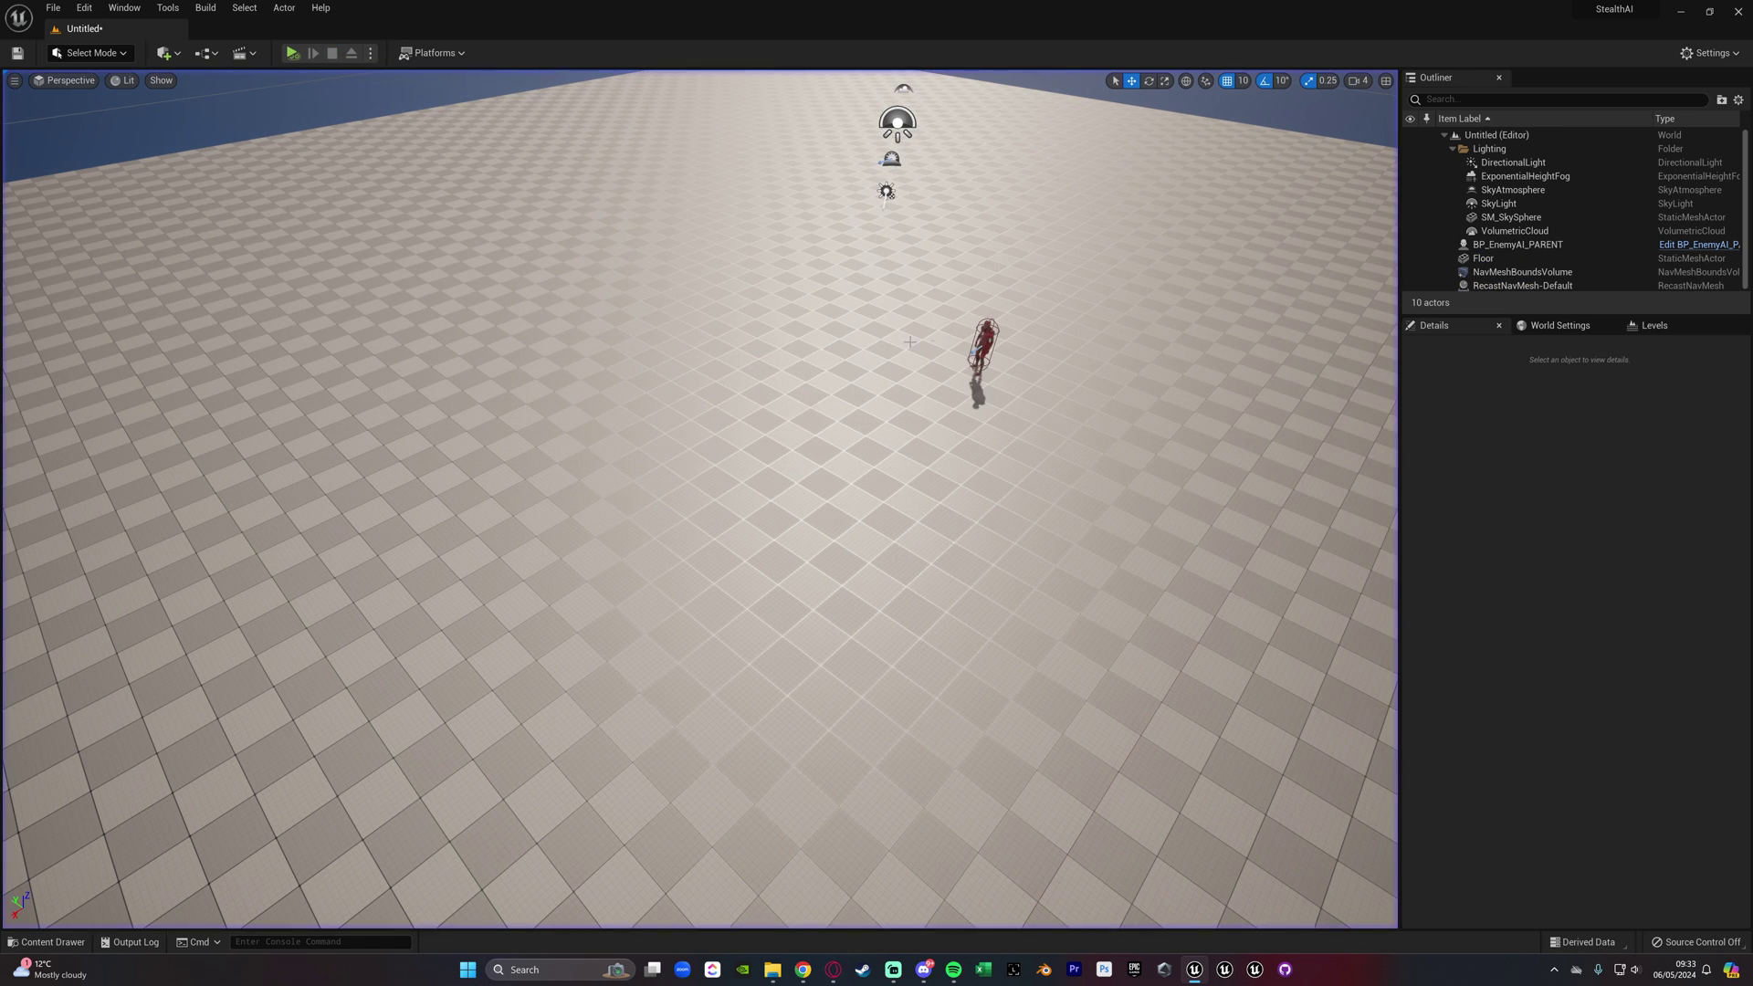
# Set the enemy's AI Type to Guard with Use Current Position enabled, and test it in a simulation
pyautogui.click(982, 347)
pyautogui.press('f')
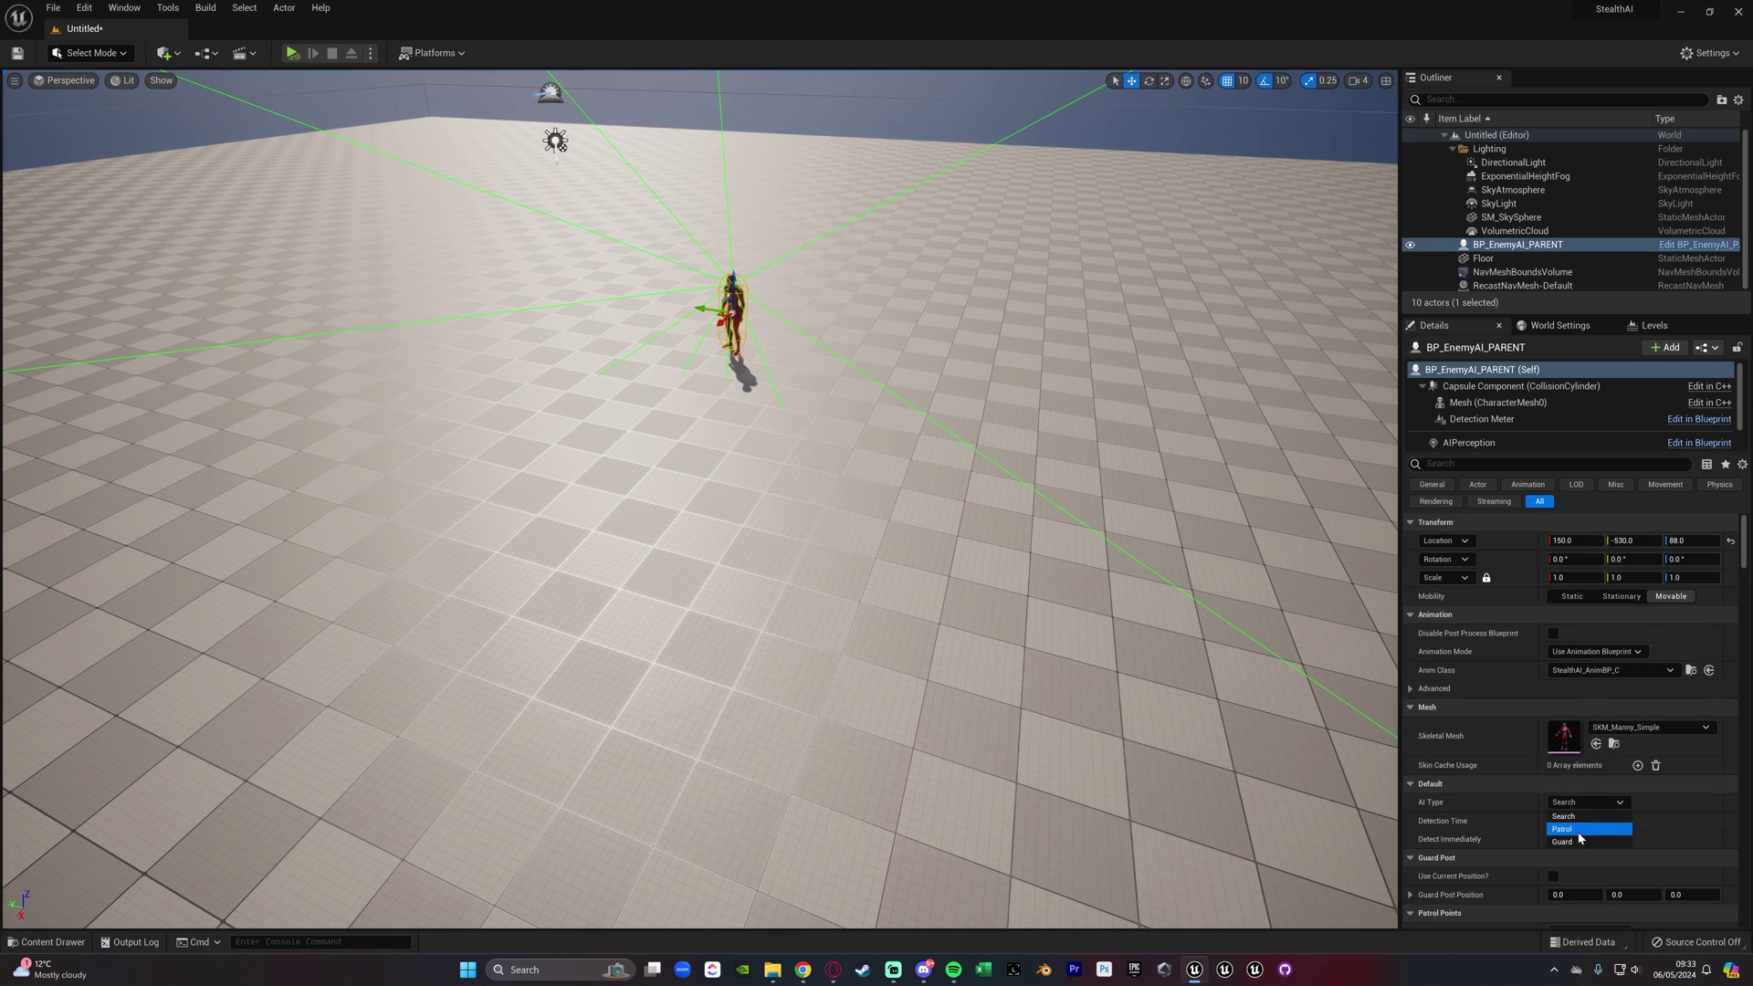
pyautogui.click(1562, 841)
pyautogui.scroll(-1, 1461, 785)
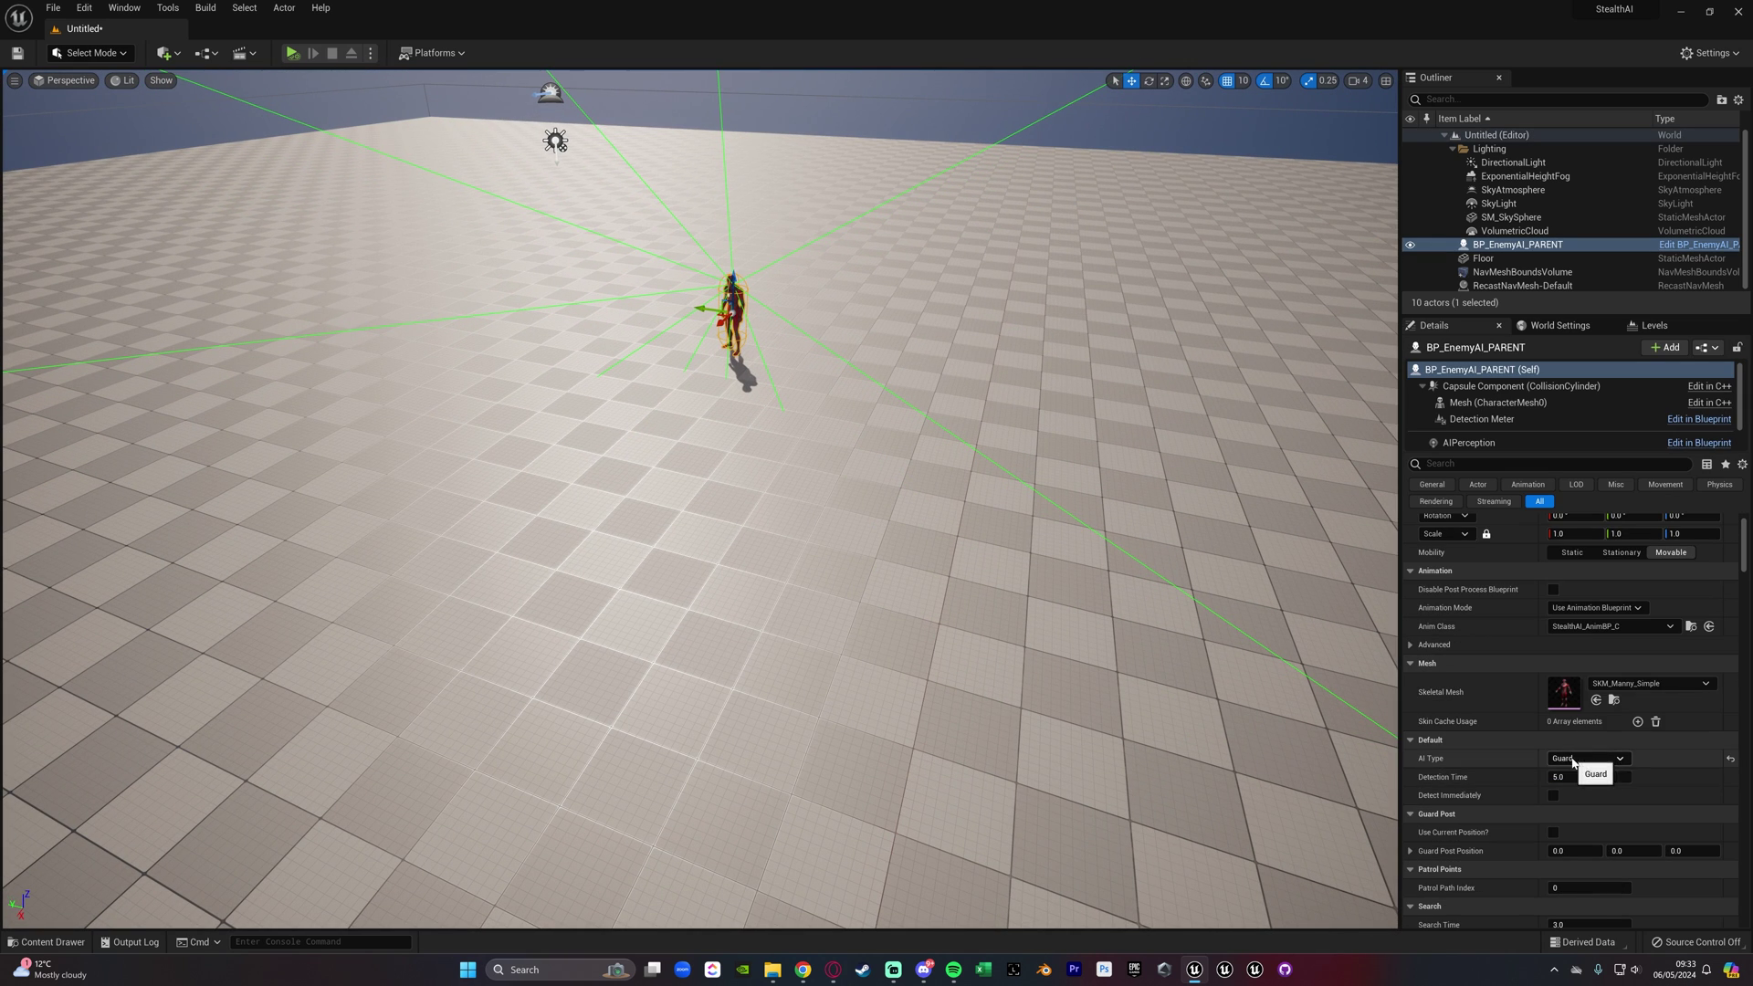
pyautogui.scroll(-3, 1525, 797)
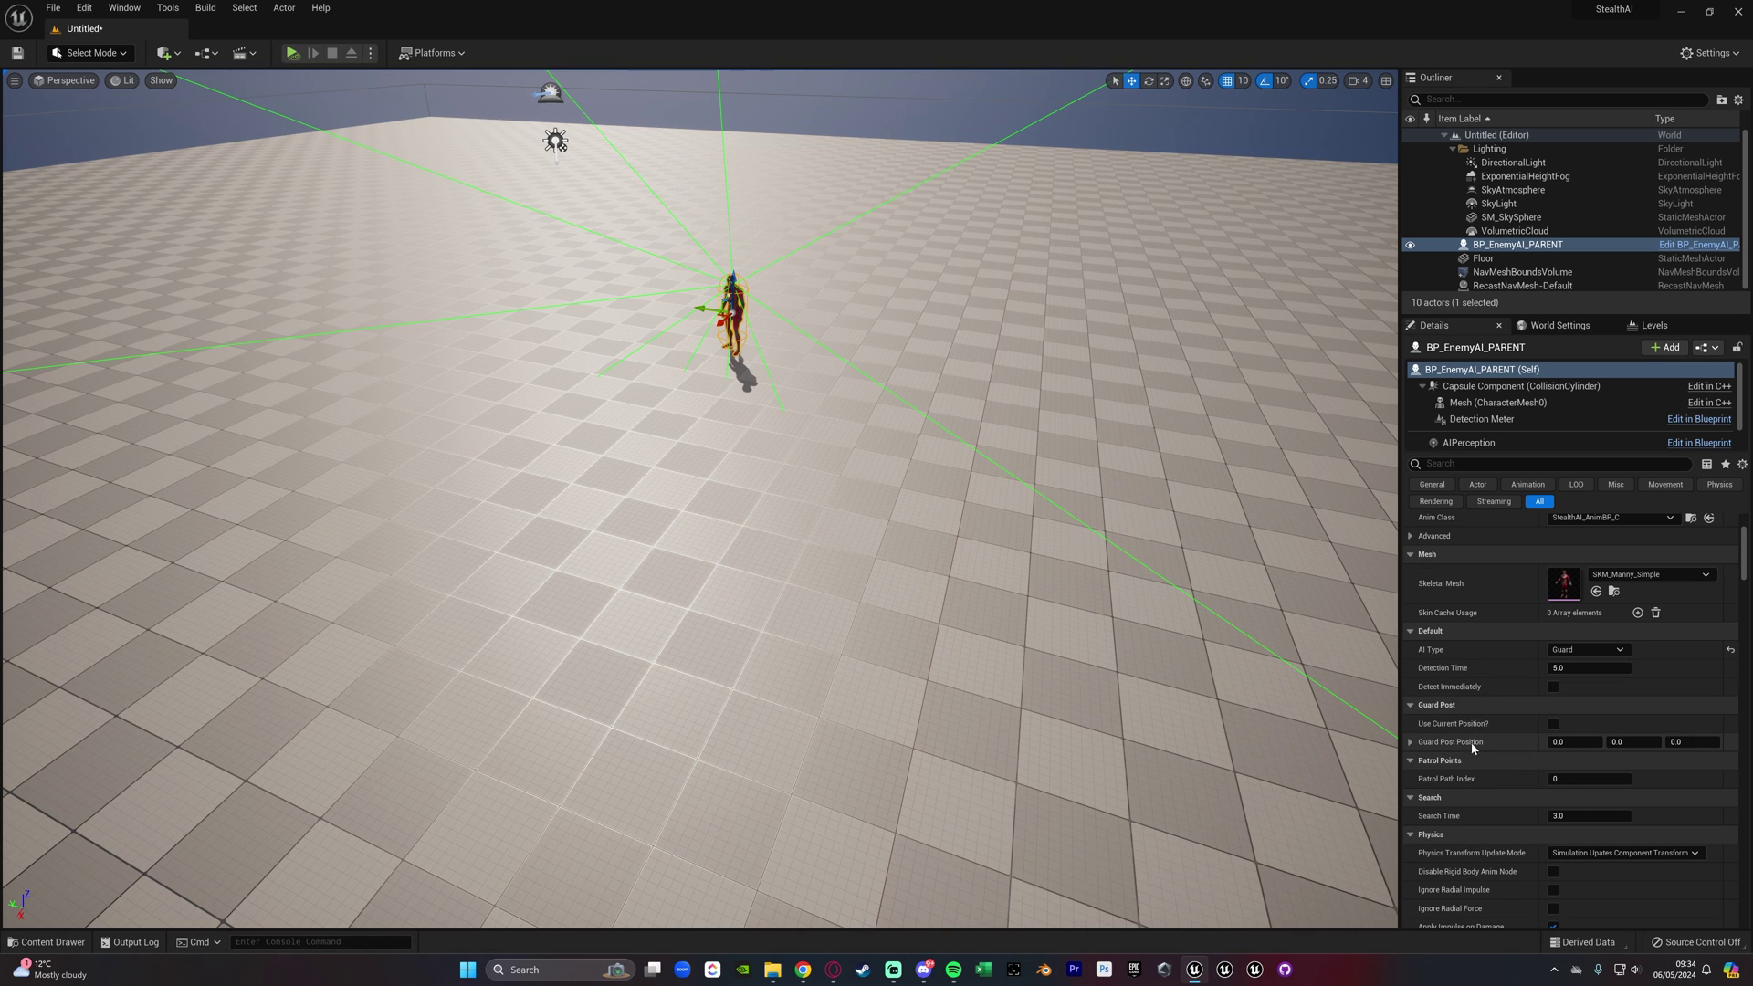
pyautogui.click(1553, 723)
pyautogui.click(292, 52)
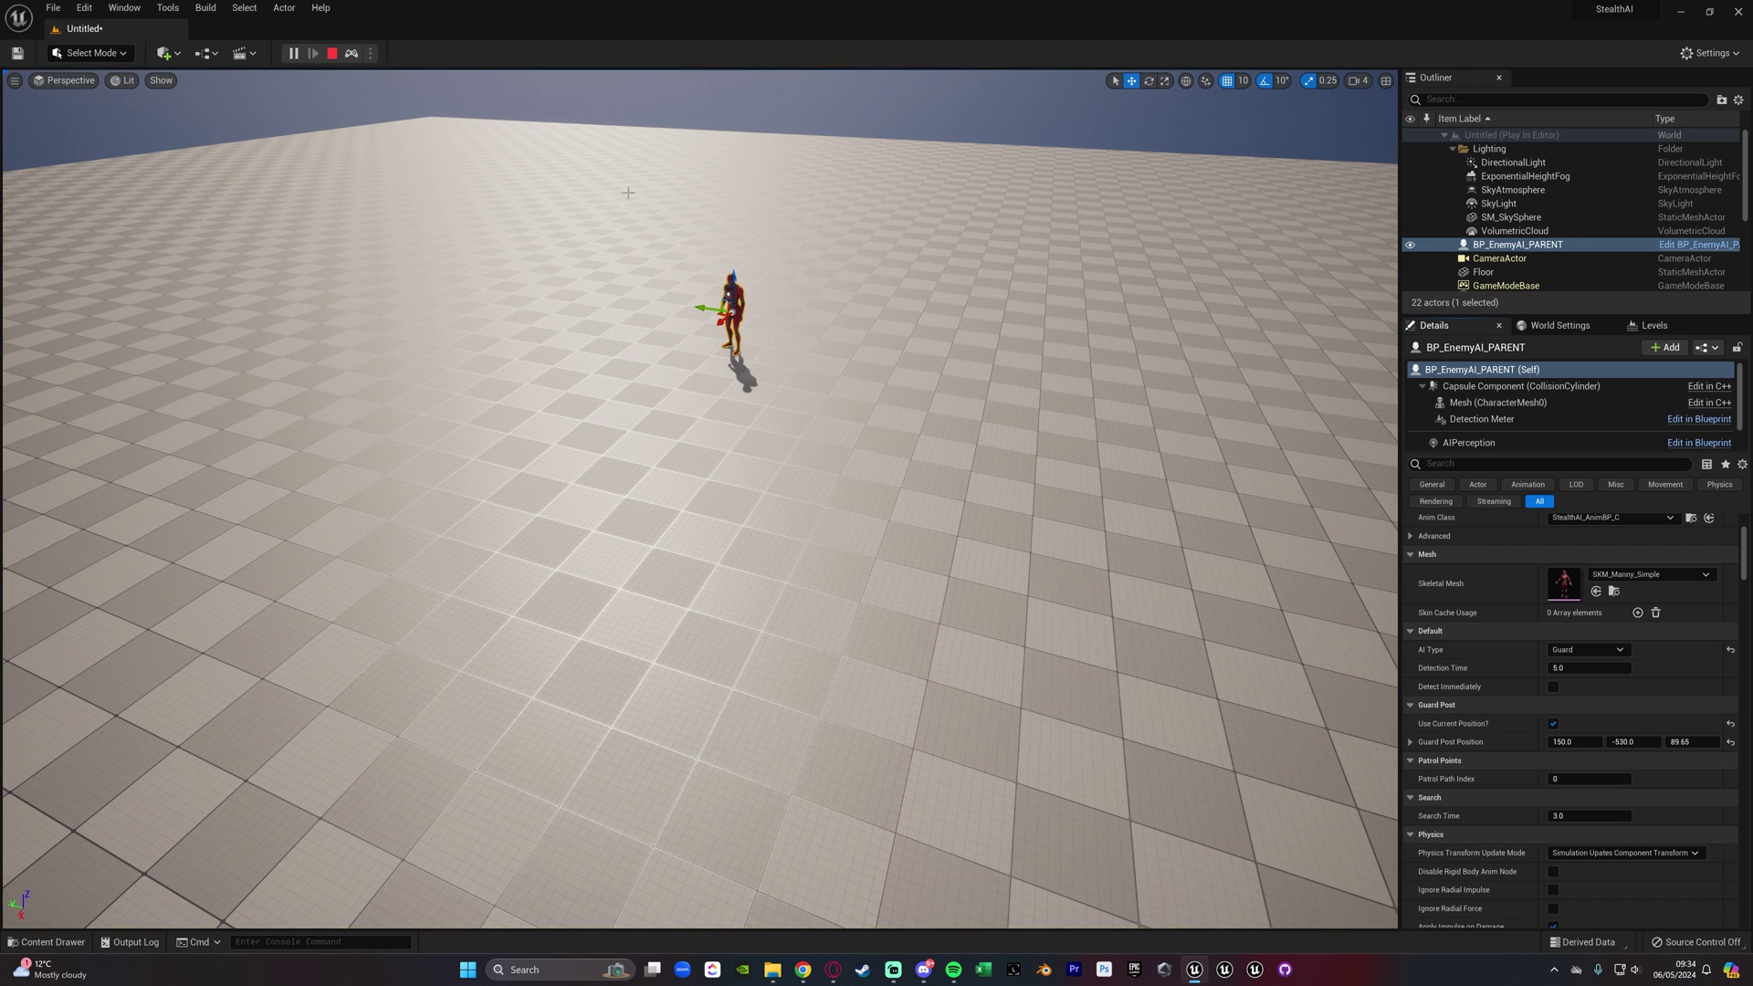
pyautogui.click(333, 53)
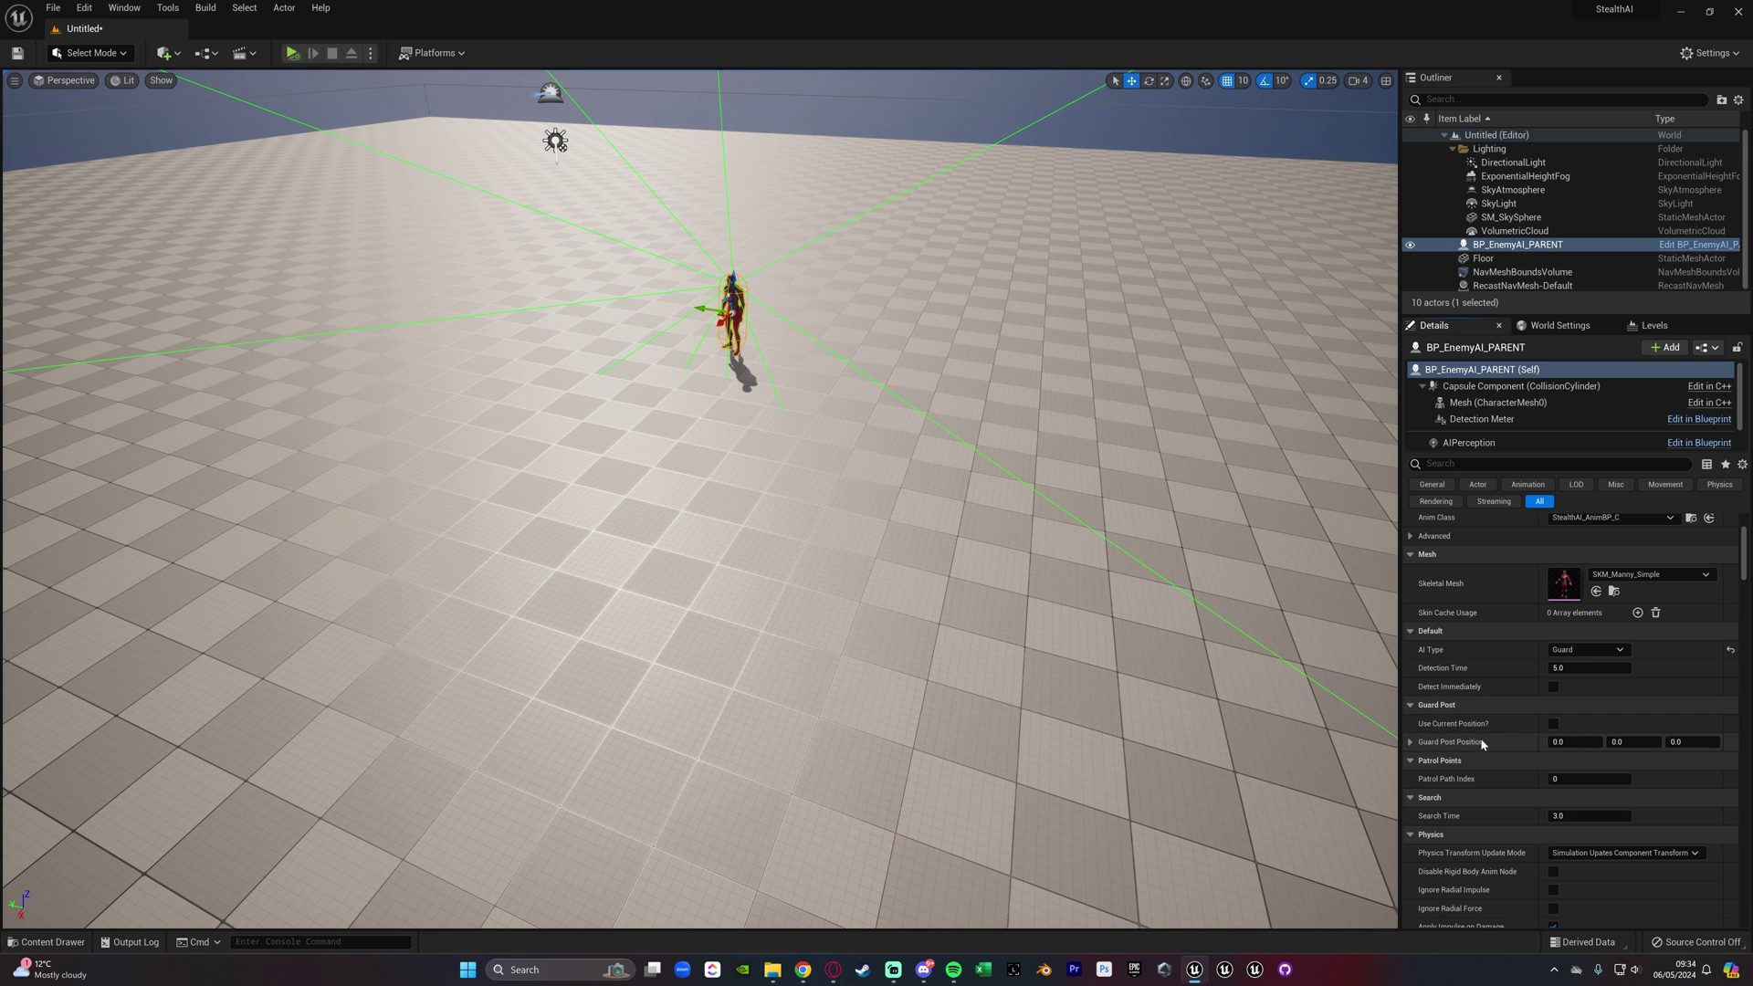
# Copy the enemy's location of 150, -530, 88 into its Guard Post Position
pyautogui.click(1411, 742)
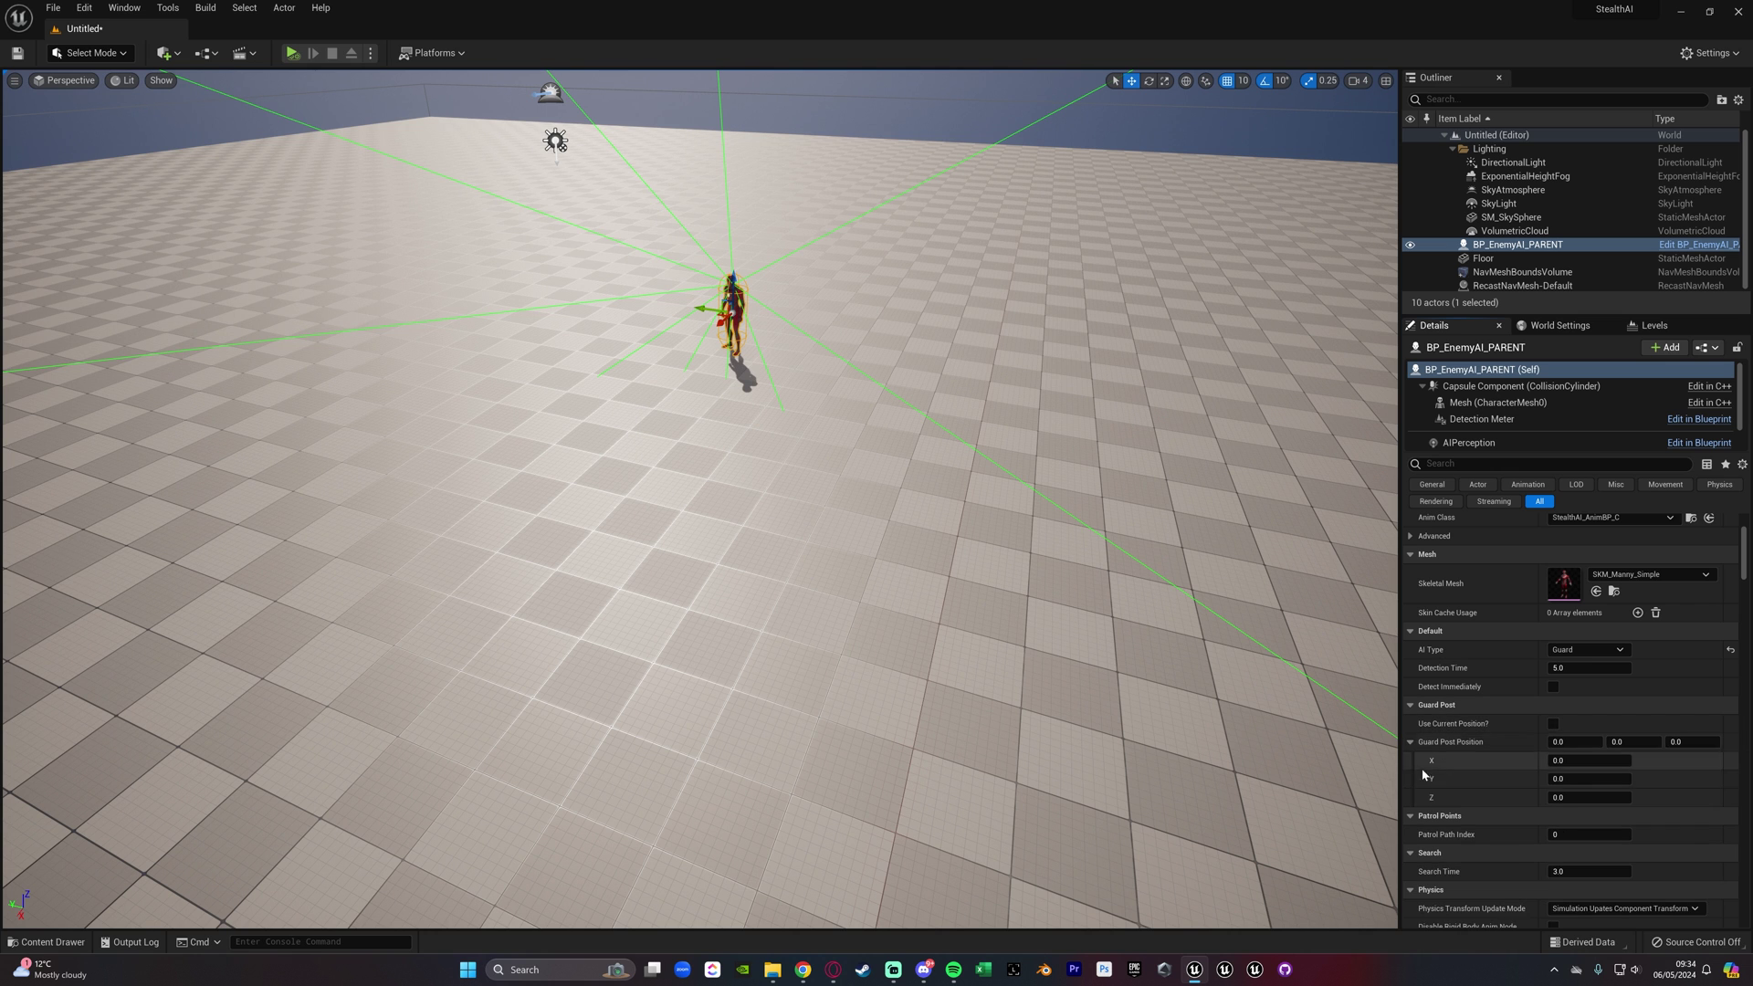
pyautogui.click(1411, 742)
pyautogui.moveTo(1080, 599); pyautogui.dragTo(1123, 566, button='right')
pyautogui.press('s')
pyautogui.scroll(3, 1479, 693)
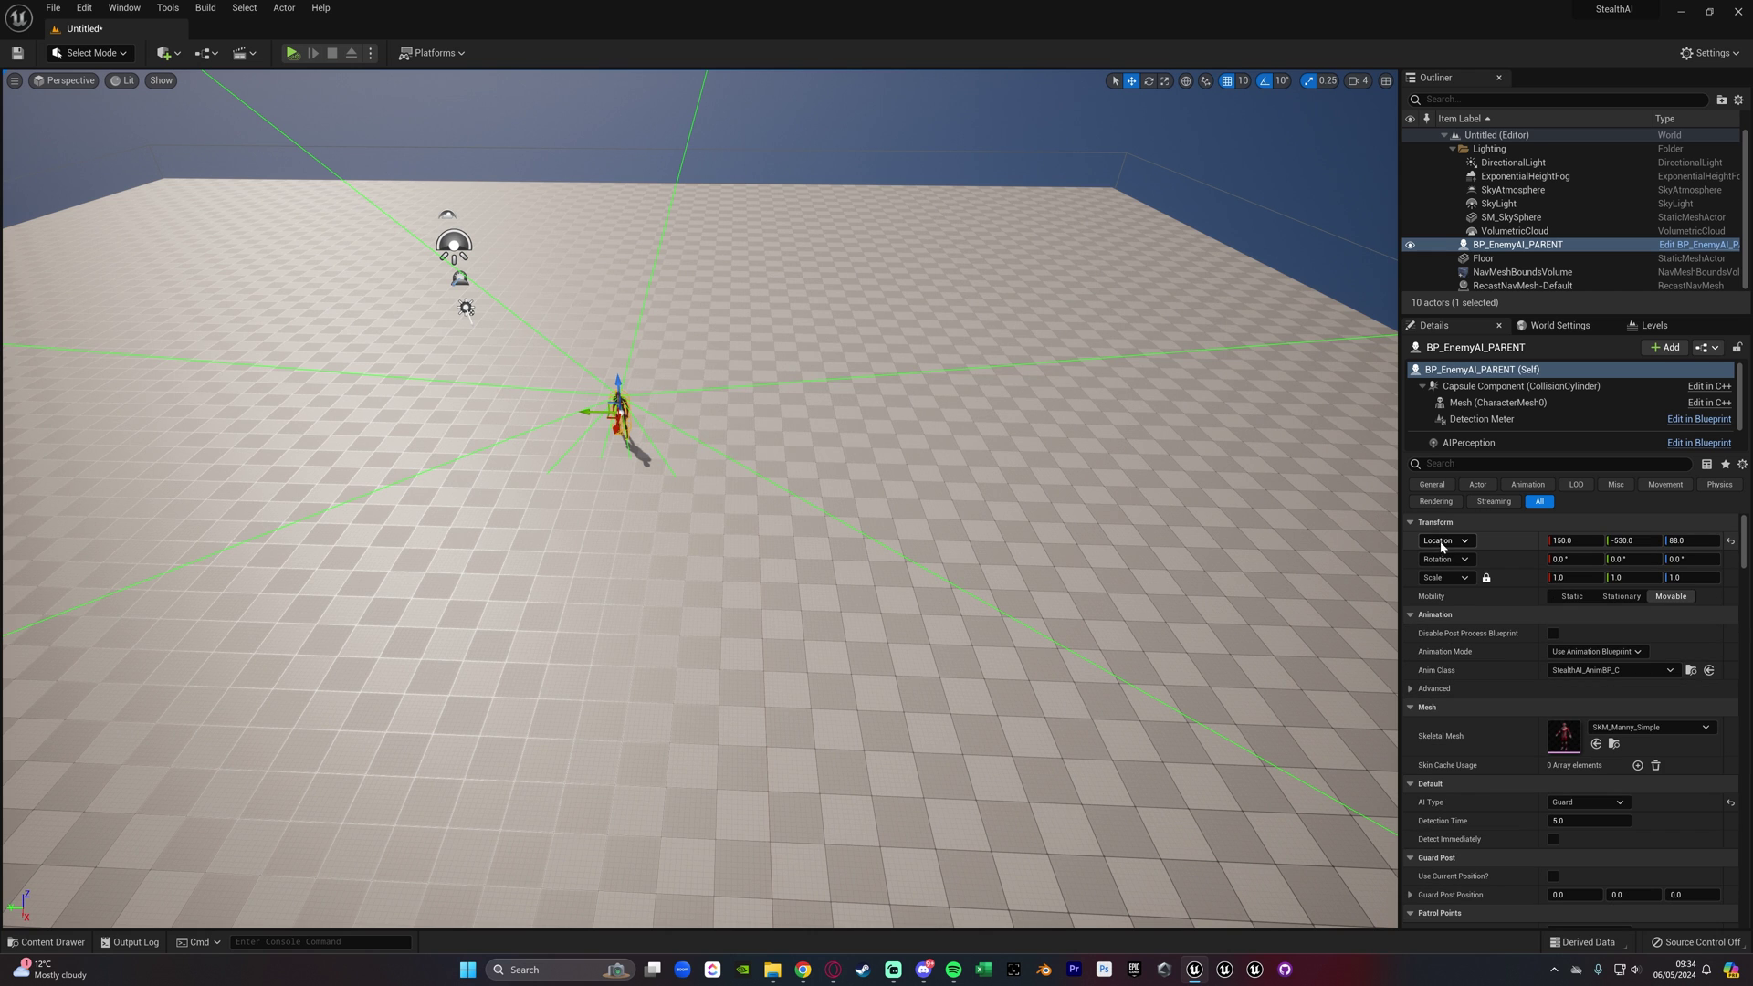
pyautogui.scroll(-3, 1479, 547)
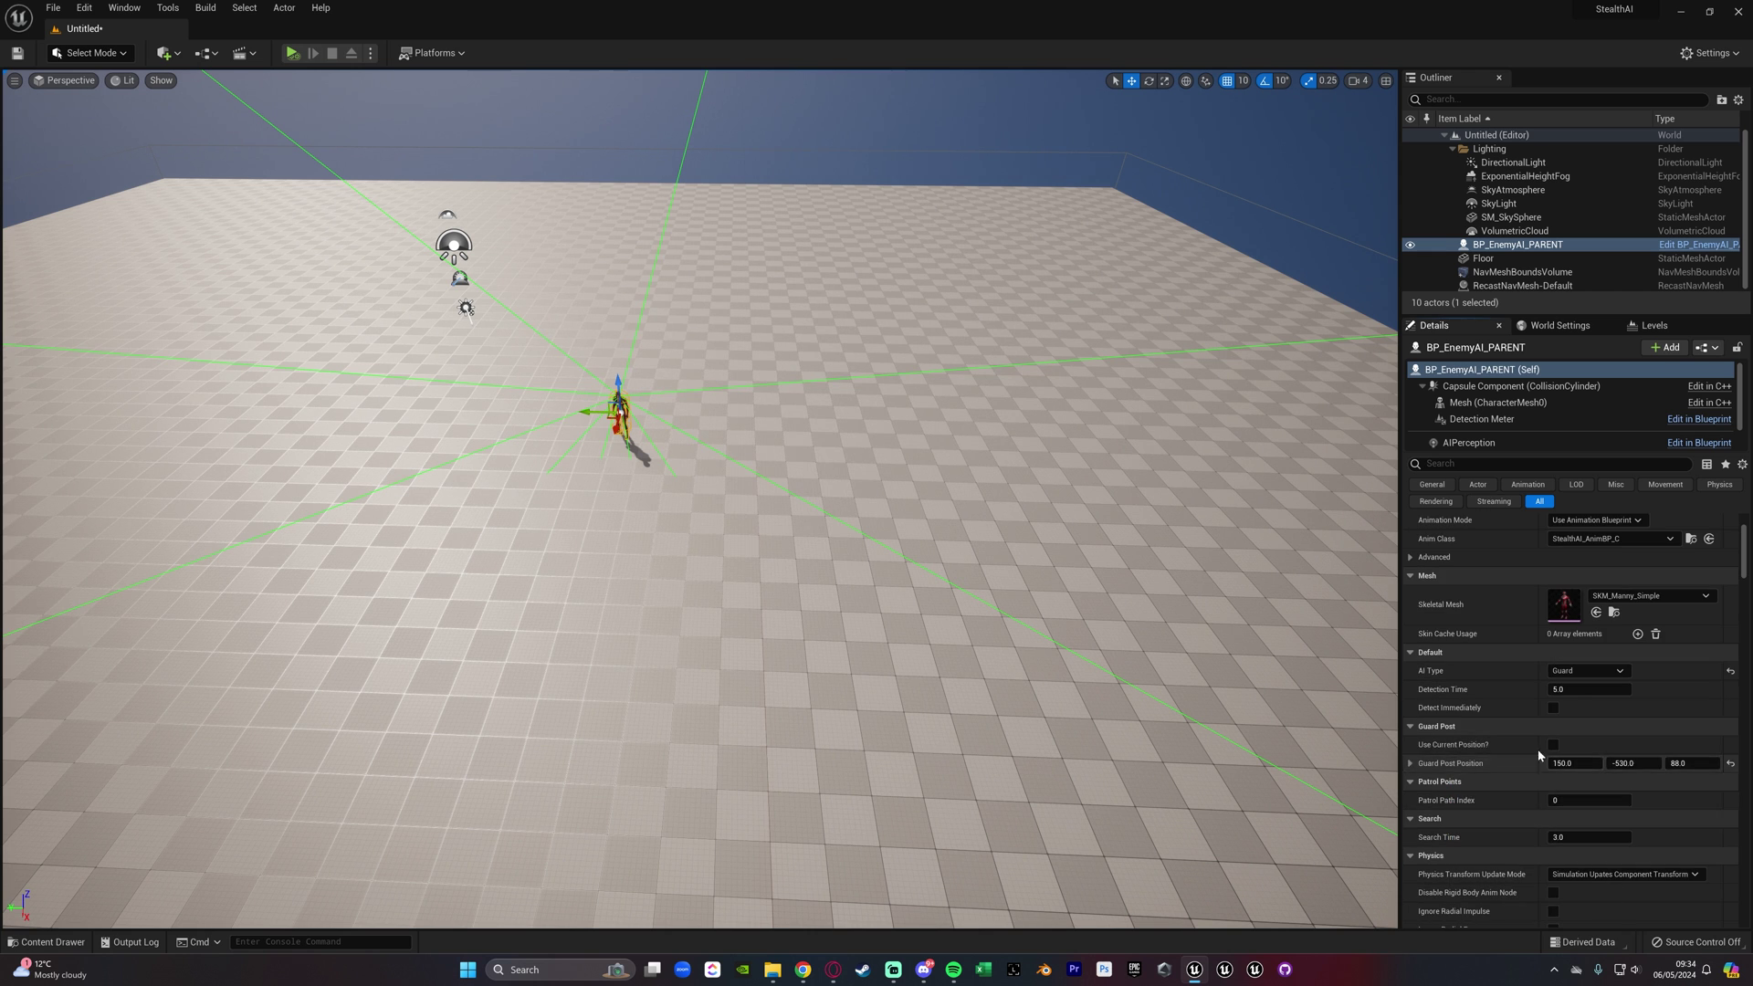
pyautogui.click(1551, 744)
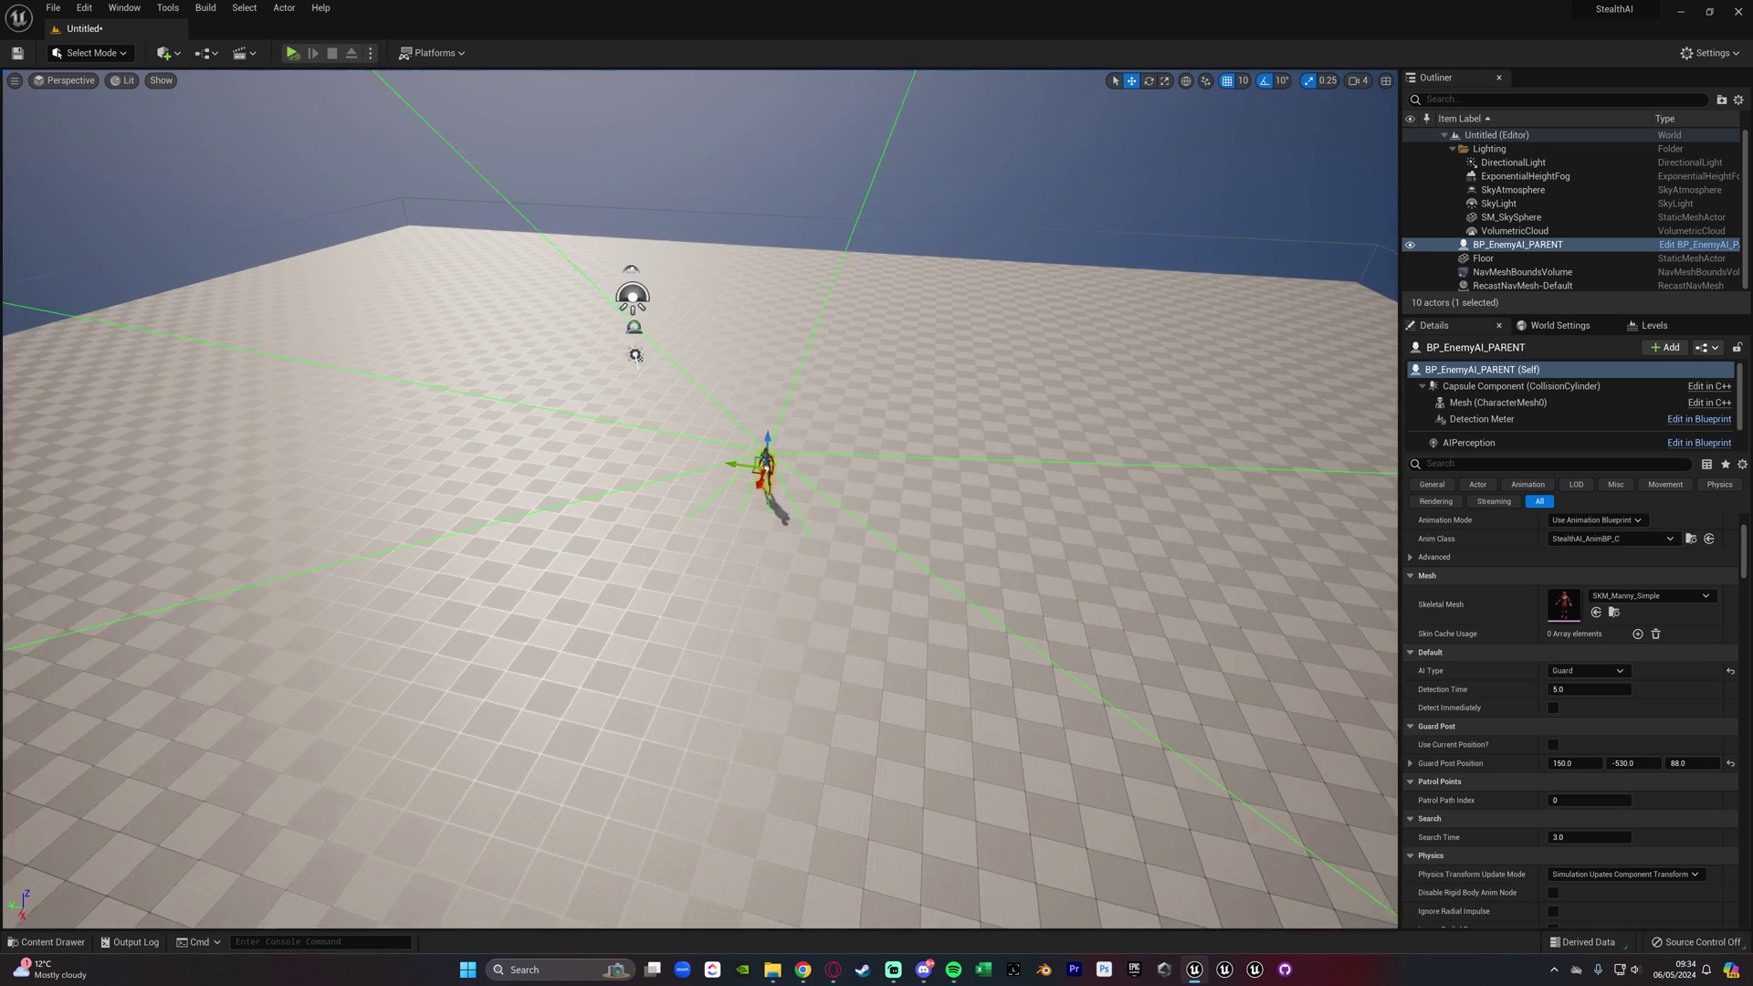
# Set the X value of the enemy's Guard Post Position to 500 and simulate the level to watch the enemy move
pyautogui.moveTo(771, 469); pyautogui.dragTo(782, 411, button='right')
pyautogui.moveTo(1278, 585); pyautogui.dragTo(1250, 584, button='right')
pyautogui.moveTo(1563, 763); pyautogui.dragTo(1643, 763)
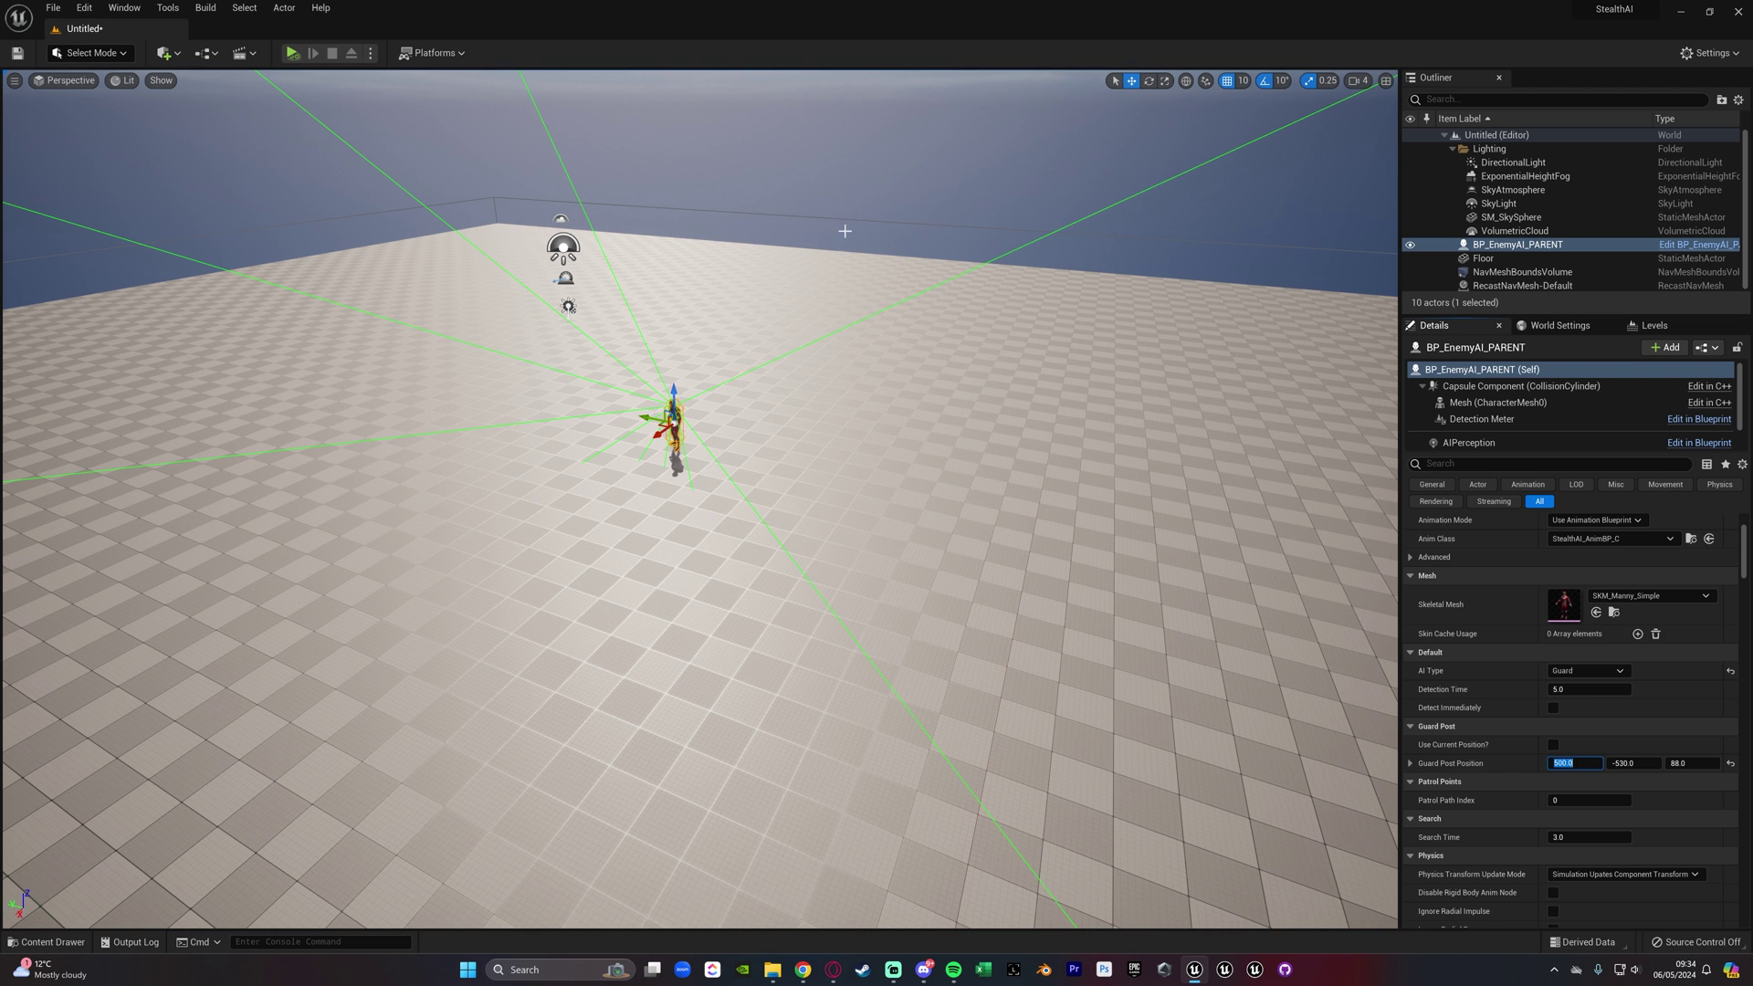
pyautogui.click(290, 53)
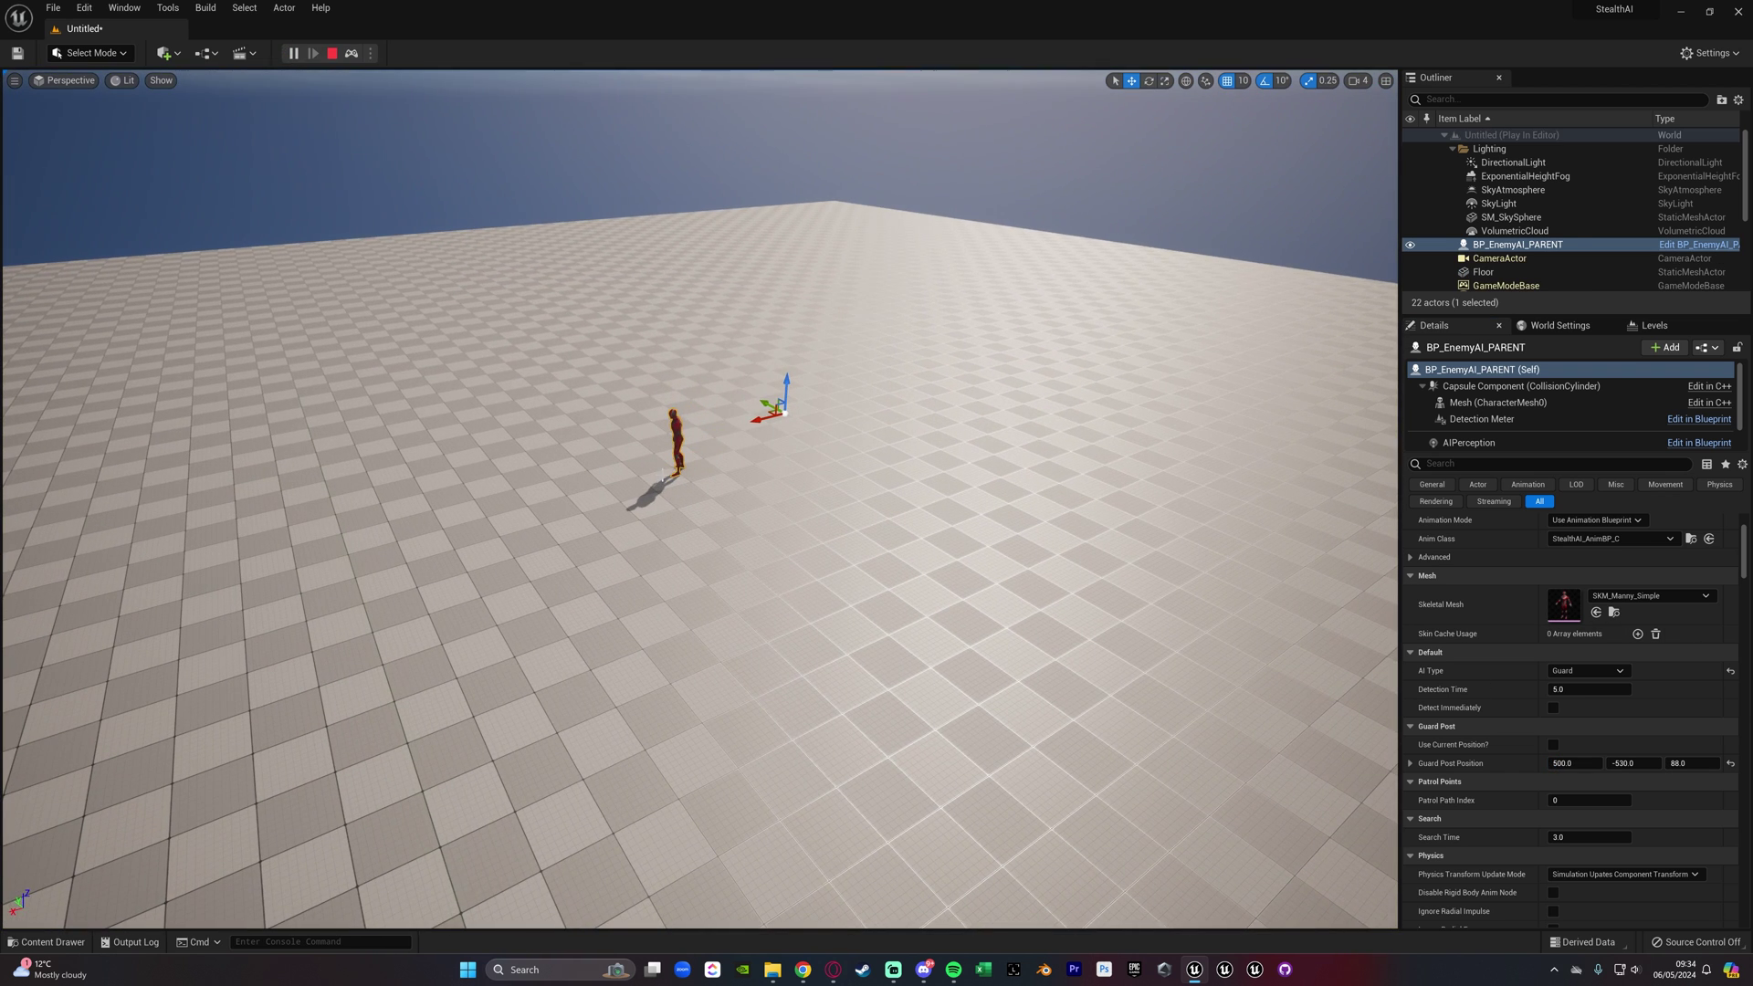
pyautogui.click(332, 53)
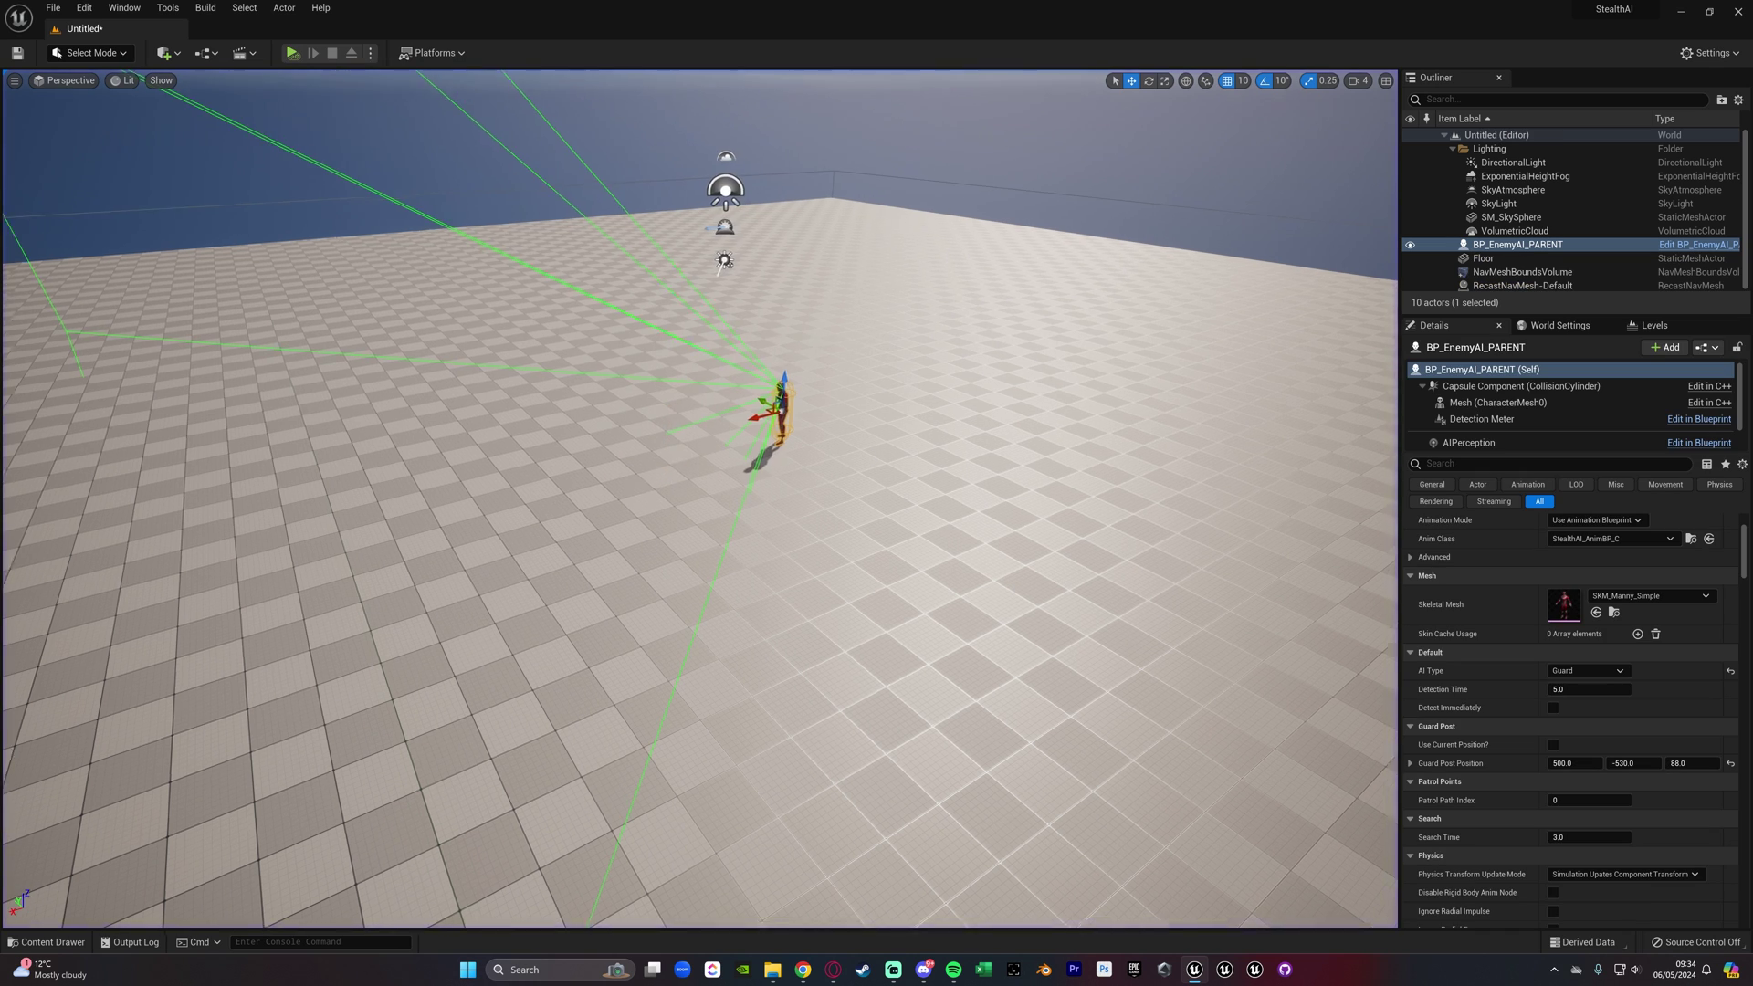
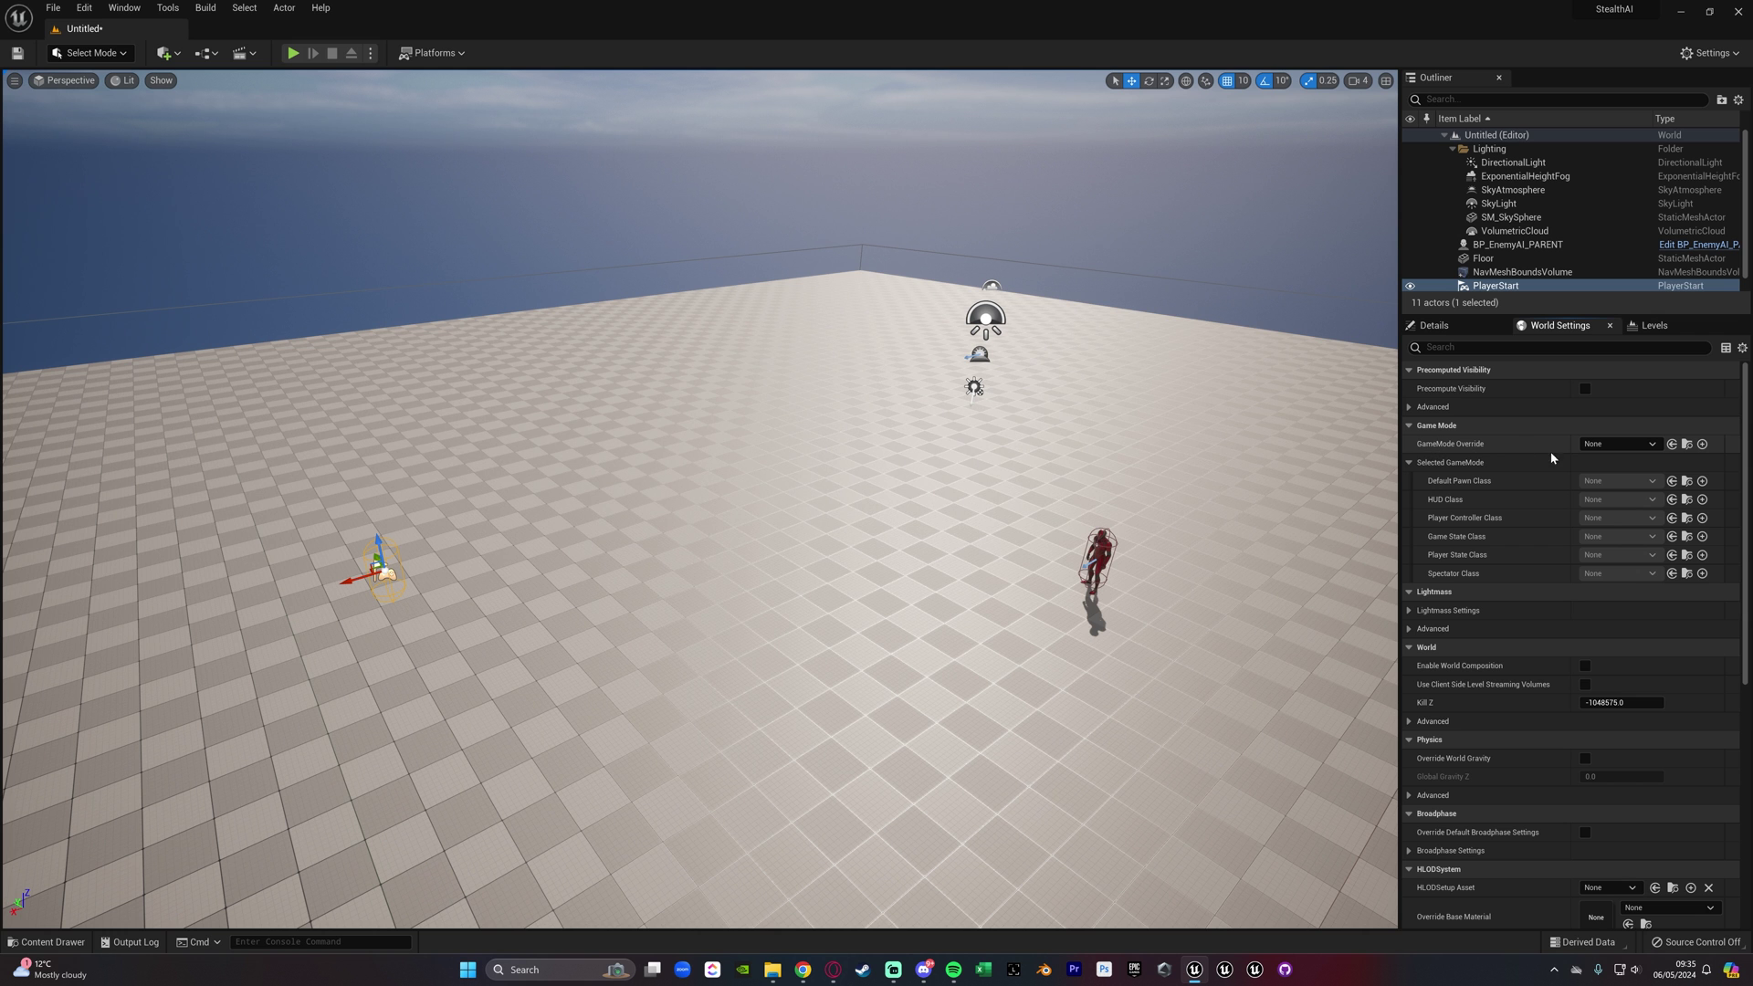
# Override the level's game mode with StealthGameMode and playtest it, running the player around in view of the enemy
pyautogui.click(1616, 443)
pyautogui.click(1634, 568)
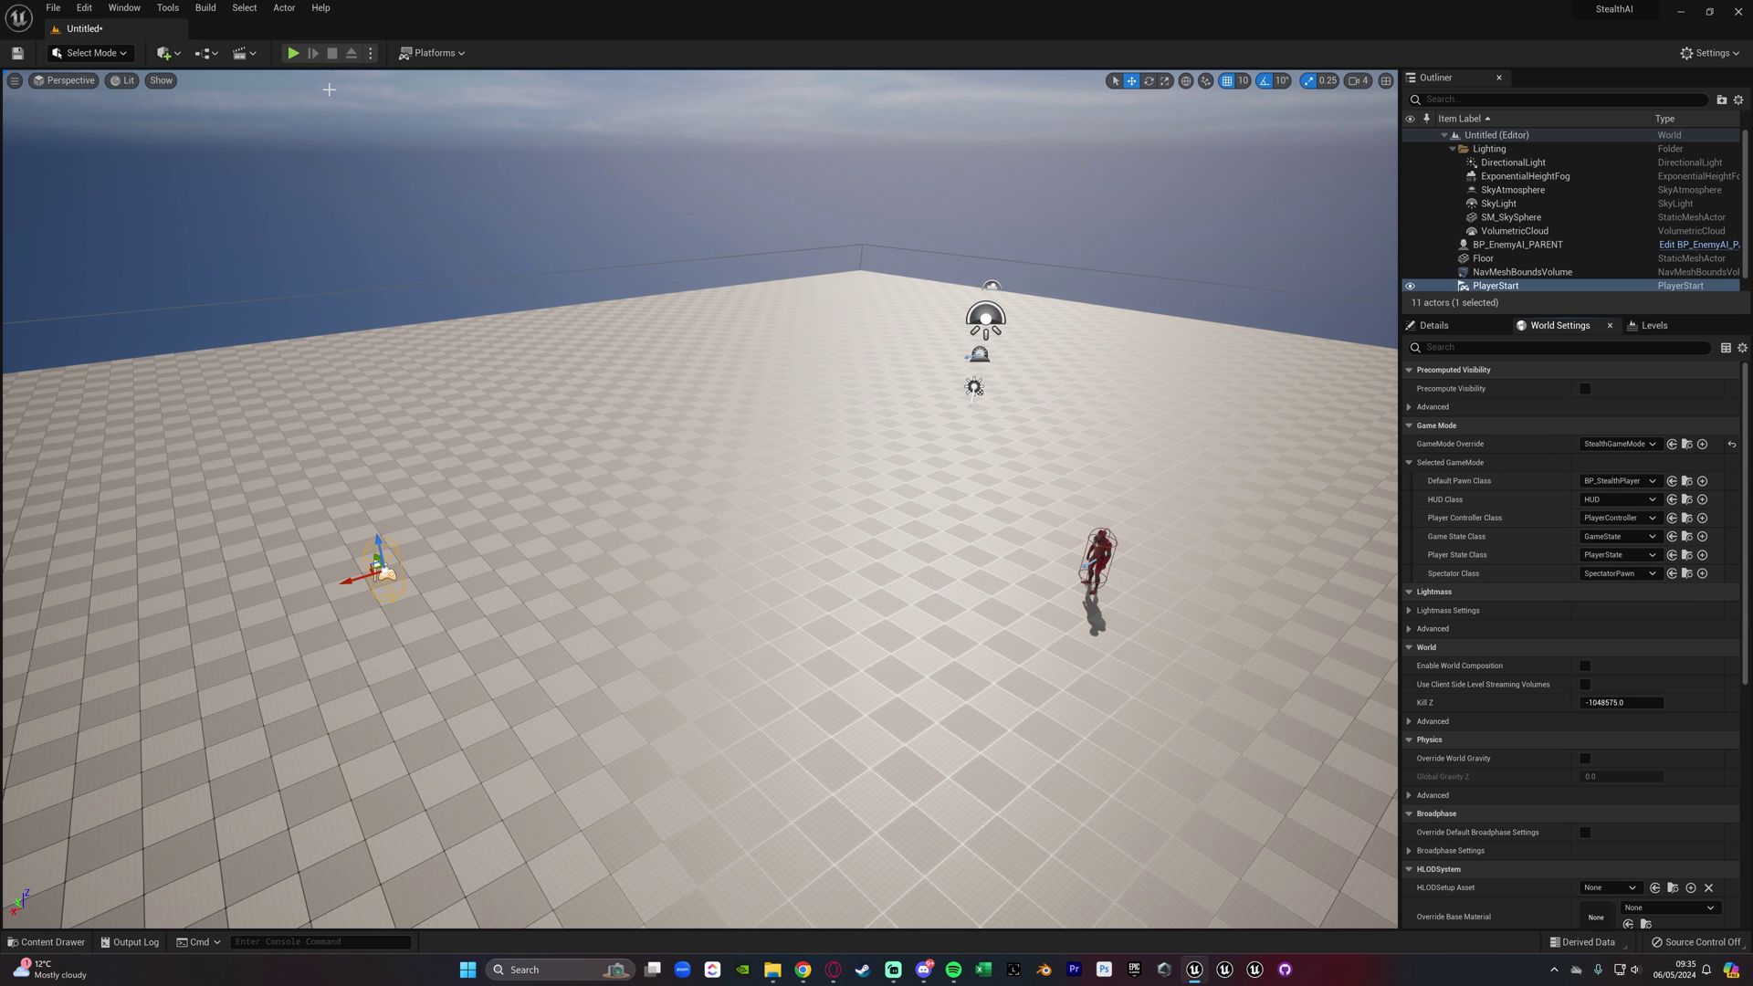
pyautogui.click(293, 53)
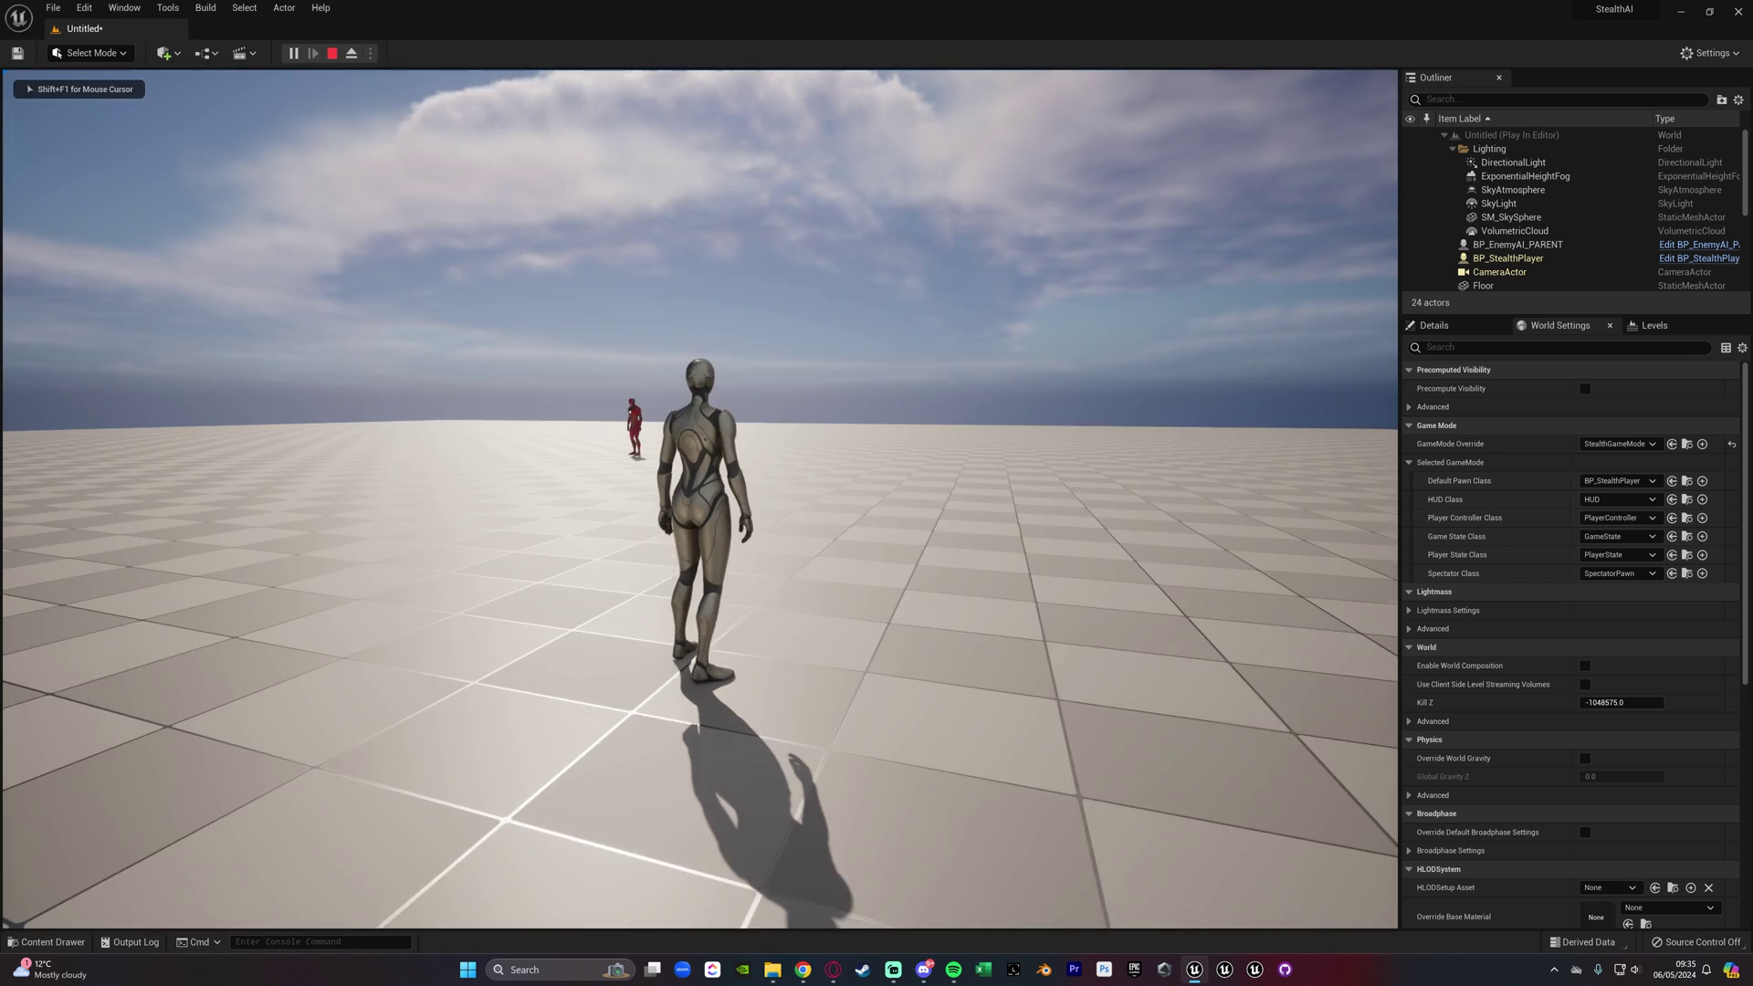
pyautogui.press('a')
pyautogui.press('w')
pyautogui.press('d')
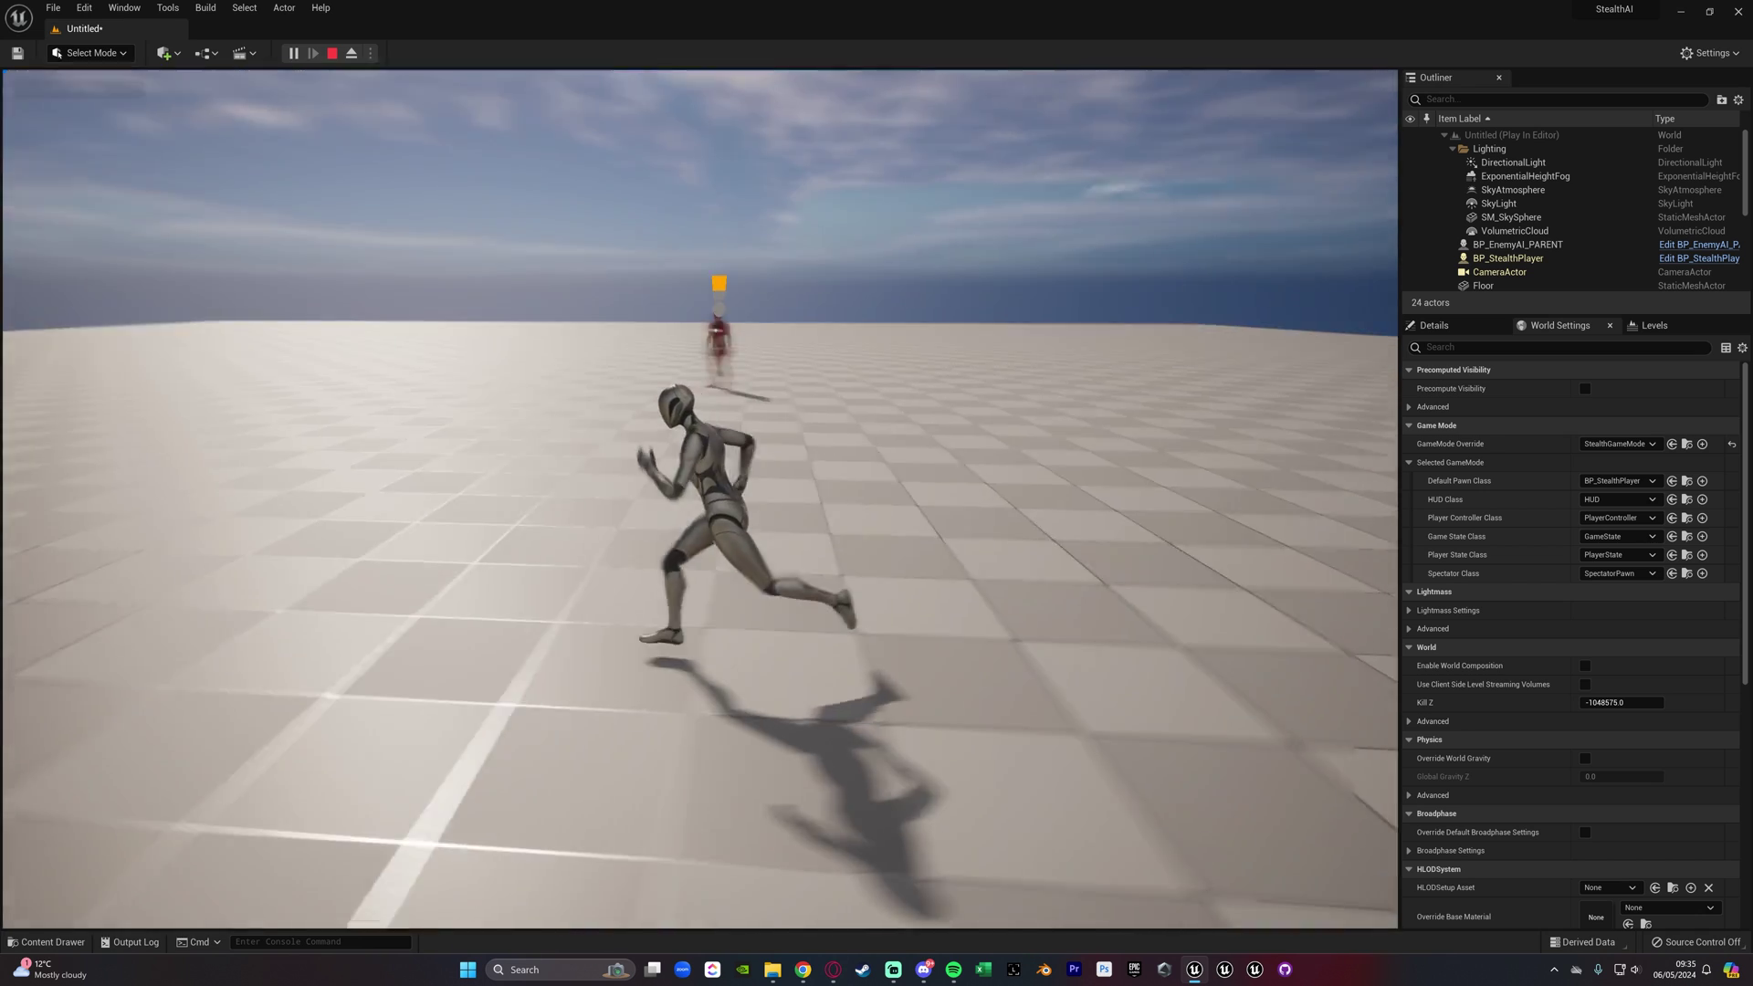
pyautogui.press('a')
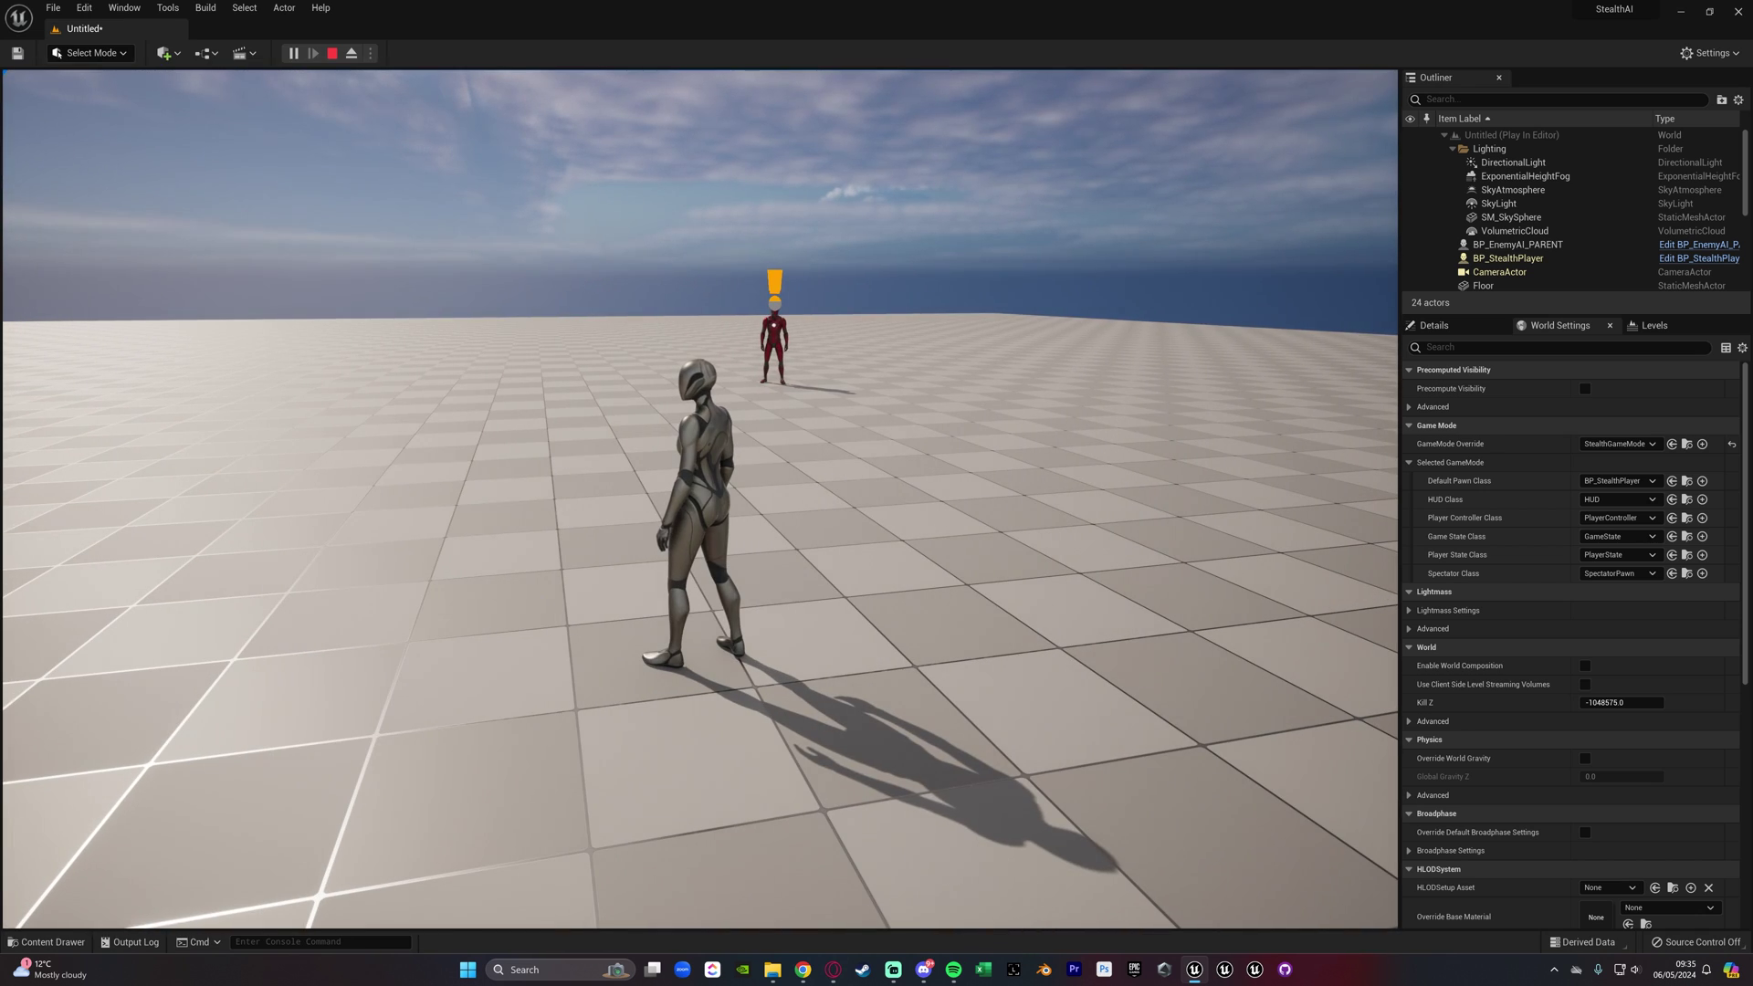
pyautogui.press('a')
pyautogui.press('s')
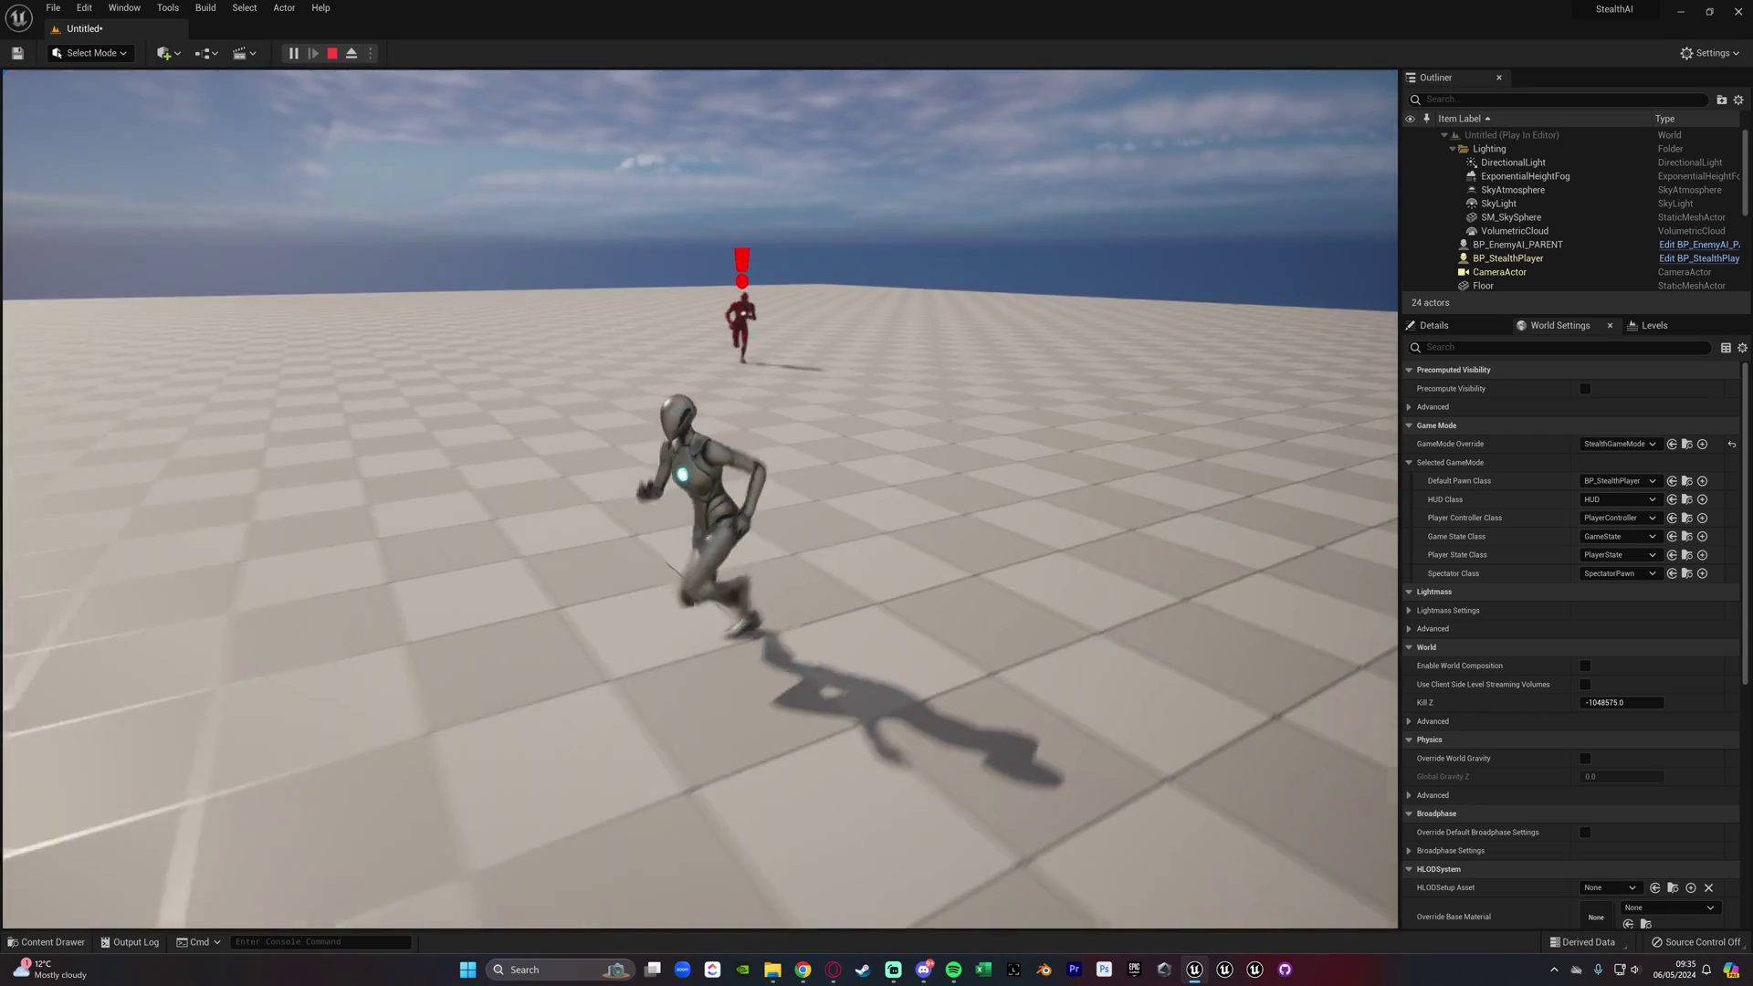
pyautogui.press('d')
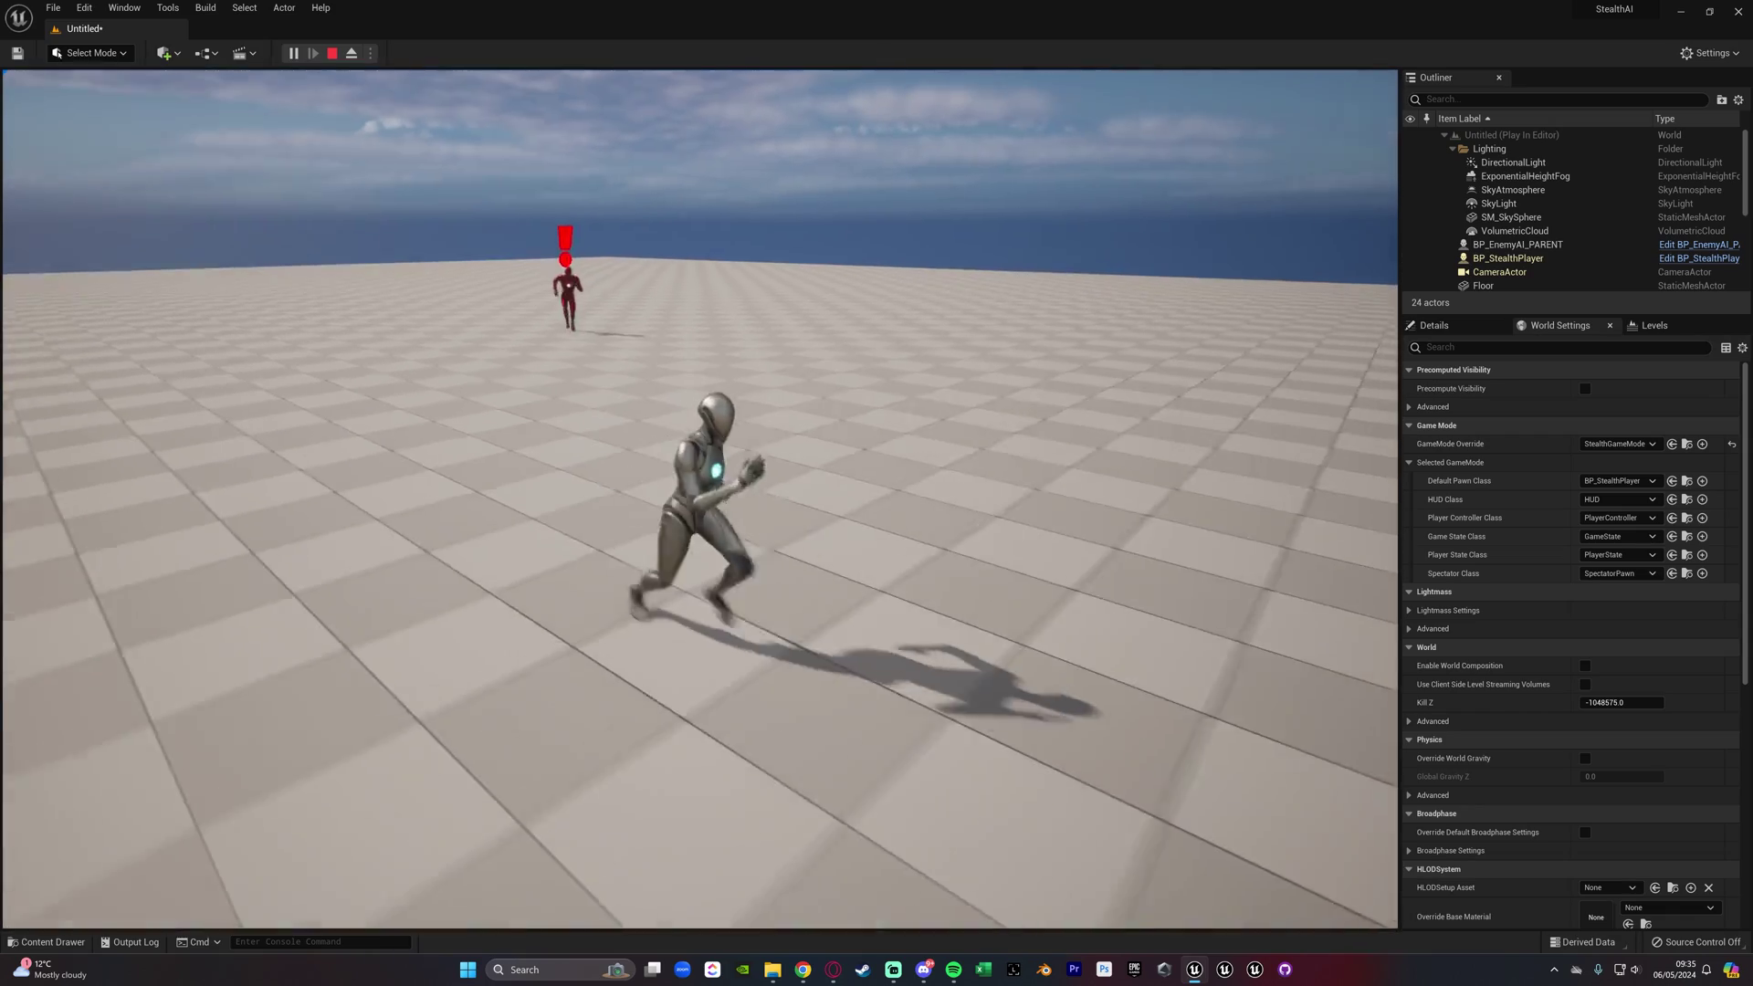
pyautogui.press('Escape')
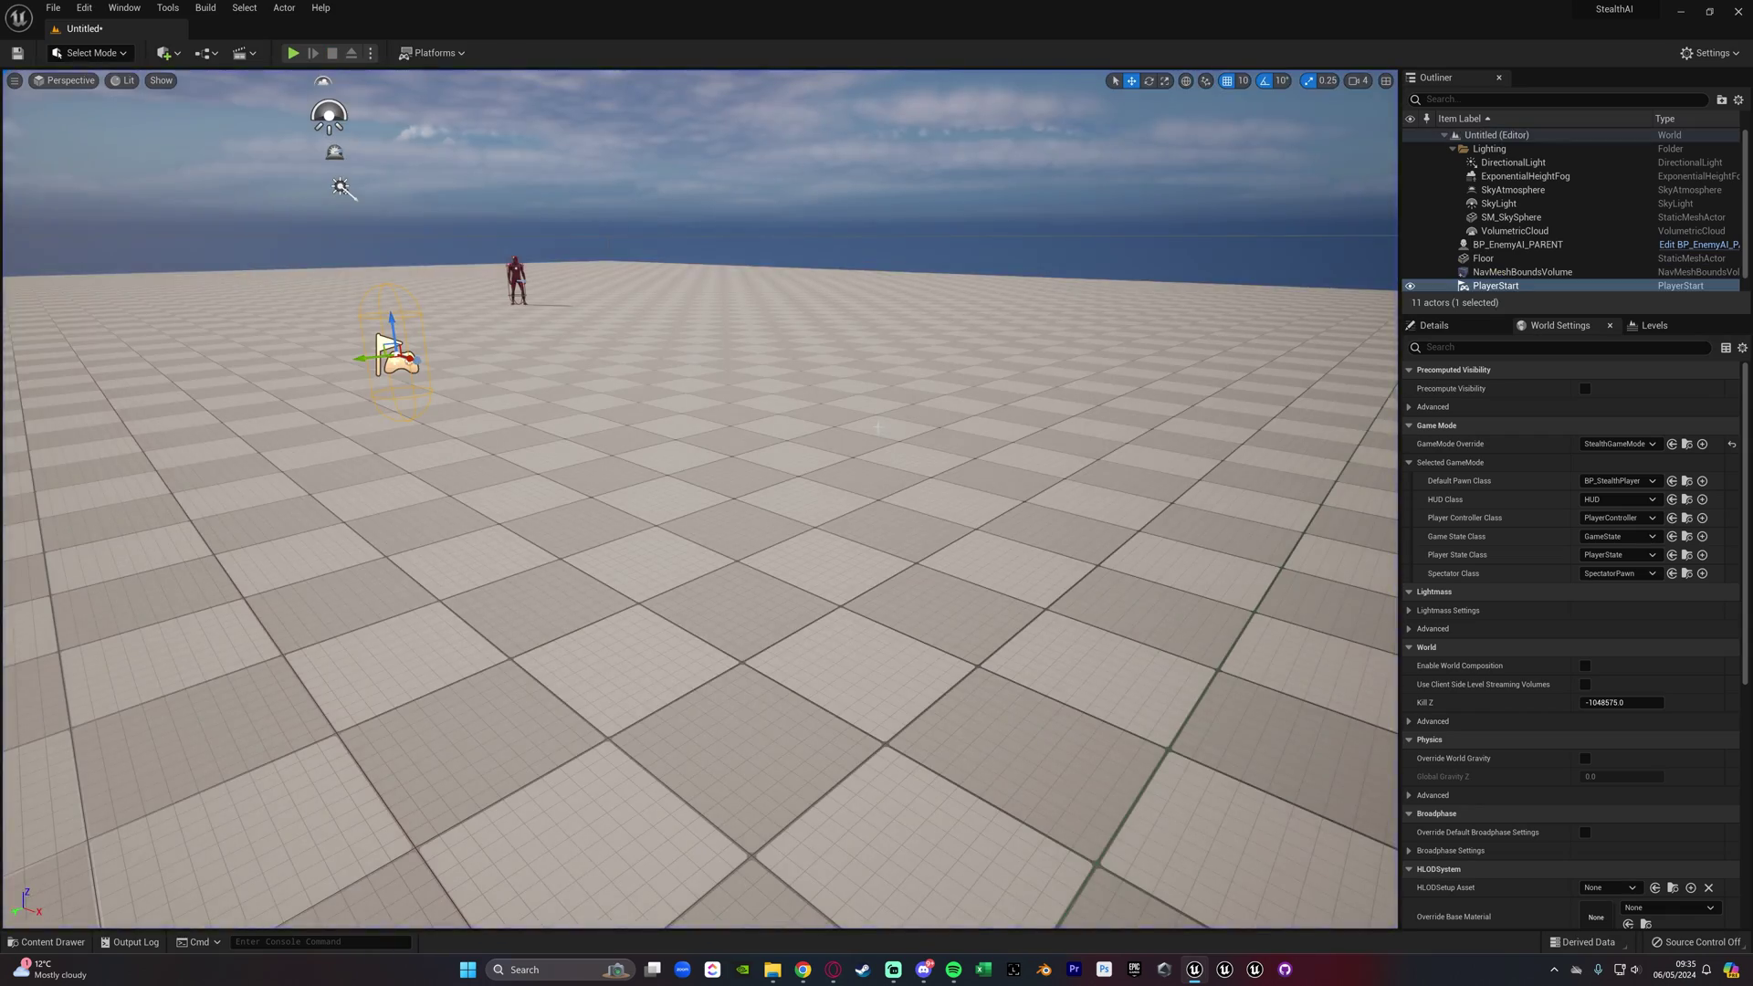
pyautogui.press('e')
pyautogui.moveTo(877, 427)
pyautogui.mouseDown(button='right')
pyautogui.moveTo(863, 511)
pyautogui.moveTo(890, 534)
pyautogui.moveTo(877, 426)
pyautogui.mouseUp(button='right')
pyautogui.press('s')
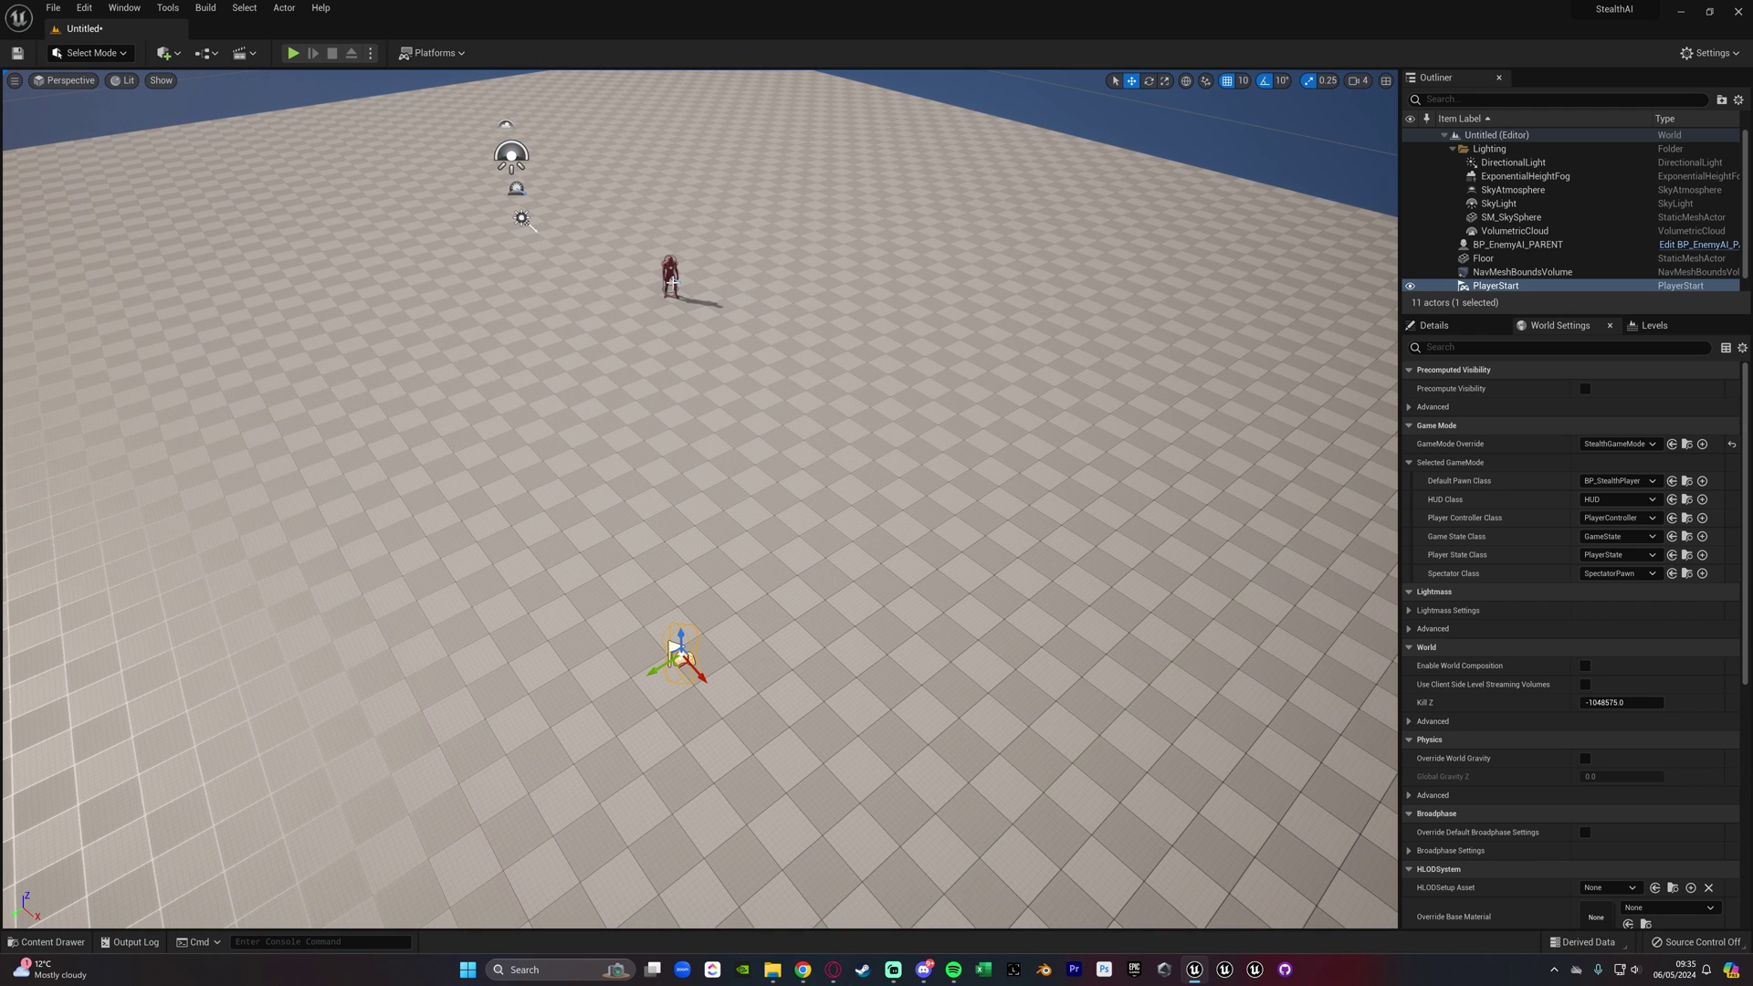
pyautogui.press('d')
pyautogui.moveTo(833, 631)
pyautogui.mouseDown(button='right')
pyautogui.moveTo(792, 647)
pyautogui.moveTo(834, 631)
pyautogui.mouseUp(button='right')
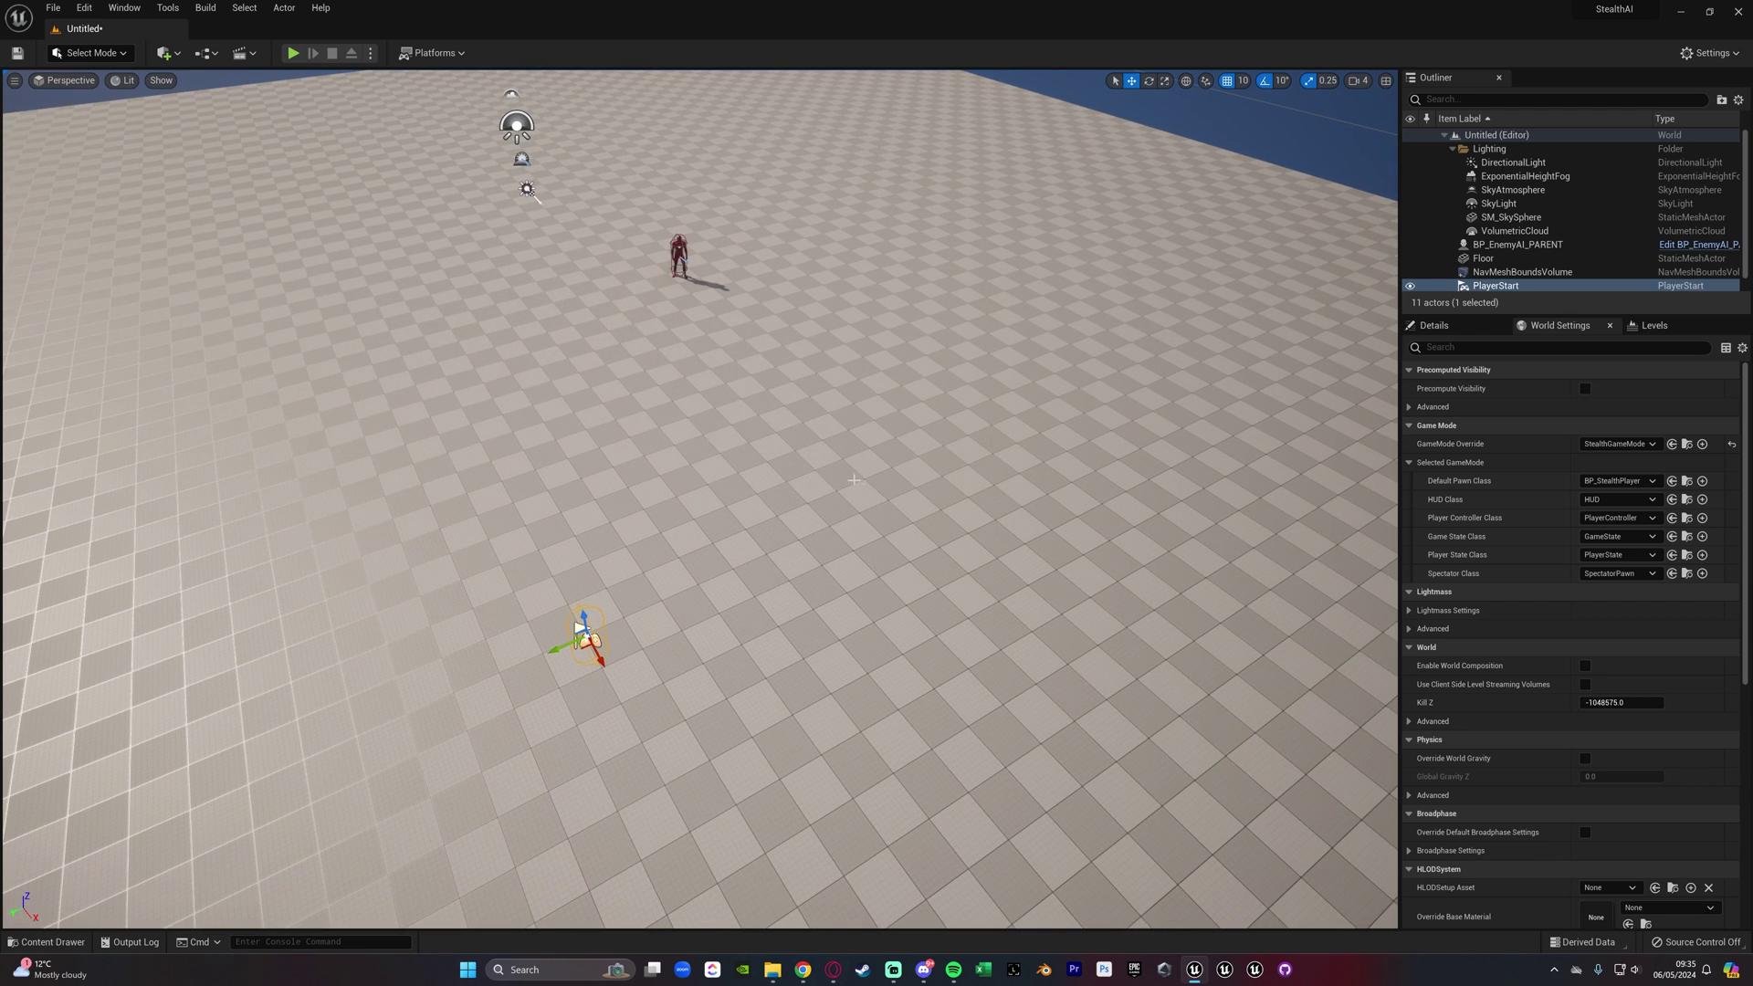
# Open the BP_StealthPlayer blueprint from the StealthCharacter_CAN_DELETE folder under StealthAI/Demo and maximize its editor
pyautogui.hotkey('ctrl', 'space')
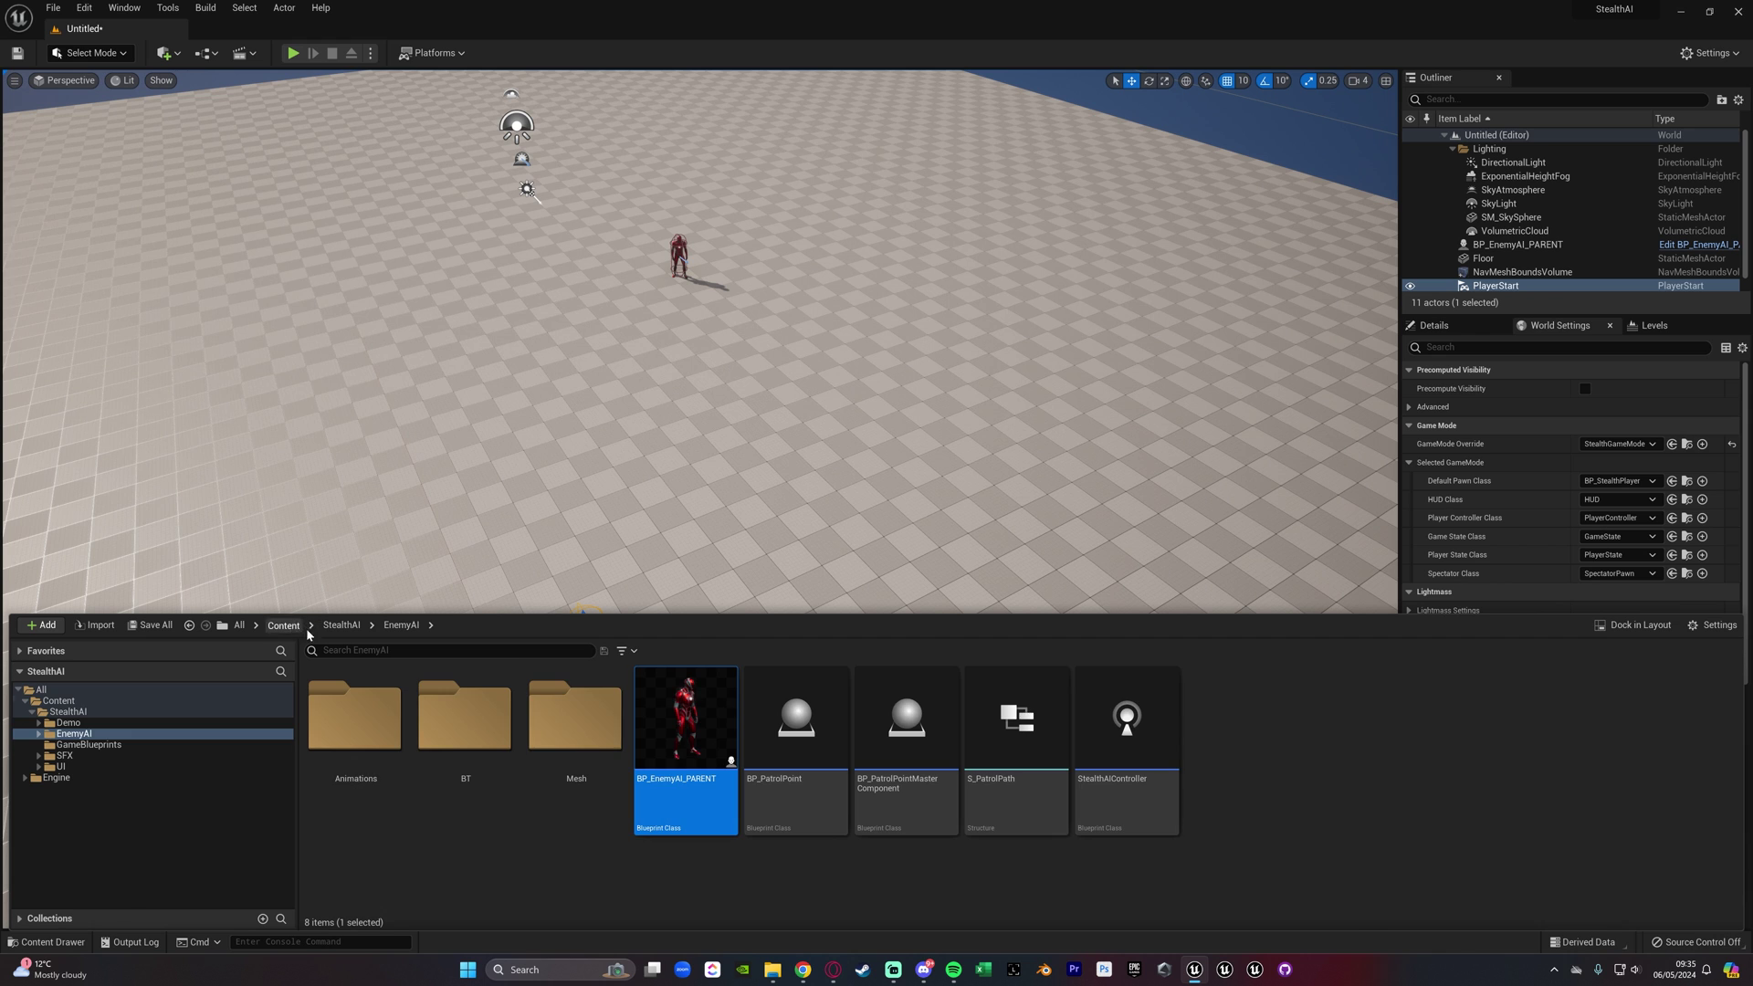
pyautogui.click(284, 625)
pyautogui.doubleClick(356, 717)
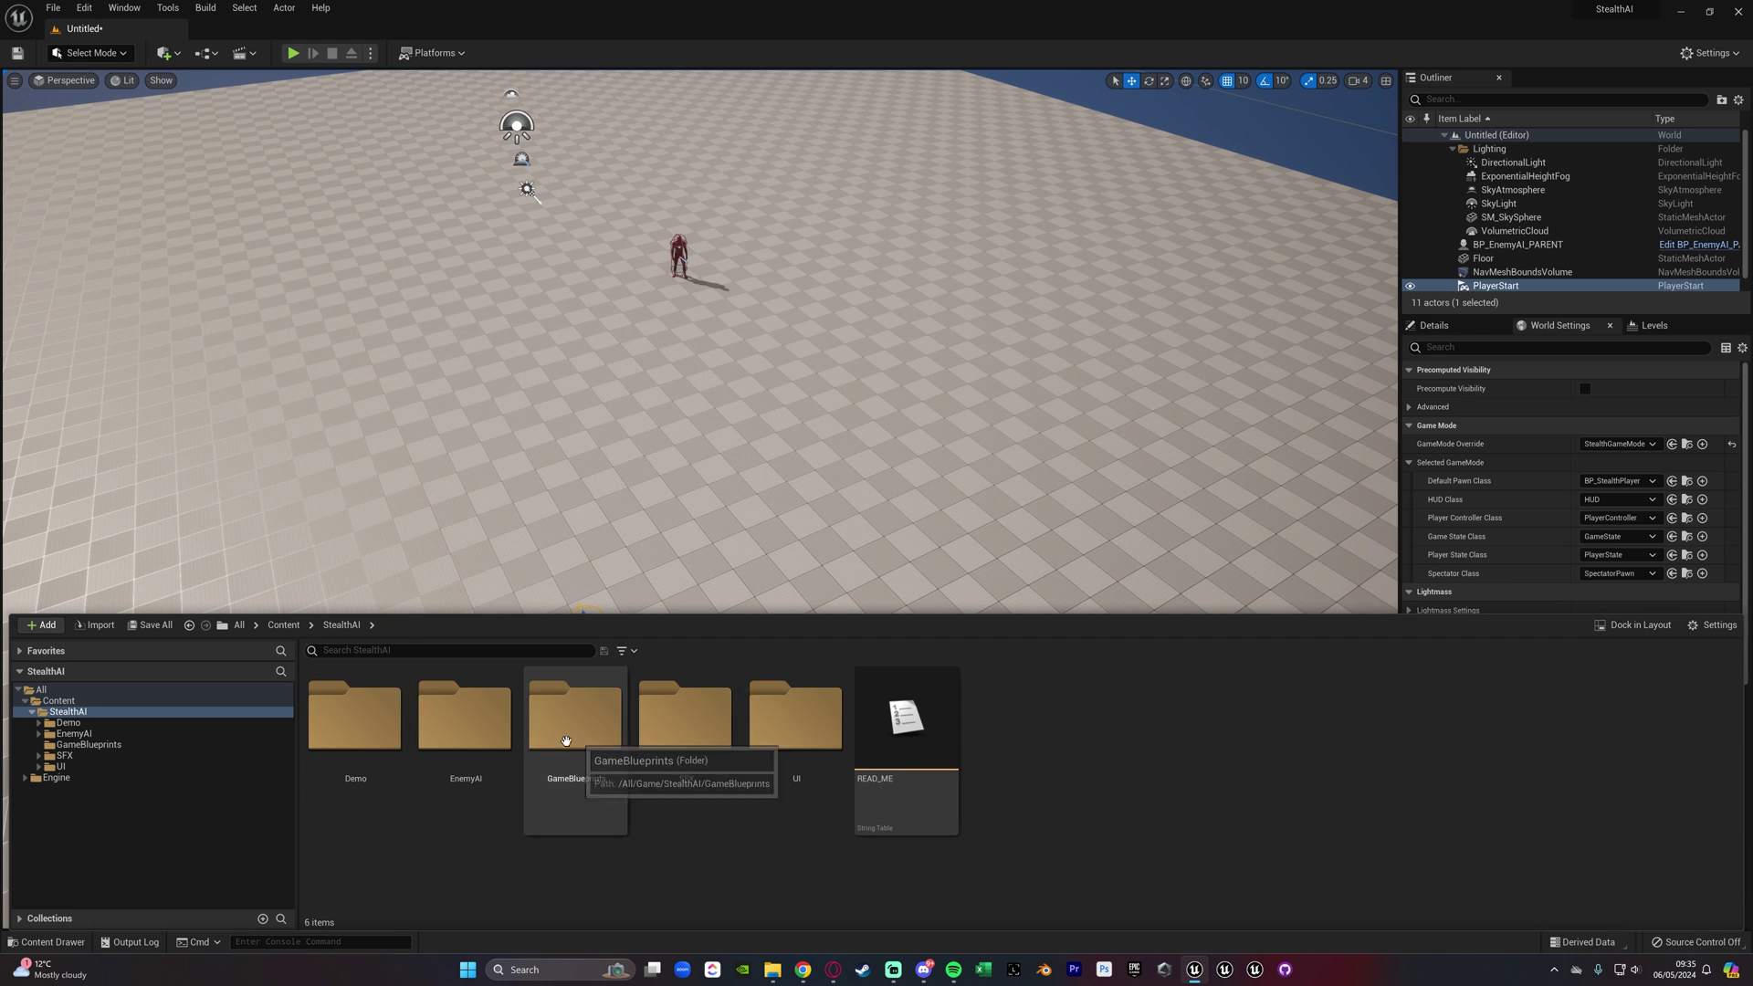
pyautogui.click(547, 829)
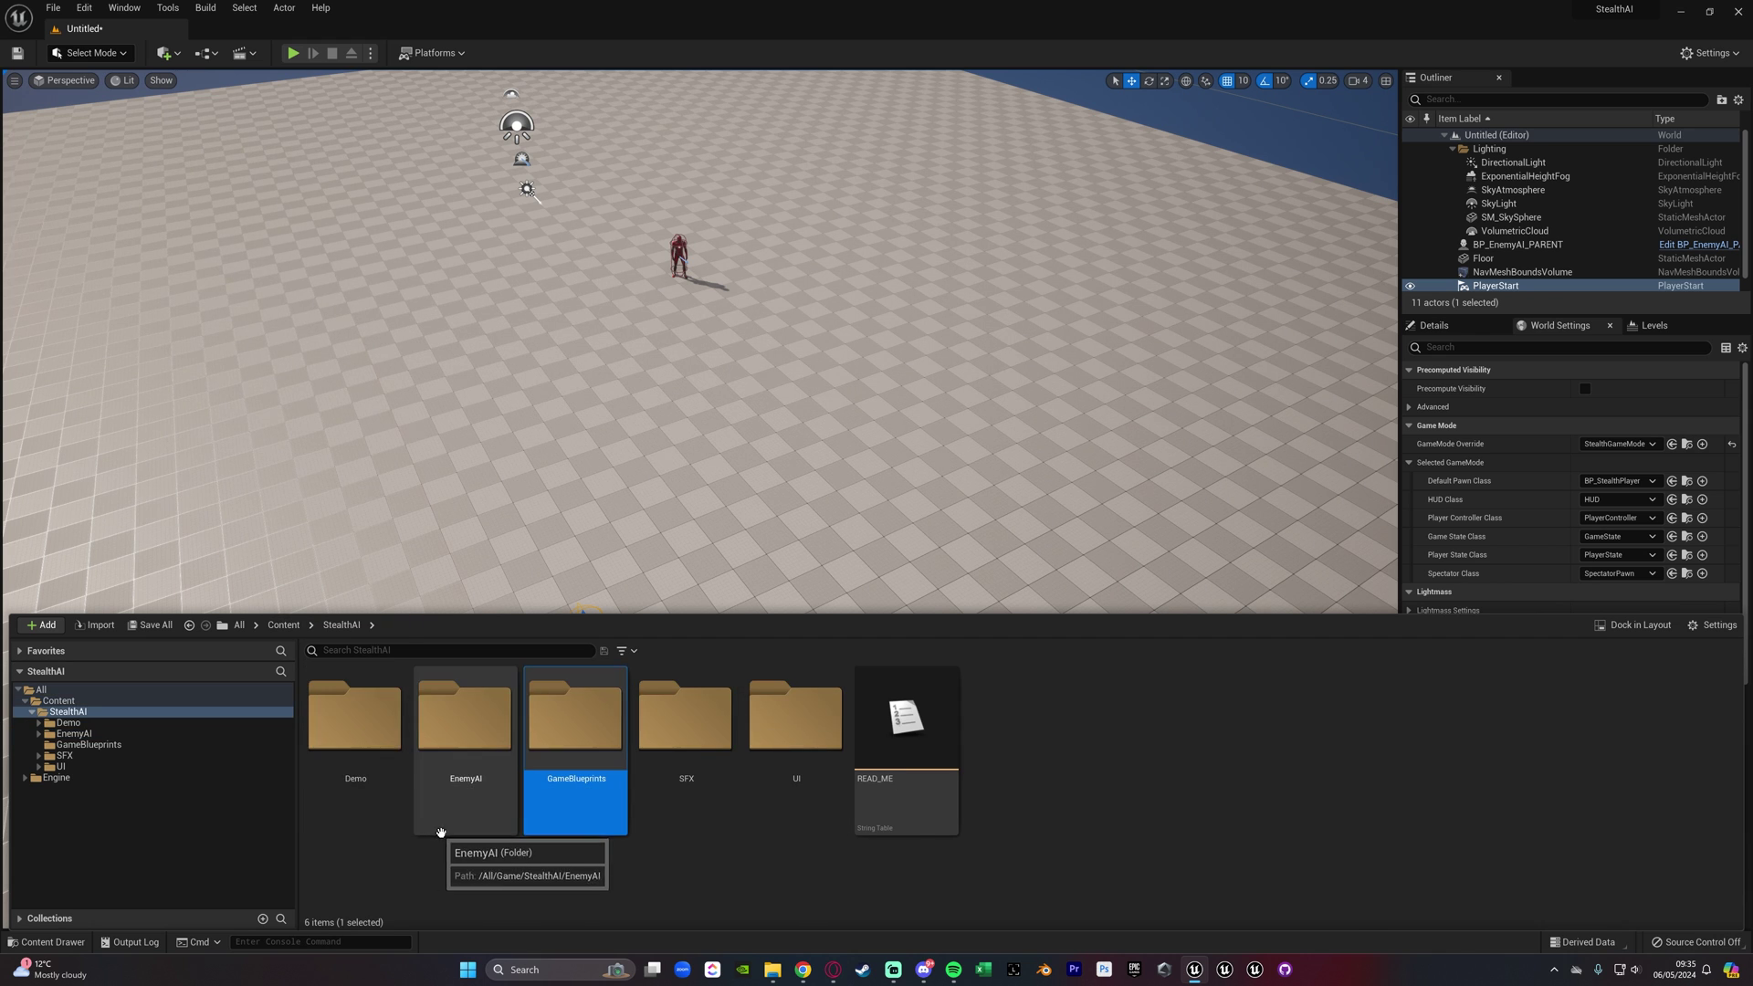
pyautogui.doubleClick(355, 730)
pyautogui.doubleClick(387, 814)
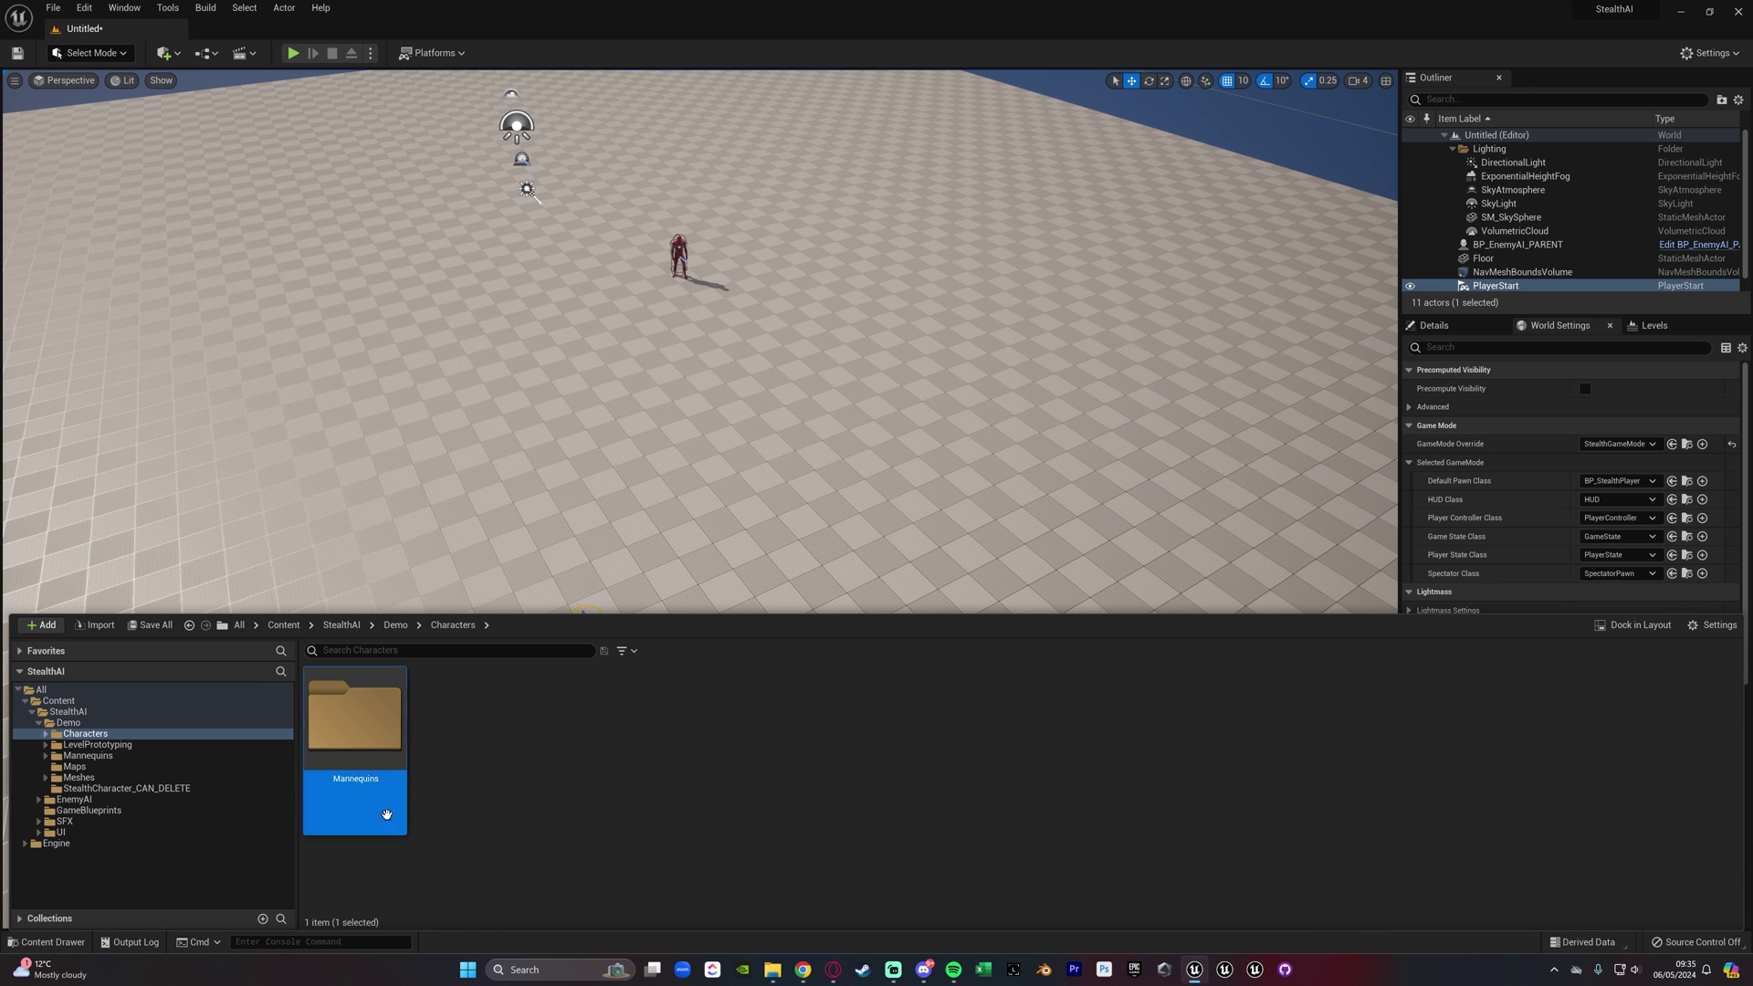
pyautogui.hotkey('alt', 'Left')
pyautogui.click(755, 856)
pyautogui.doubleClick(919, 827)
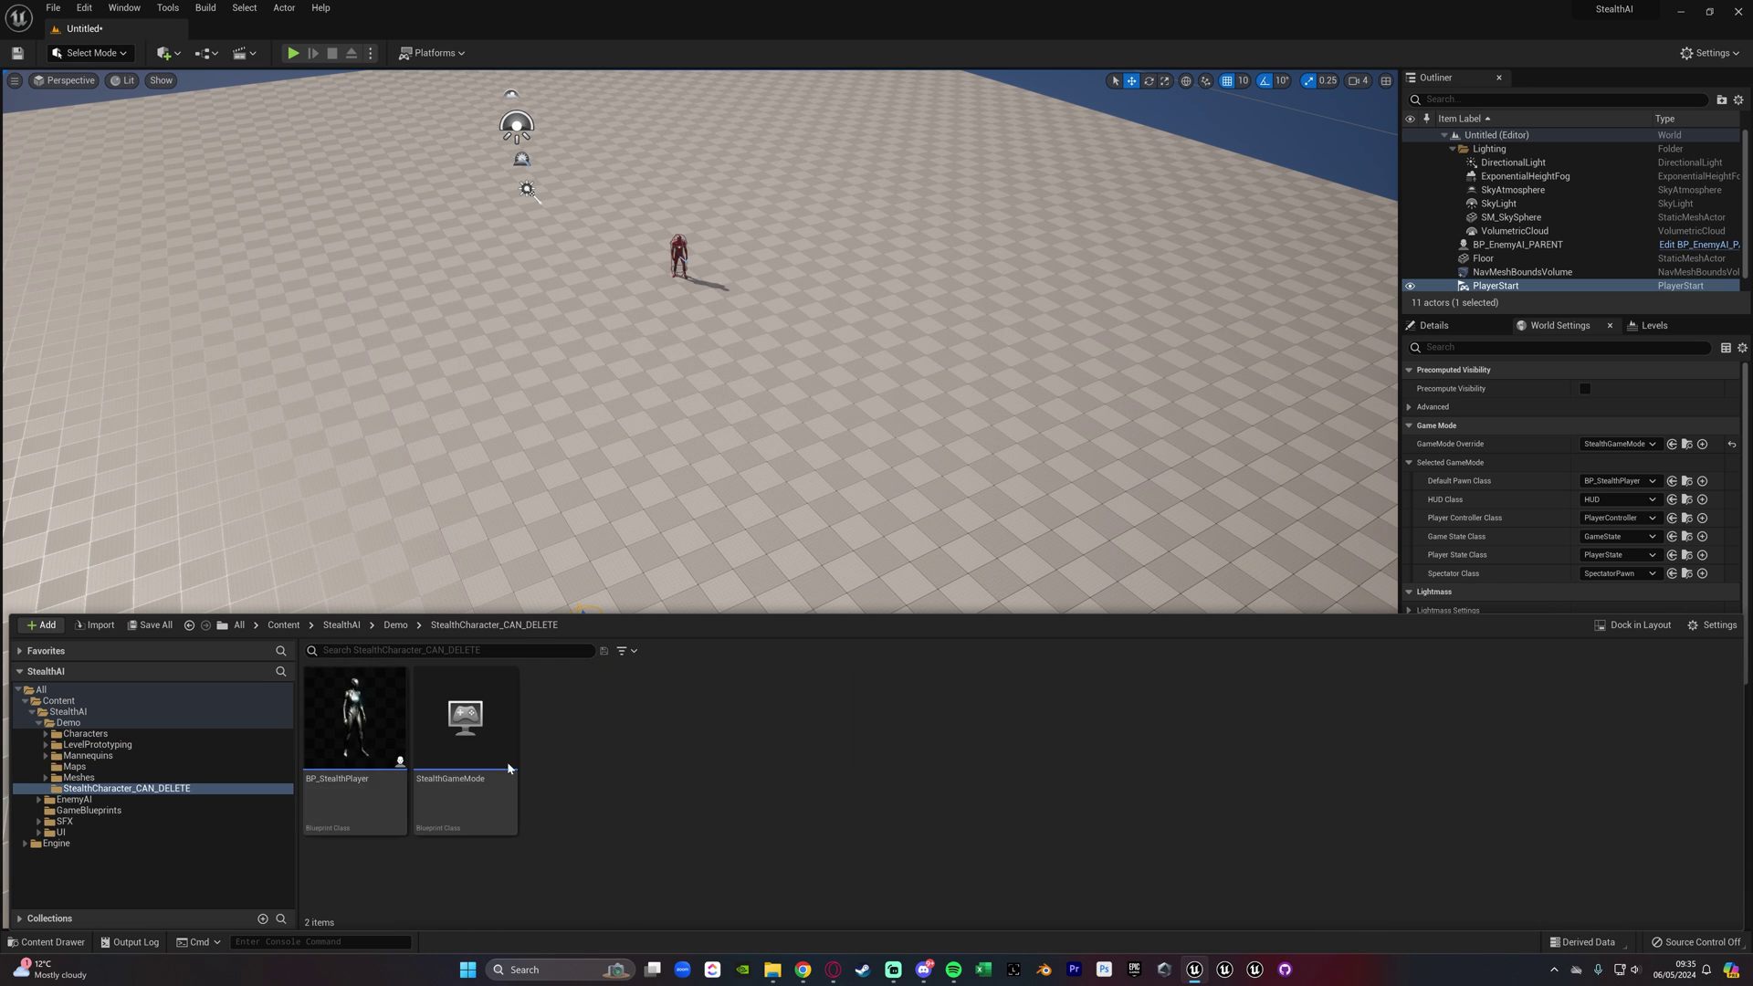
pyautogui.click(356, 717)
pyautogui.press('Return')
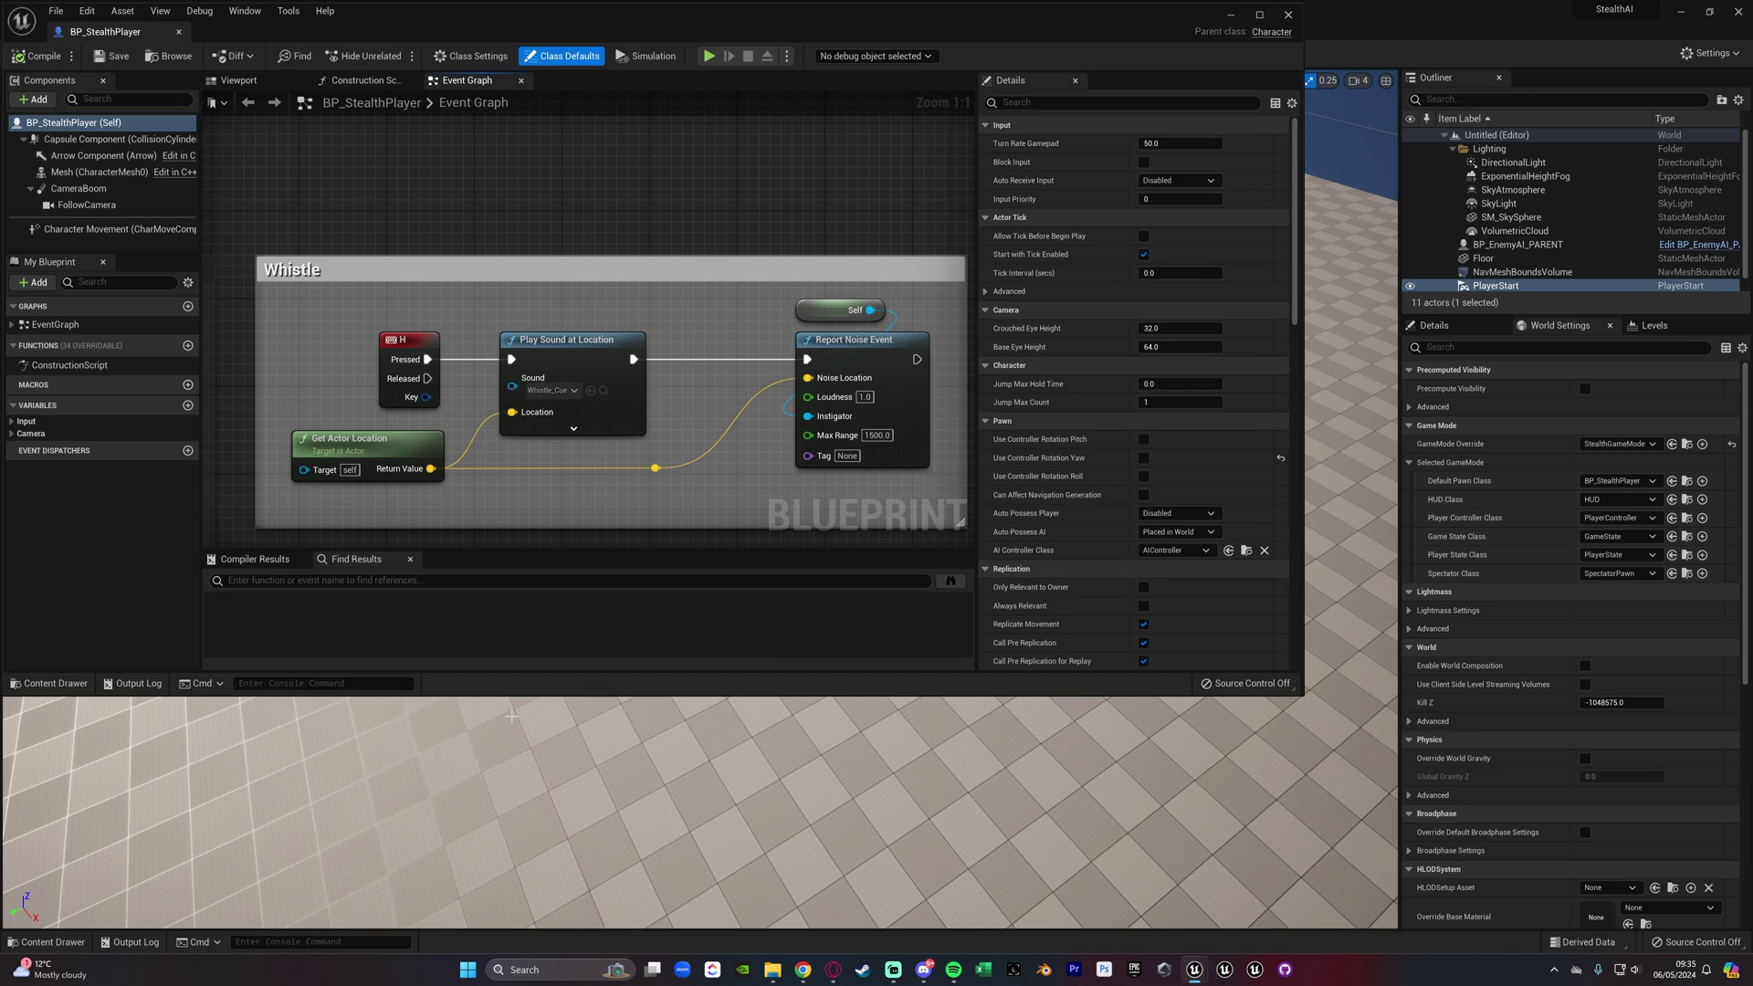
pyautogui.doubleClick(739, 22)
# Add a 9 key event driving a Flip Flop whose A and B outputs each run Set Actor Hidden In Game, and return to the level
pyautogui.moveTo(684, 200); pyautogui.dragTo(548, 610, button='right')
pyautogui.rightClick(798, 381)
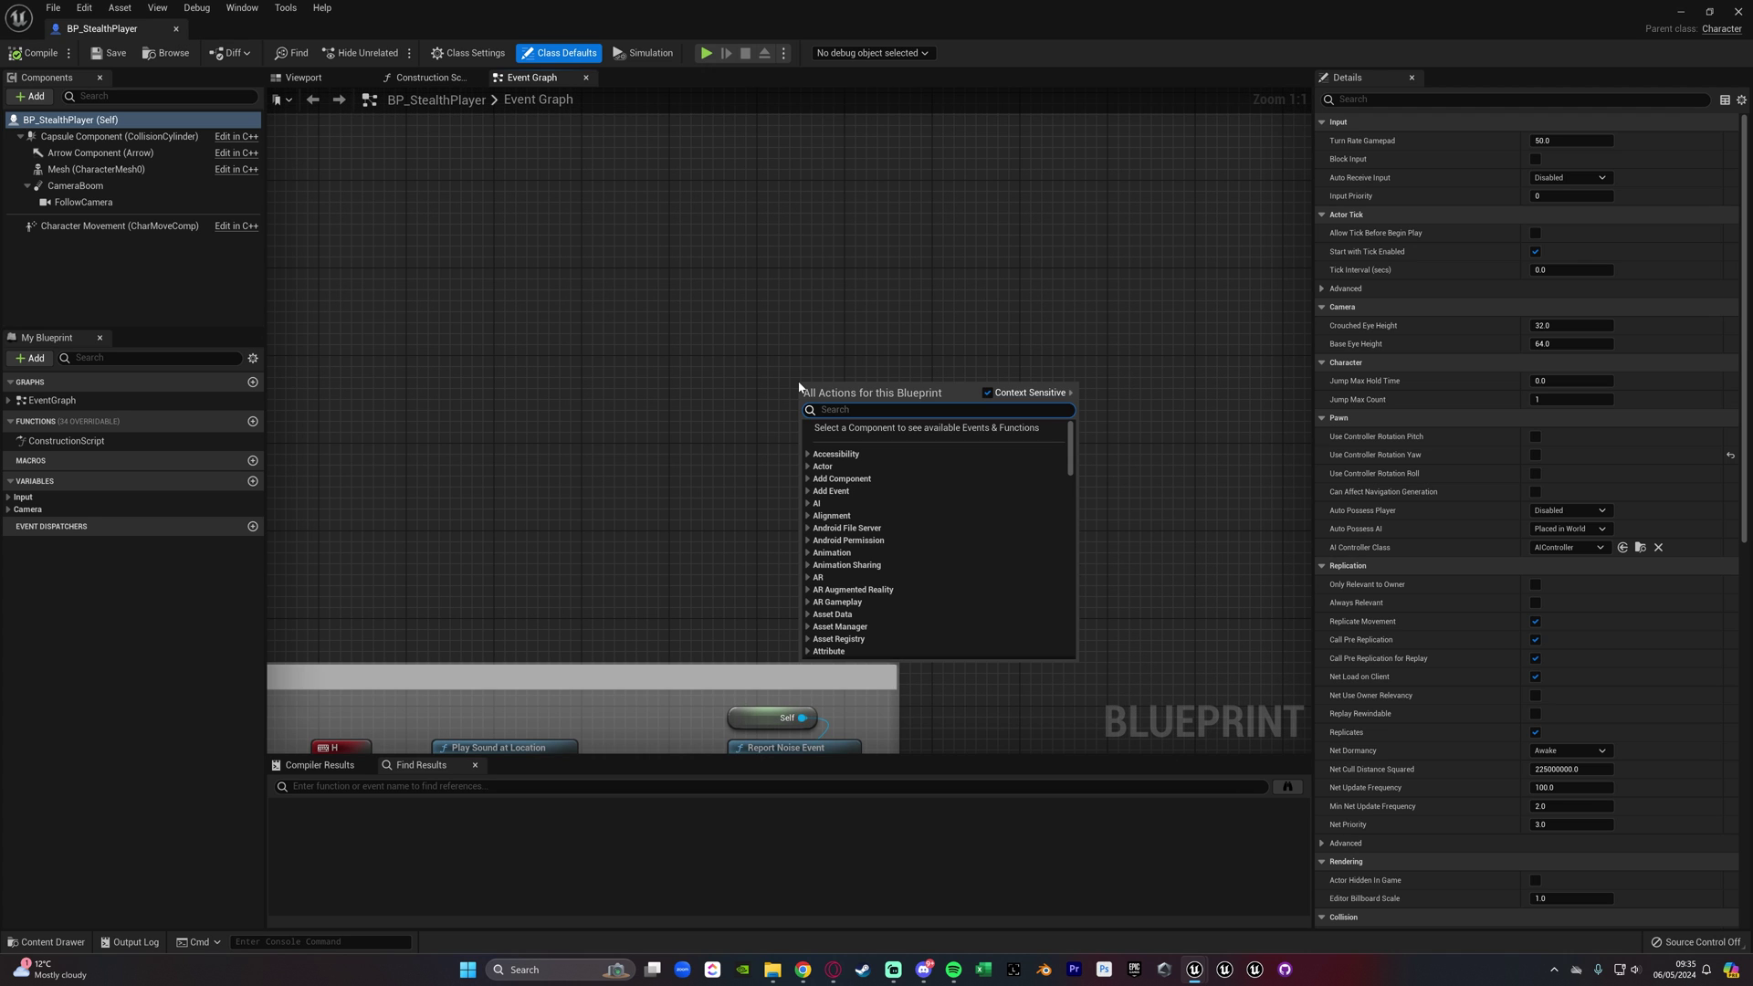
pyautogui.write('9')
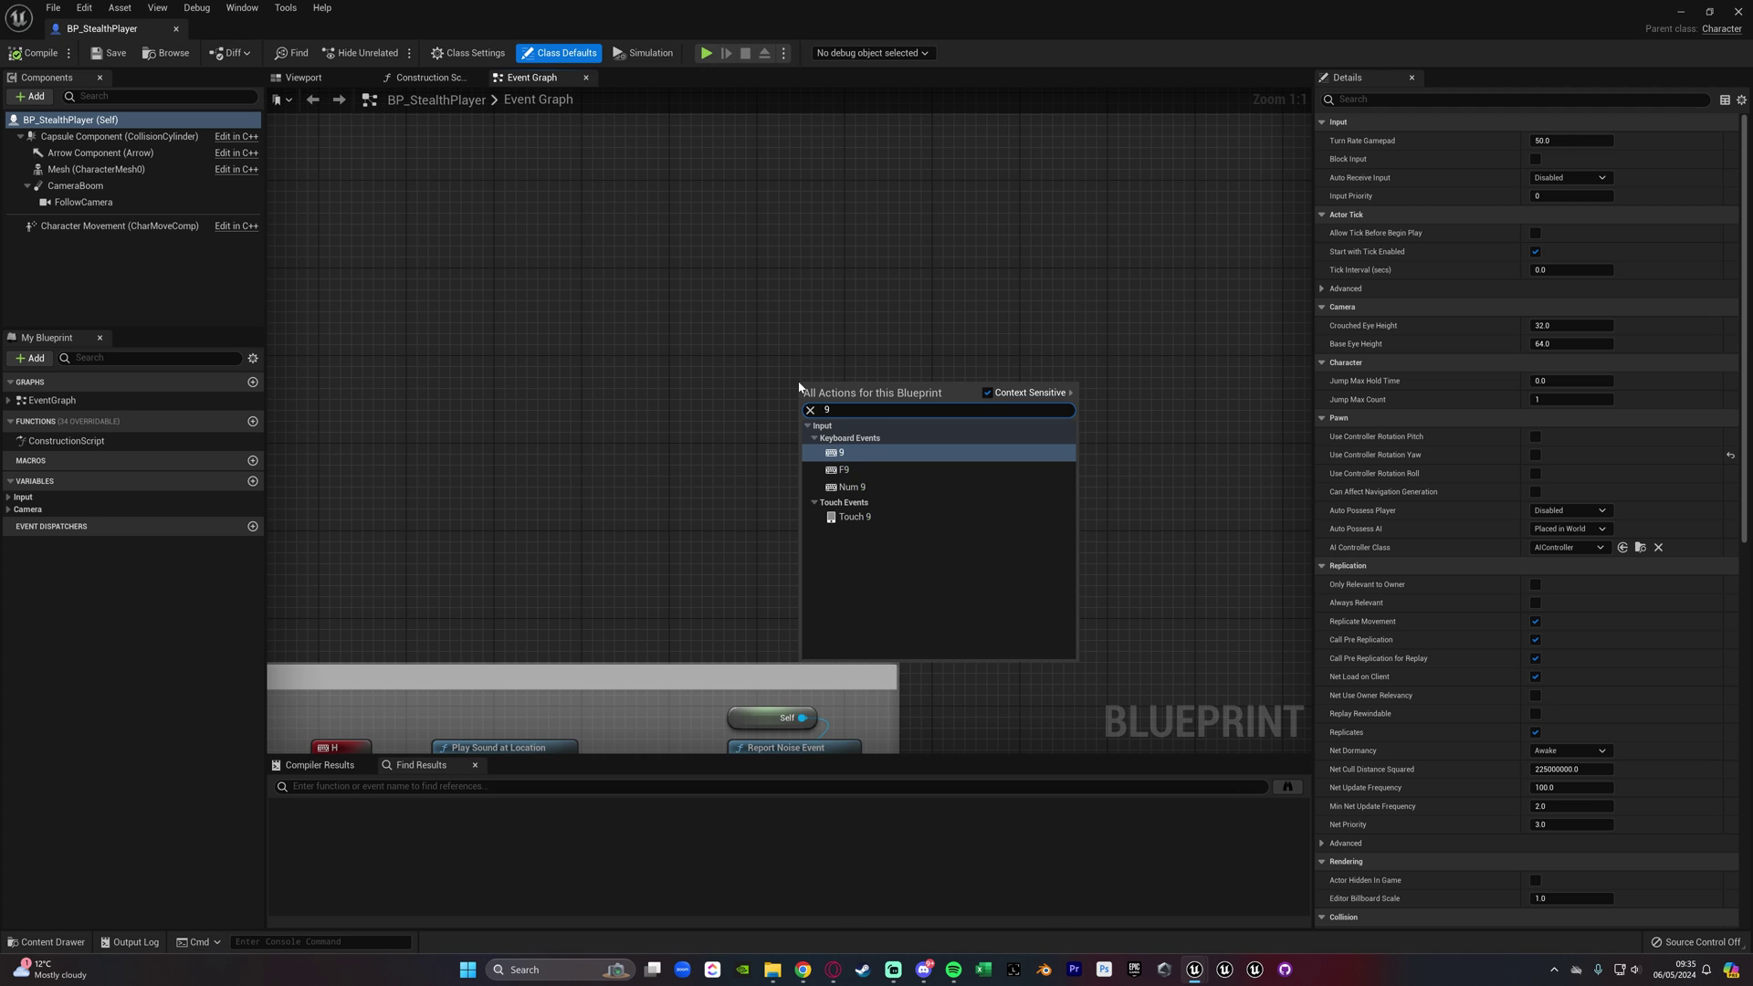
pyautogui.press('Return')
pyautogui.moveTo(822, 388); pyautogui.dragTo(872, 347)
pyautogui.write('flip')
pyautogui.press('Return')
pyautogui.moveTo(629, 173); pyautogui.dragTo(339, 259, button='right')
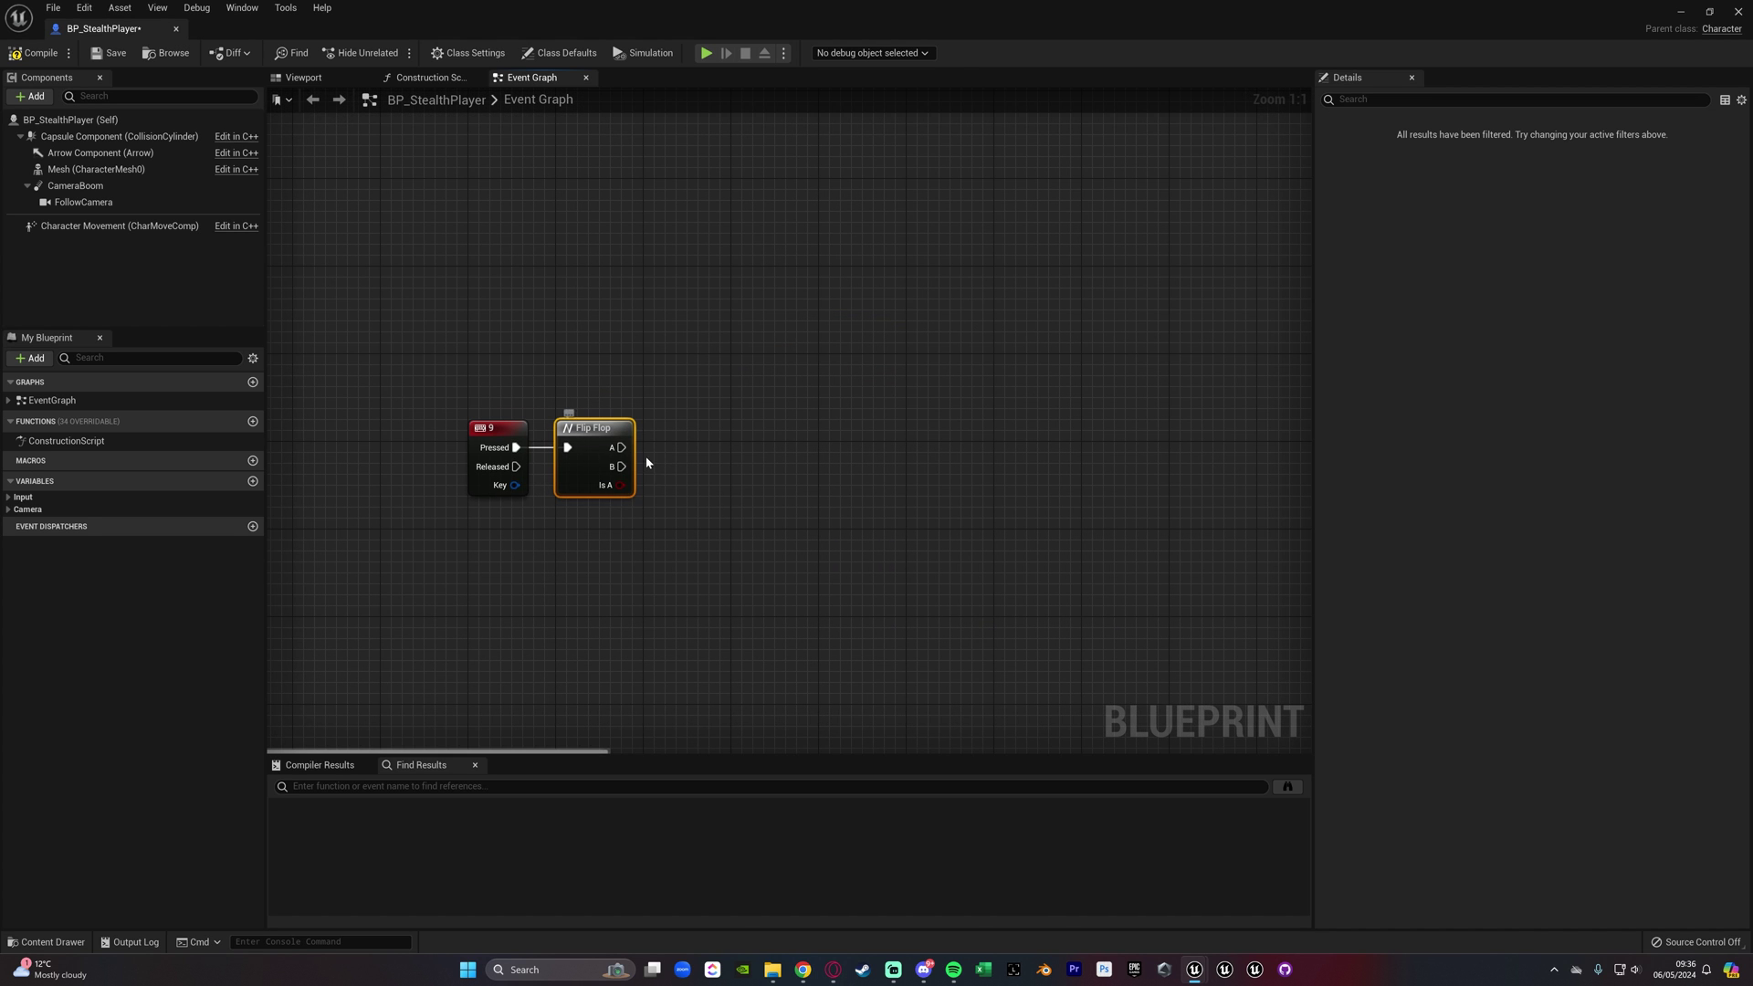
pyautogui.moveTo(627, 446); pyautogui.dragTo(699, 411)
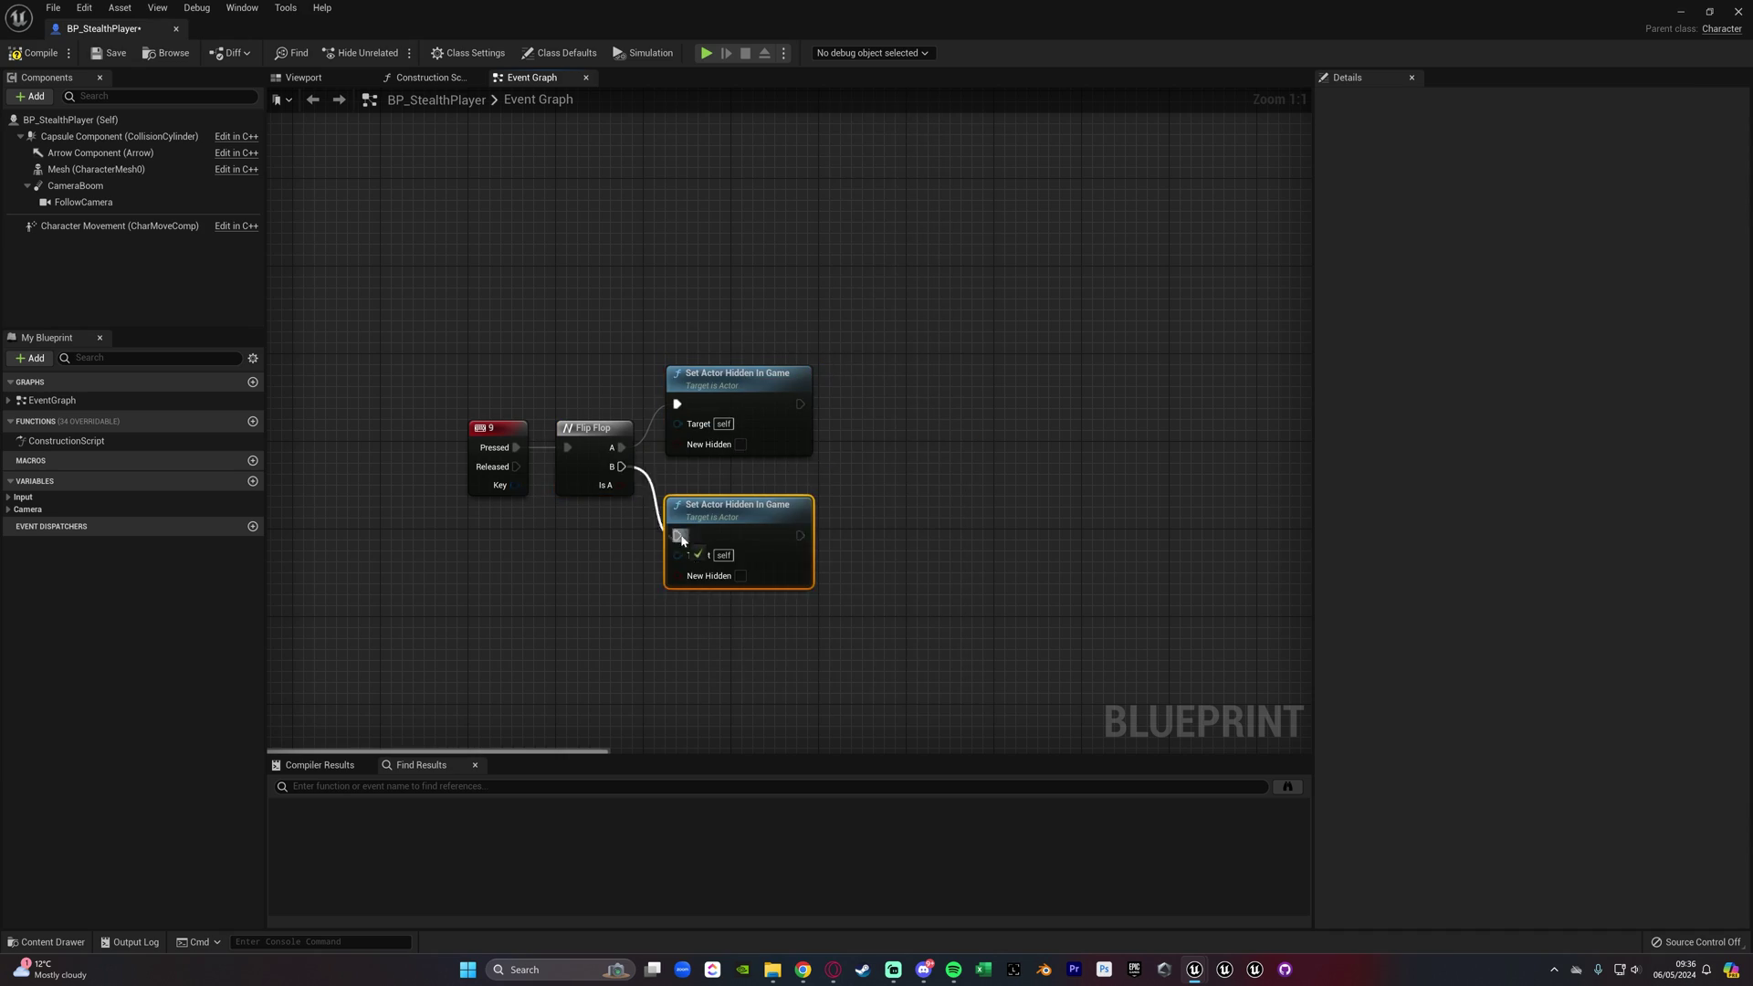
pyautogui.click(1681, 12)
# Set the Detection Time of the BP_EnemyAI_PARENT enemy in the level to 2.0
pyautogui.click(1434, 327)
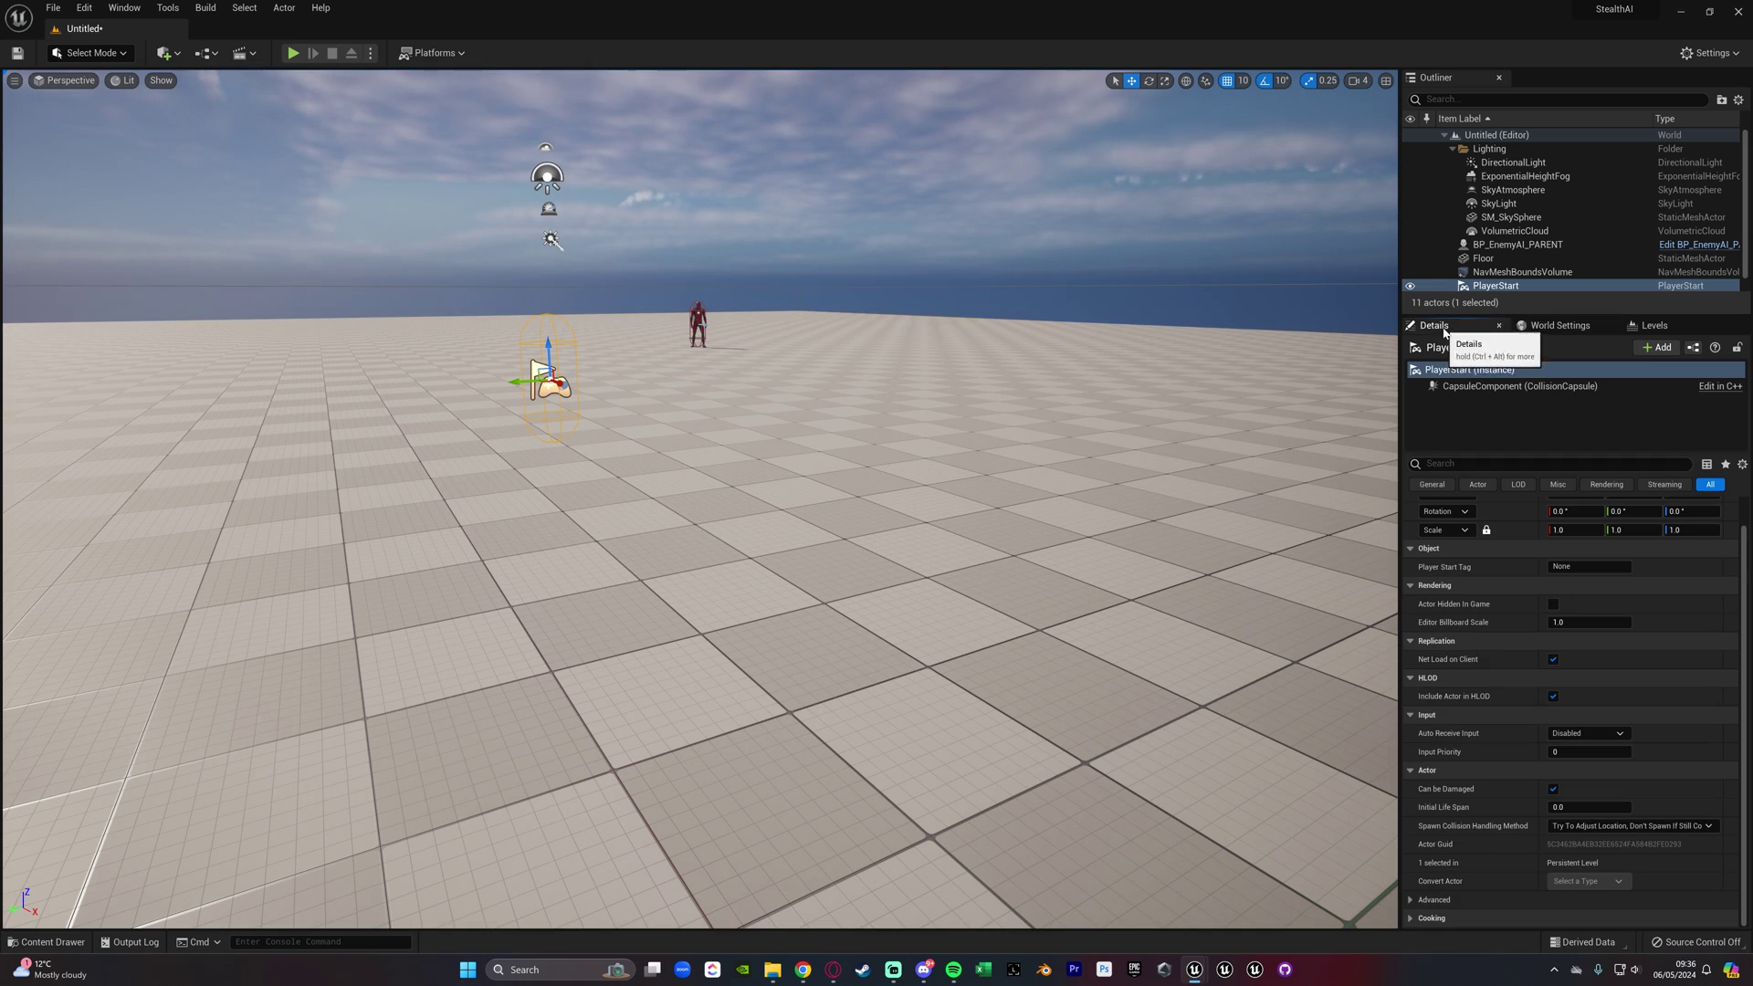
pyautogui.click(698, 324)
pyautogui.press('f')
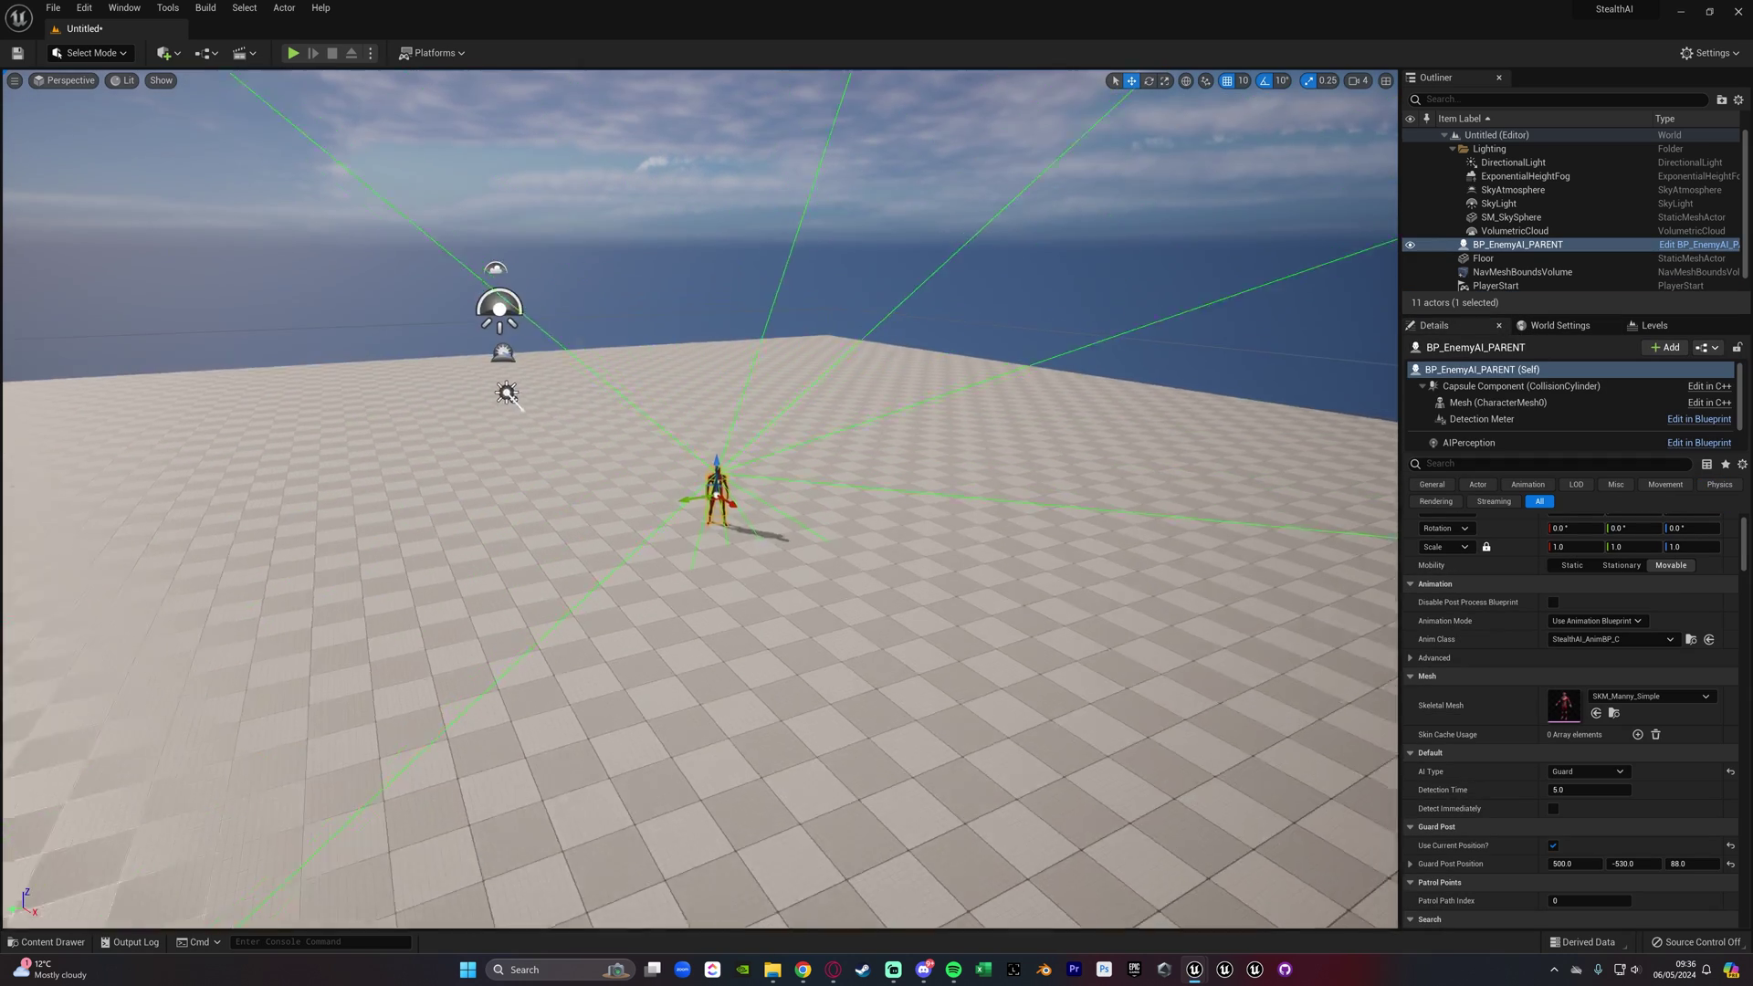
pyautogui.scroll(-2, 1455, 752)
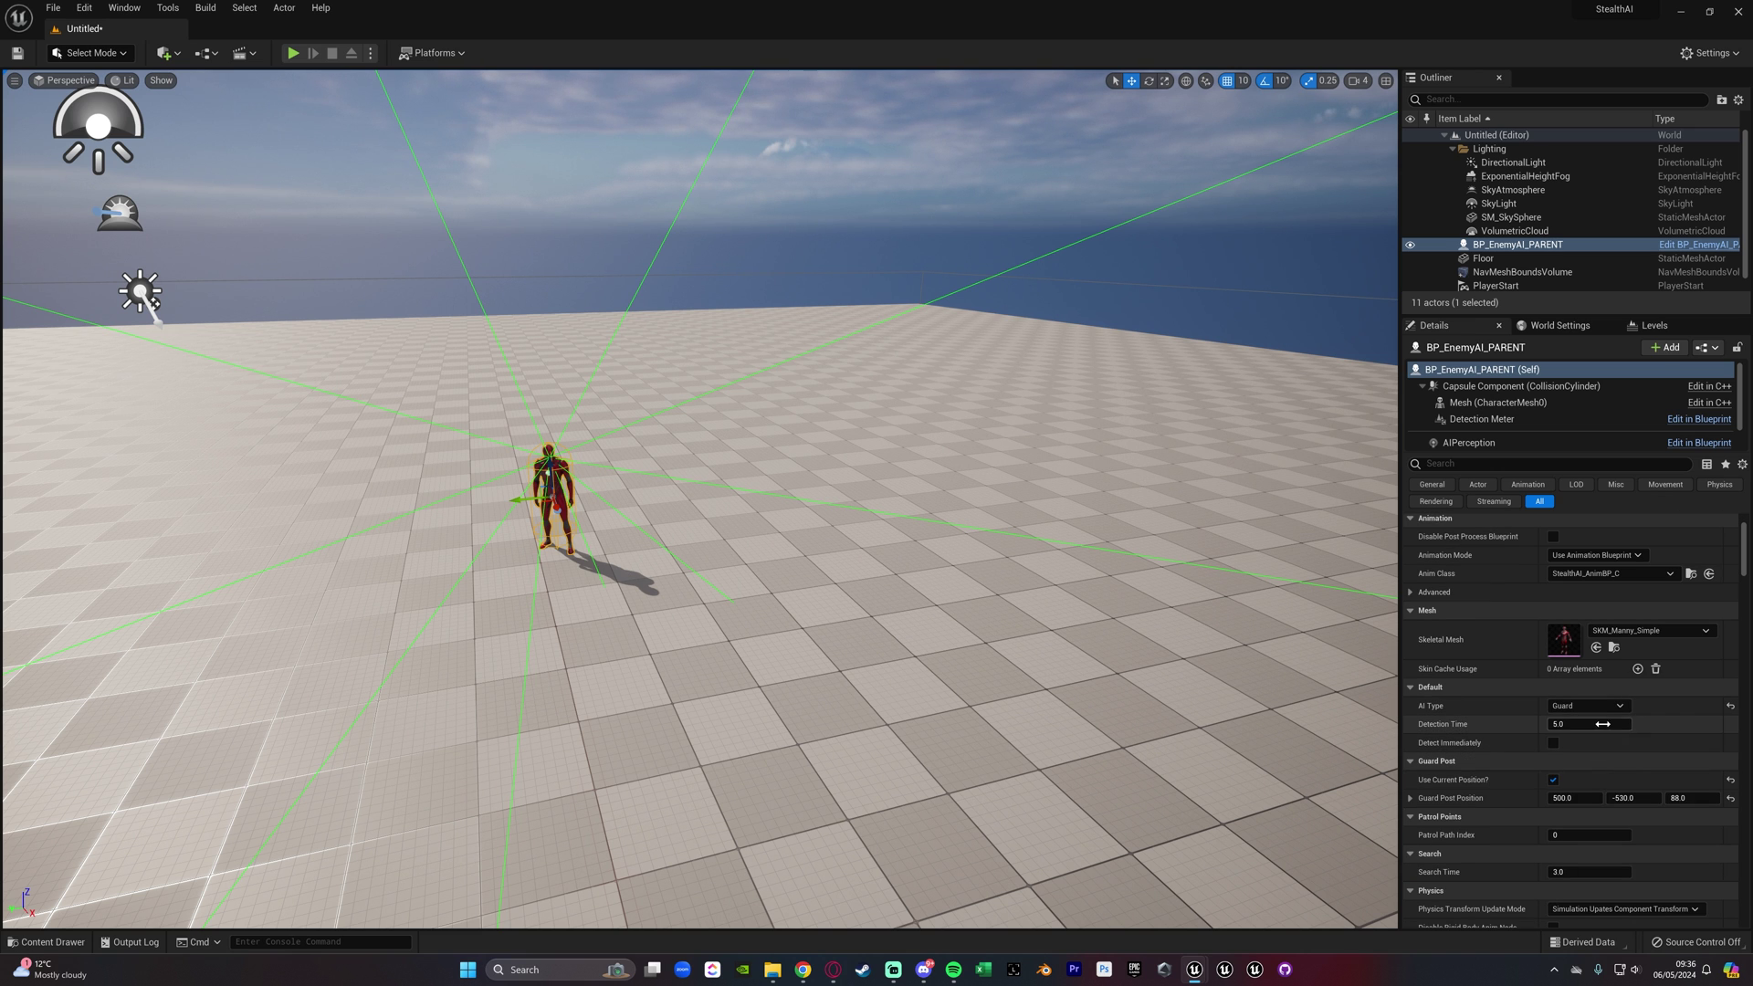
pyautogui.moveTo(822, 574)
pyautogui.mouseDown(button='right')
pyautogui.moveTo(676, 529)
pyautogui.moveTo(822, 574)
pyautogui.mouseUp(button='right')
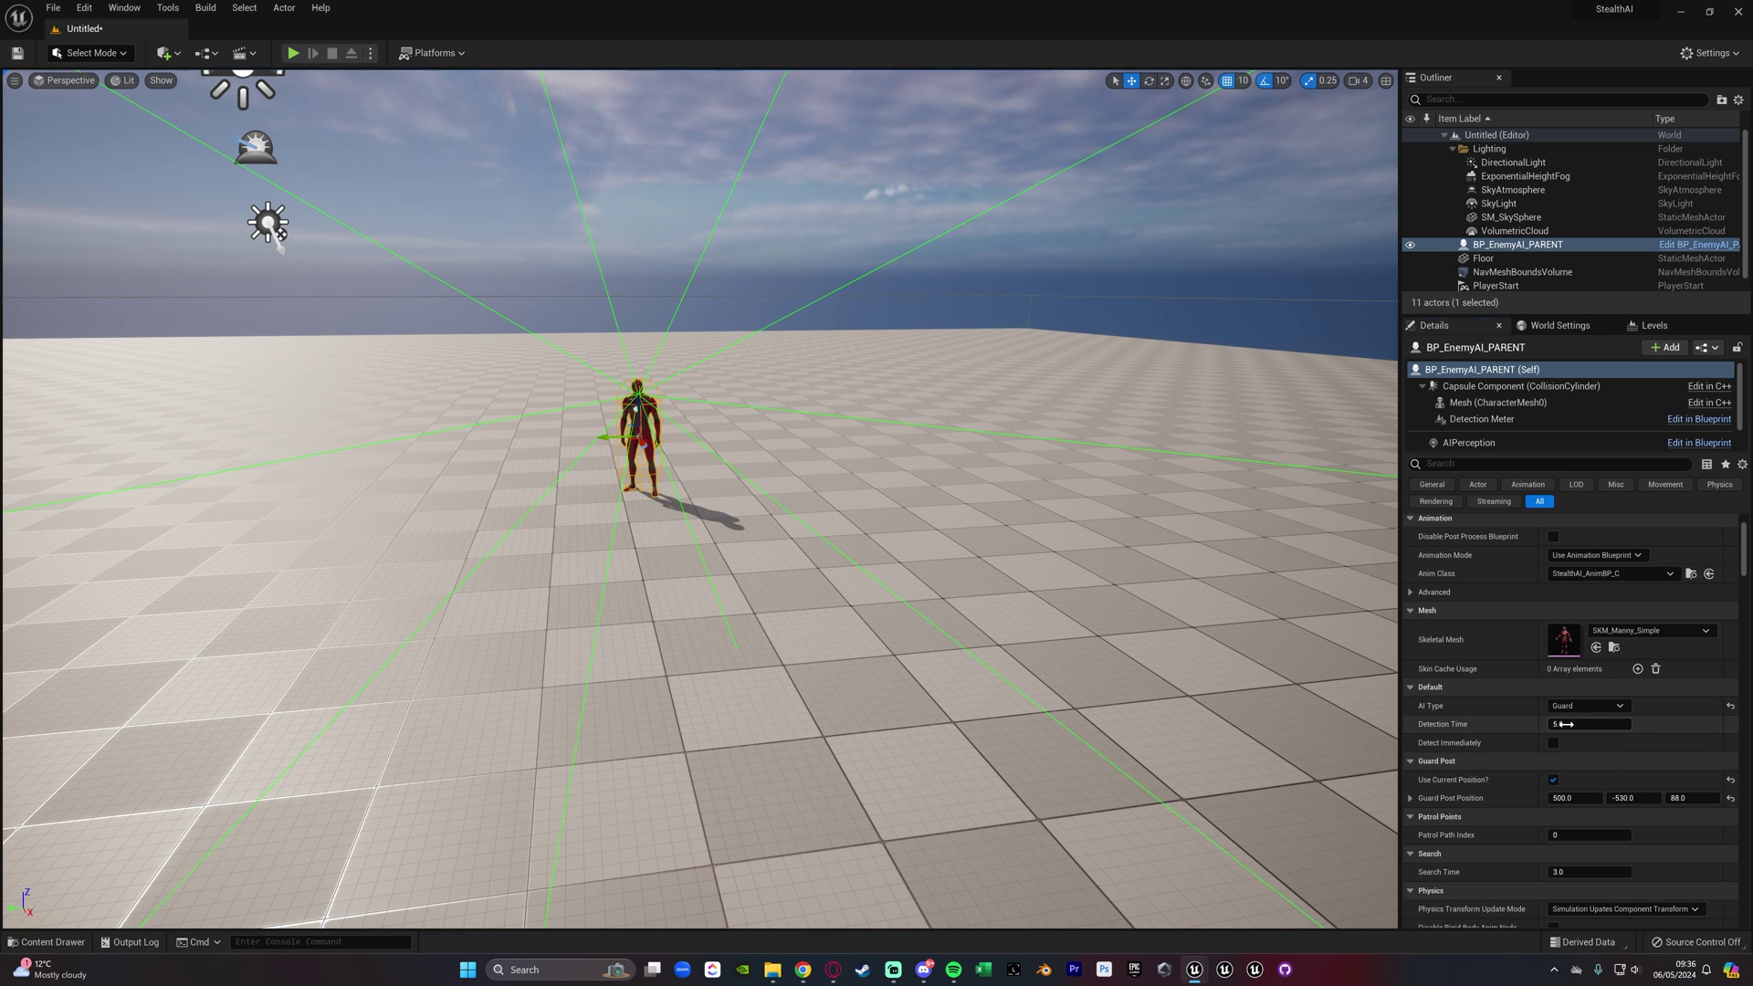
pyautogui.press('Return')
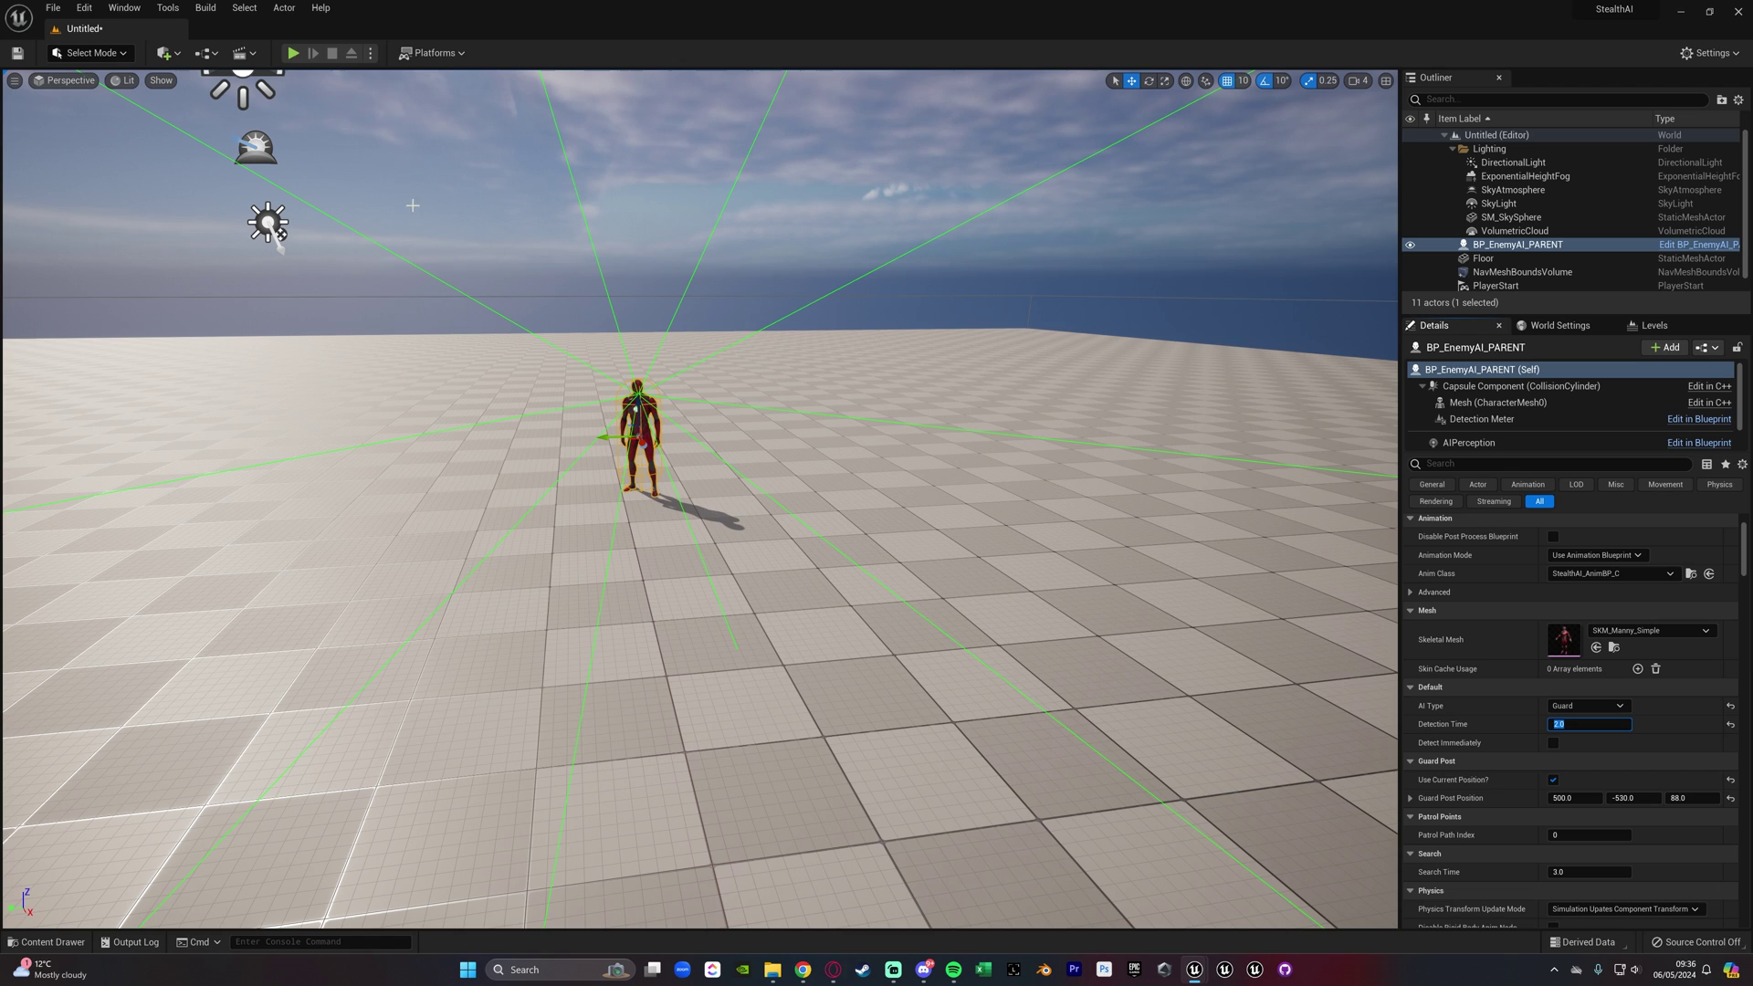
# Playtest the level with the new detection time, moving the player around the guarding enemy, and stop the session
pyautogui.click(293, 53)
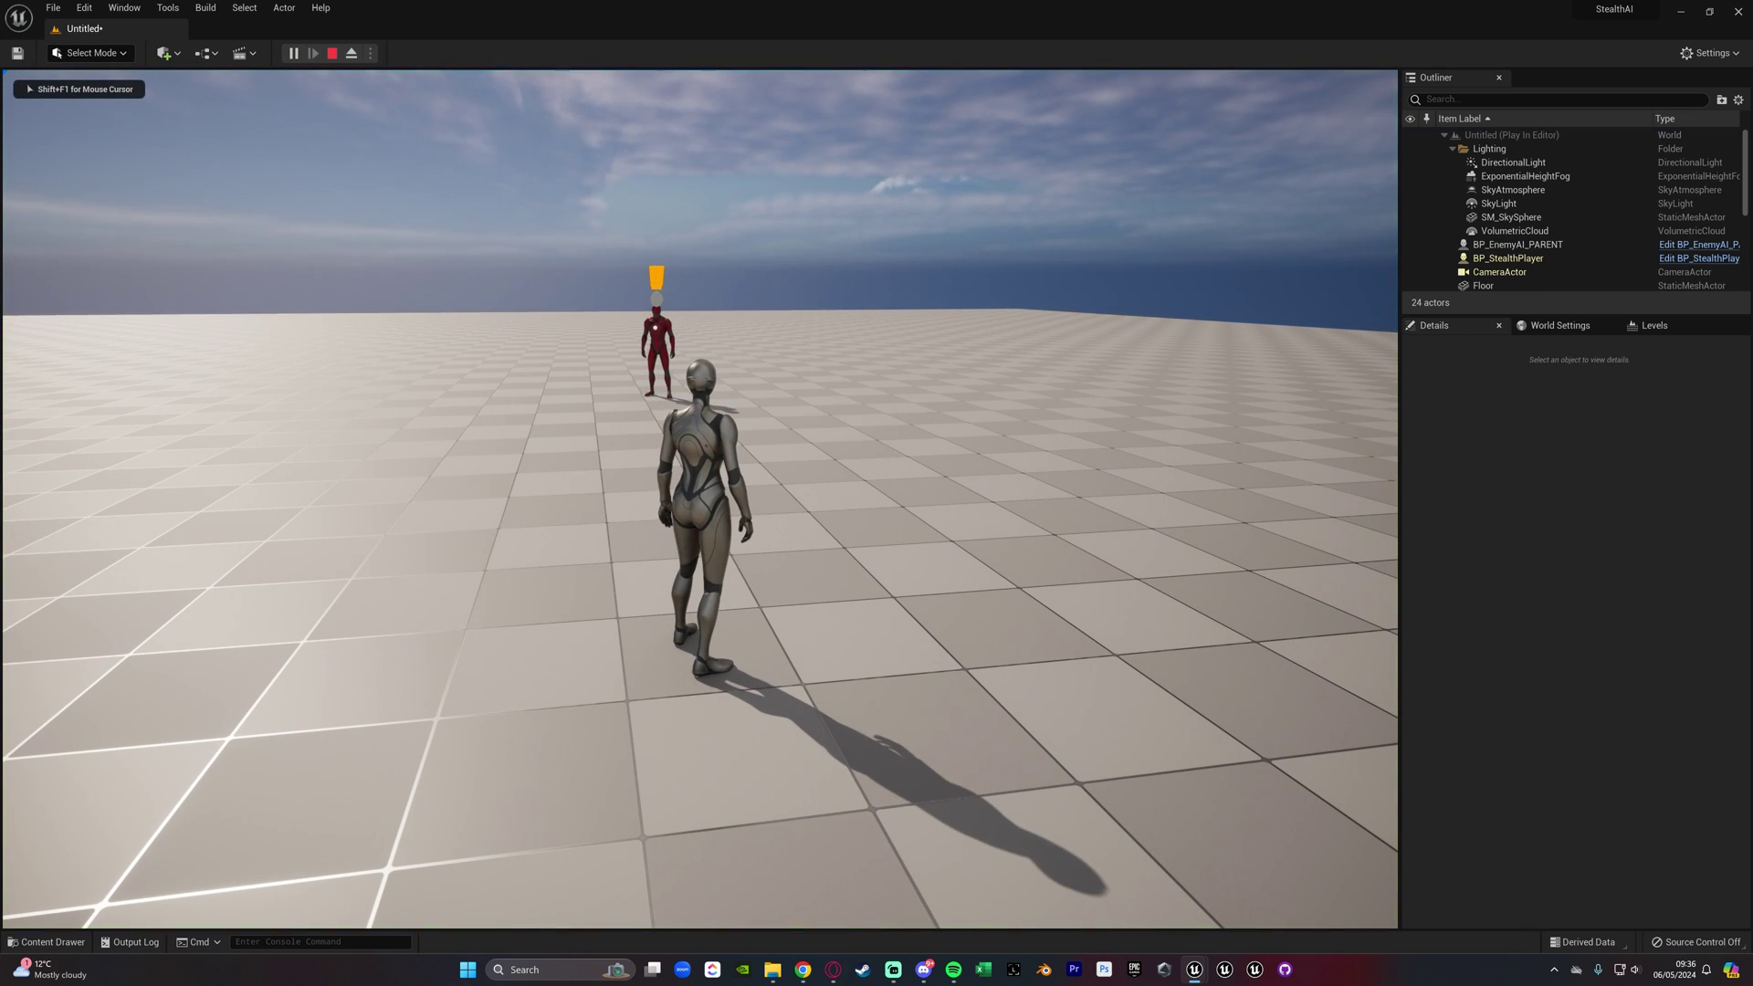
pyautogui.press('s')
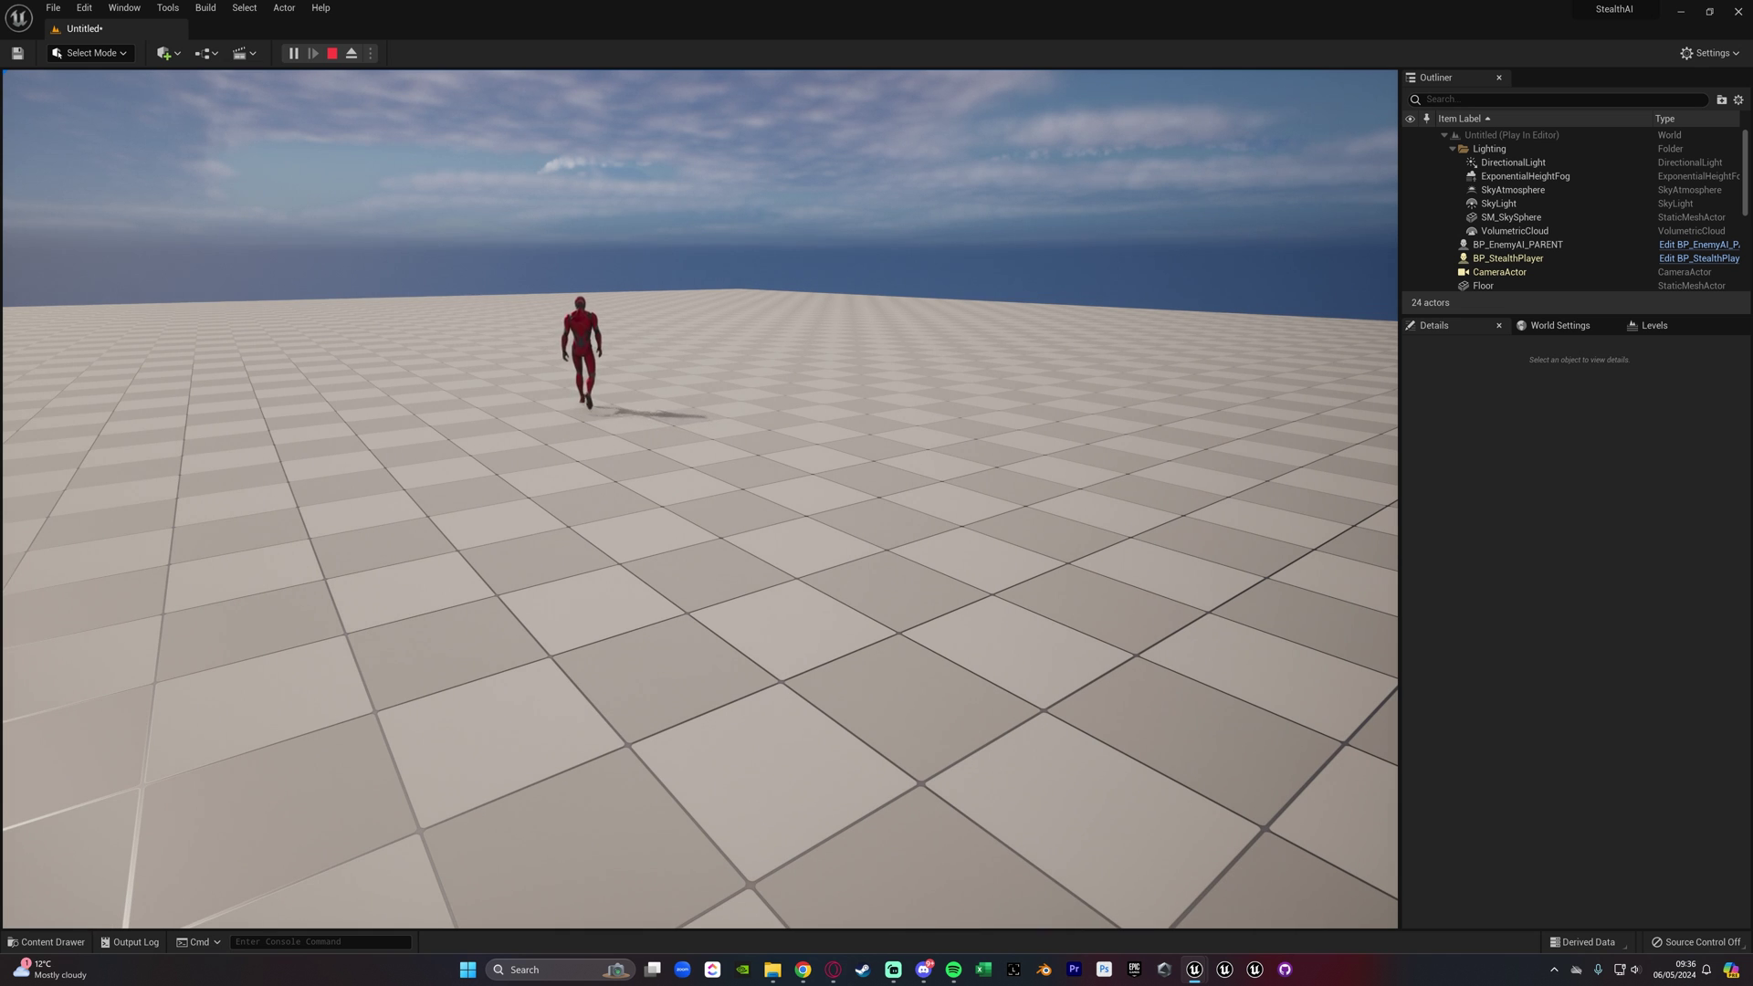
pyautogui.press('a')
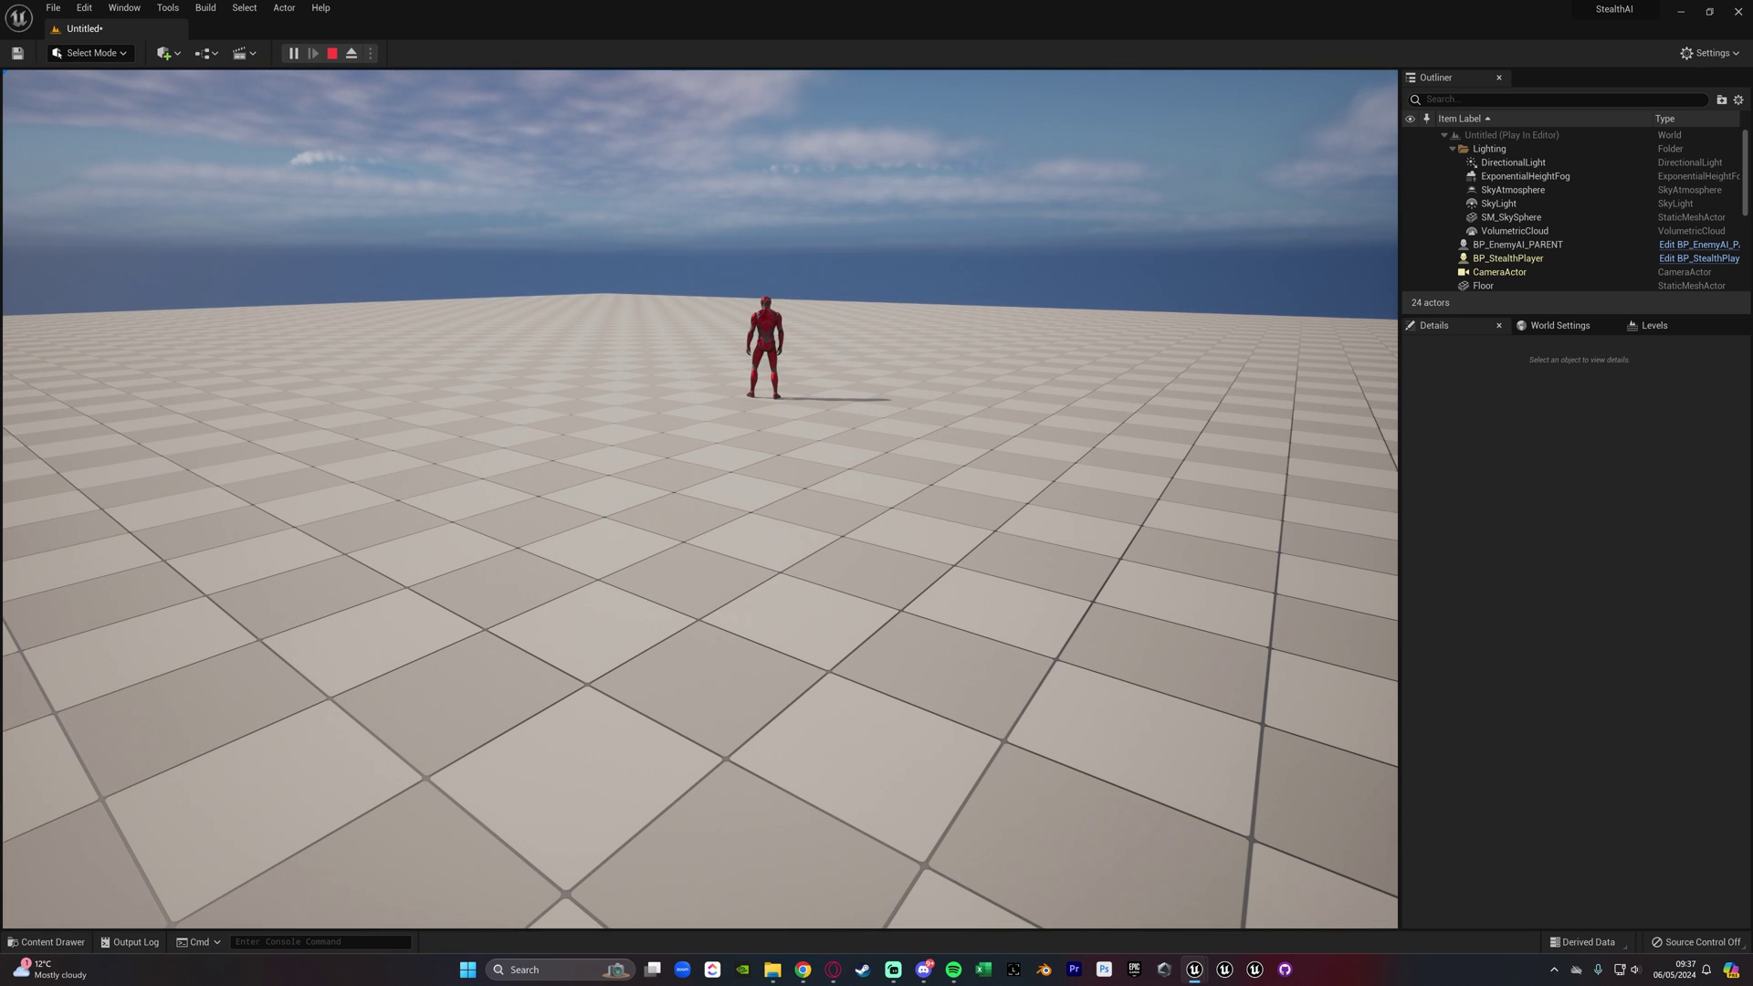
pyautogui.press('Escape')
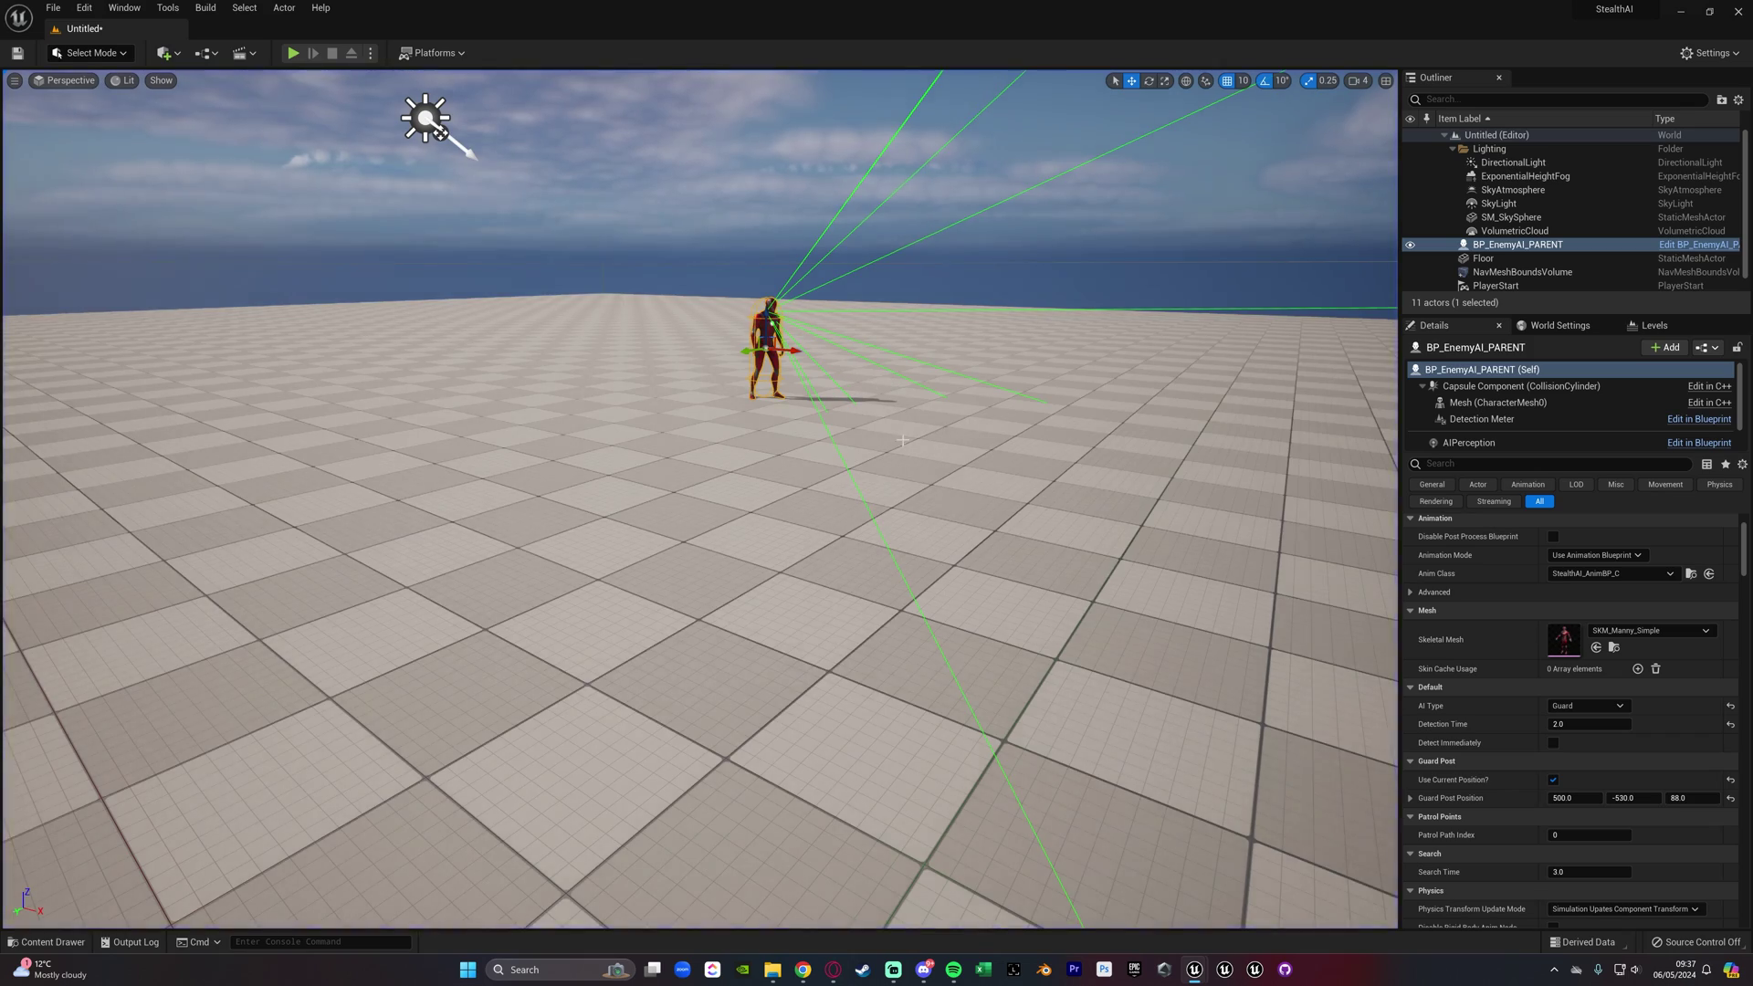
# Set the AI Type of the BP_EnemyAI_PARENT enemy to Patrol
pyautogui.press('s')
pyautogui.press('d')
pyautogui.moveTo(903, 440); pyautogui.dragTo(903, 440, button='right')
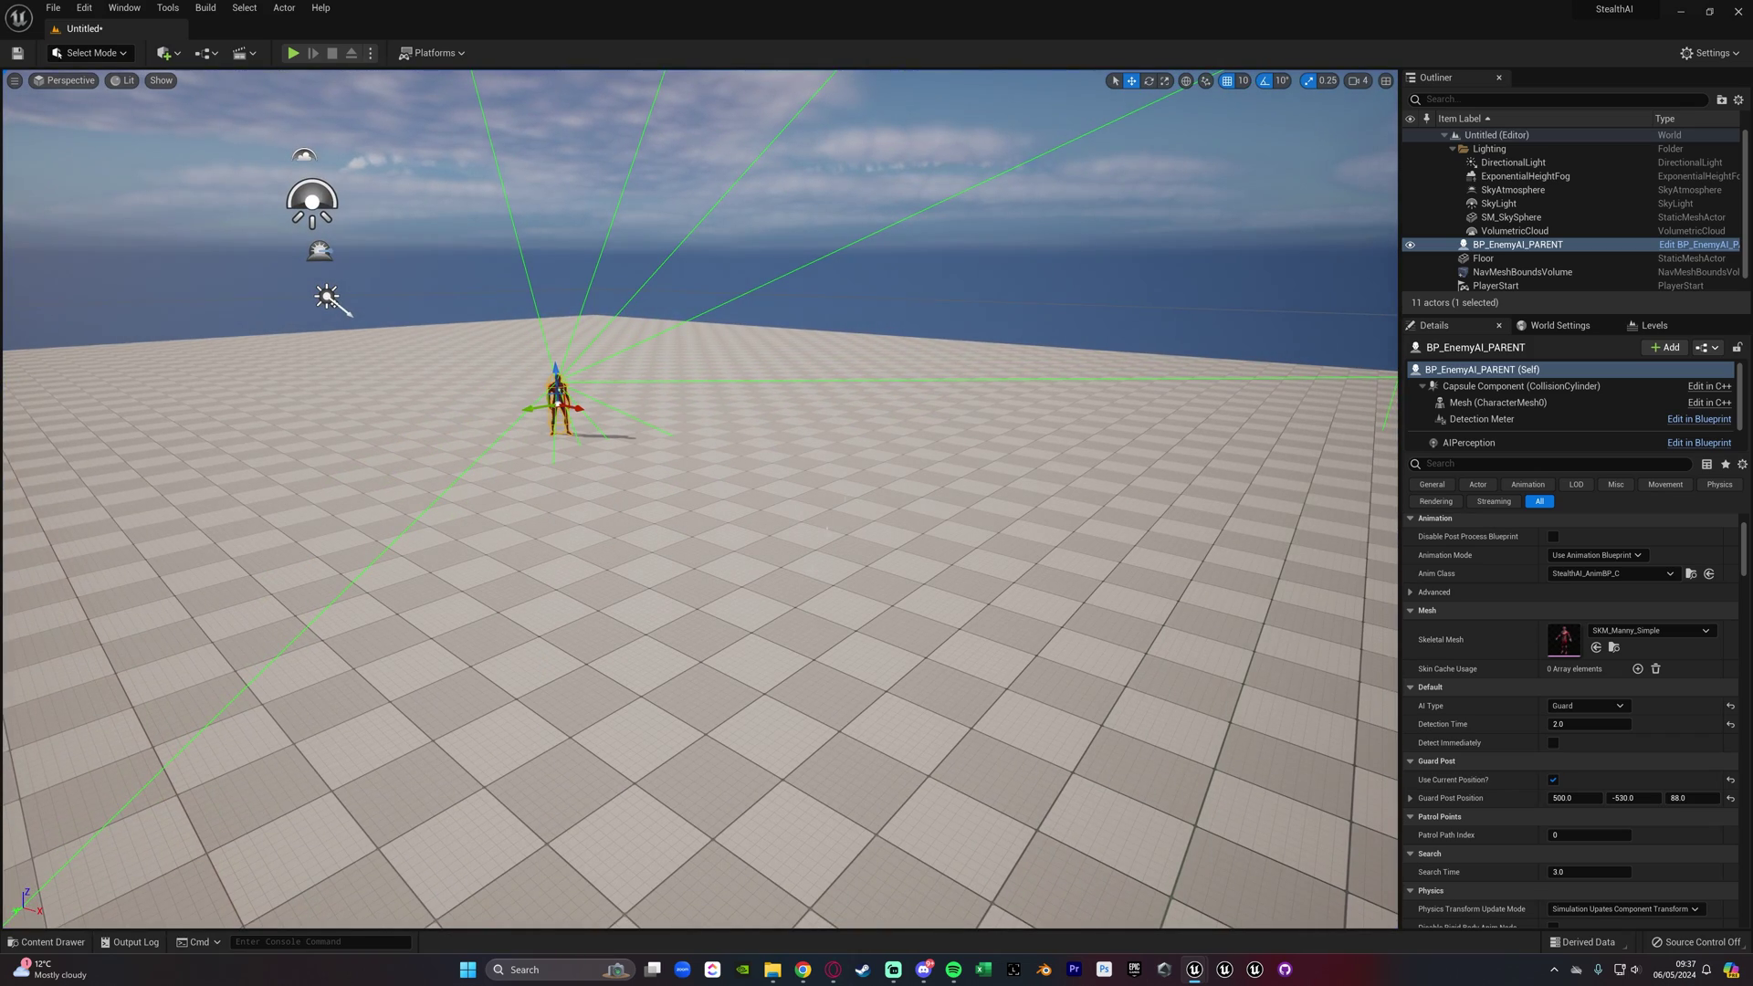
pyautogui.moveTo(933, 640); pyautogui.dragTo(934, 640, button='right')
pyautogui.press('w')
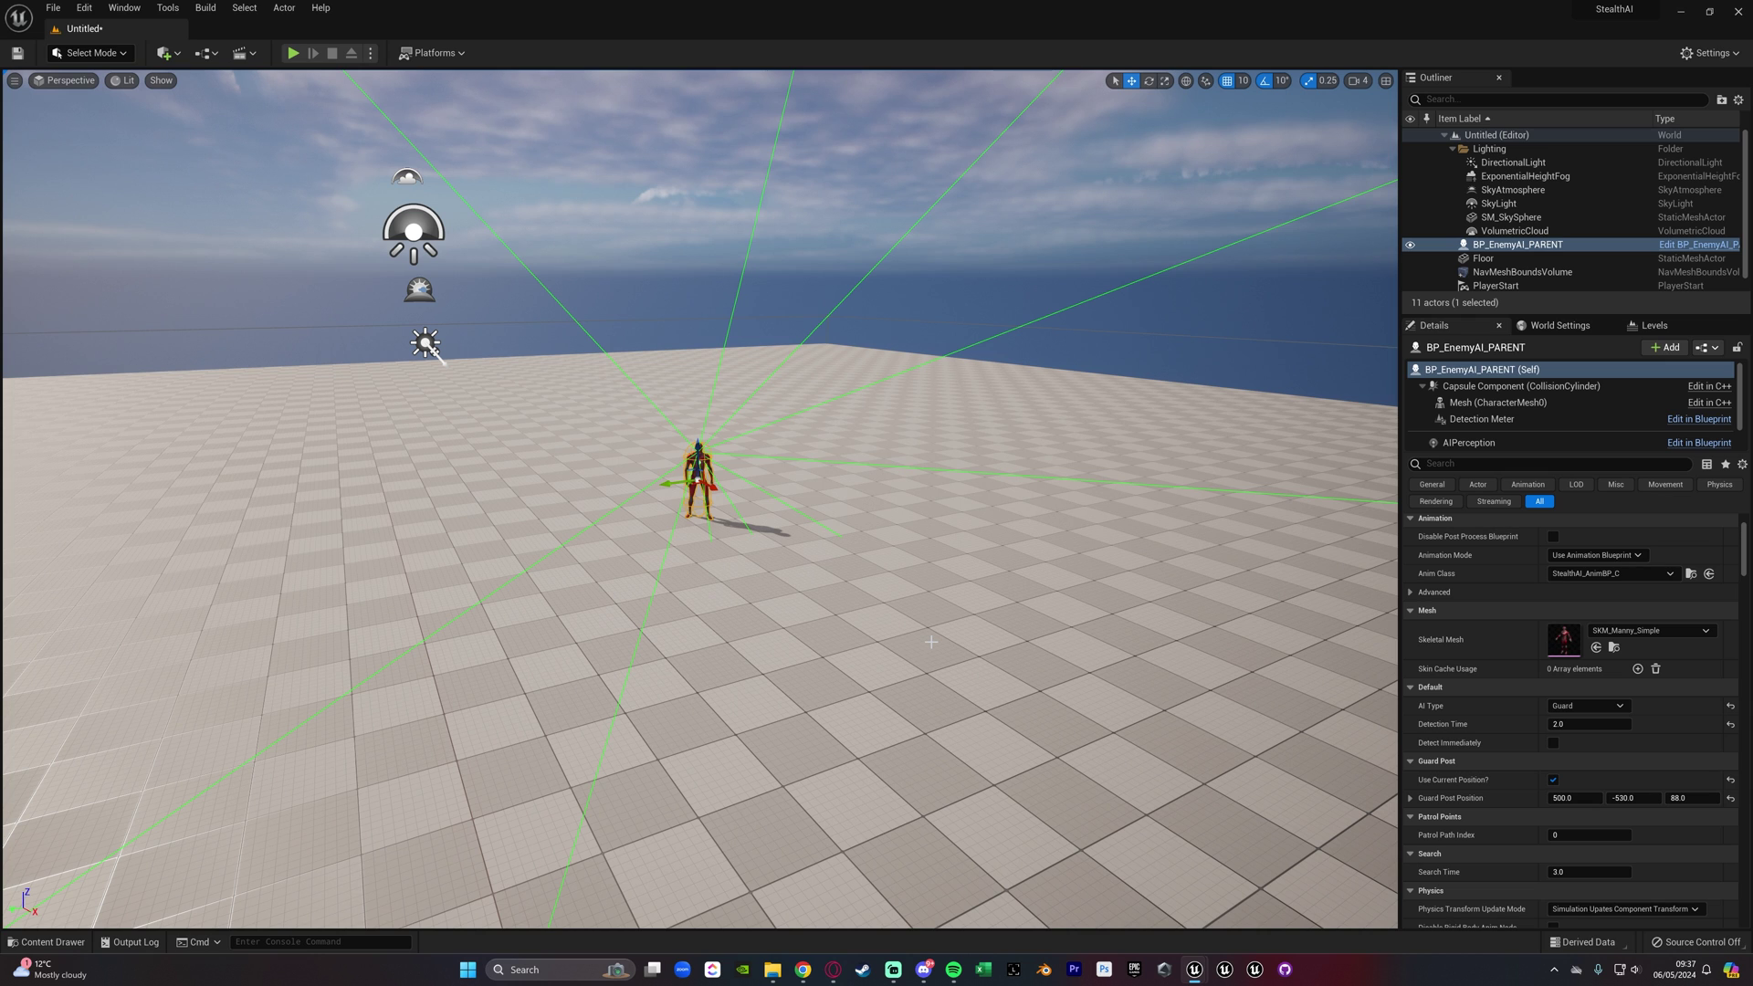
pyautogui.click(1567, 710)
pyautogui.click(1573, 744)
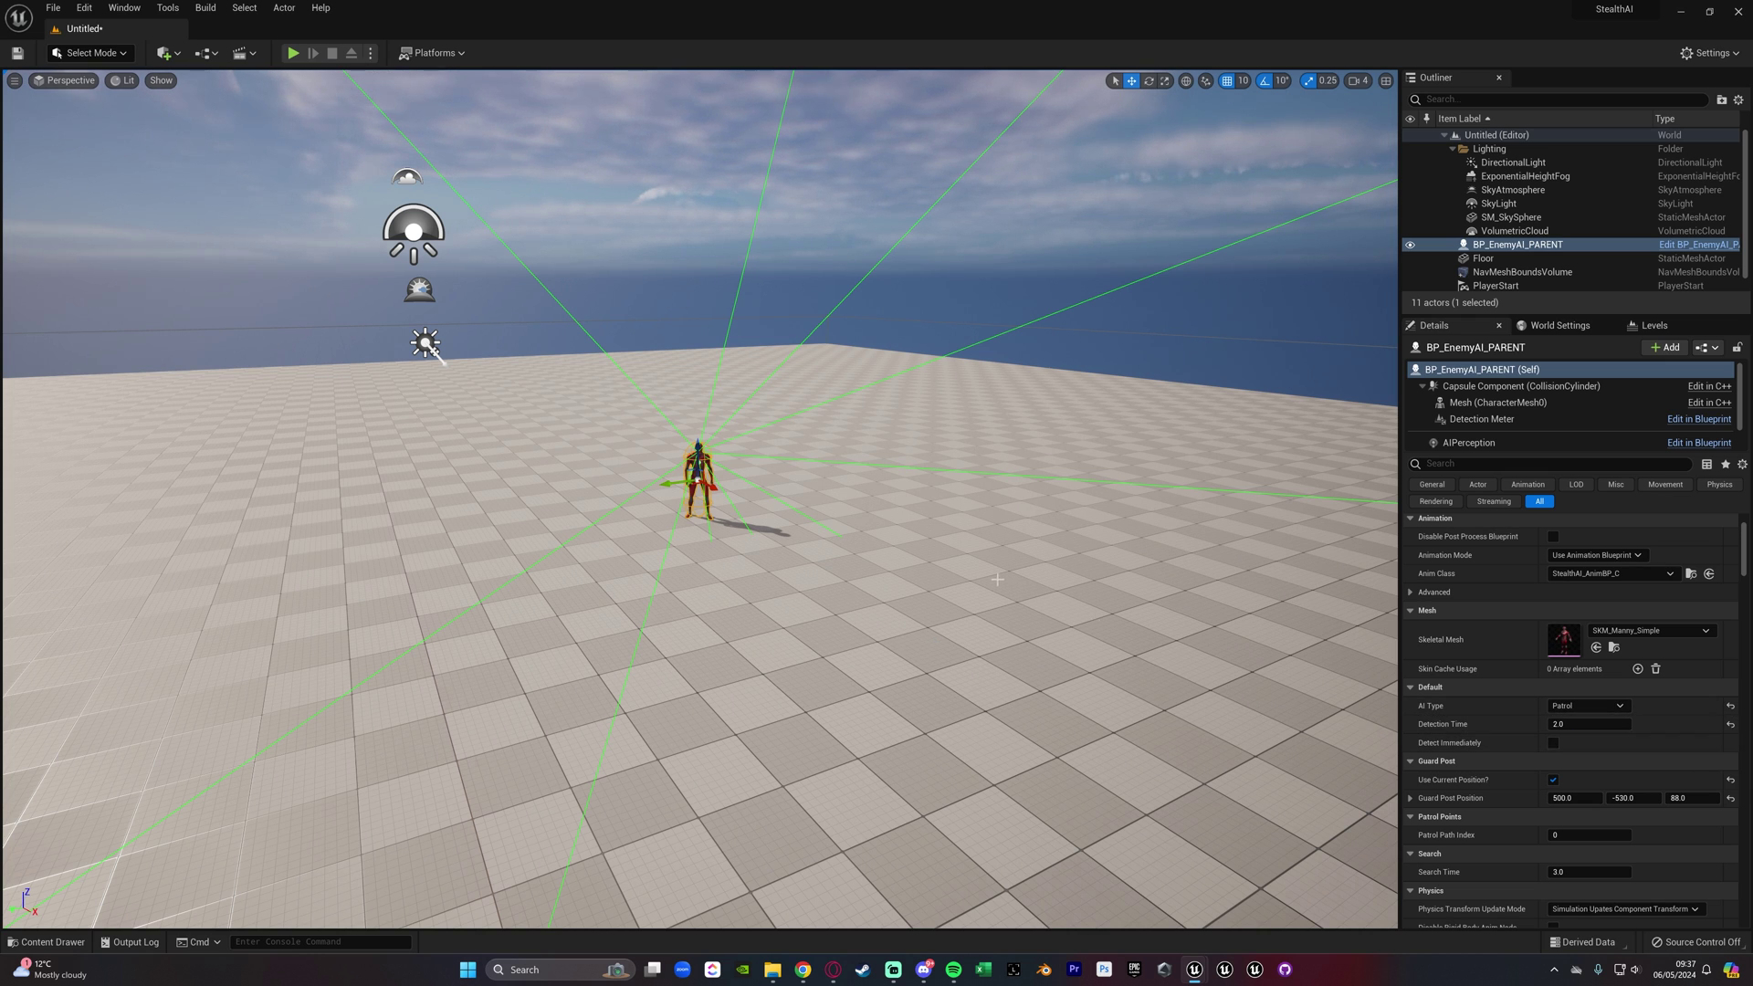
# Place a BP_PatrolPointMasterComponent from the StealthAI/EnemyAI folder into the level near the enemy
pyautogui.press('s')
pyautogui.press('d')
pyautogui.moveTo(1050, 620); pyautogui.dragTo(1050, 620, button='right')
pyautogui.press('e')
pyautogui.press('a')
pyautogui.moveTo(931, 562); pyautogui.dragTo(994, 580, button='right')
pyautogui.hotkey('ctrl', 'space')
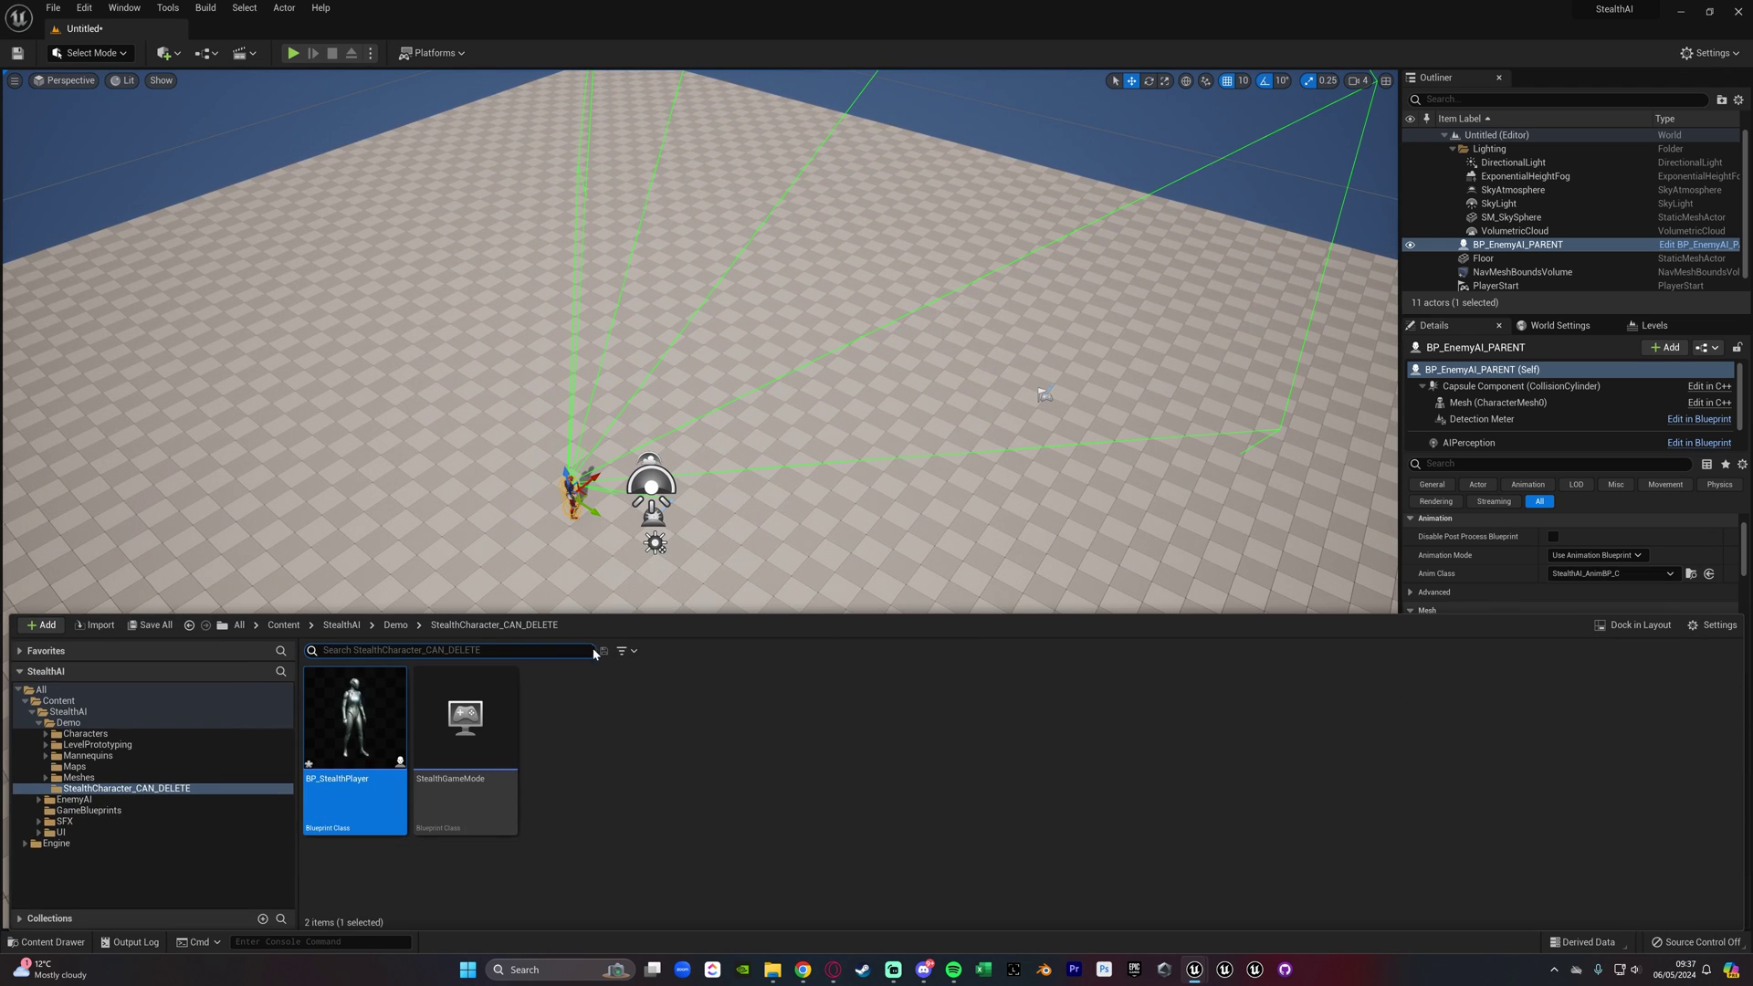
pyautogui.click(343, 625)
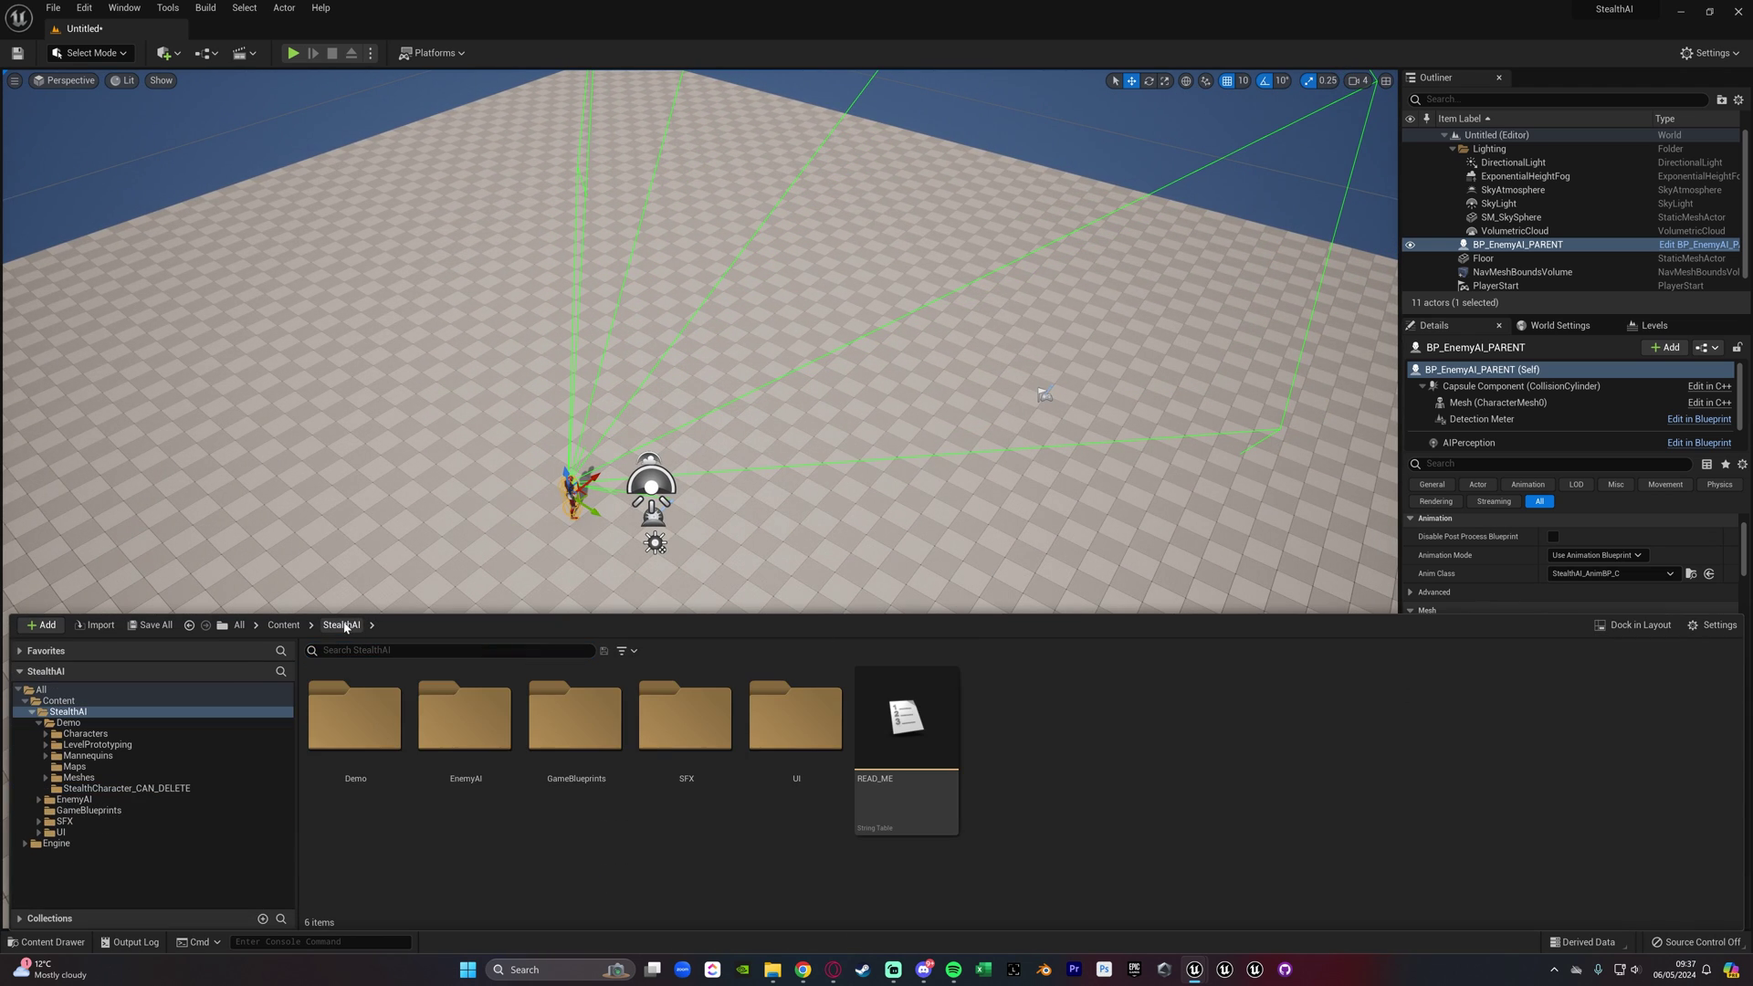
pyautogui.doubleClick(475, 806)
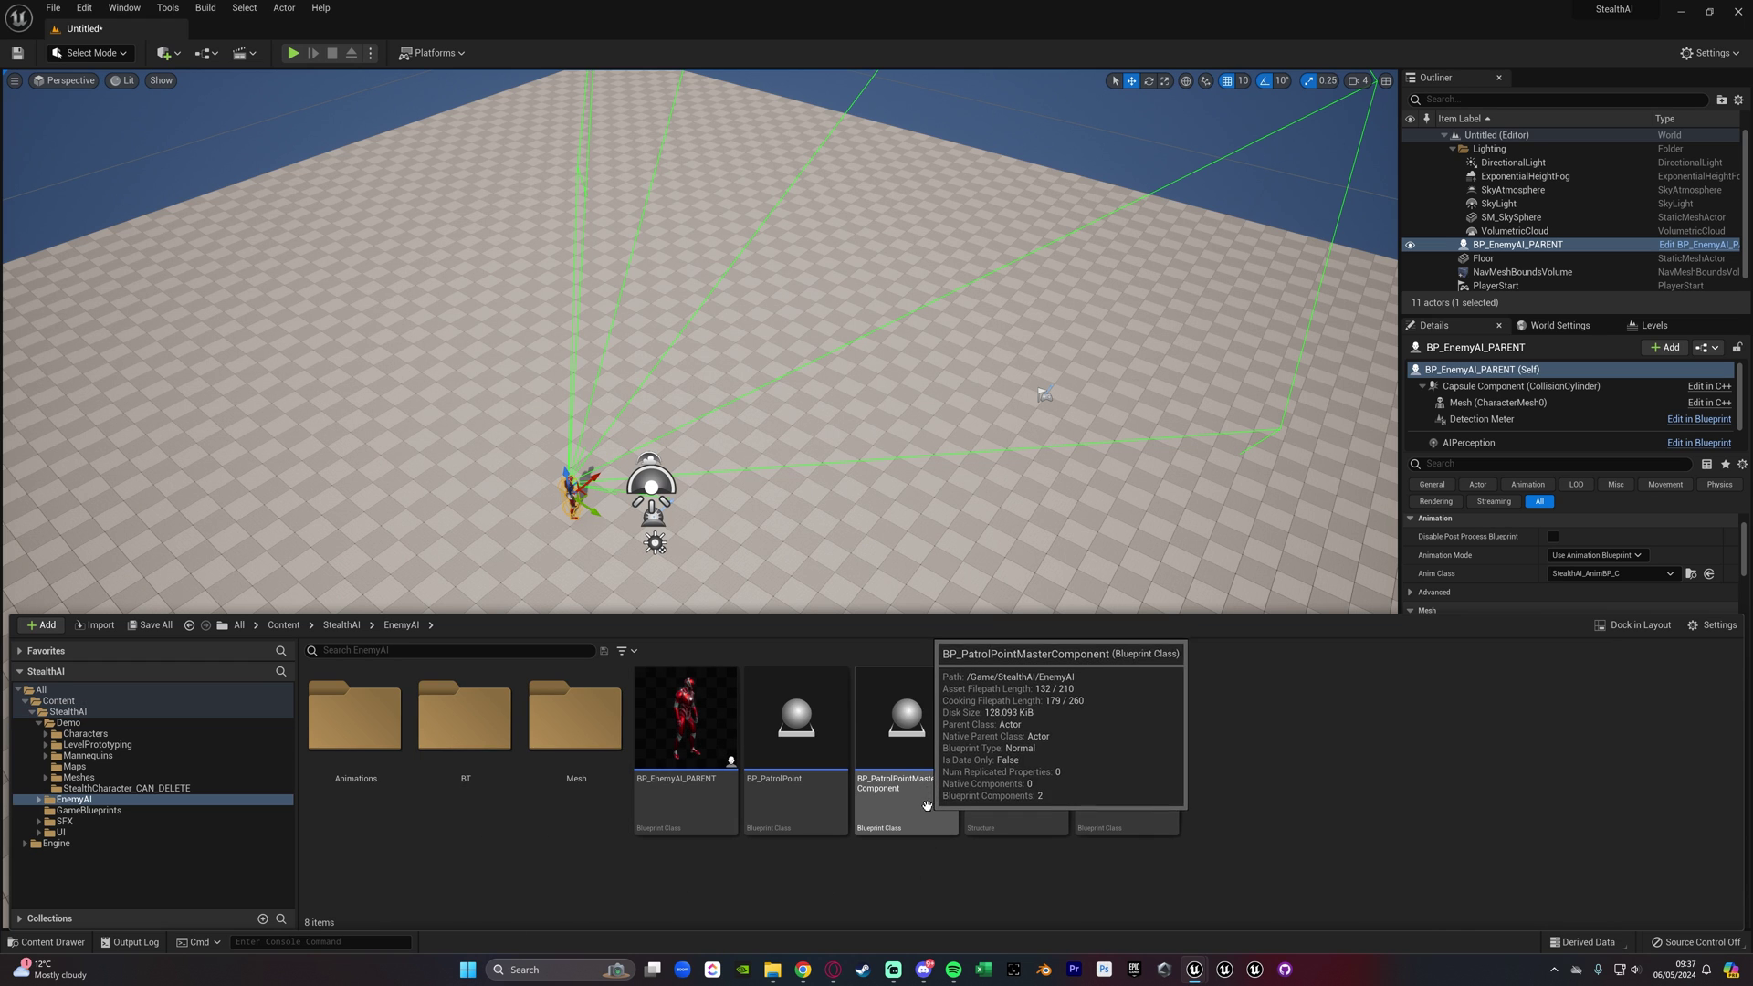
pyautogui.moveTo(940, 765); pyautogui.dragTo(402, 314)
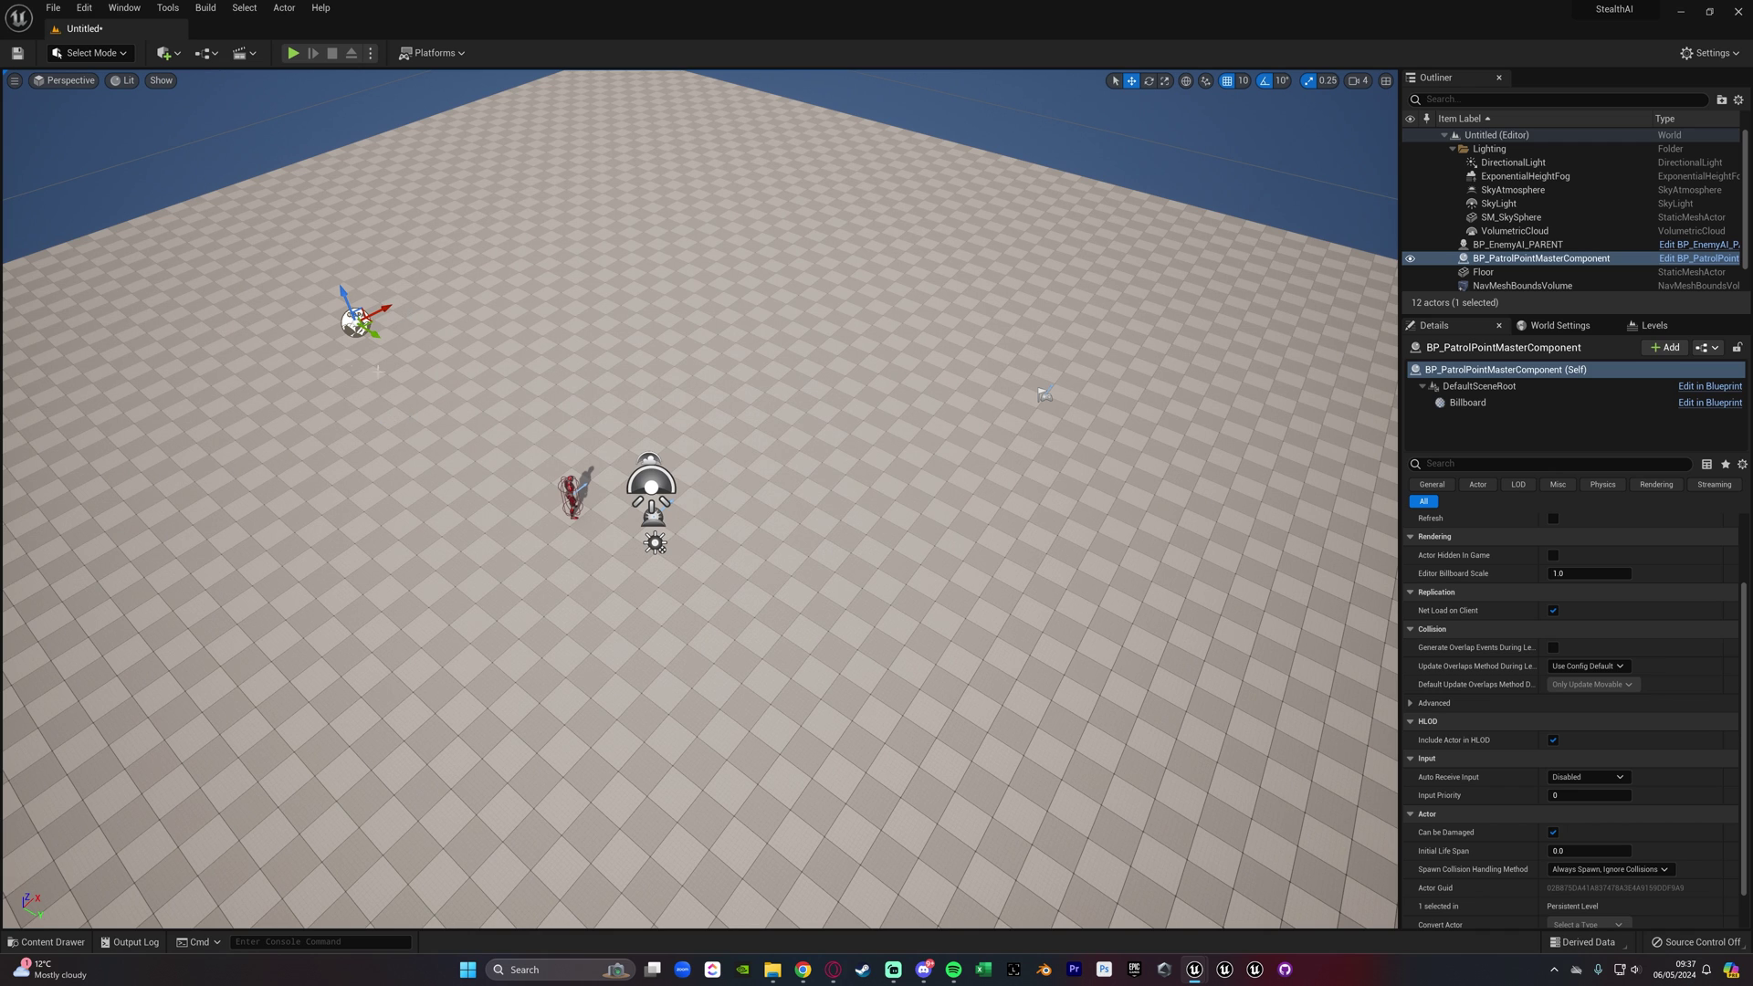
# Place a BP_PatrolPoint from the EnemyAI folder on the floor at about X 1600, Y -2180
pyautogui.hotkey('ctrl', 'space')
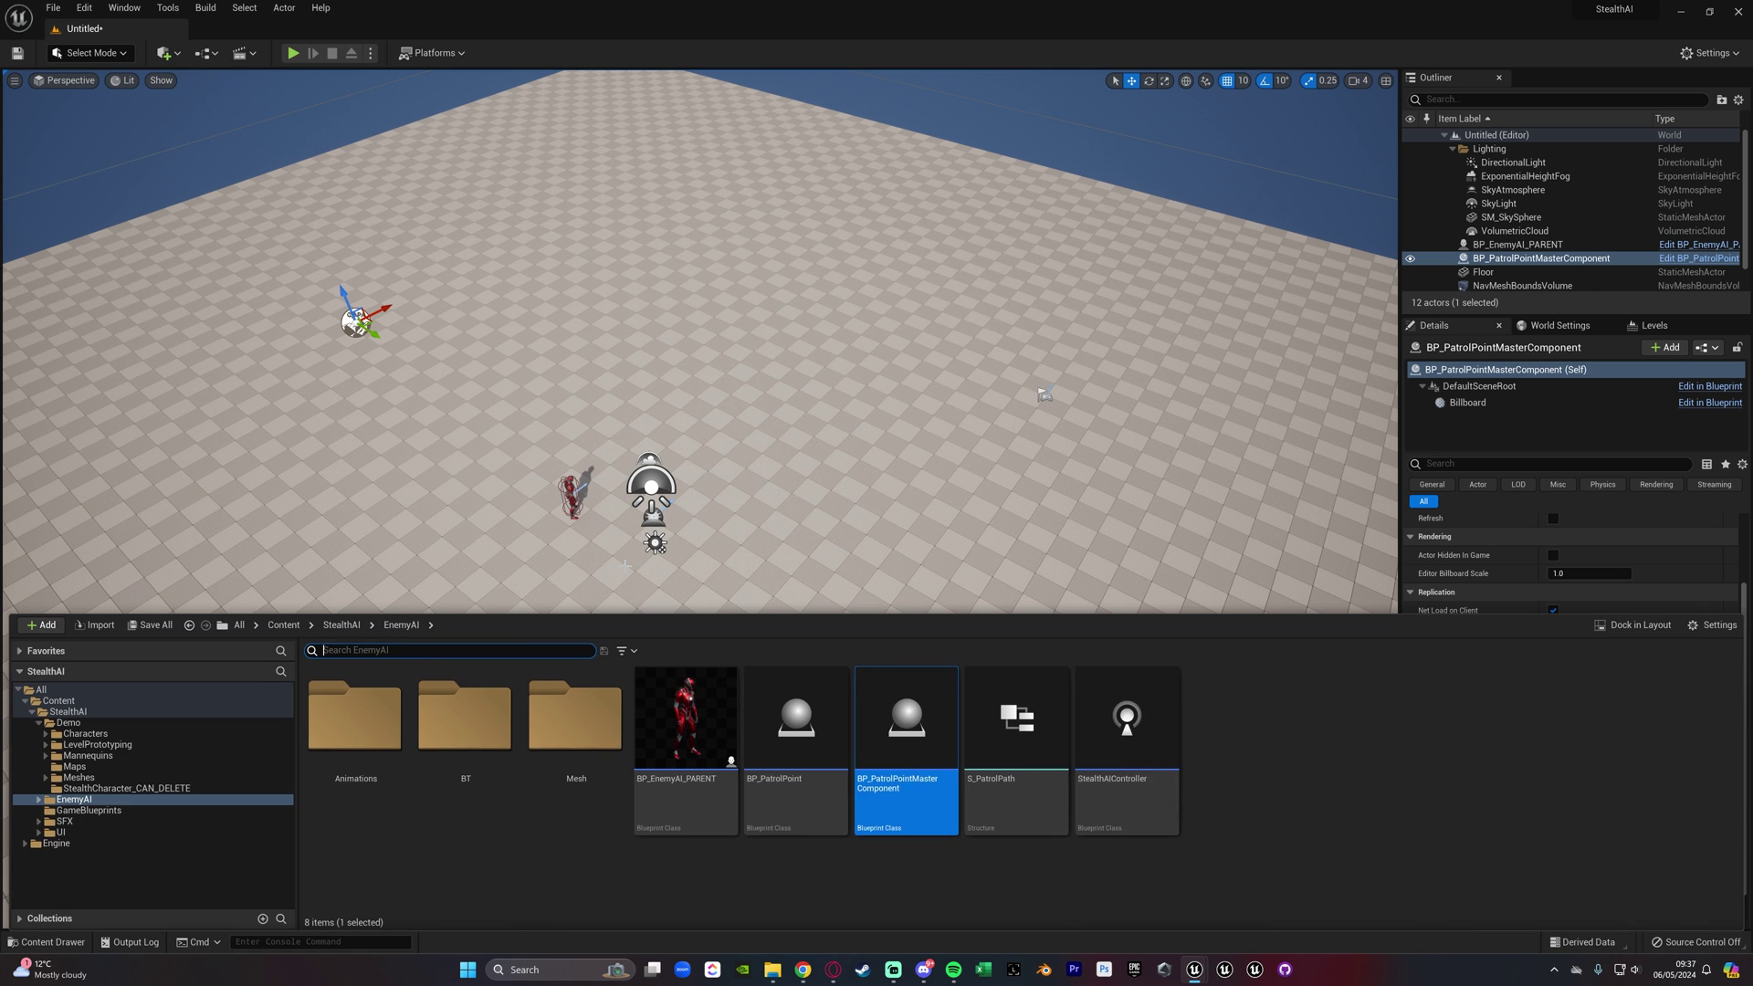
pyautogui.moveTo(785, 750); pyautogui.dragTo(694, 274)
pyautogui.moveTo(588, 221); pyautogui.dragTo(555, 221)
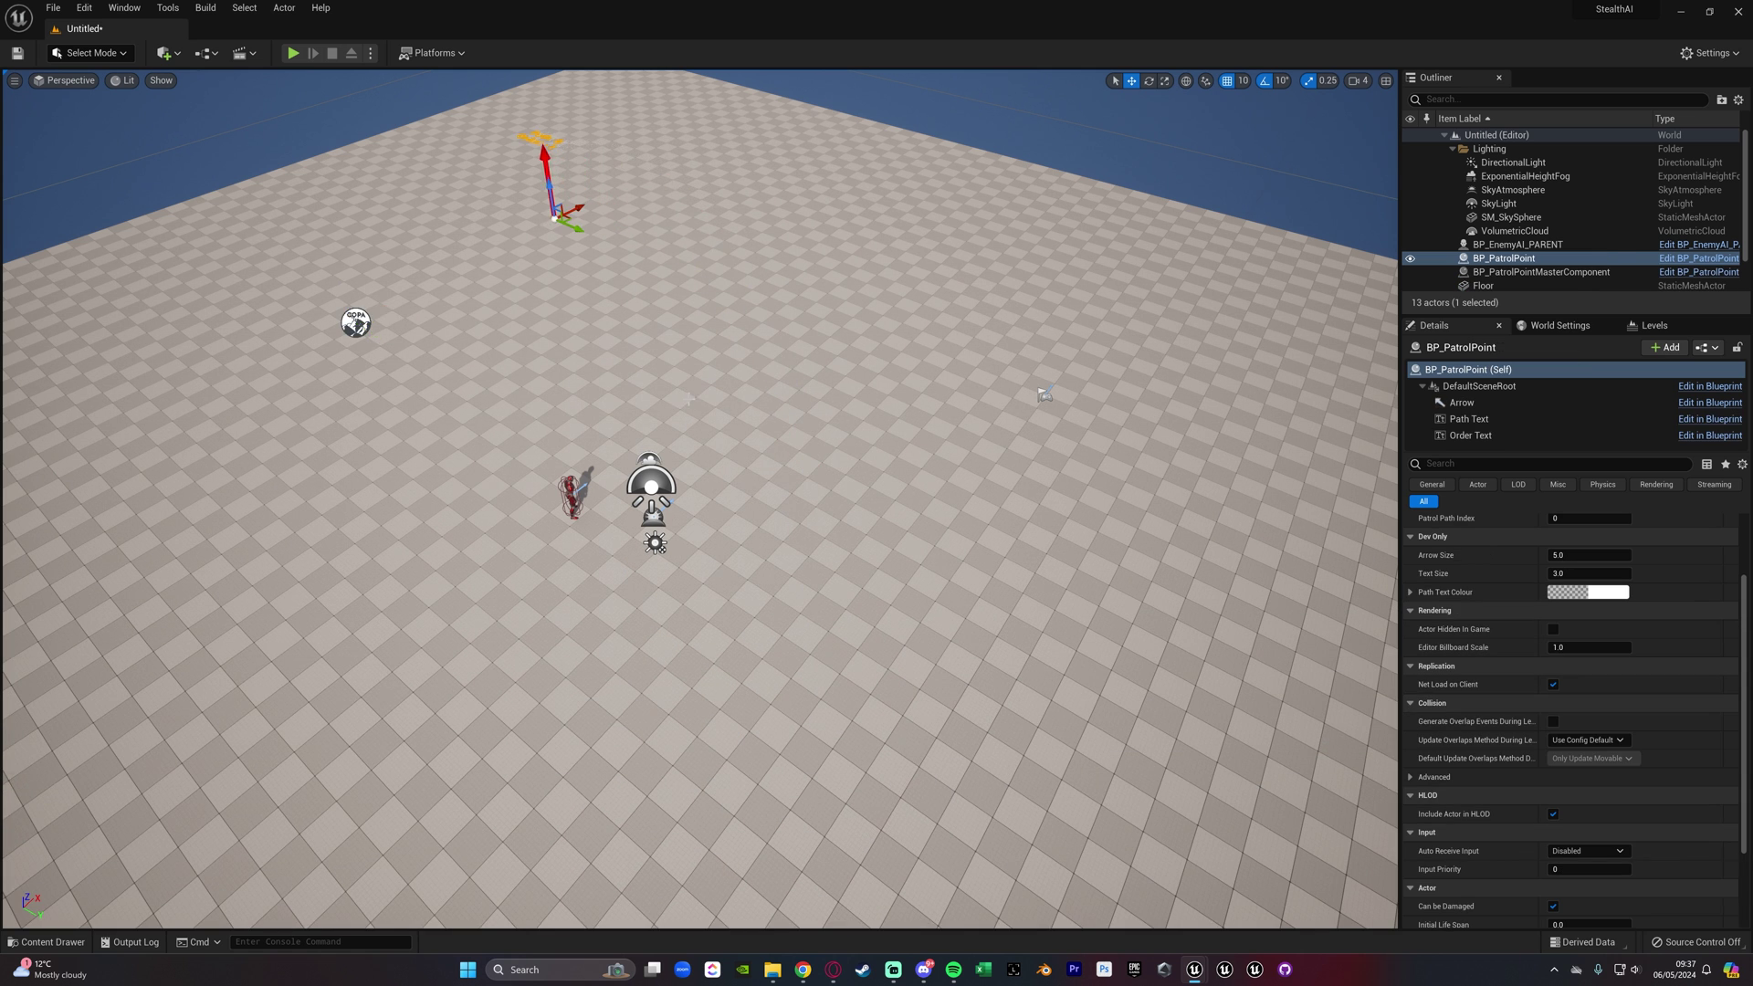
pyautogui.moveTo(555, 220); pyautogui.dragTo(845, 196, button='right')
pyautogui.moveTo(657, 245); pyautogui.dragTo(668, 248, button='right')
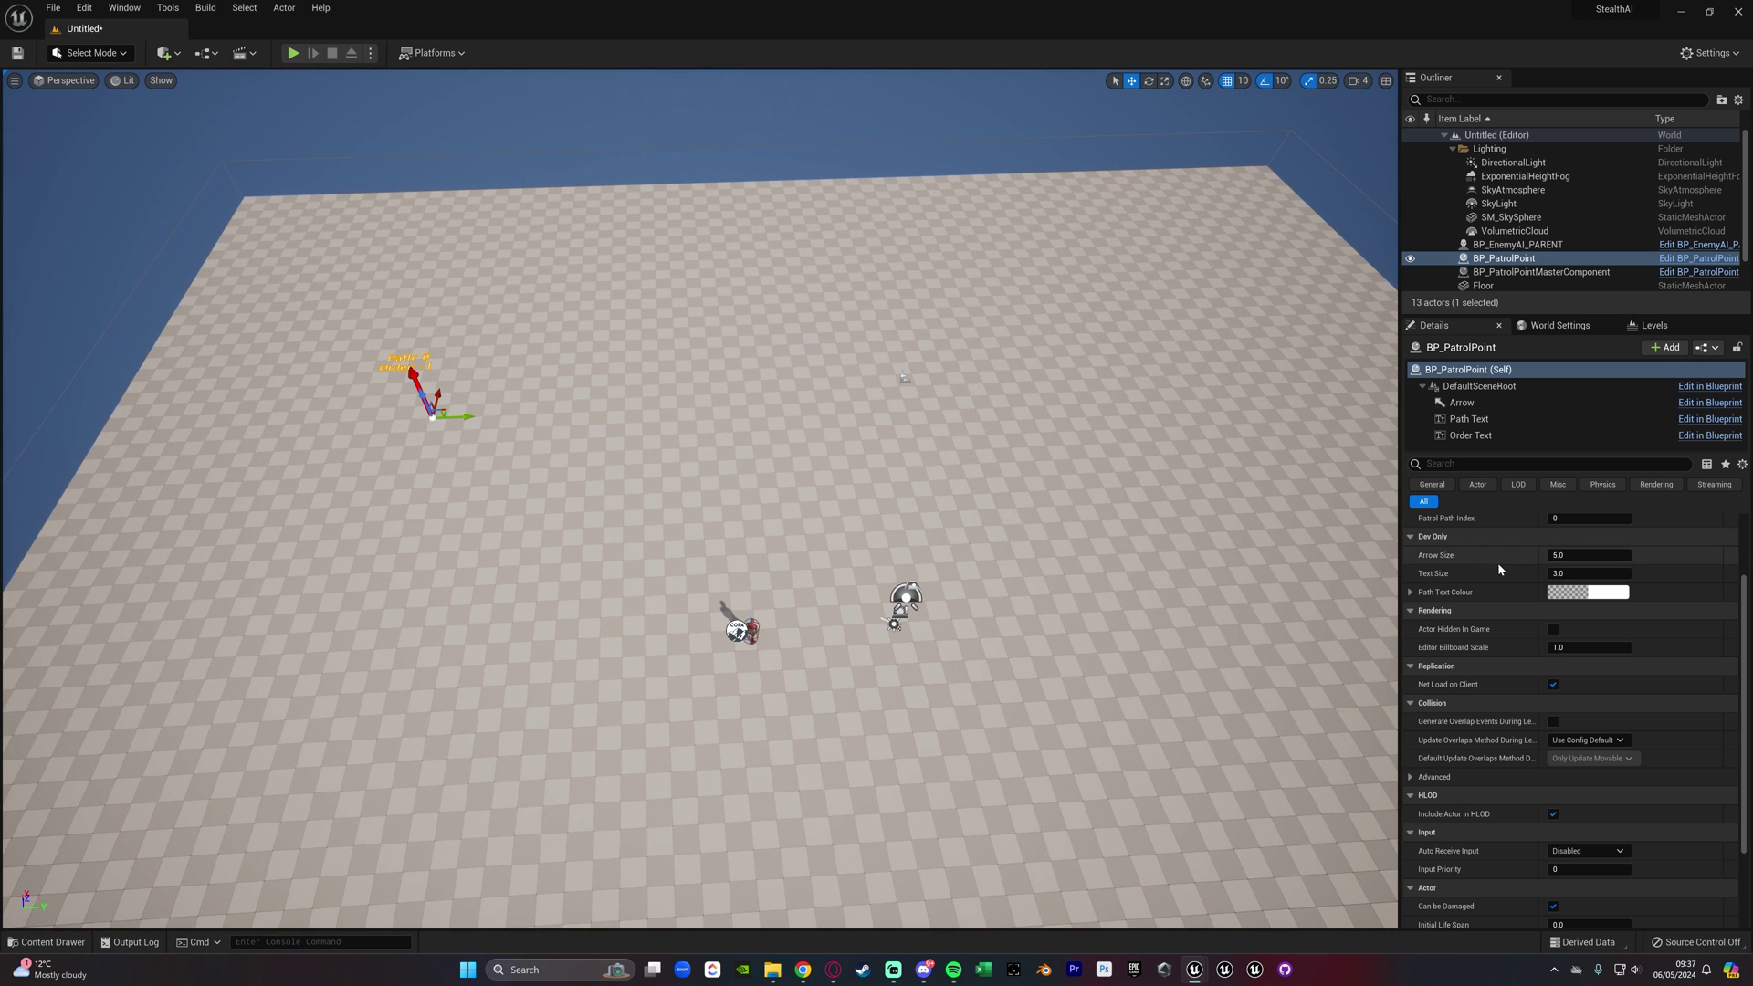
# Set the patrol point's Path Text Colour to blue, keeping its arrow and text sizes
pyautogui.scroll(3, 1443, 685)
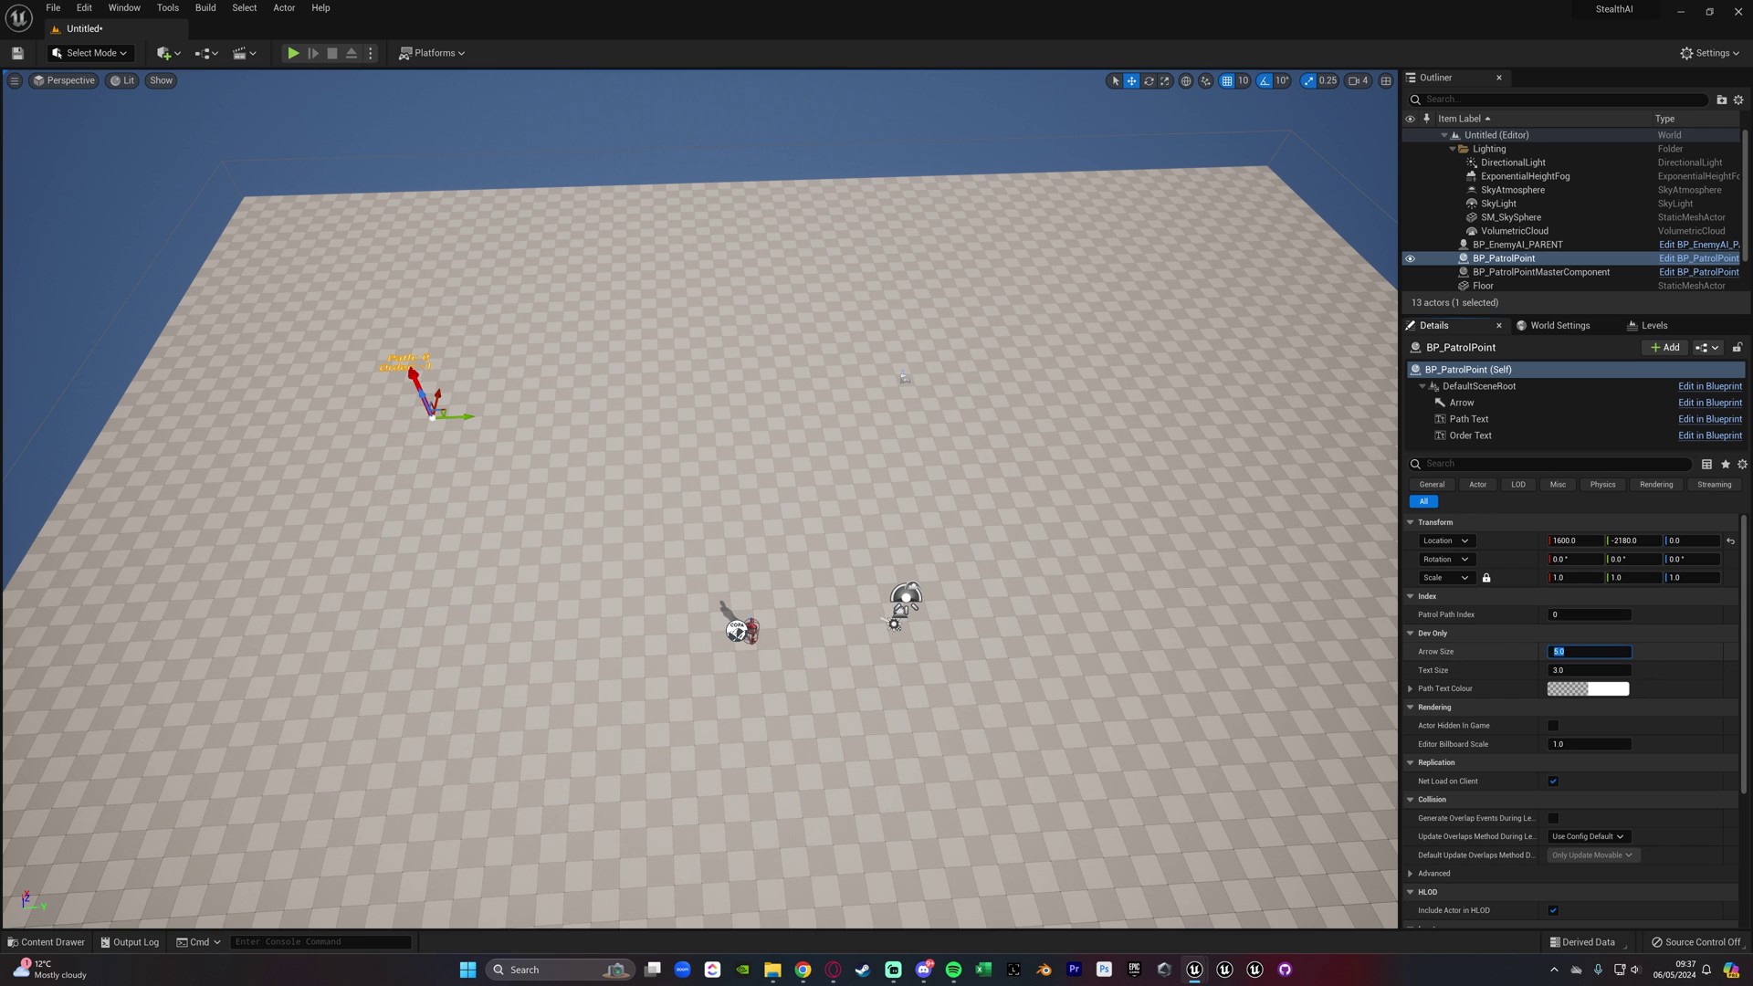
pyautogui.press('Return')
pyautogui.press('Return')
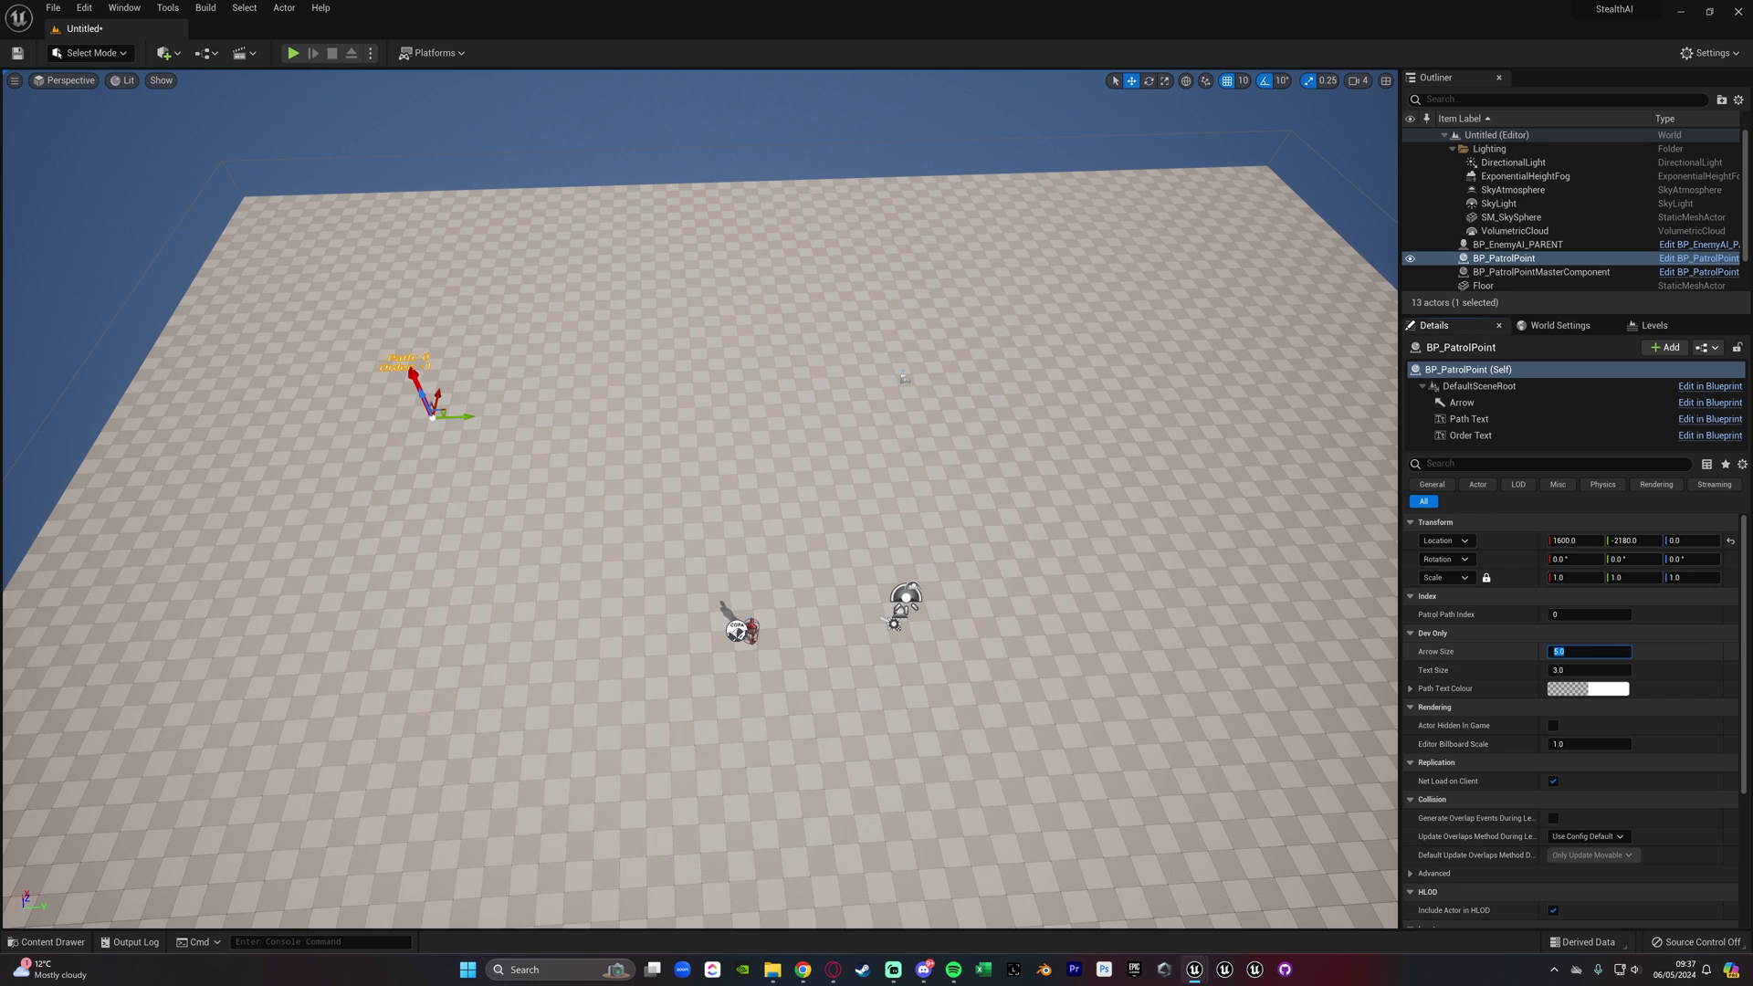
pyautogui.click(1582, 673)
pyautogui.click(1593, 688)
pyautogui.click(1357, 645)
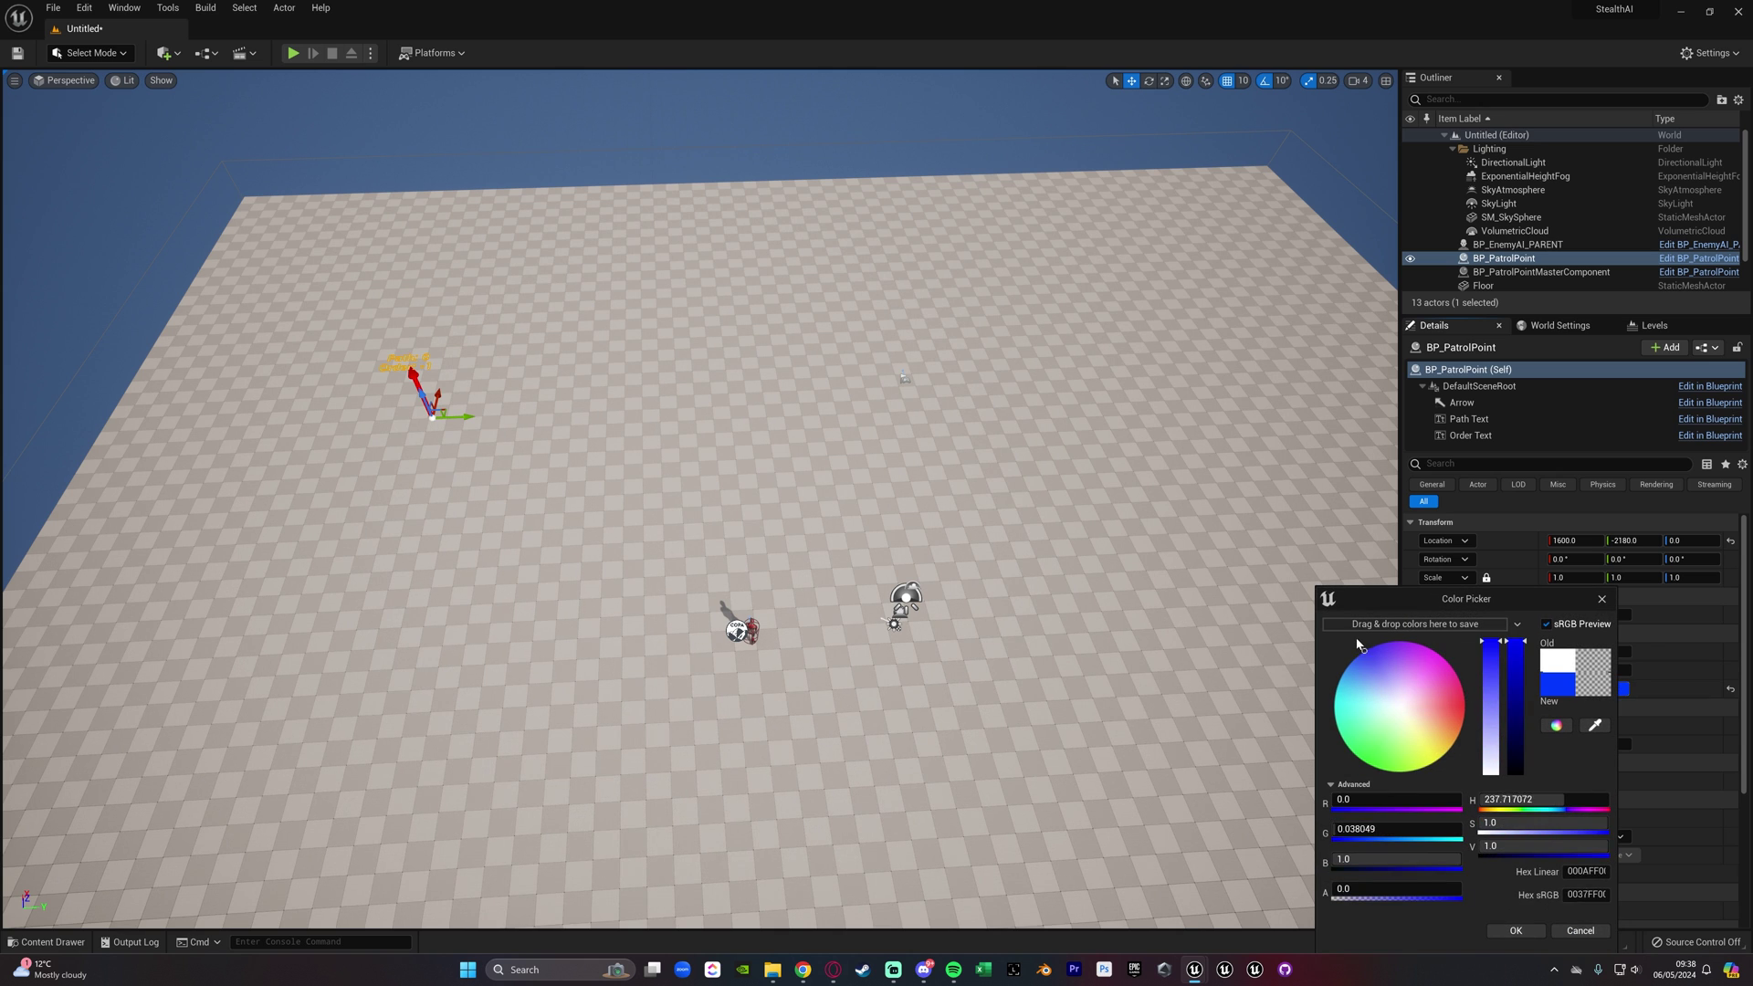
pyautogui.click(1532, 928)
# Change the patrol point's Path Text Colour to bright green
pyautogui.moveTo(351, 429); pyautogui.dragTo(369, 429, button='right')
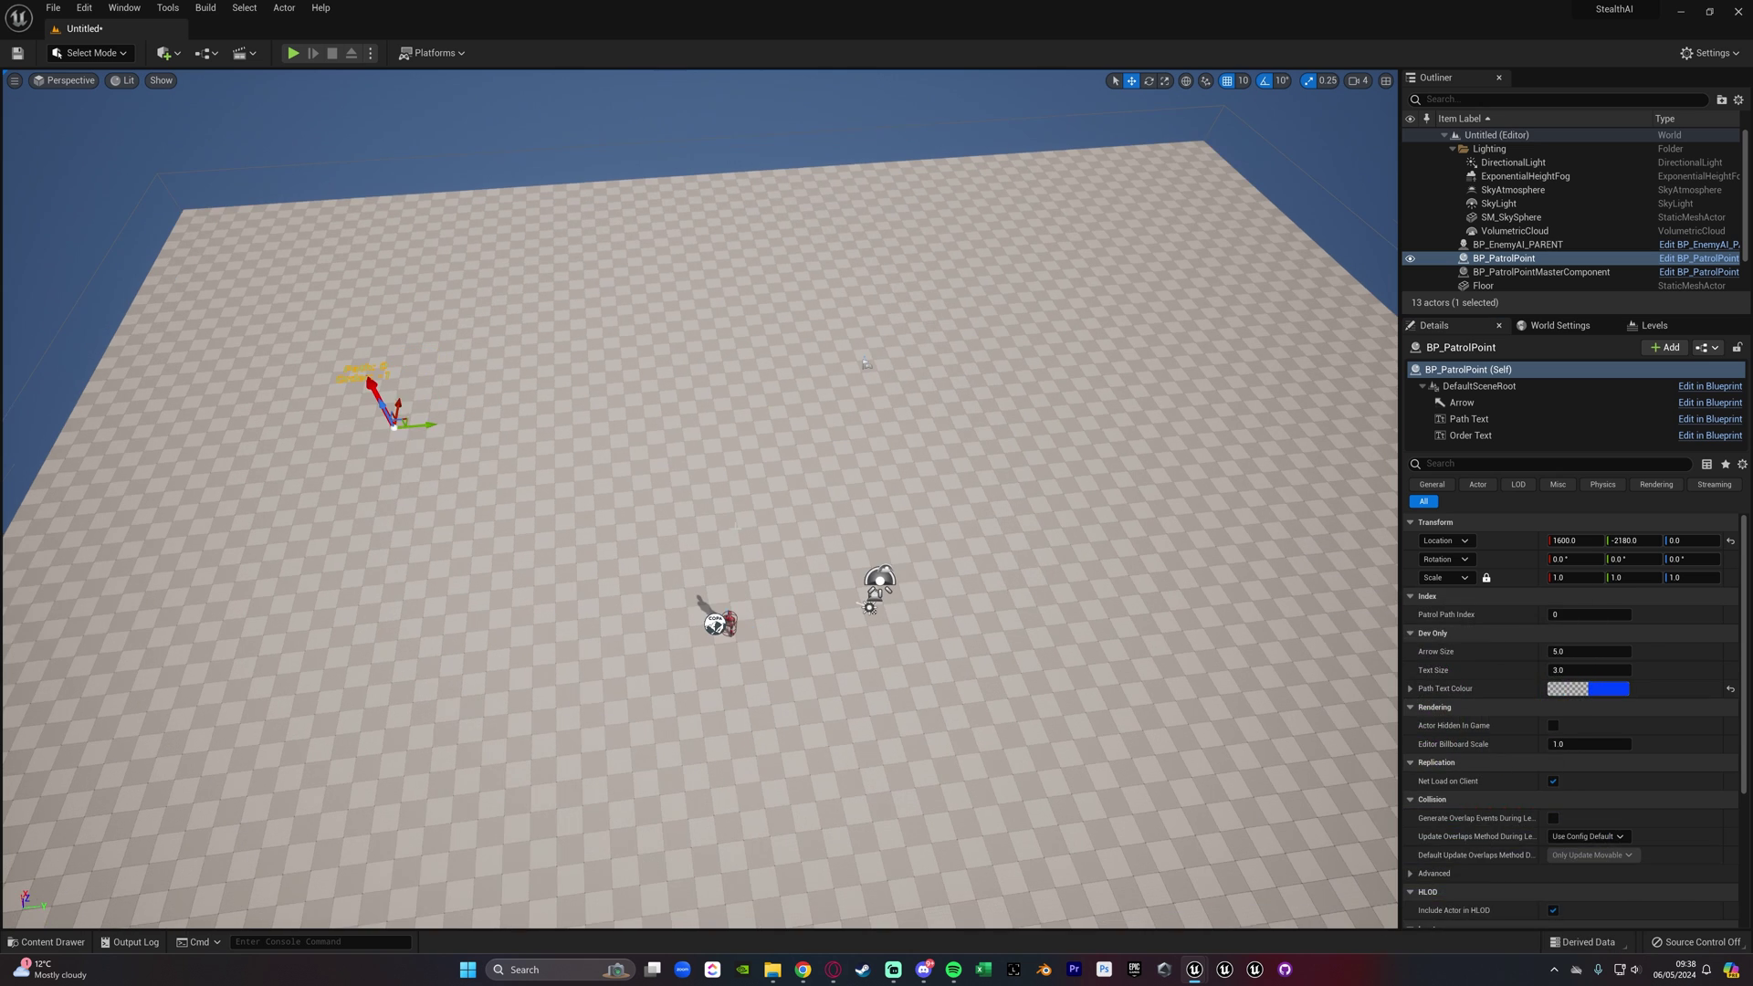
pyautogui.press('Escape')
pyautogui.click(373, 387)
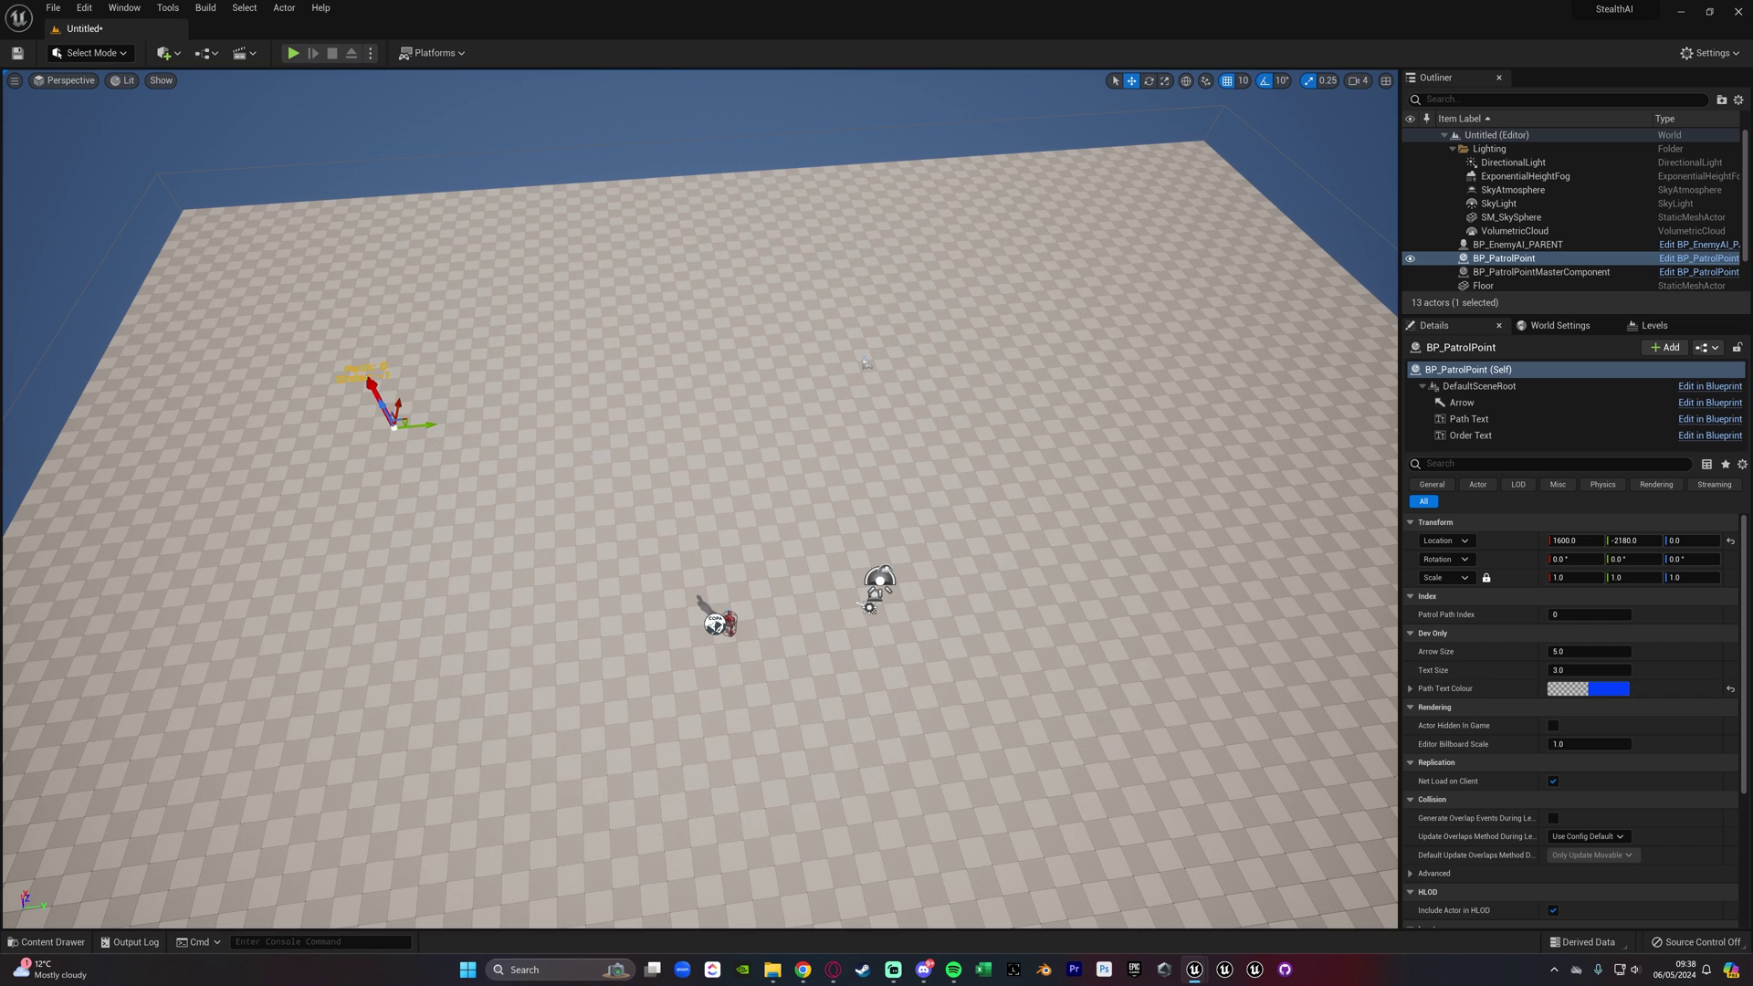
pyautogui.click(1612, 688)
pyautogui.click(1344, 763)
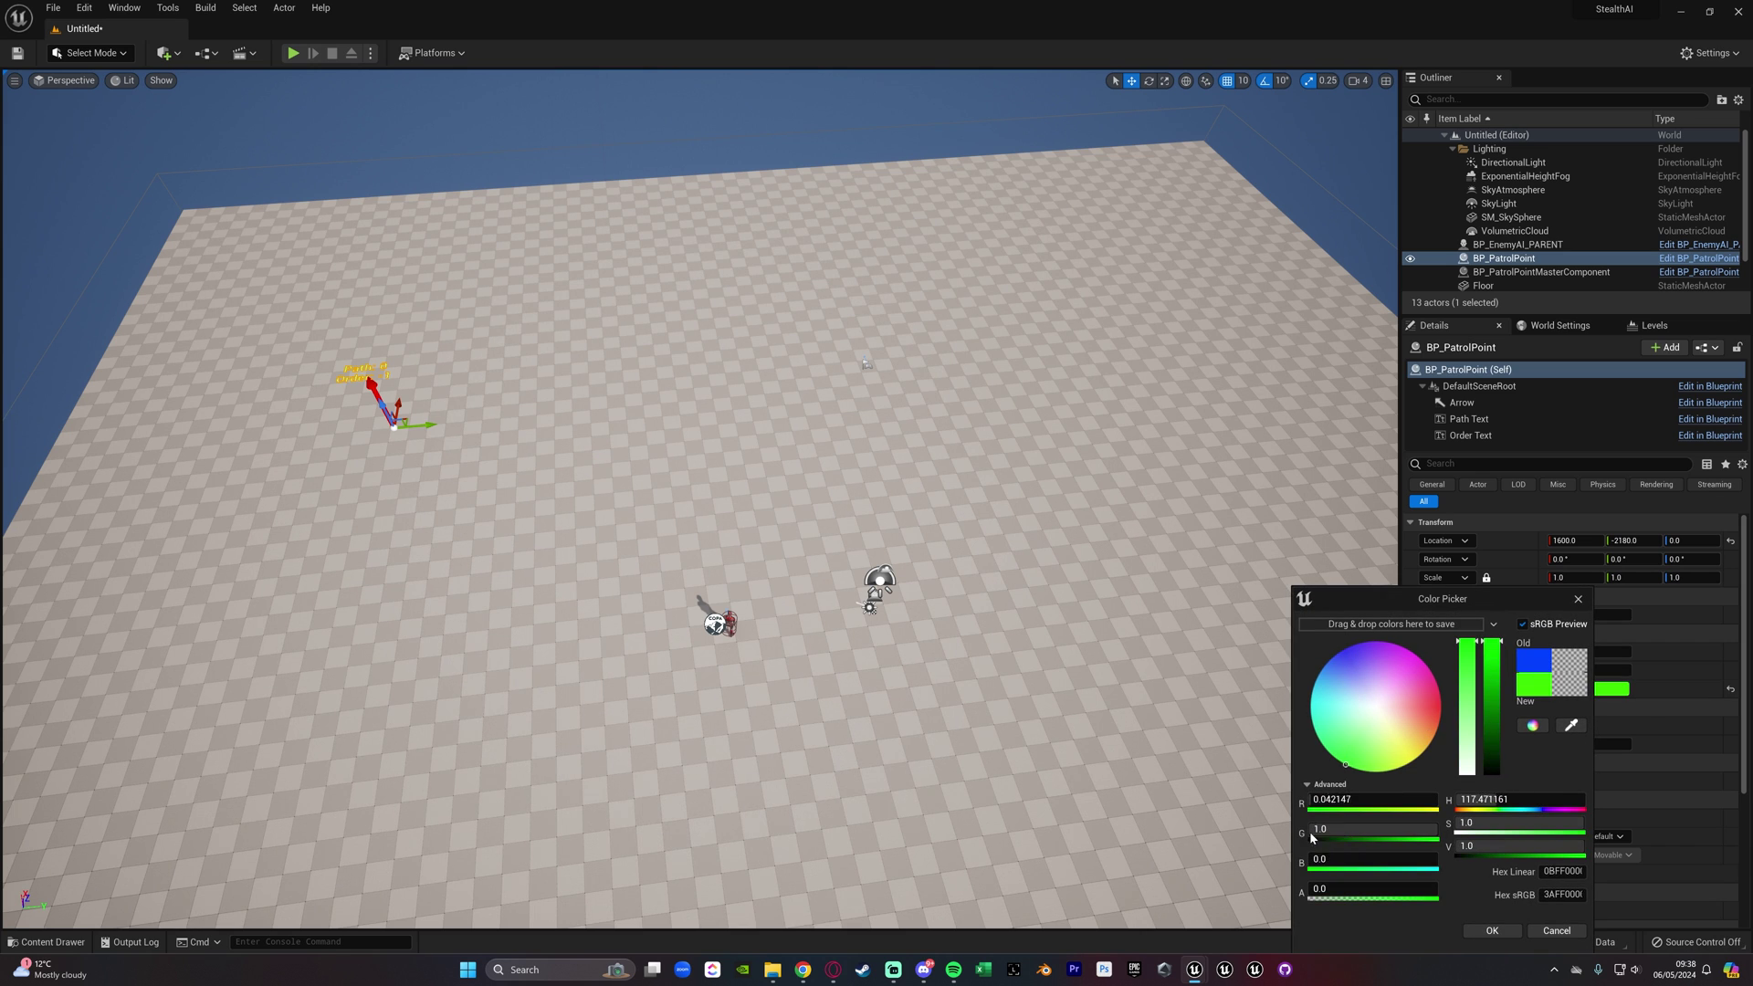
pyautogui.click(1494, 929)
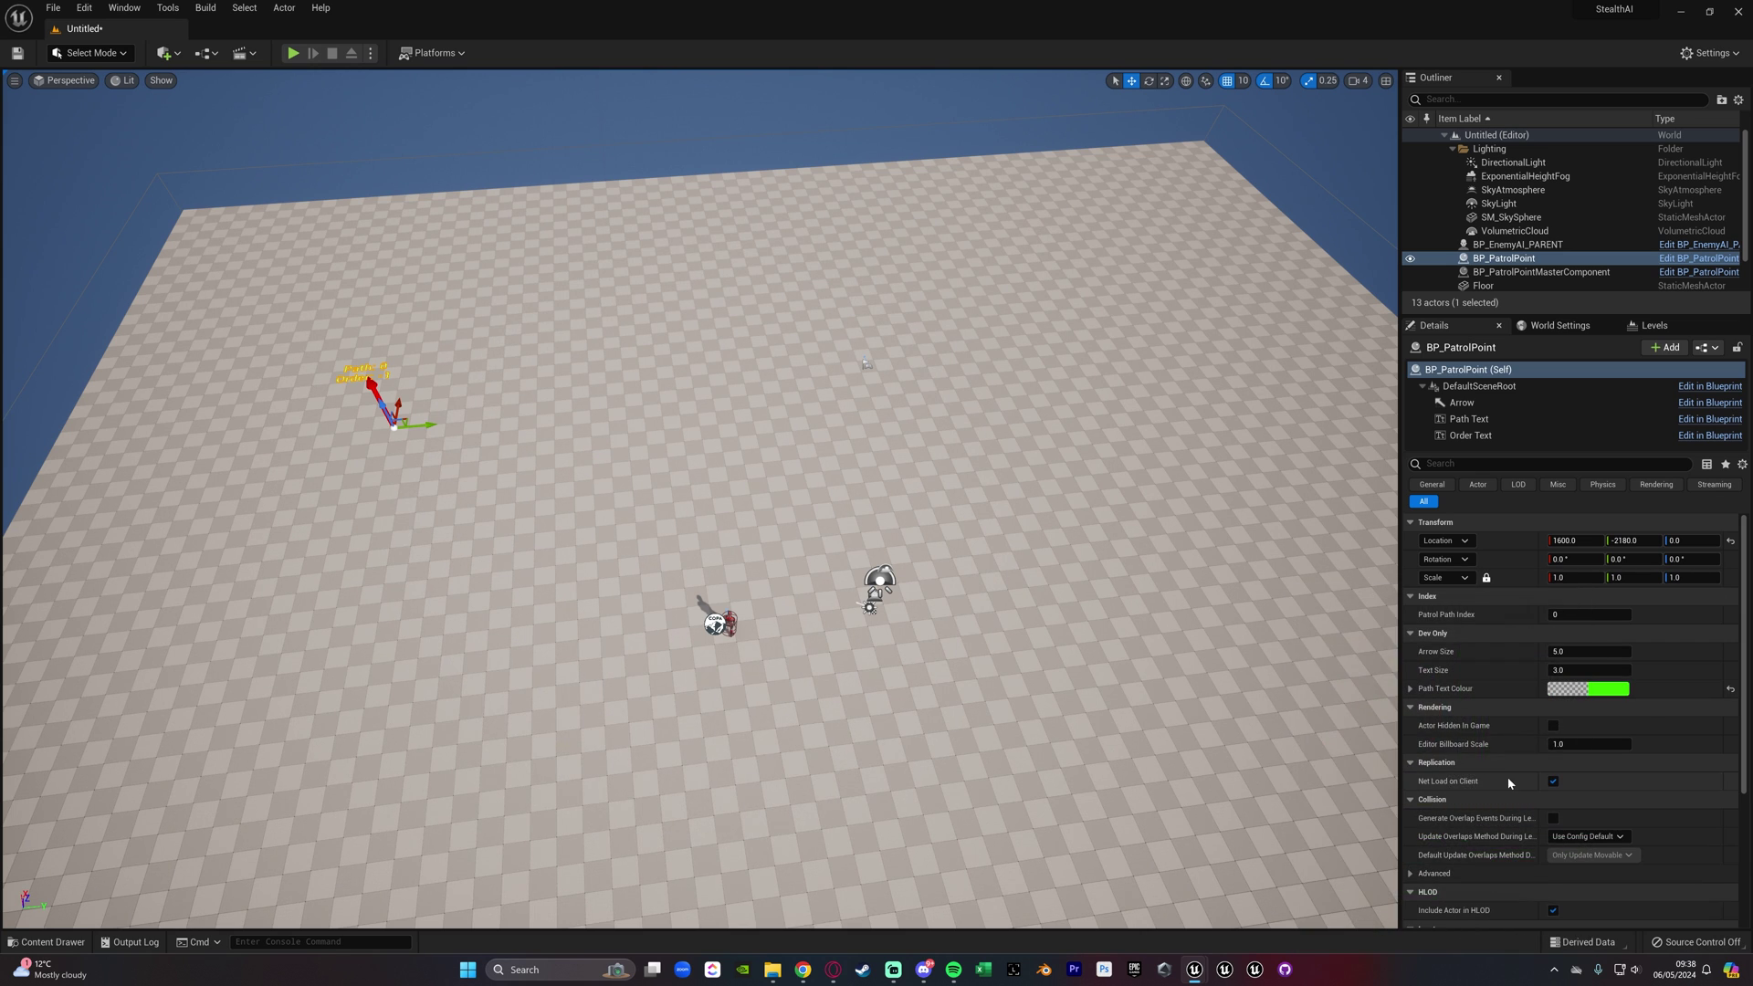
# Duplicate the green patrol point around the floor so that five points form a loop near the enemy
pyautogui.moveTo(858, 496); pyautogui.dragTo(584, 481, button='right')
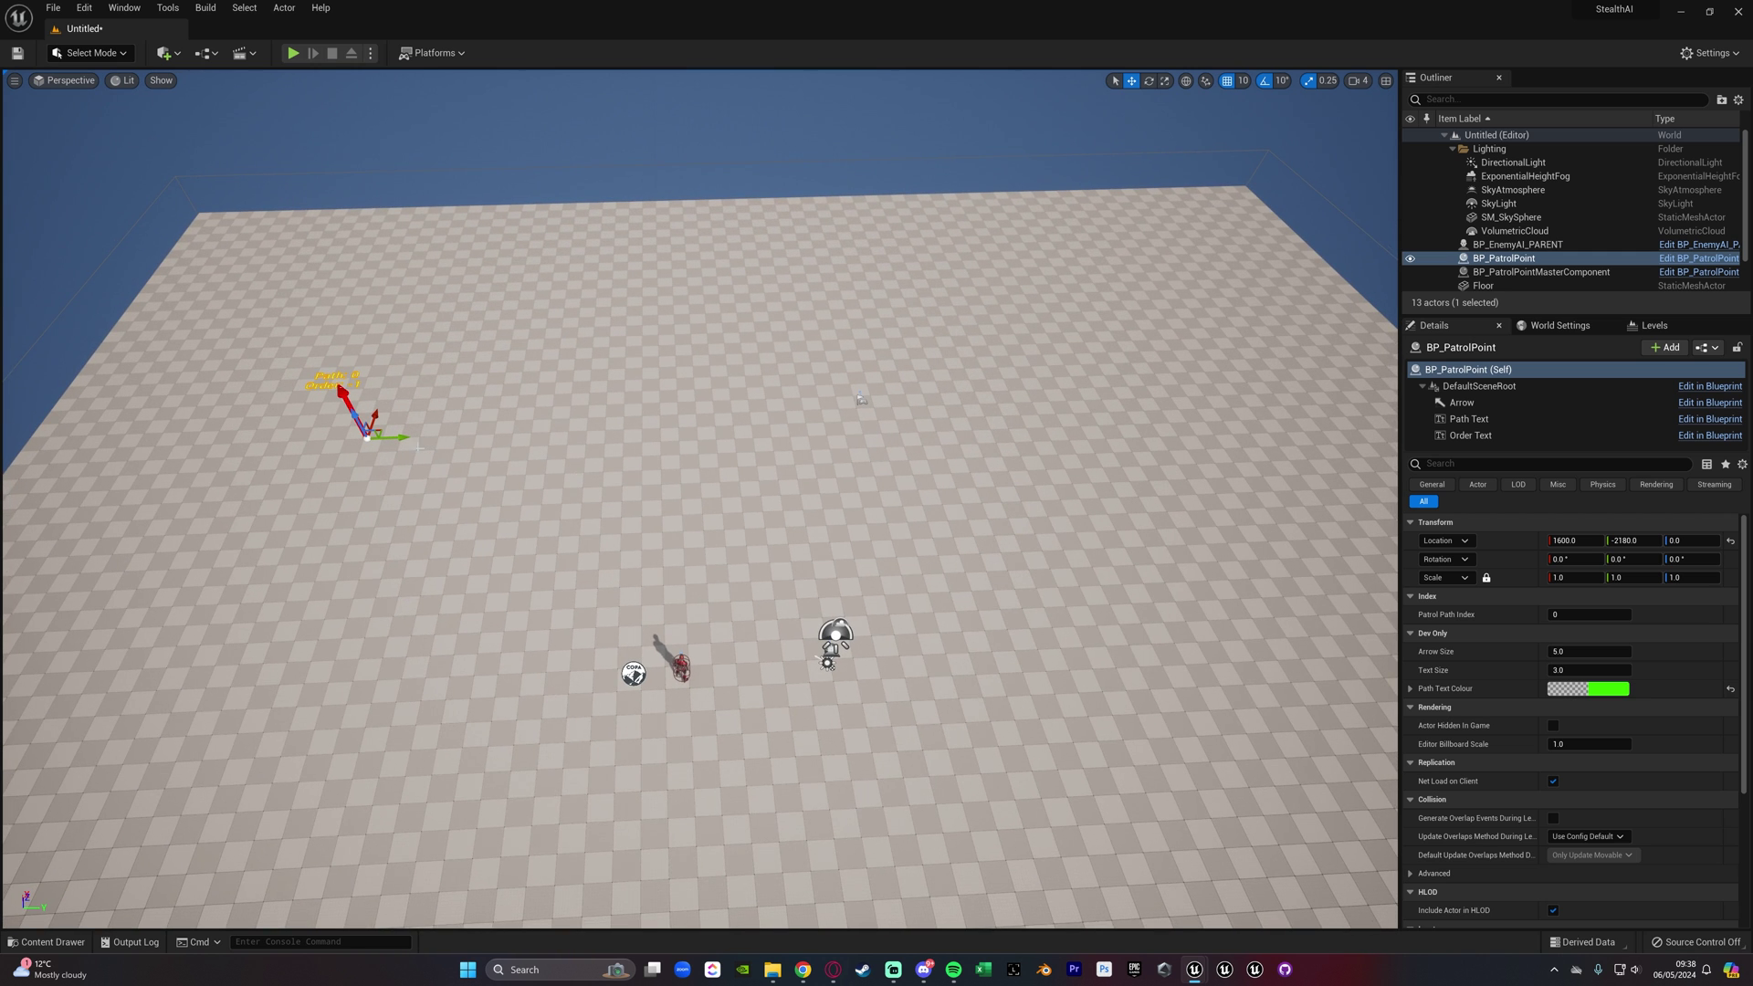
pyautogui.keyDown('alt'); pyautogui.moveTo(399, 438); pyautogui.dragTo(611, 449); pyautogui.keyUp('alt')
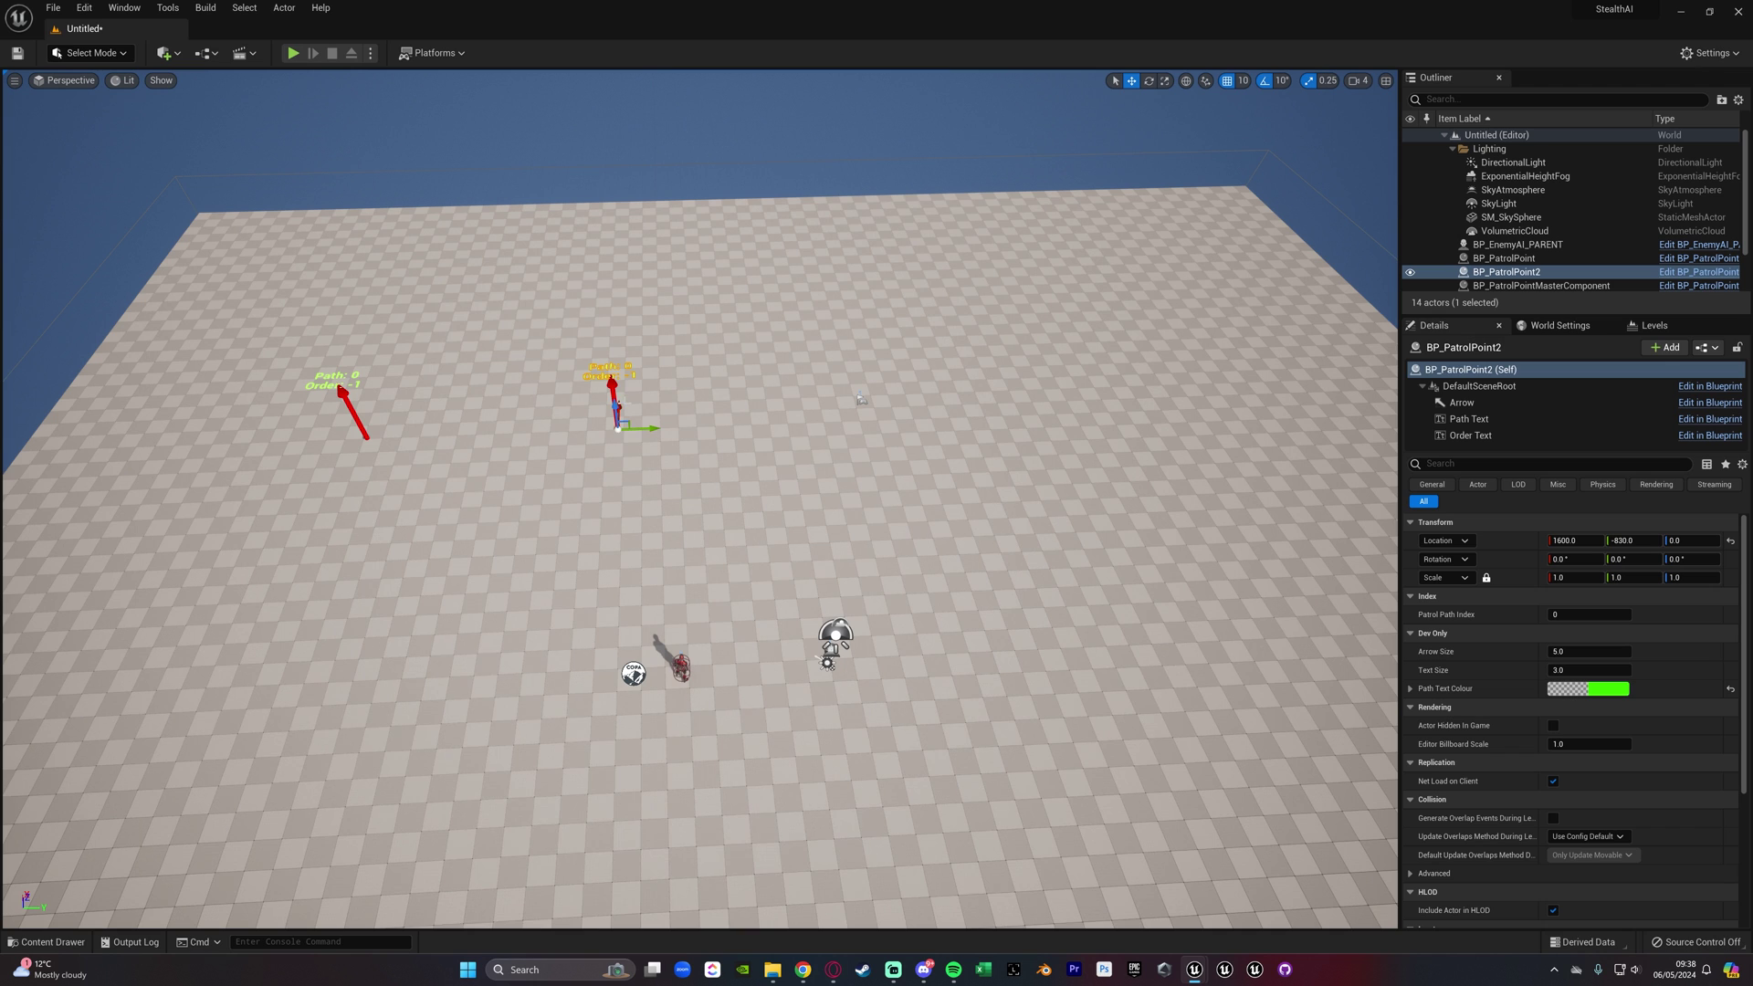
pyautogui.keyDown('alt'); pyautogui.moveTo(621, 402); pyautogui.dragTo(223, 498); pyautogui.keyUp('alt')
pyautogui.moveTo(589, 463); pyautogui.dragTo(549, 517, button='right')
pyautogui.press('Escape')
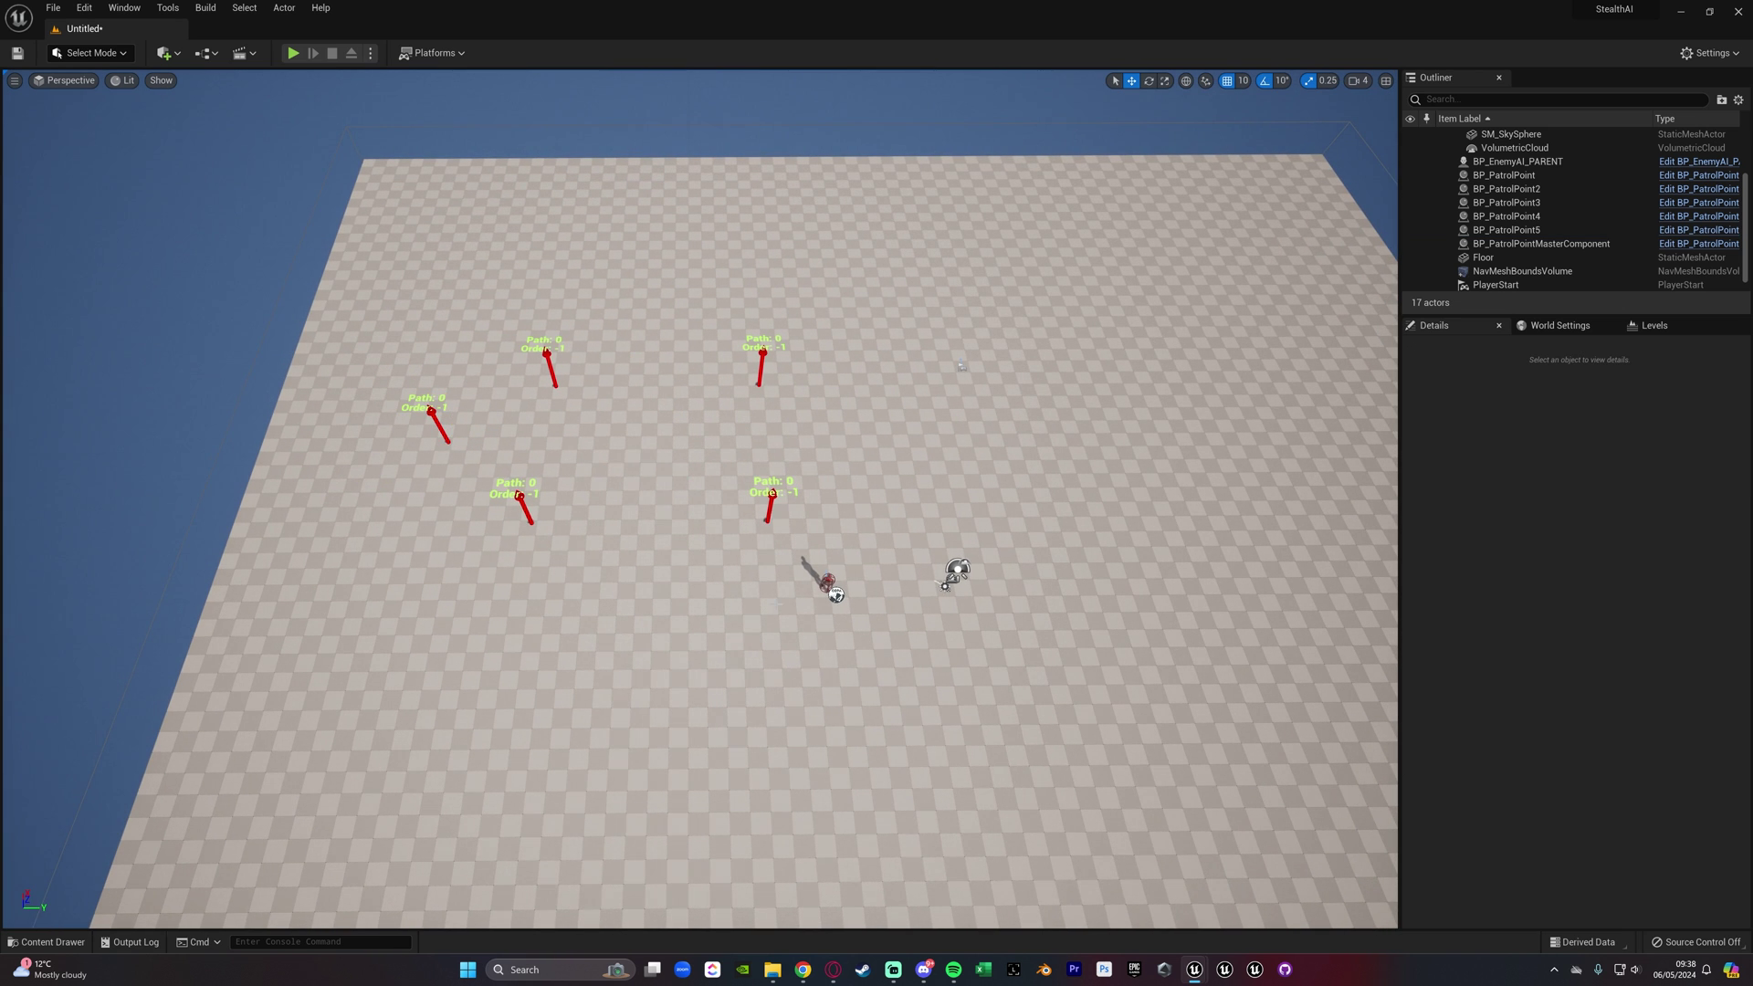
# Select BP_PatrolPointMasterComponent and run its Refresh option to assign the order of the patrol points
pyautogui.click(836, 595)
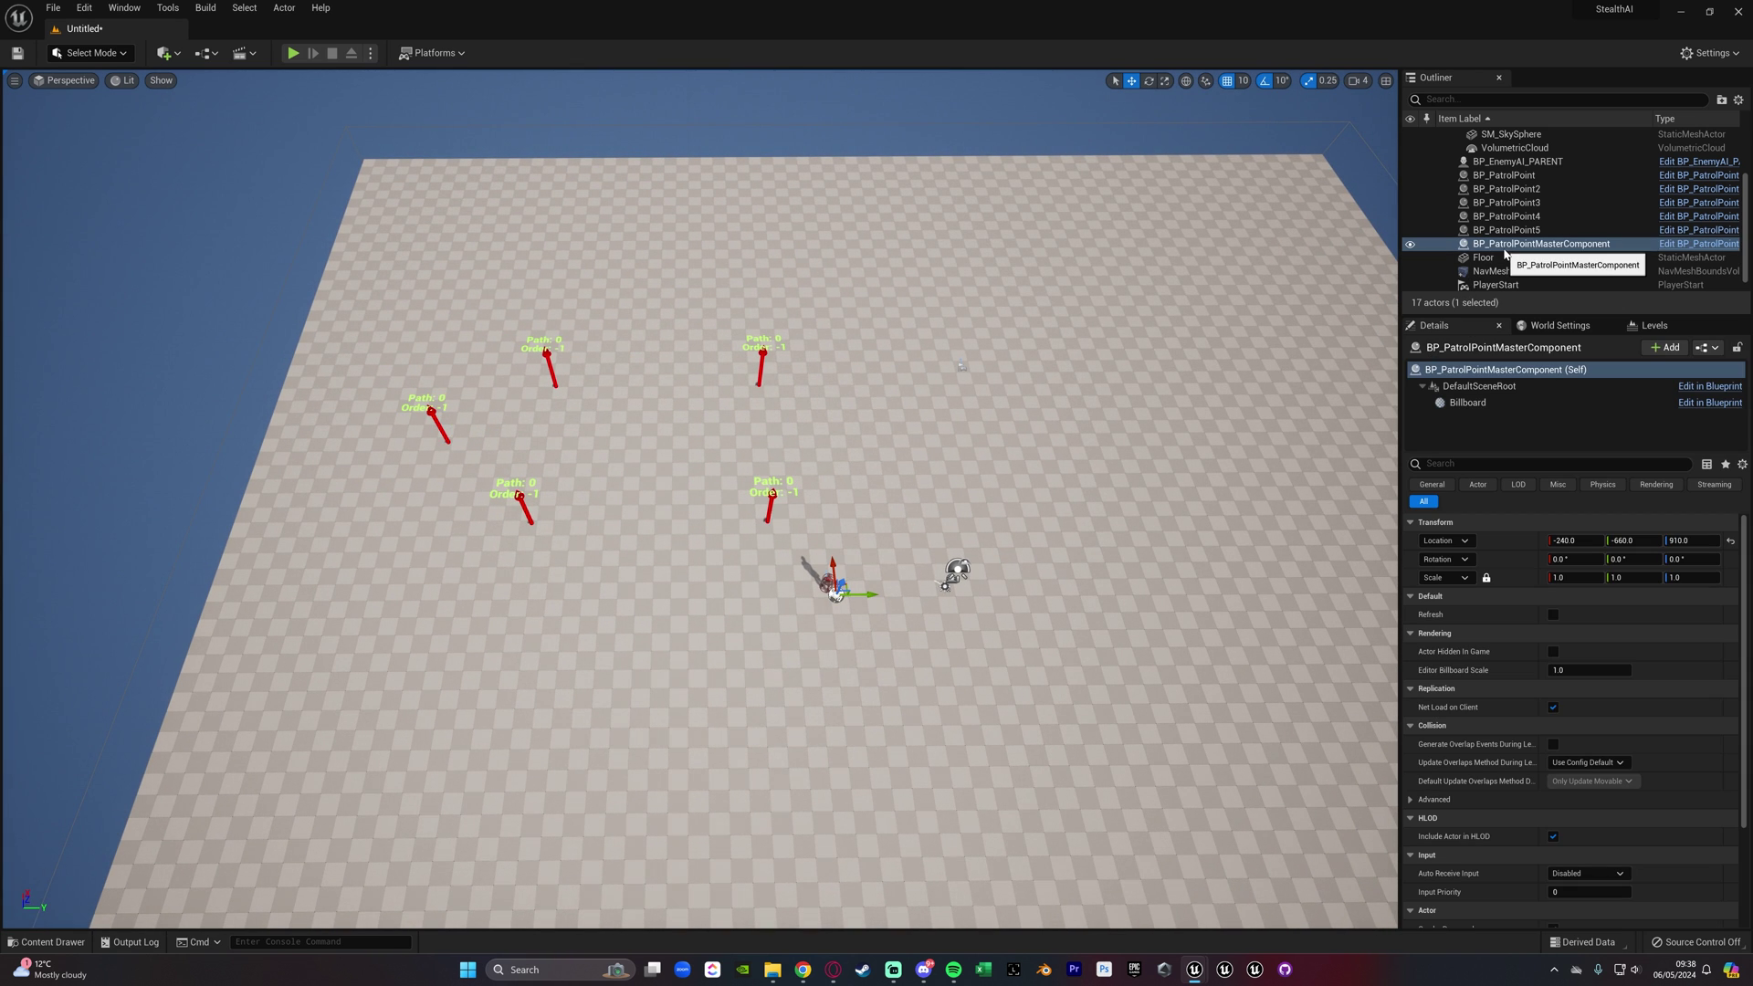
pyautogui.moveTo(1186, 365); pyautogui.dragTo(1160, 324, button='right')
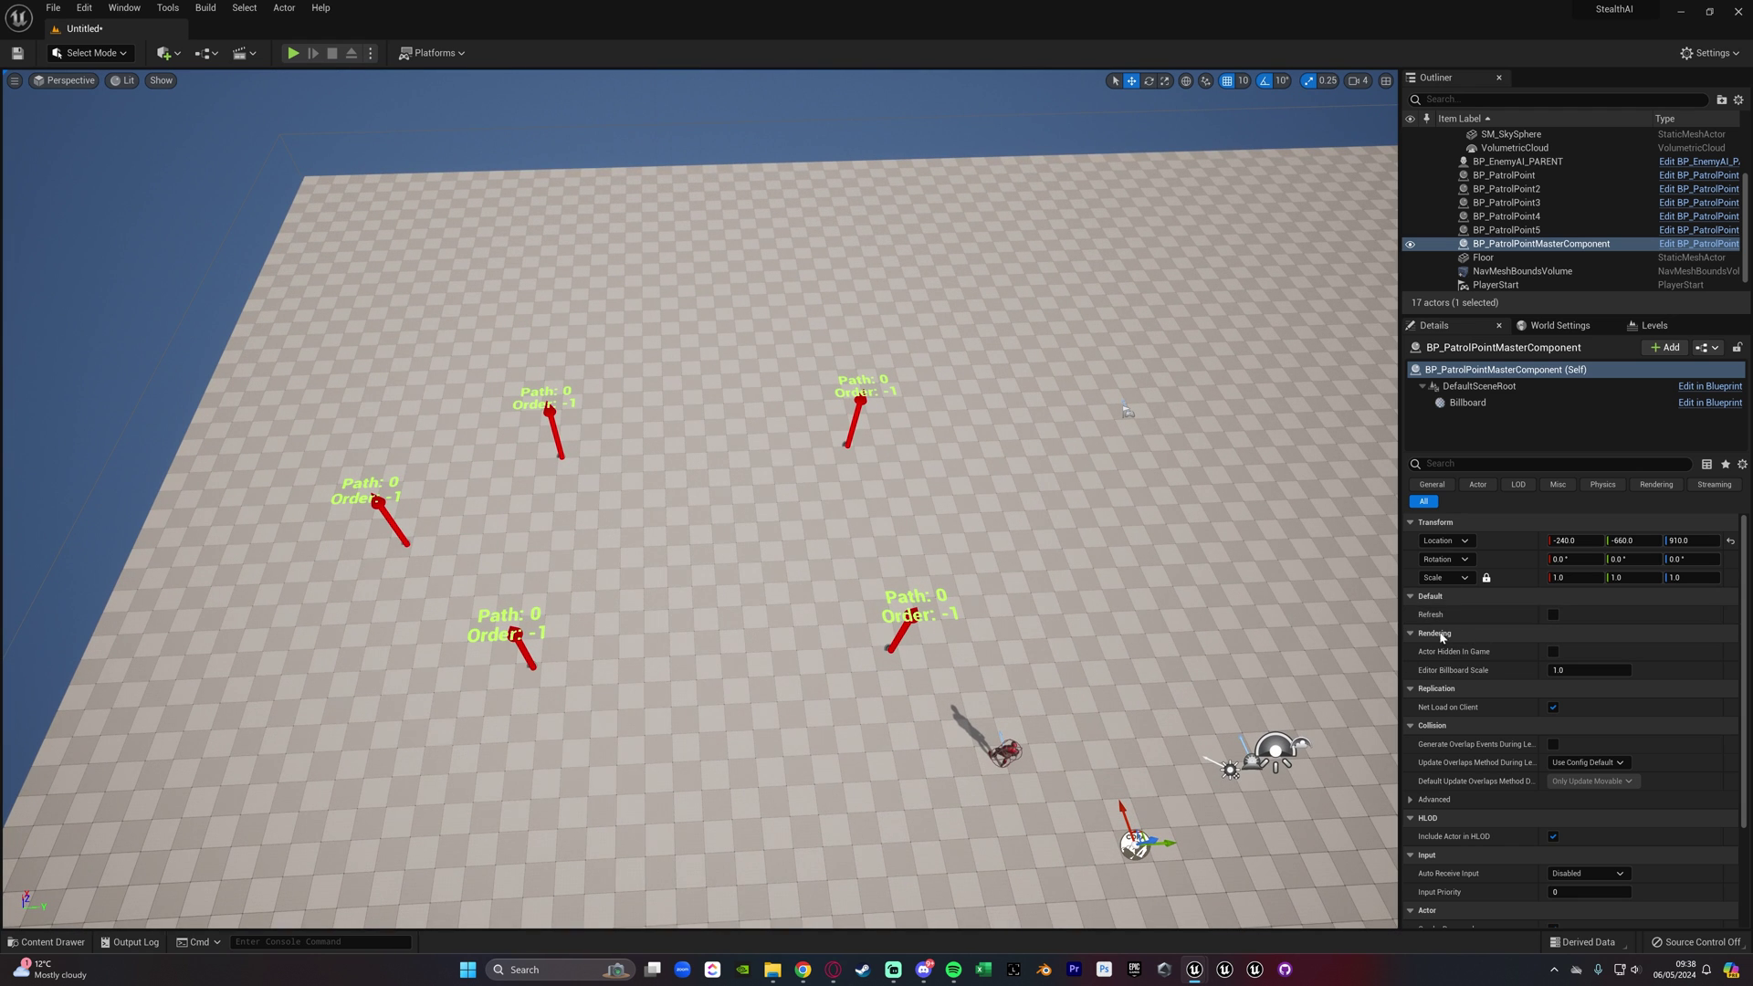
pyautogui.moveTo(1095, 534); pyautogui.dragTo(1095, 575, button='right')
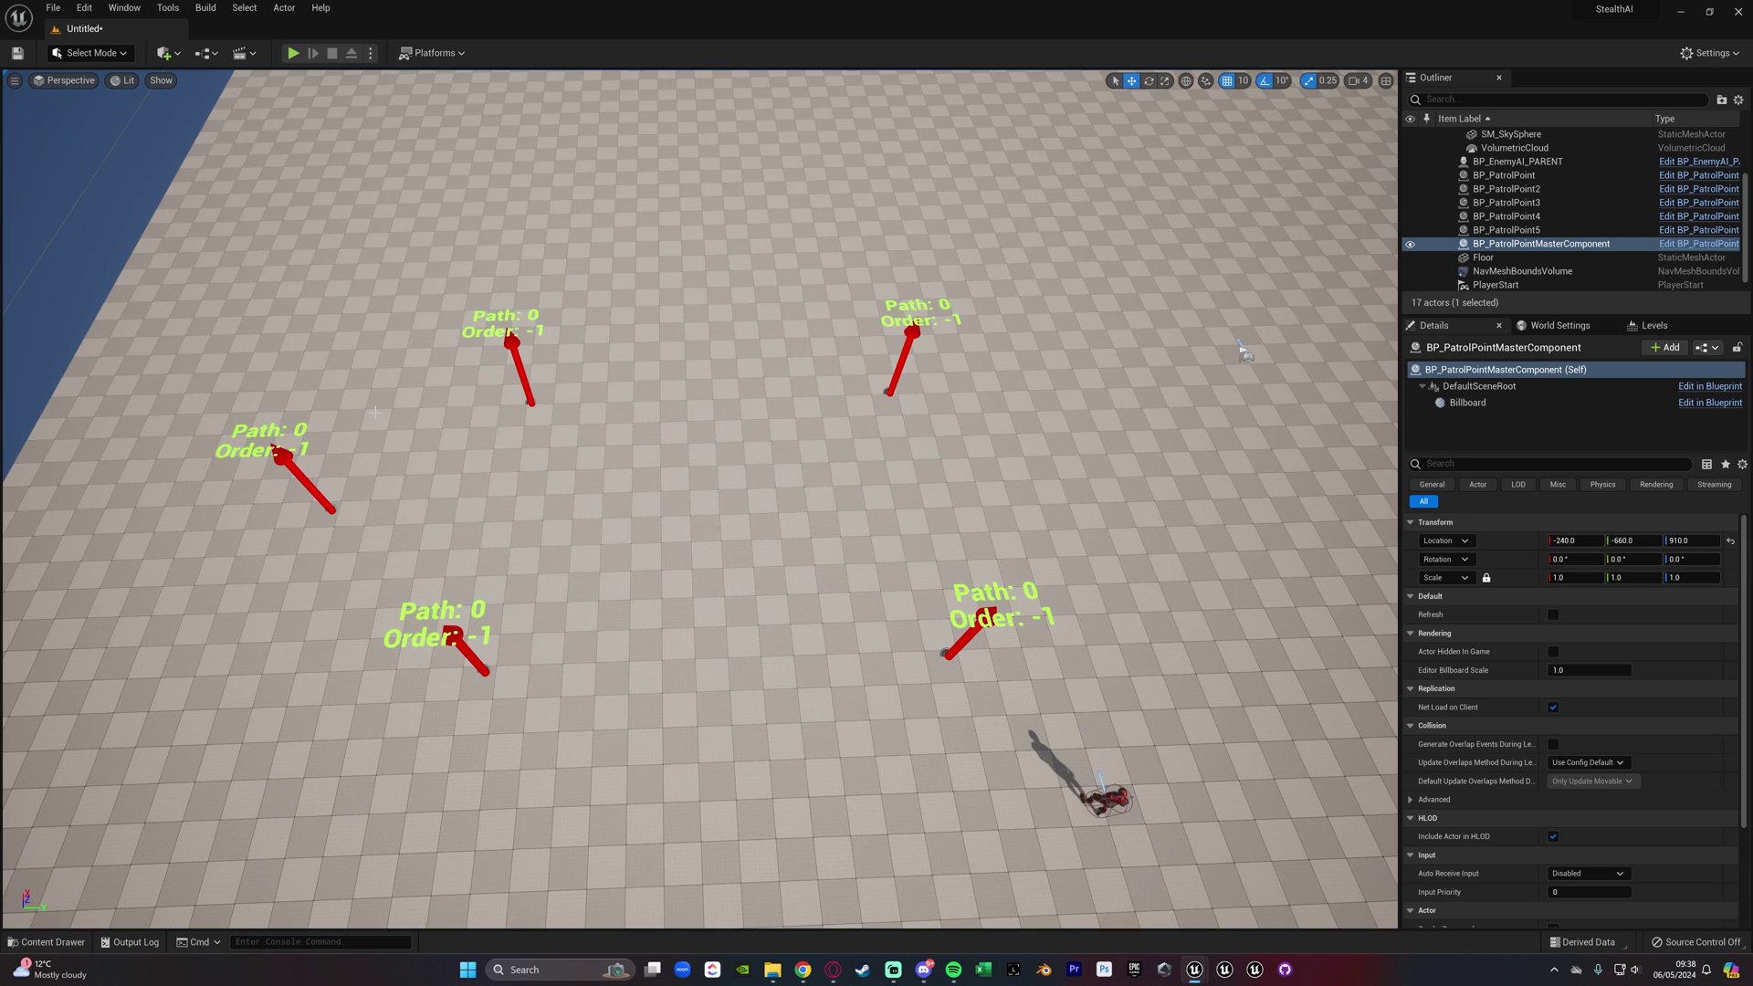
pyautogui.click(1552, 616)
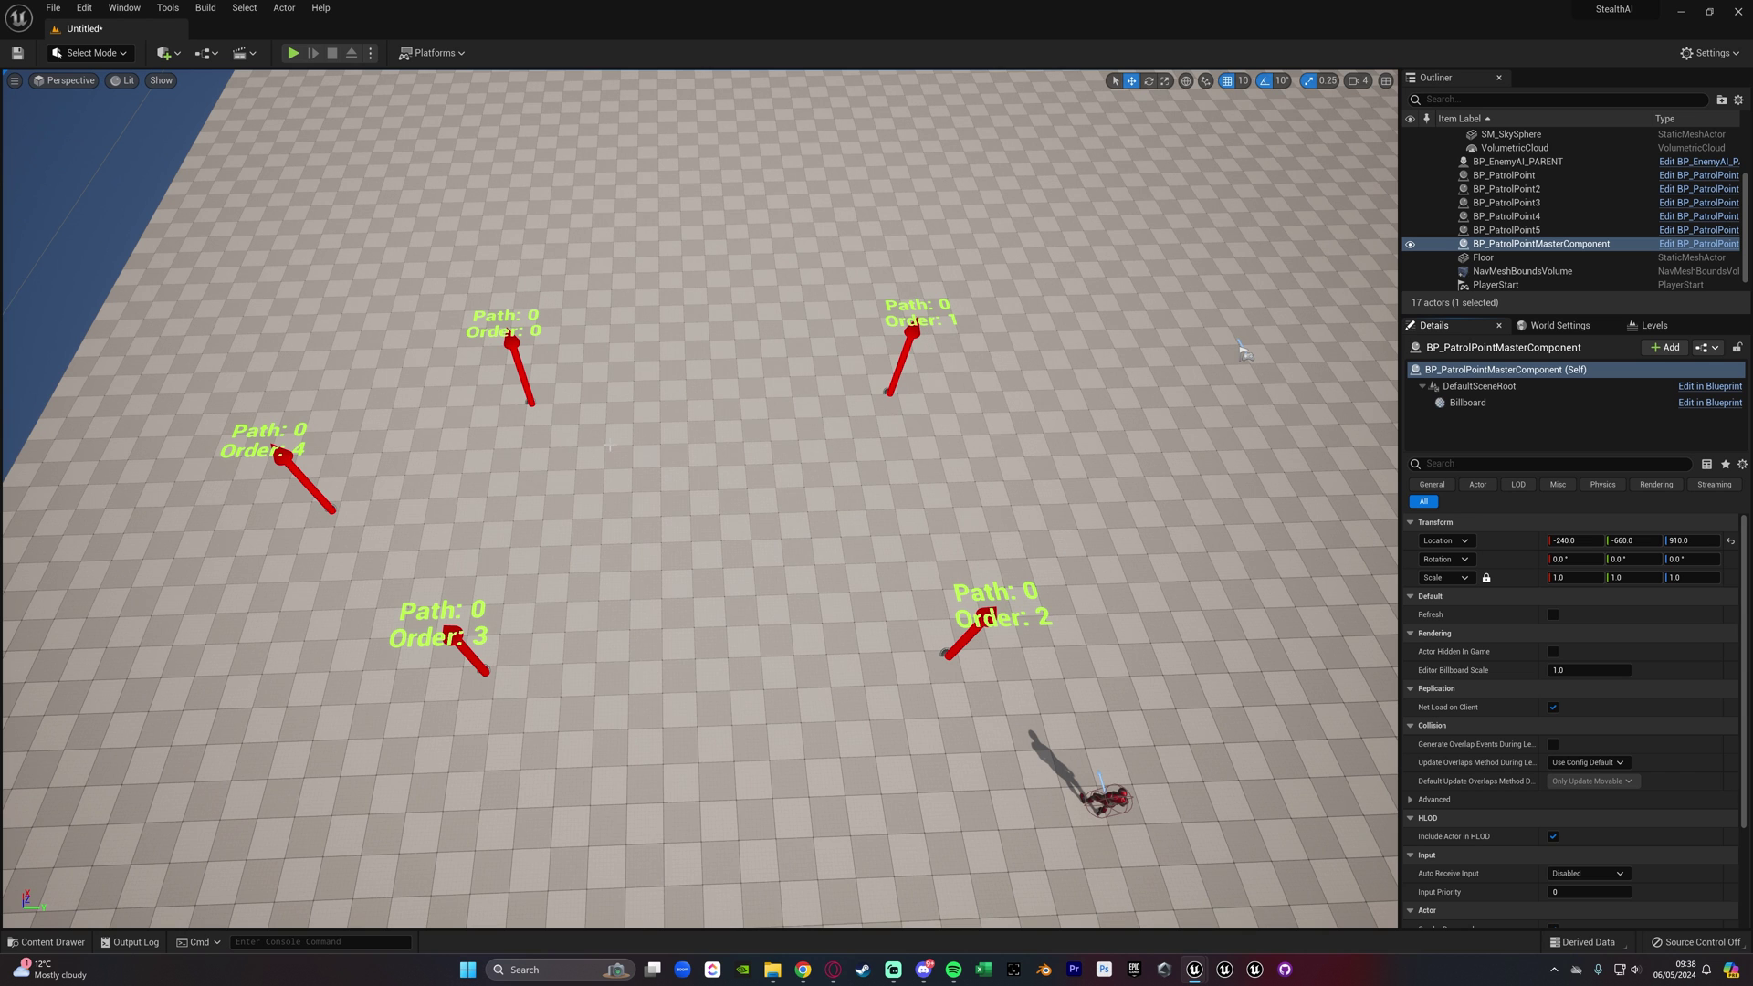
pyautogui.moveTo(699, 498); pyautogui.dragTo(676, 498, button='right')
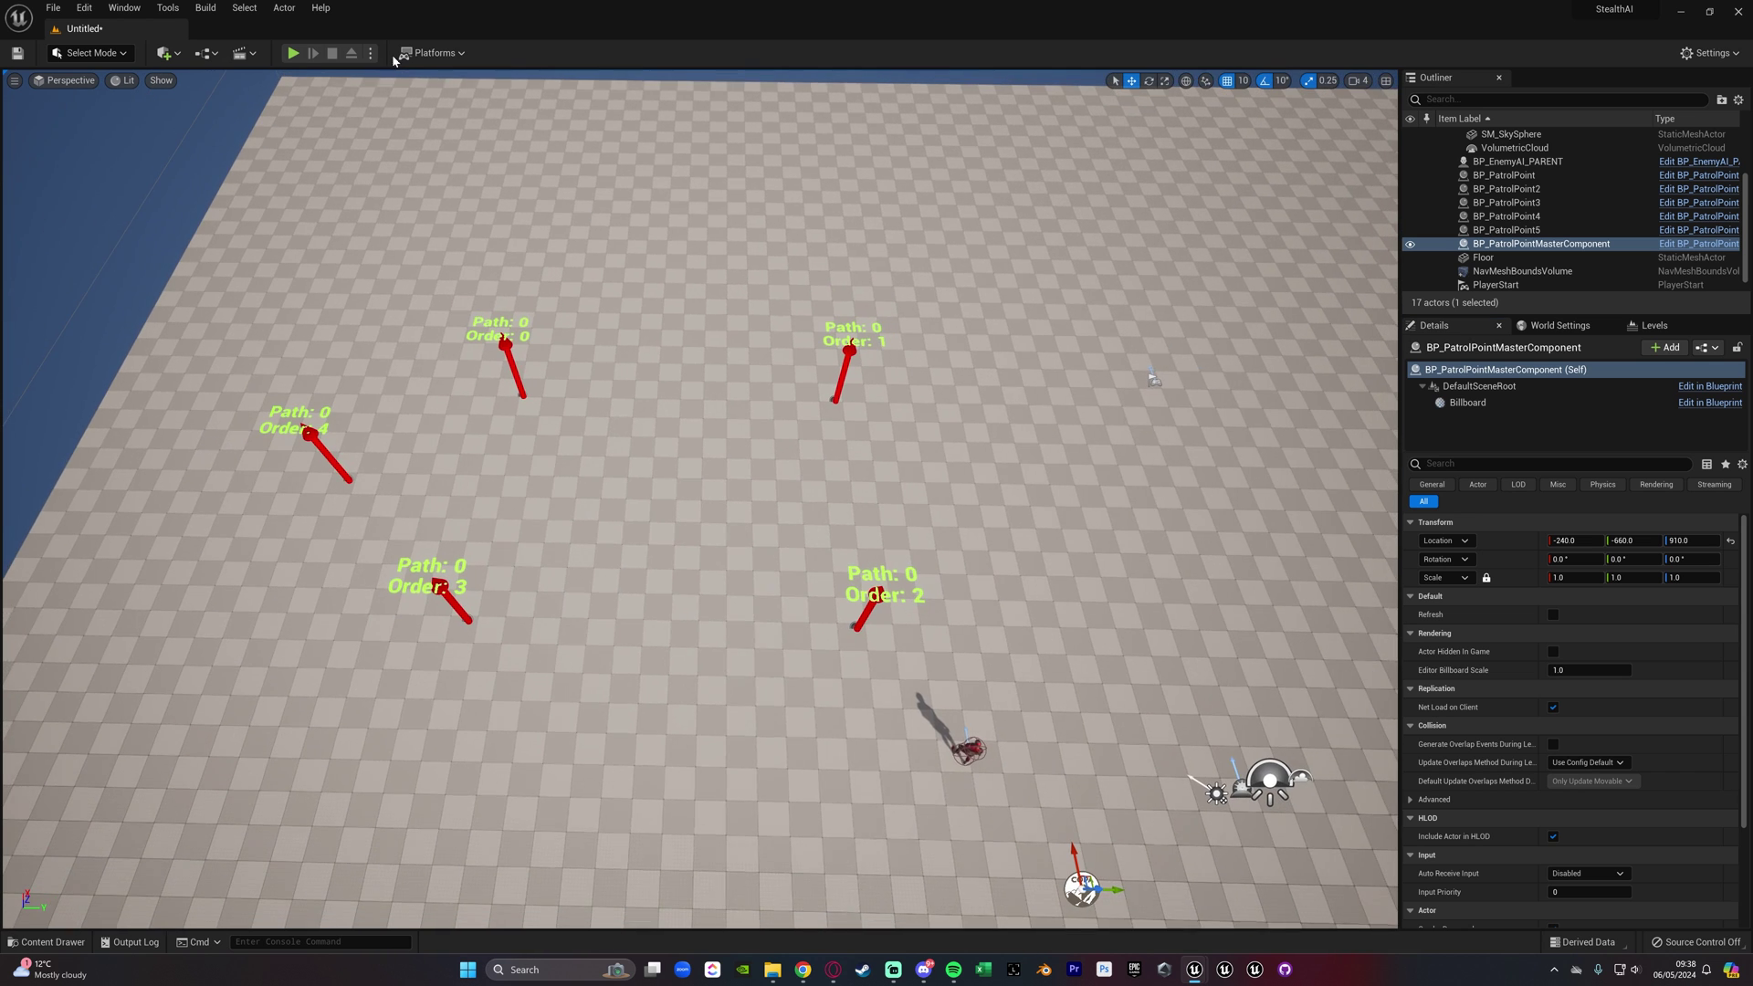
# Run the level in Simulate mode to watch the enemy walk its patrol path, and stop the simulation
pyautogui.click(372, 55)
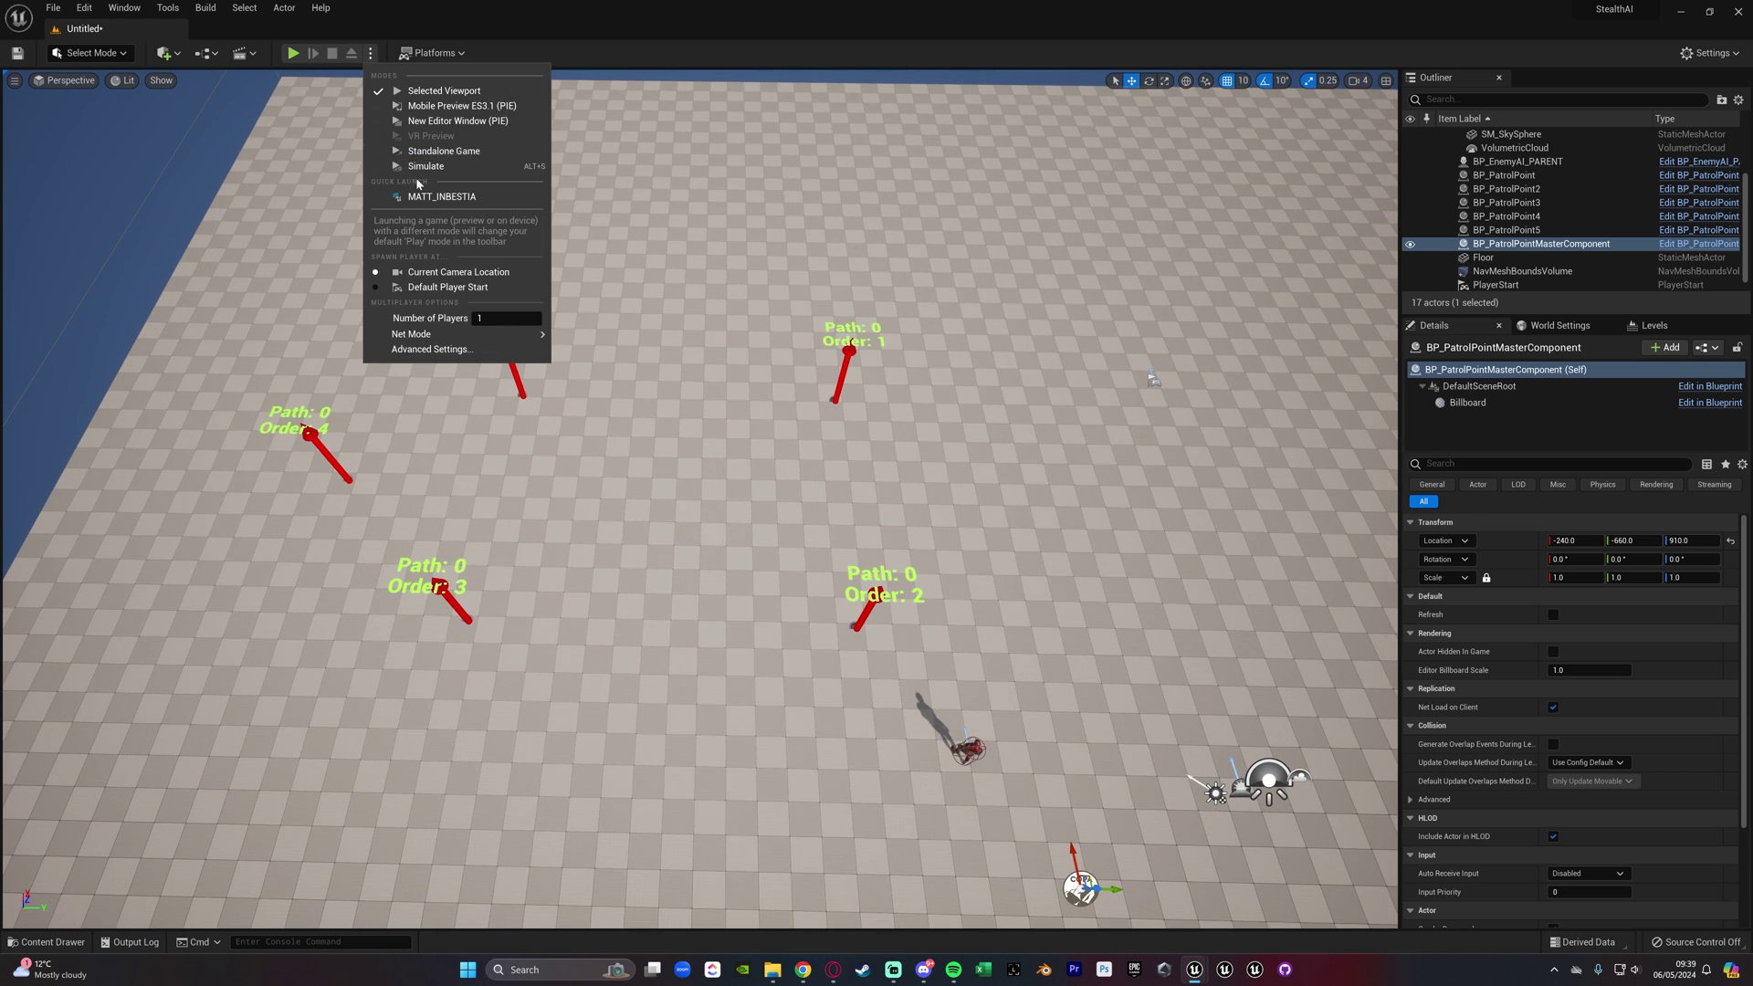
pyautogui.click(418, 171)
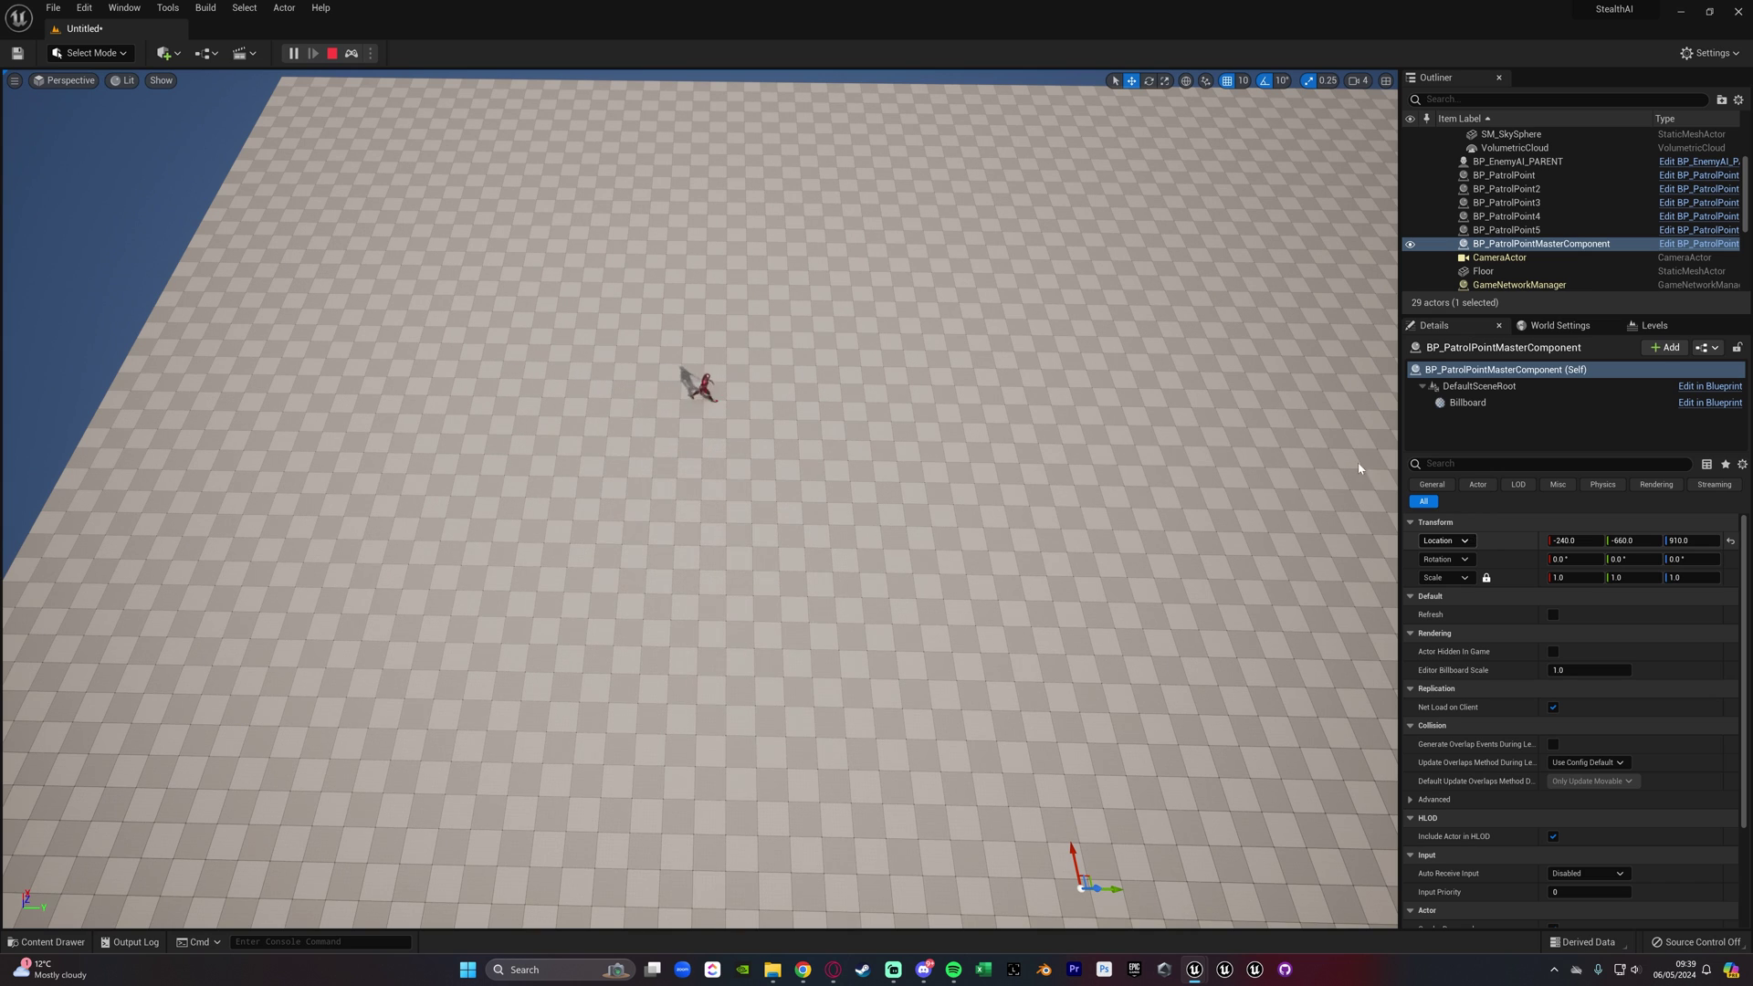
pyautogui.press('Escape')
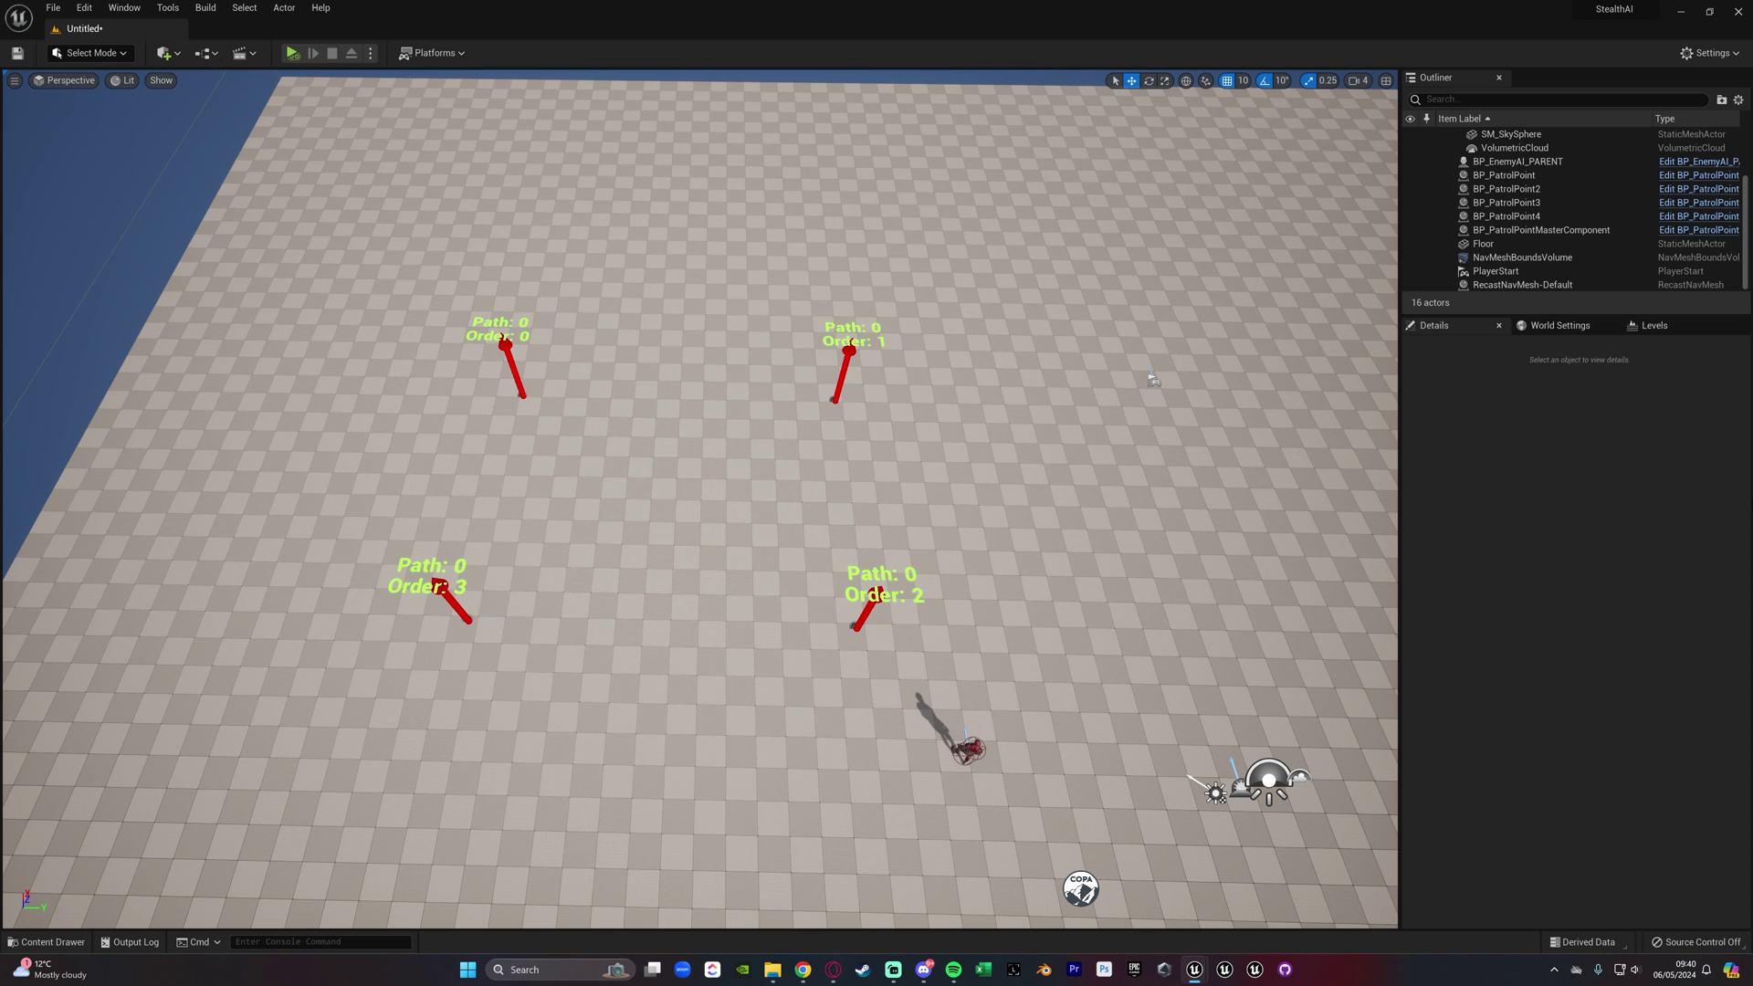
# Place a new BP_PatrolPoint at about X 1340, Y 200, apart from the first path, and set its Patrol Path Index to 1
pyautogui.moveTo(1242, 499); pyautogui.dragTo(1059, 548, button='right')
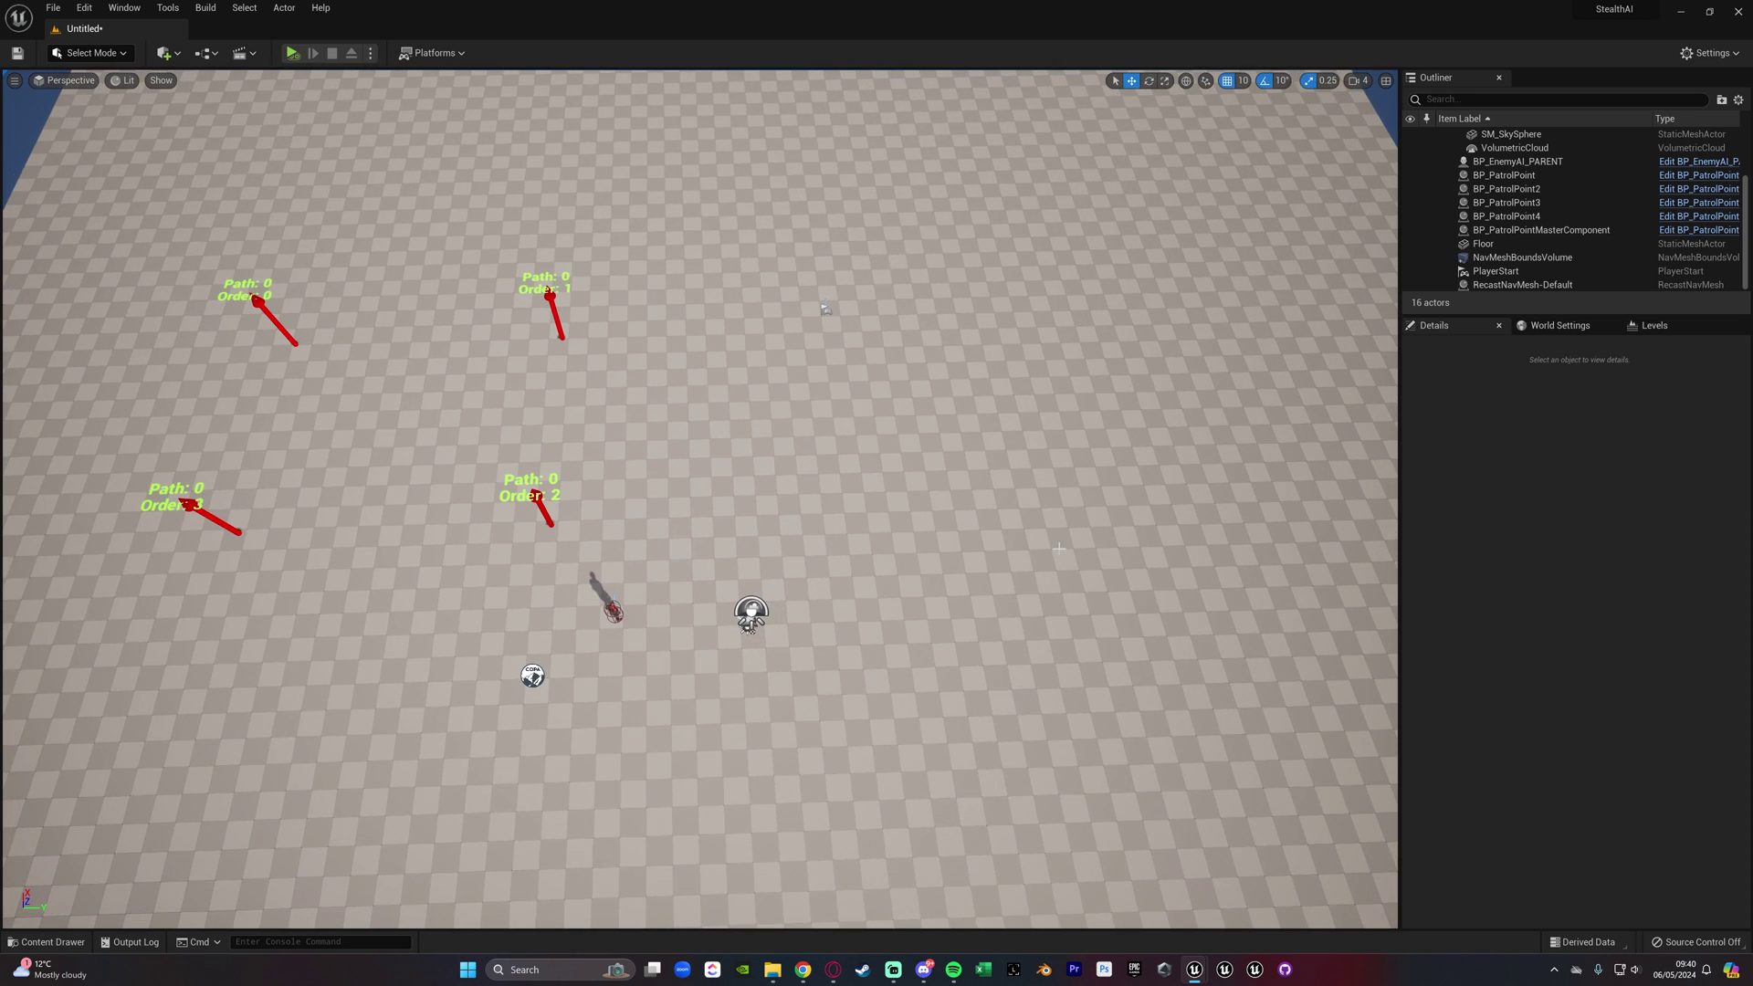
pyautogui.hotkey('ctrl', 'space')
pyautogui.moveTo(790, 731); pyautogui.dragTo(768, 375)
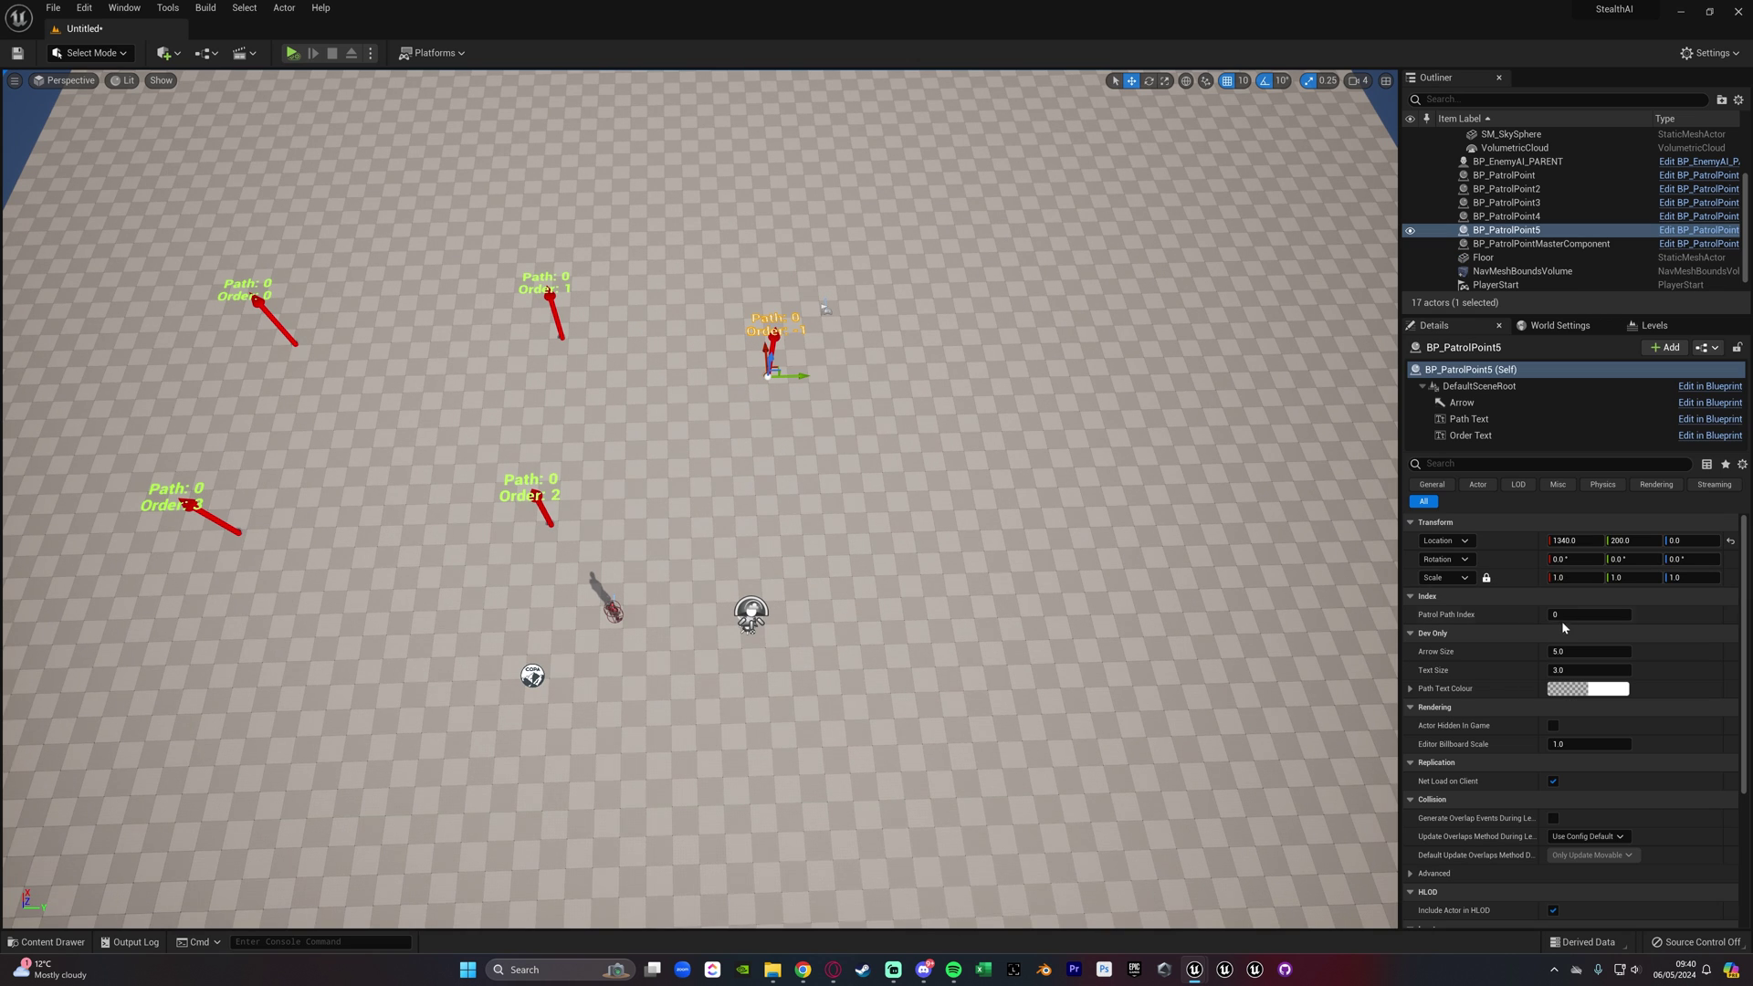
pyautogui.click(1589, 614)
pyautogui.scroll(-4, 849, 461)
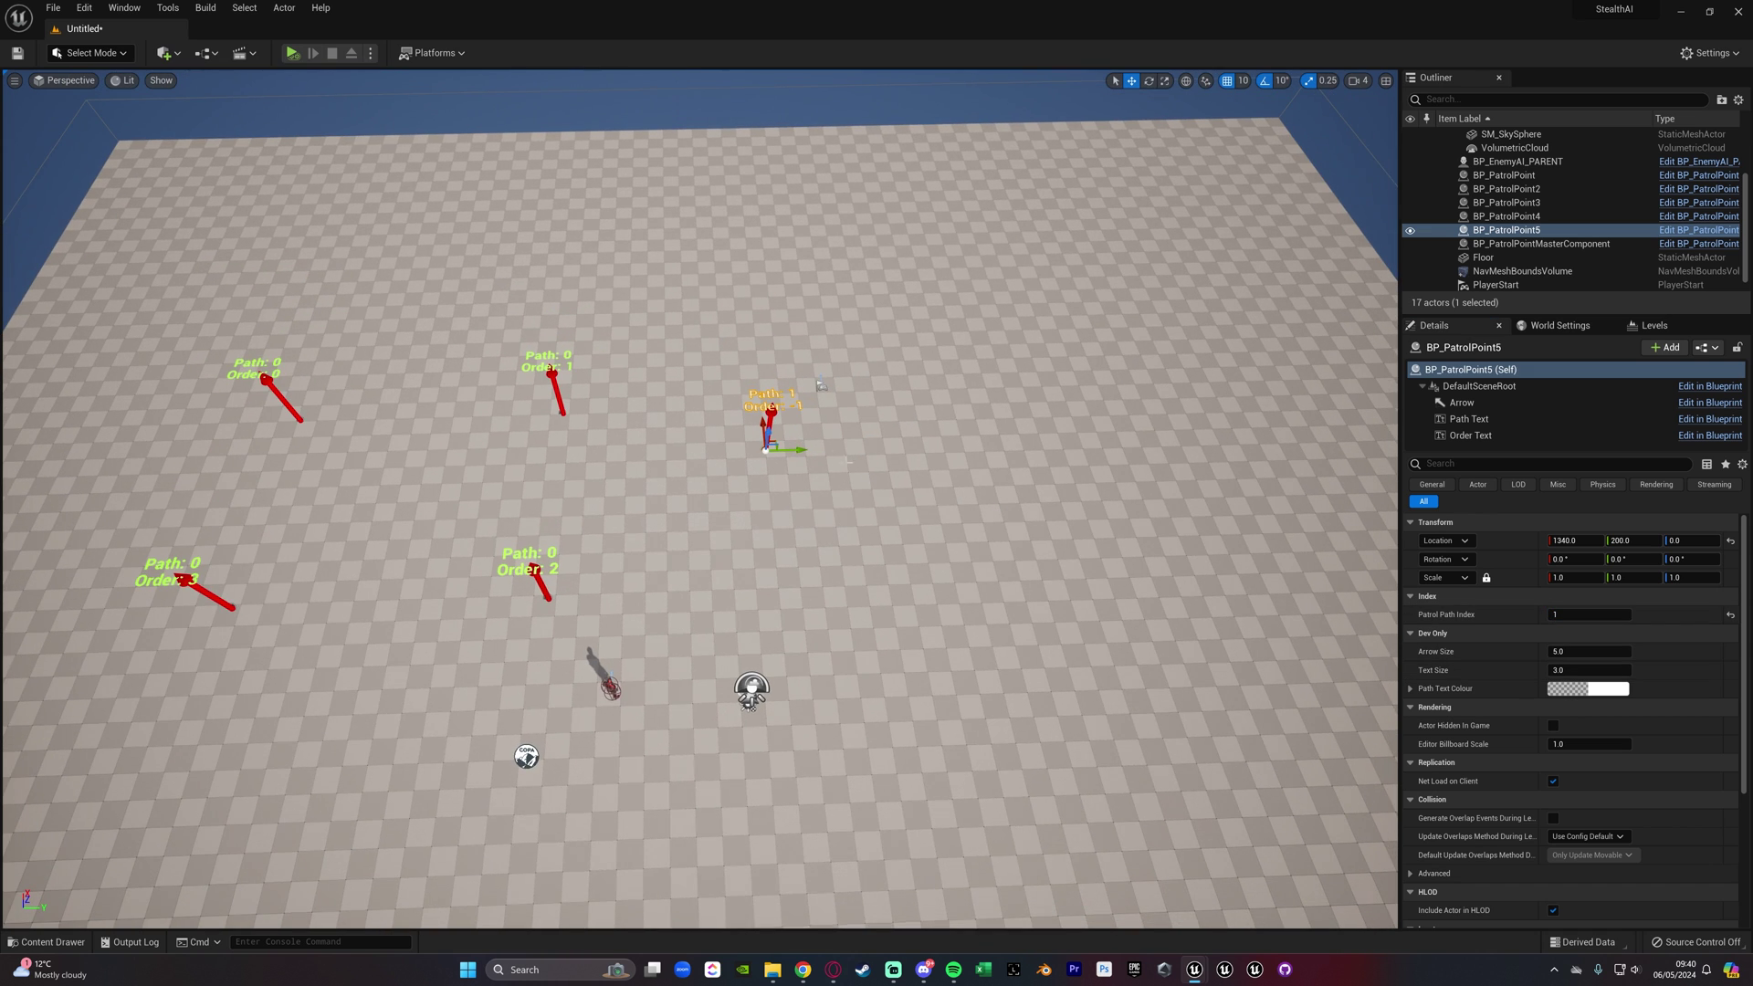
# Duplicate the Path 1 patrol point three times to form a four-point loop beside the first path, with the last copy at X 600, Y 50
pyautogui.keyDown('alt'); pyautogui.moveTo(796, 451); pyautogui.dragTo(962, 401); pyautogui.keyUp('alt')
pyautogui.keyDown('alt'); pyautogui.moveTo(962, 401); pyautogui.dragTo(962, 431); pyautogui.keyUp('alt')
pyautogui.keyDown('alt'); pyautogui.moveTo(958, 363); pyautogui.dragTo(776, 551); pyautogui.keyUp('alt')
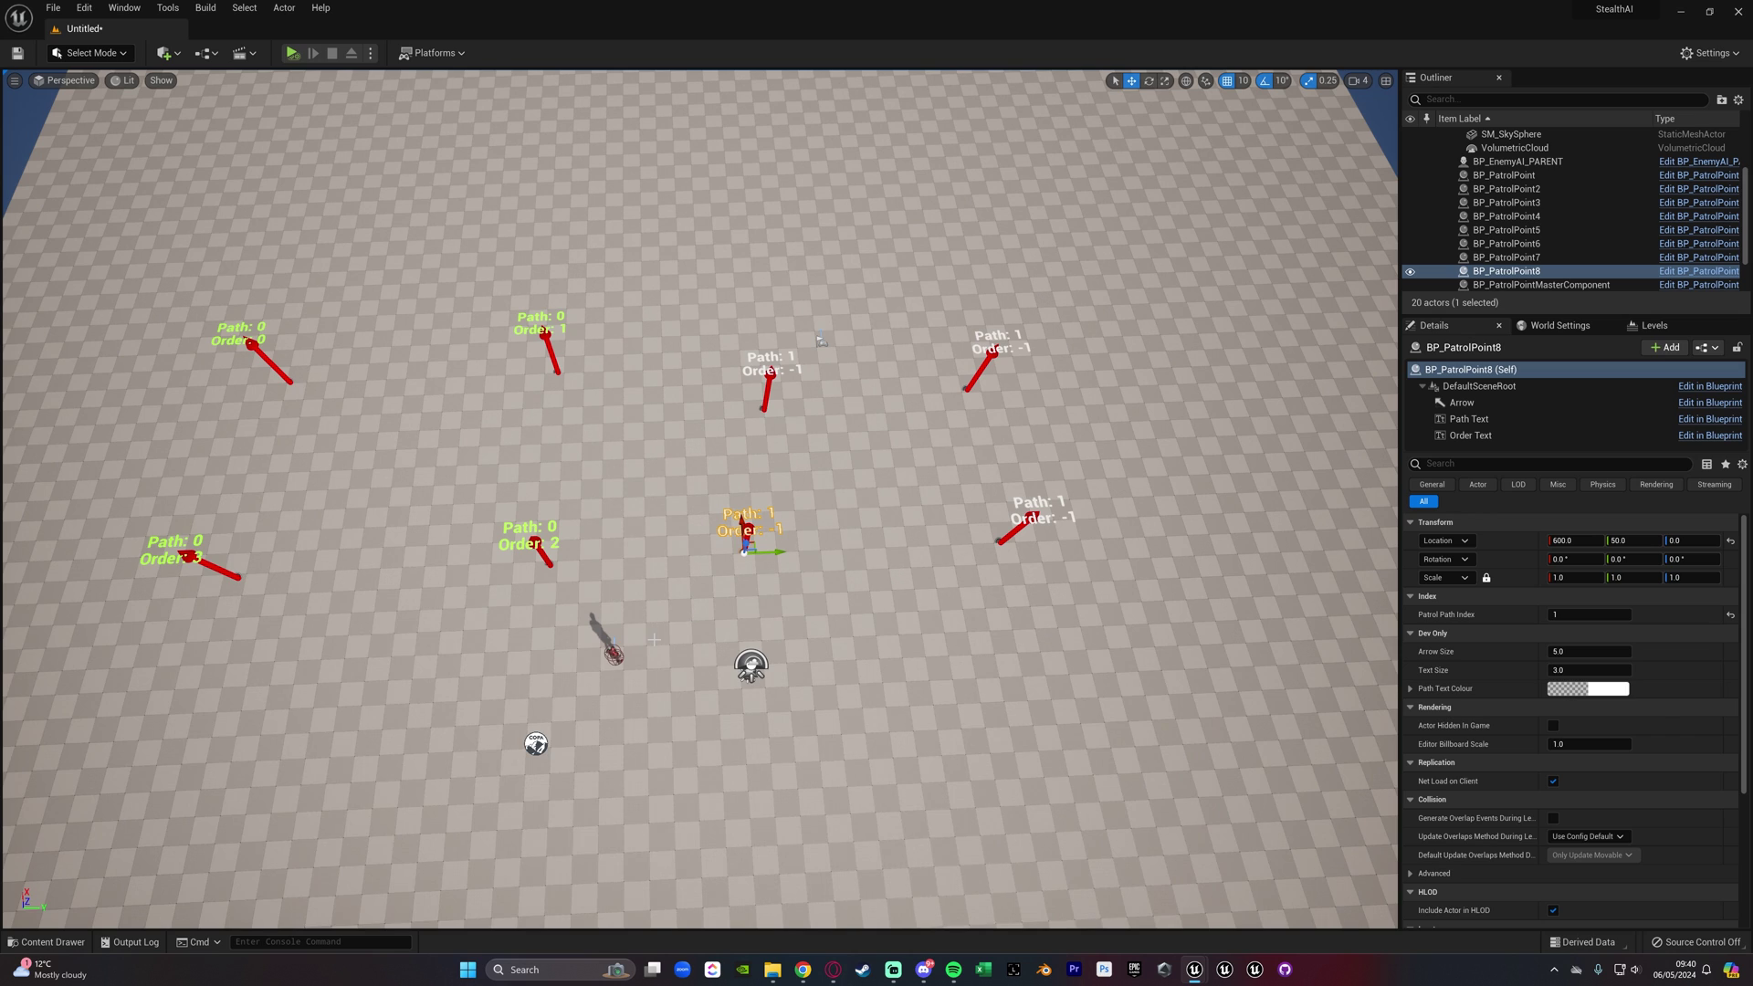
# Place a second BP_EnemyAI_PARENT next to the first enemy at about X 210, Y -250 and set its AI Type to Patrol
pyautogui.hotkey('ctrl', 'space')
pyautogui.moveTo(685, 716); pyautogui.dragTo(677, 632)
pyautogui.moveTo(677, 632)
pyautogui.mouseDown(button='right')
pyautogui.moveTo(677, 511)
pyautogui.moveTo(676, 602)
pyautogui.mouseUp(button='right')
pyautogui.press('w')
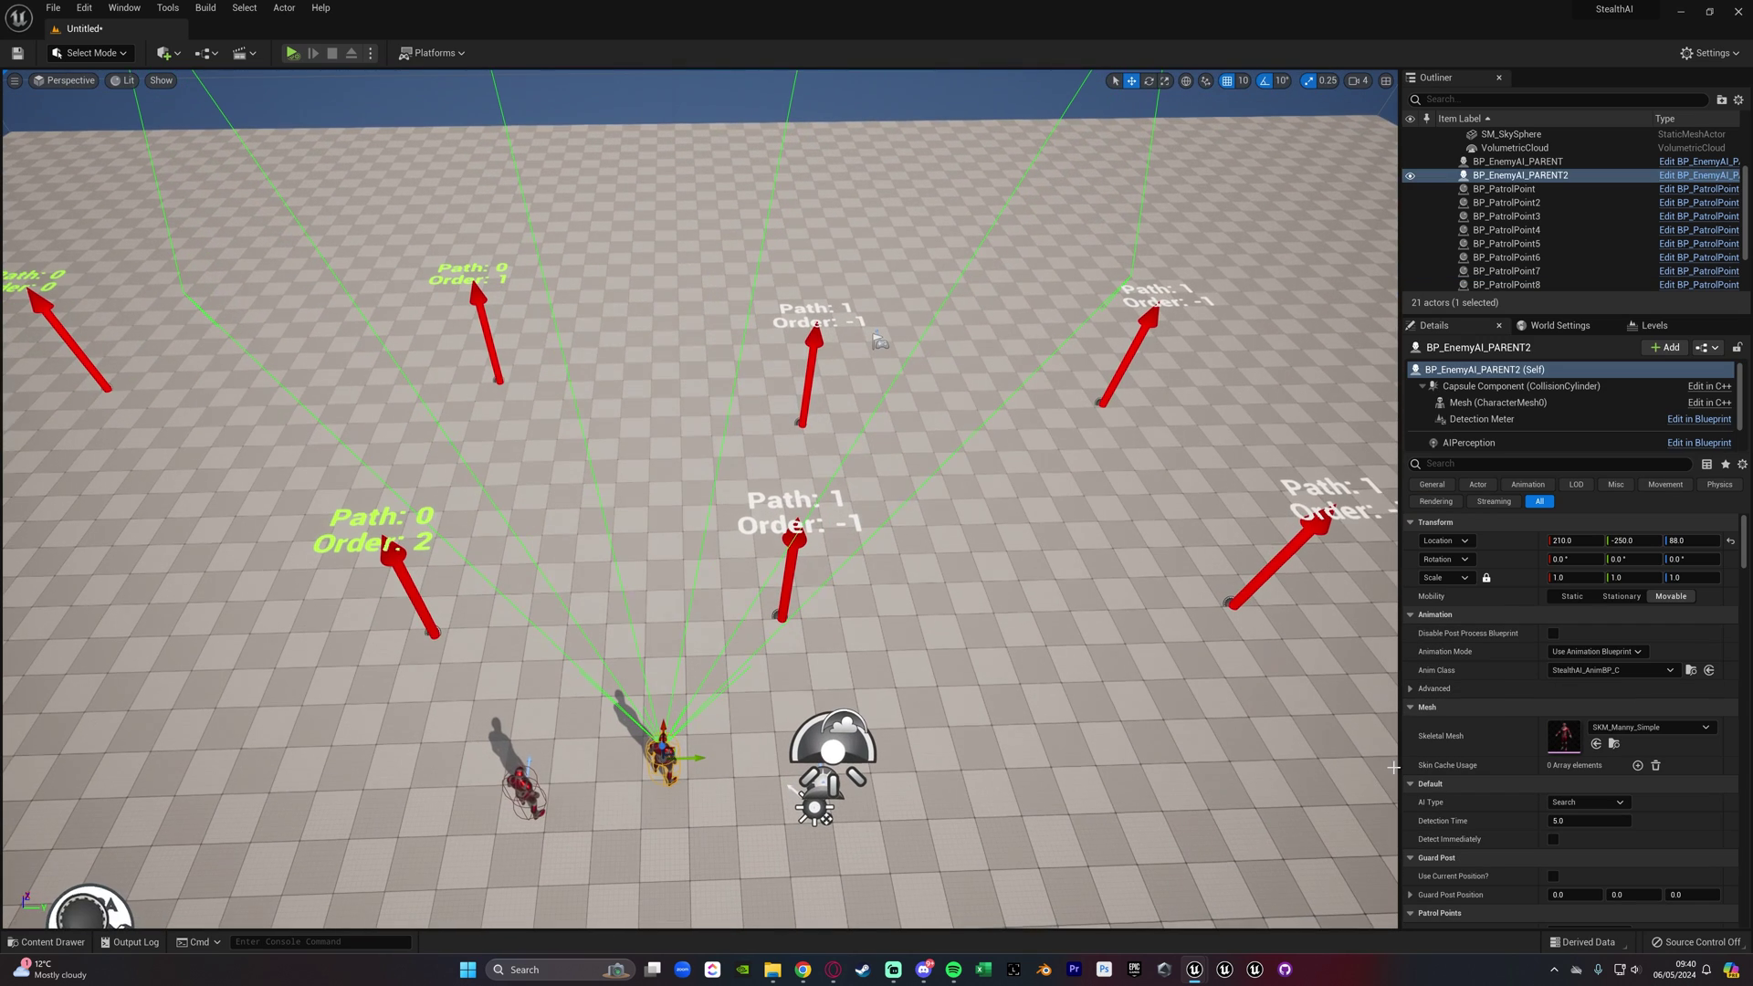
pyautogui.click(1587, 801)
pyautogui.click(1580, 835)
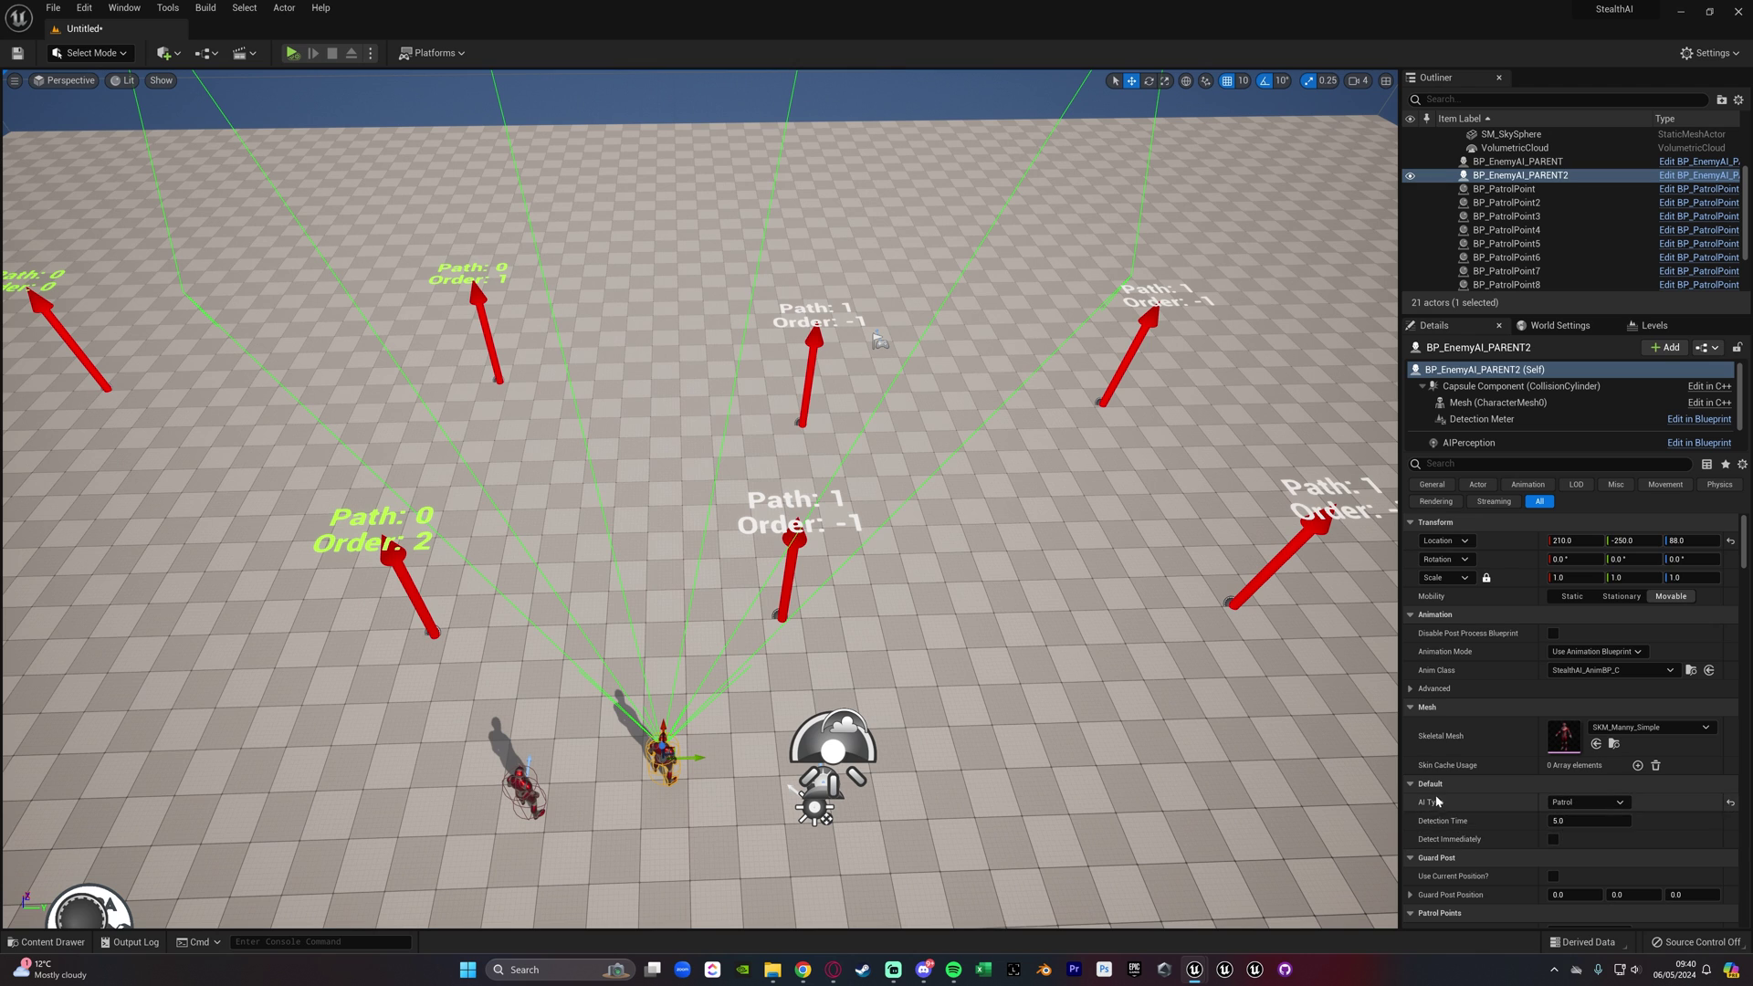
# Check which path the first enemy uses and set the second enemy's Patrol Path Index to 1
pyautogui.scroll(-4, 1437, 801)
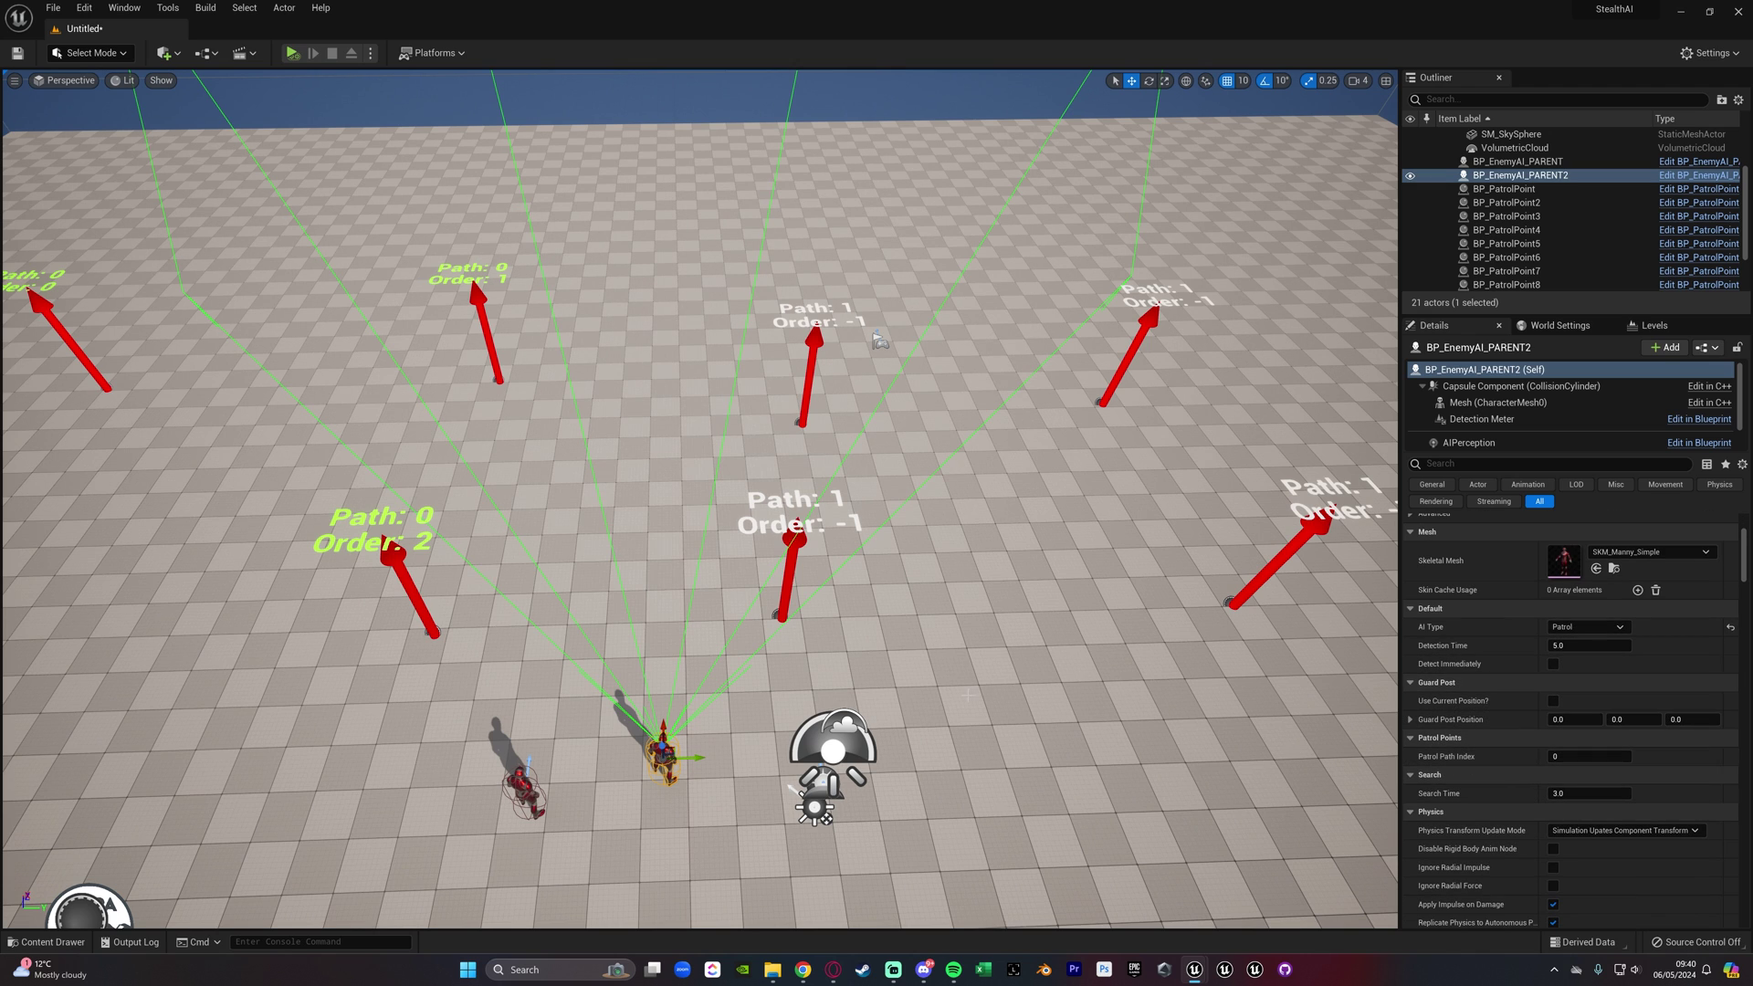
pyautogui.click(514, 782)
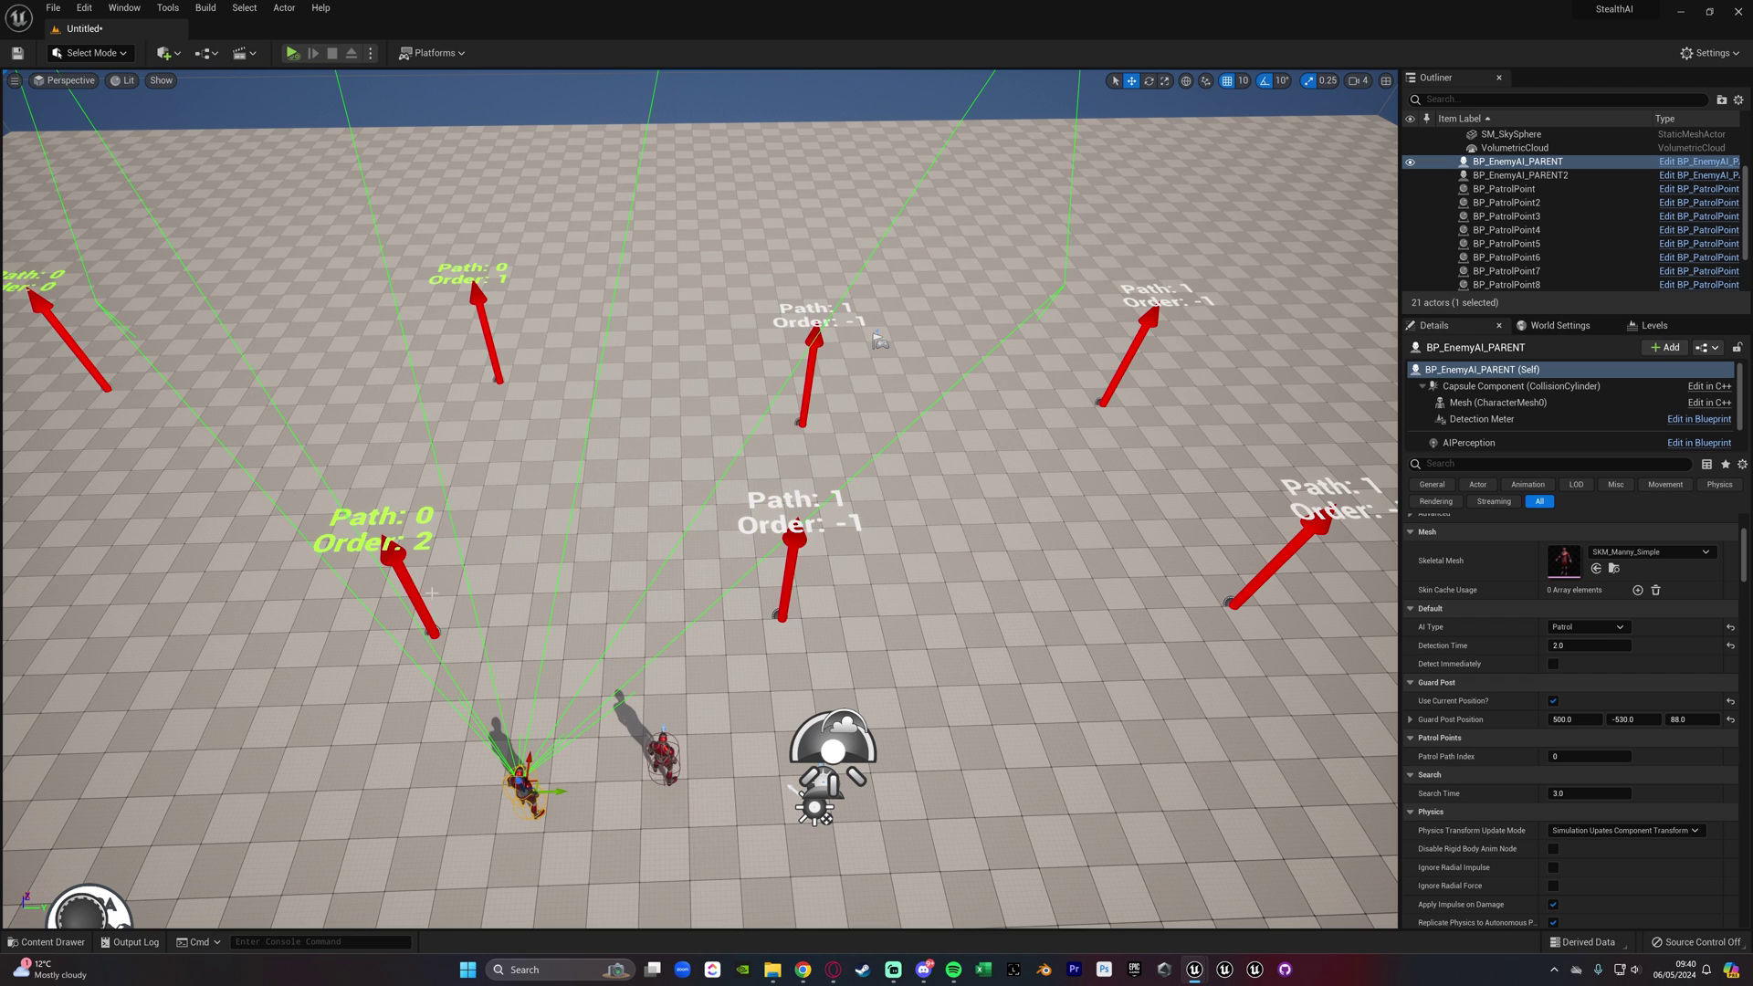
pyautogui.click(388, 555)
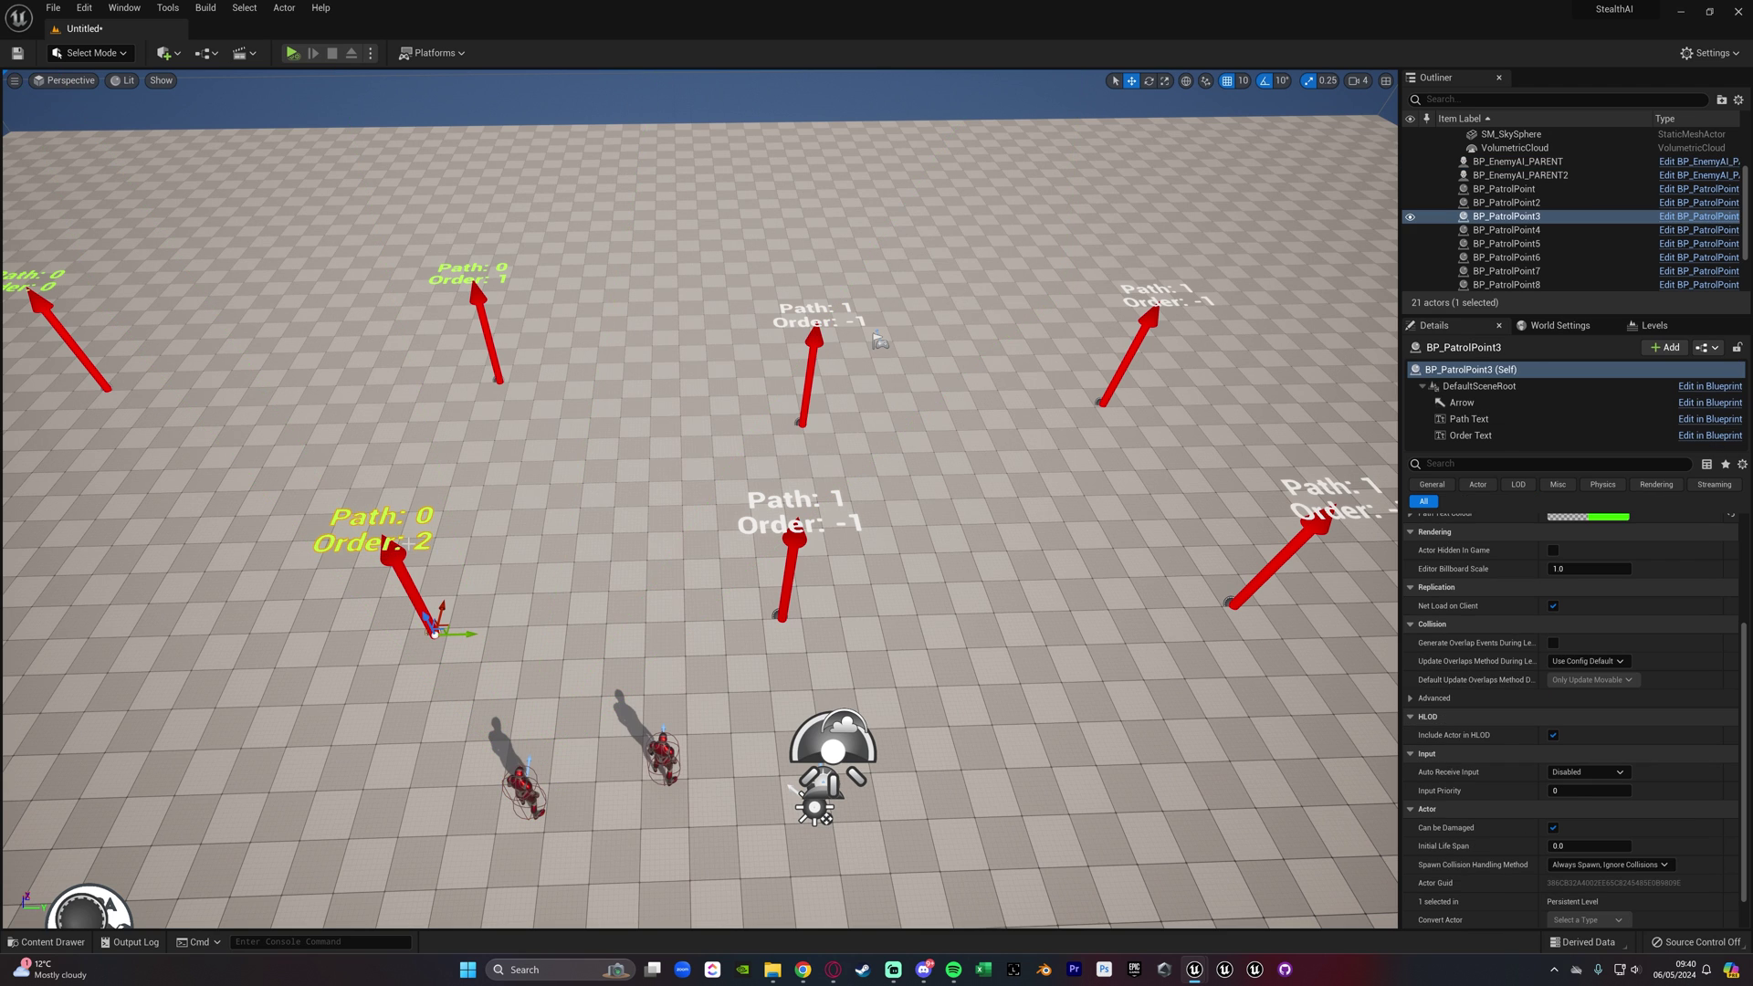
pyautogui.click(797, 542)
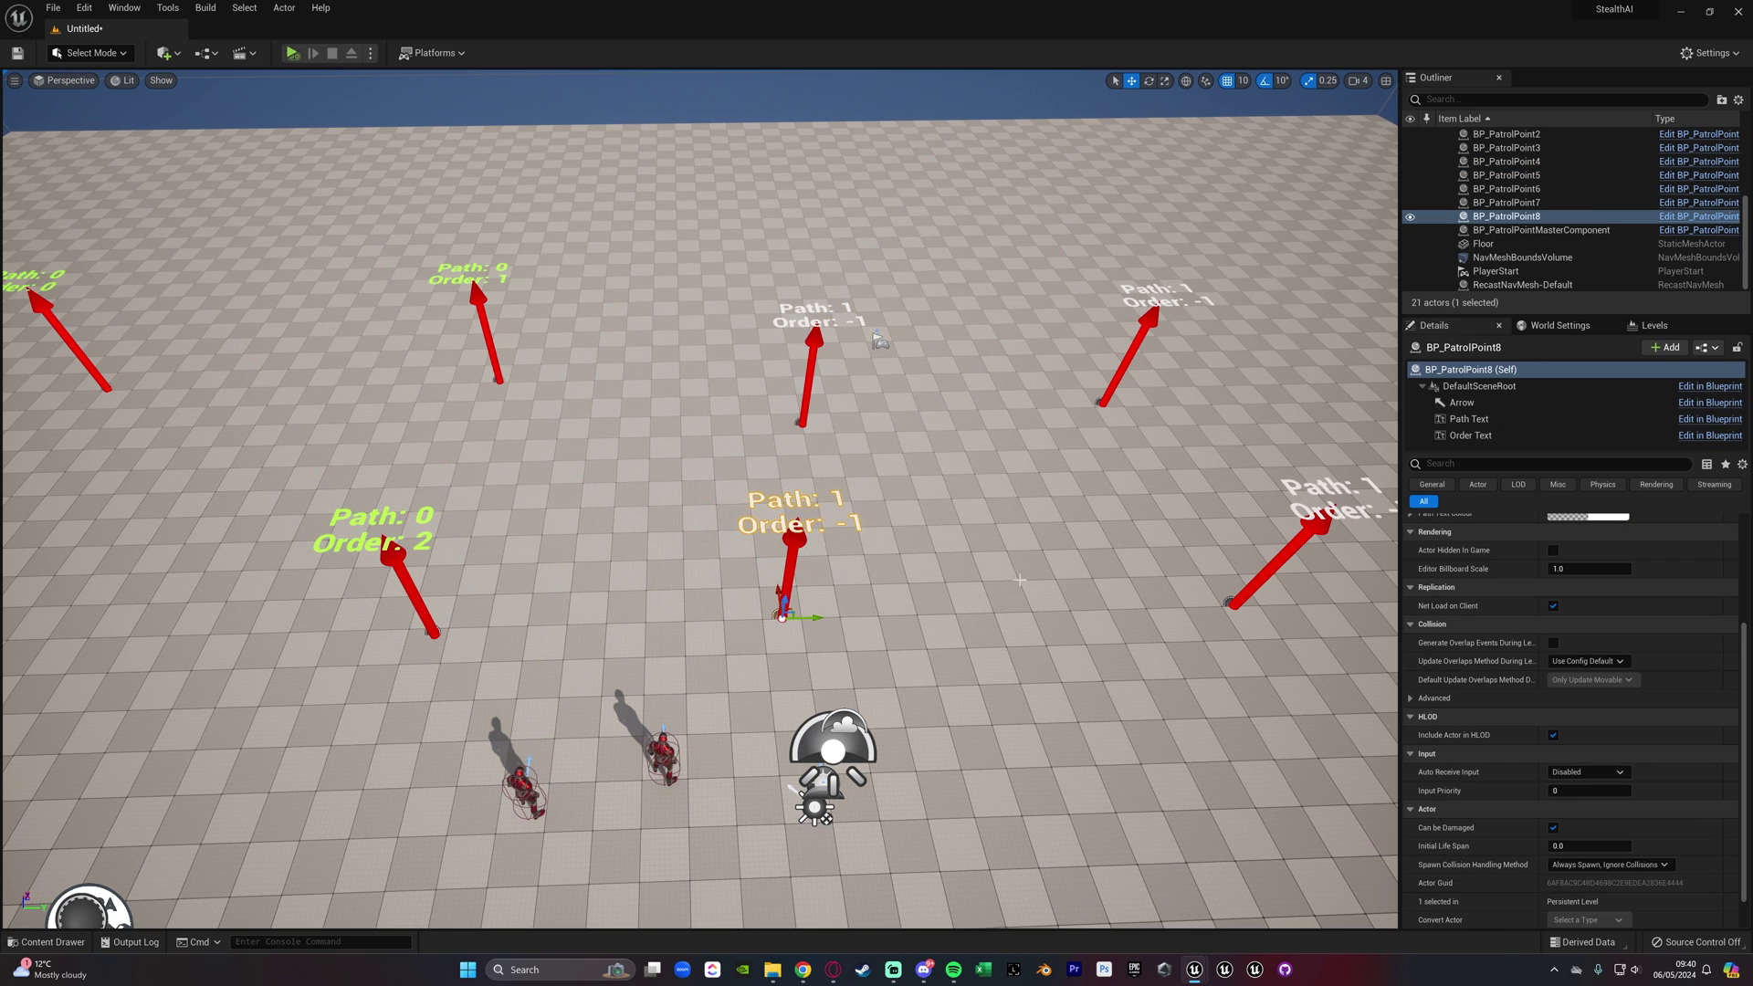
pyautogui.click(655, 749)
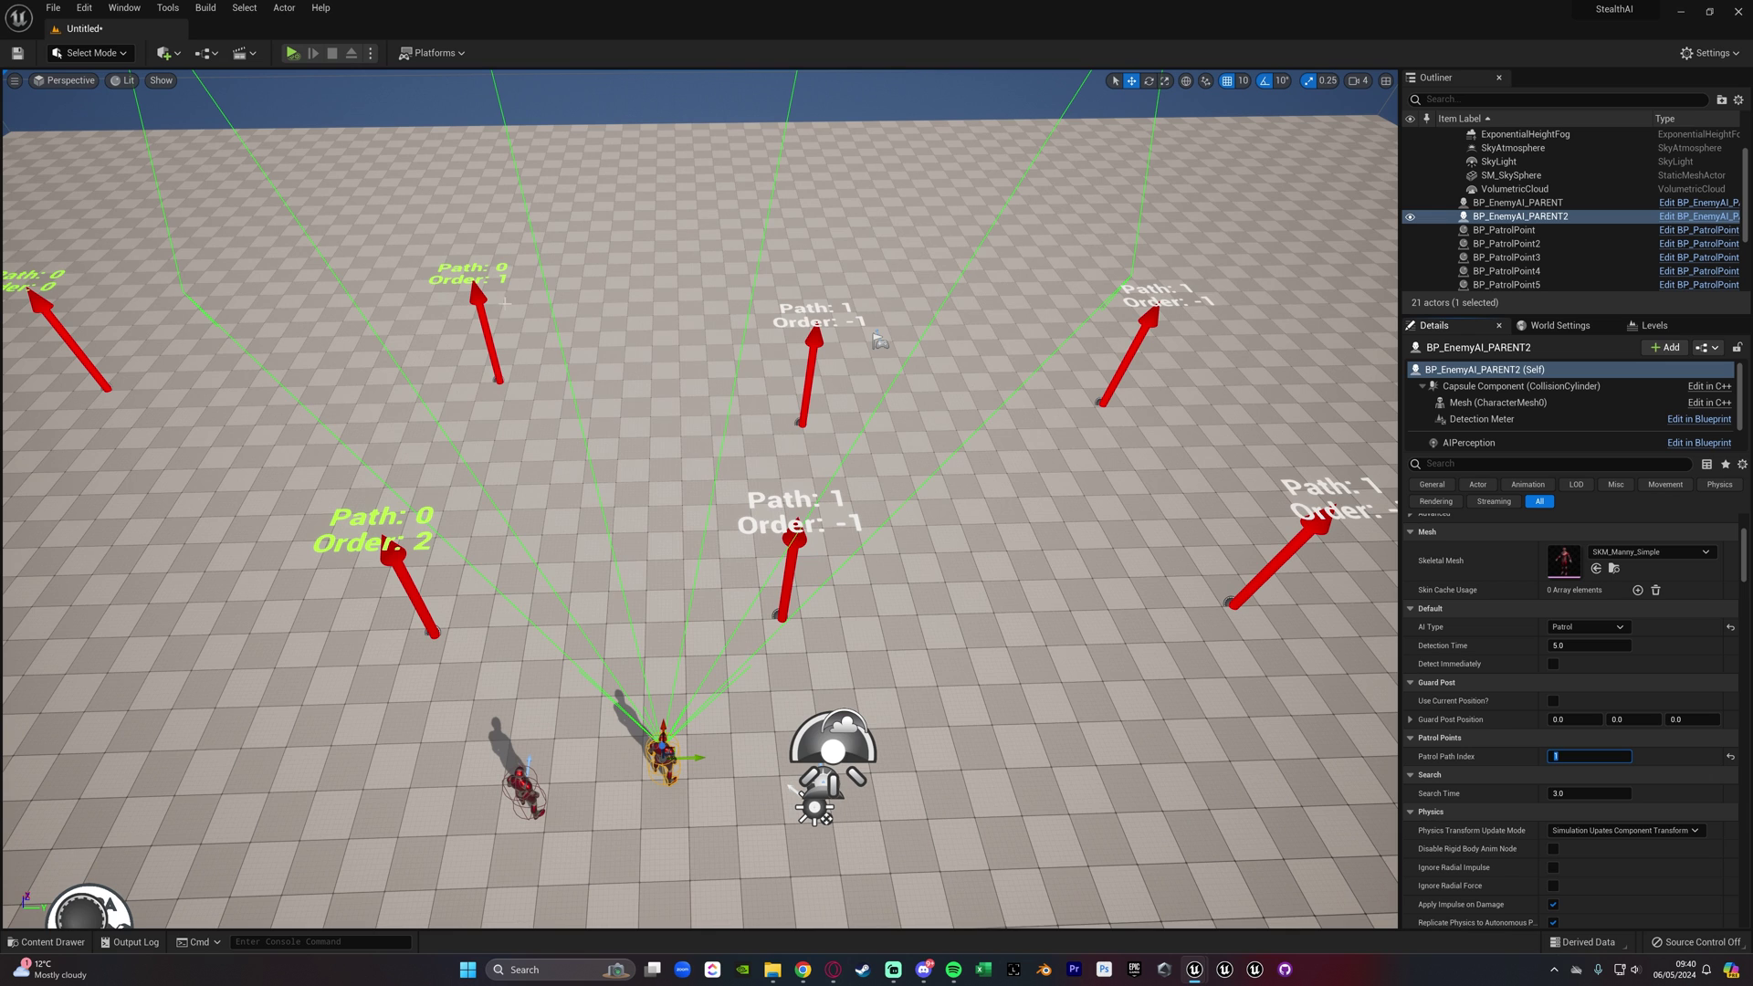
# Run Refresh on BP_PatrolPointMasterComponent again to assign the order of the Path 1 points
pyautogui.moveTo(628, 650); pyautogui.dragTo(288, 733, button='right')
pyautogui.click(283, 701)
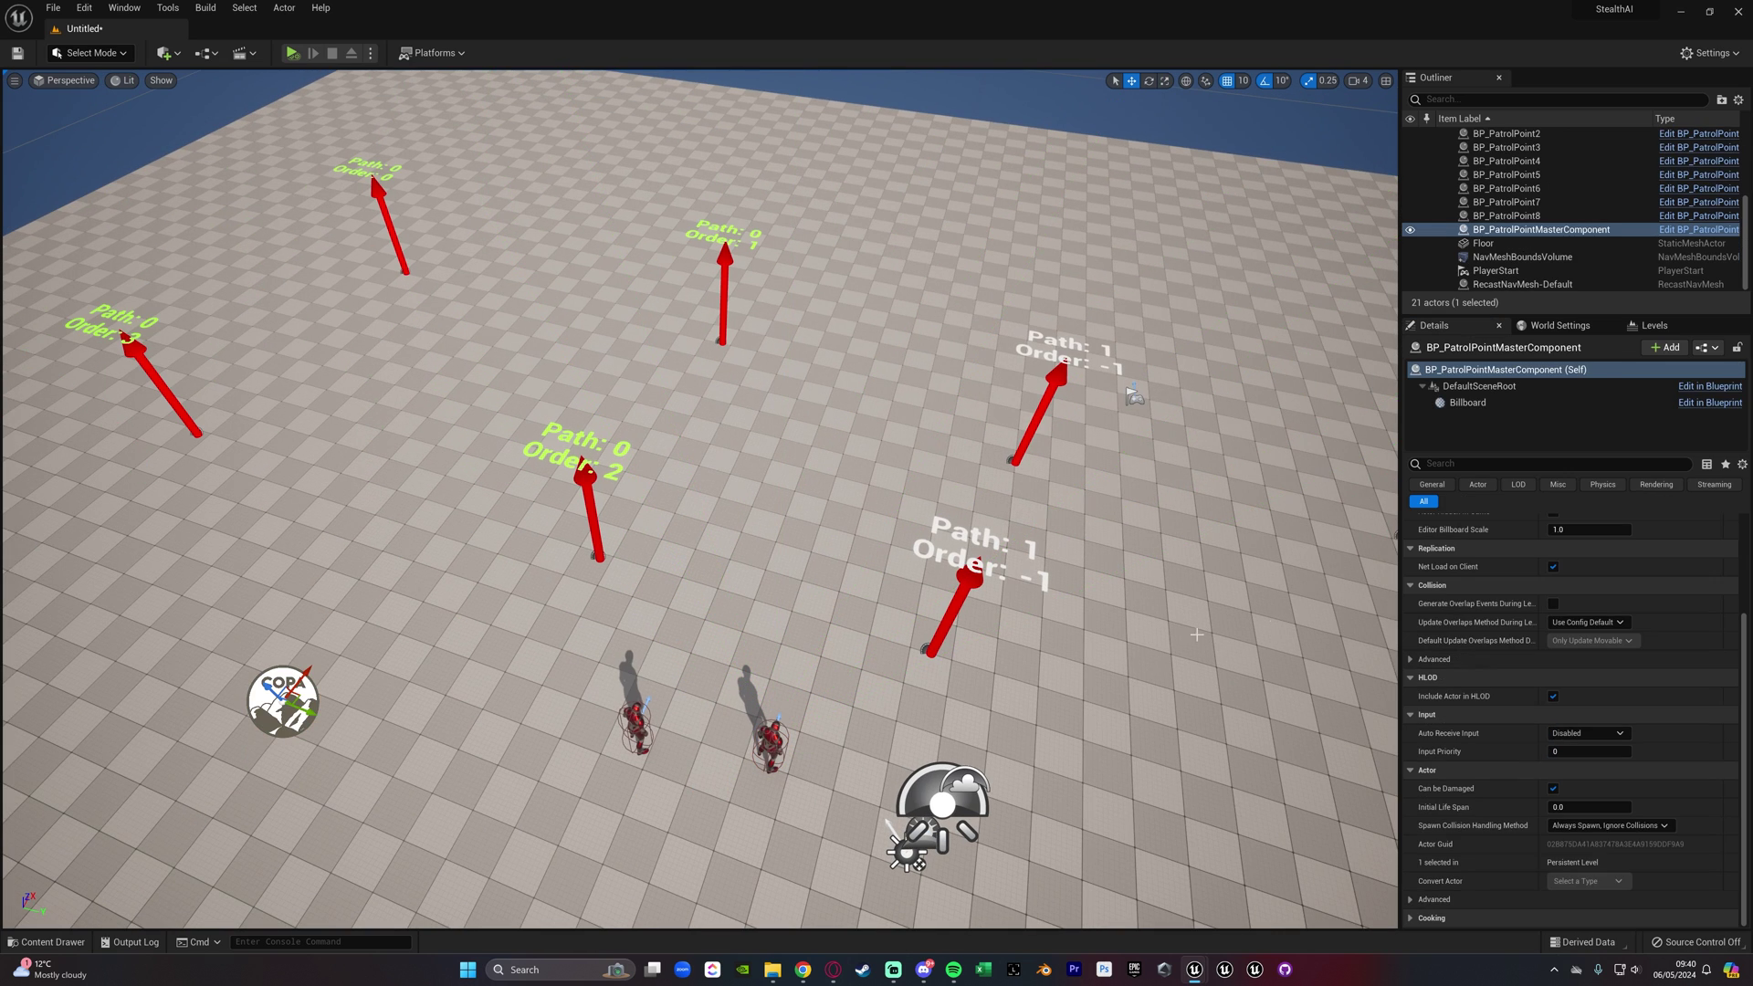
pyautogui.click(1553, 615)
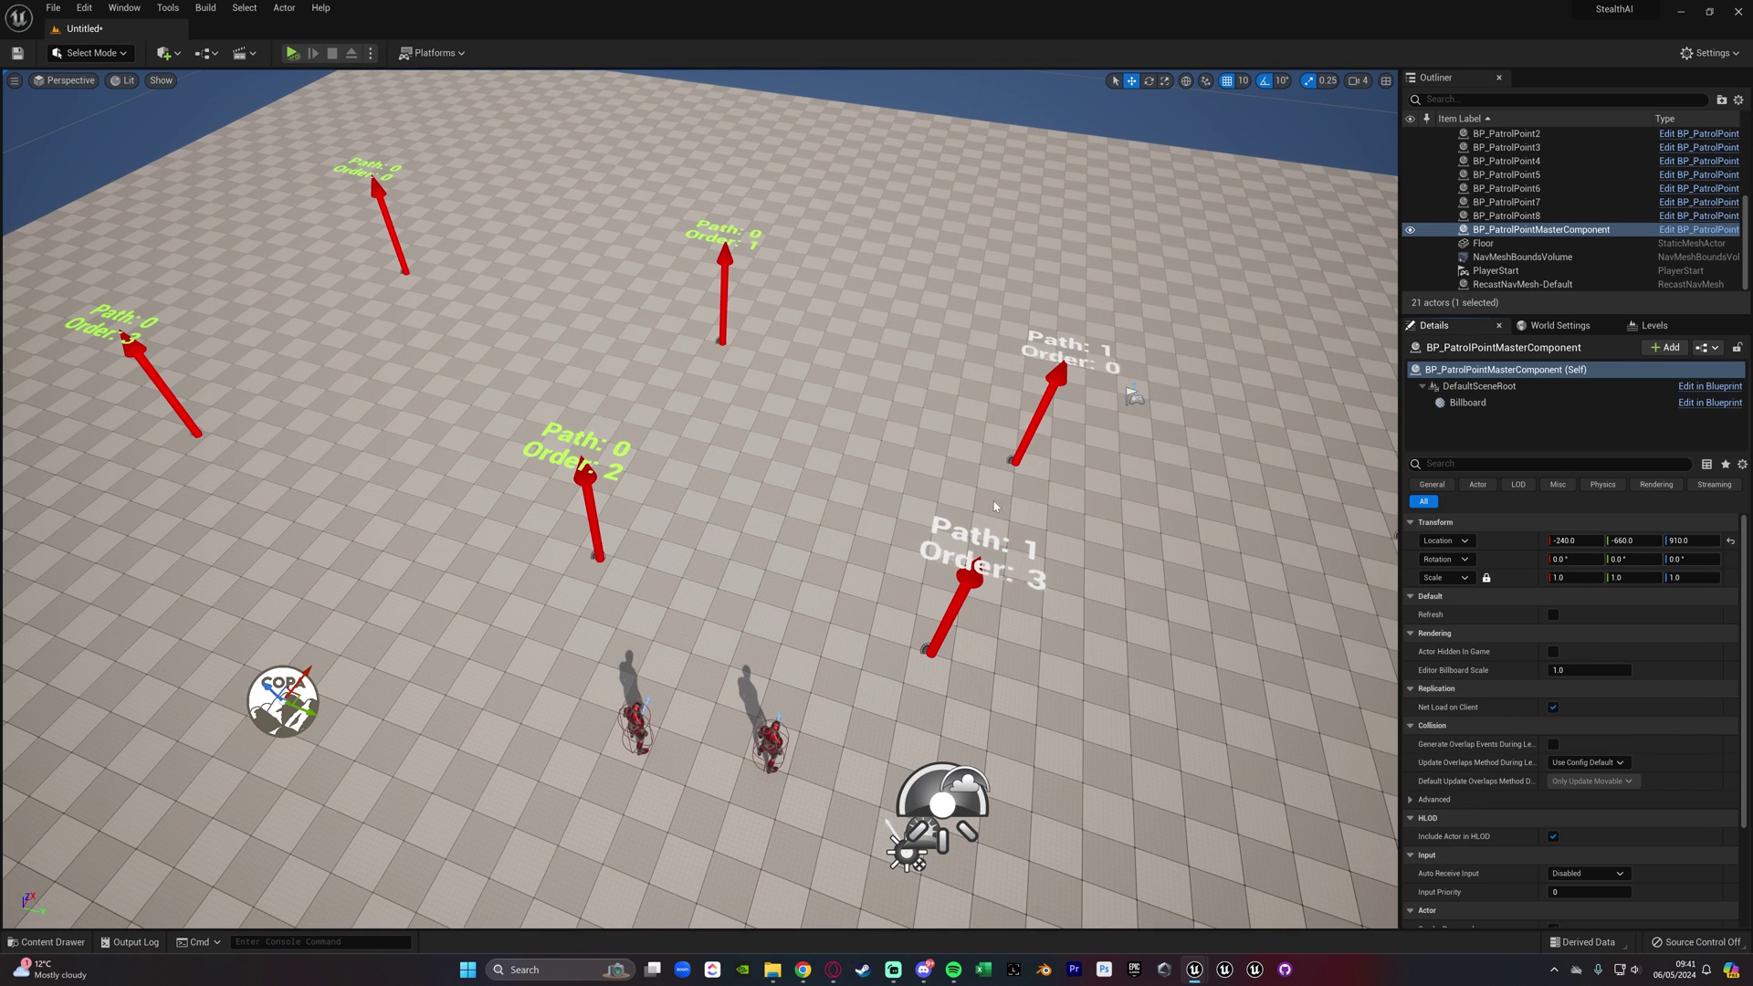
pyautogui.moveTo(877, 493); pyautogui.dragTo(849, 418, button='right')
pyautogui.moveTo(876, 493); pyautogui.dragTo(867, 456, button='right')
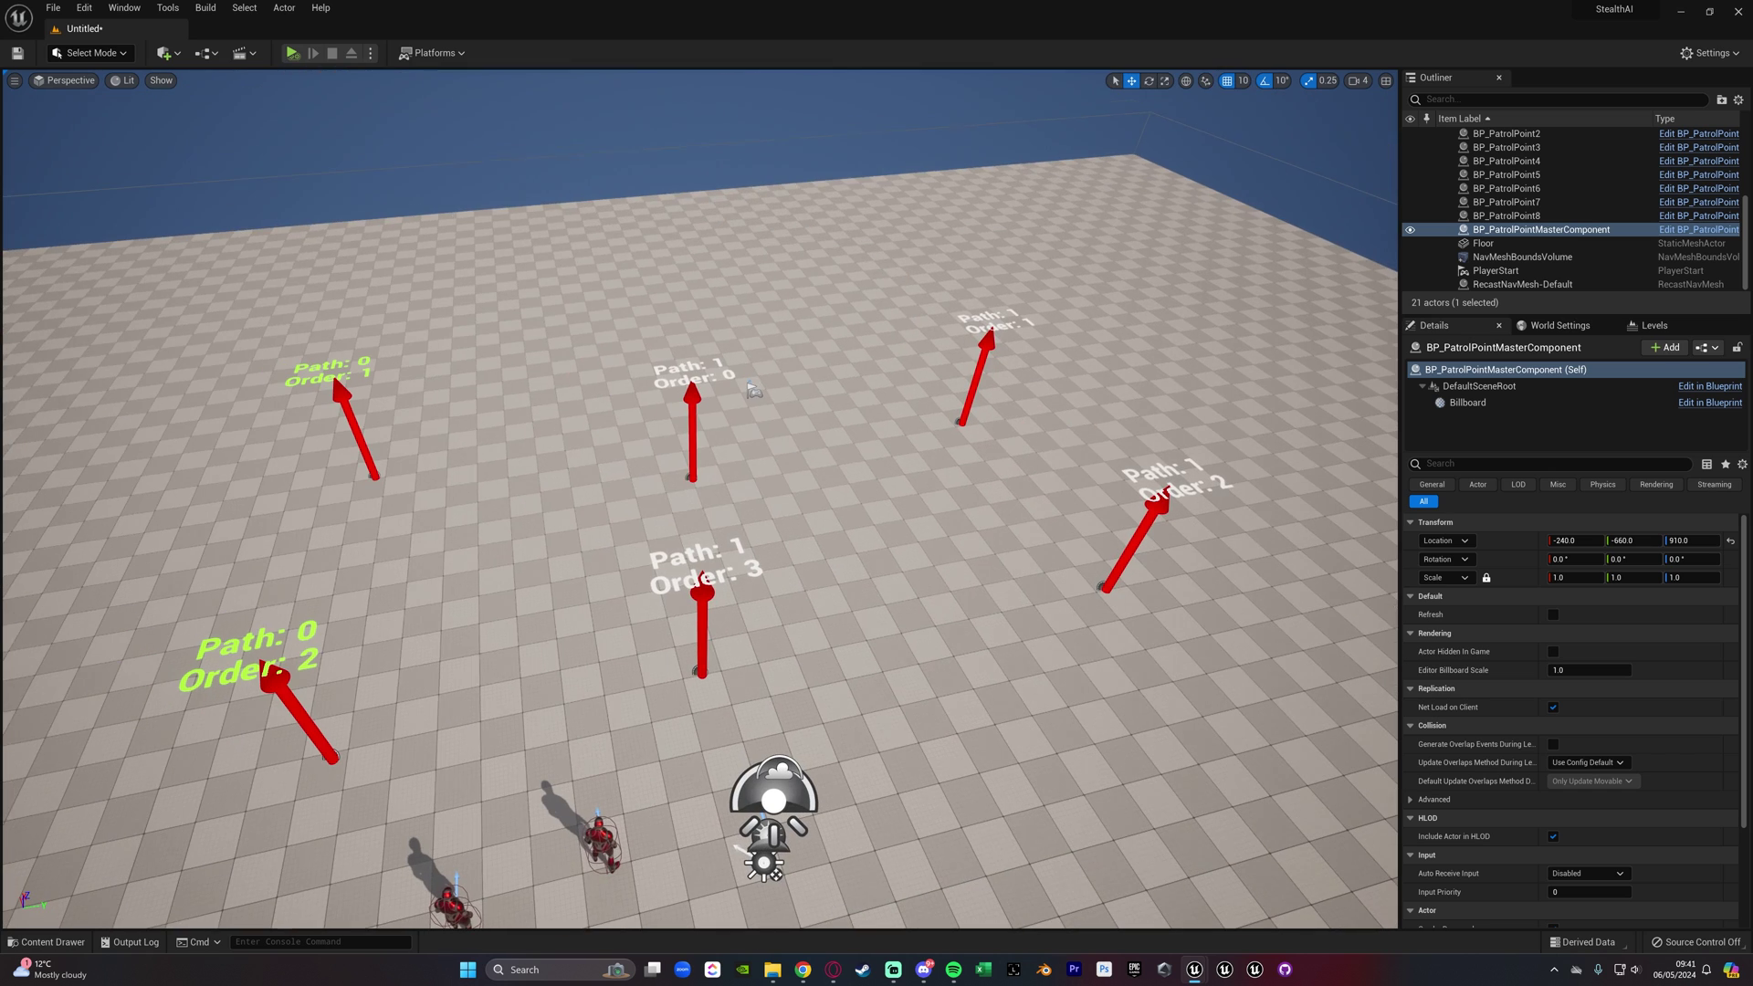
# Simulate the level to watch both enemies walk their separate patrol paths, and stop the simulation
pyautogui.click(292, 53)
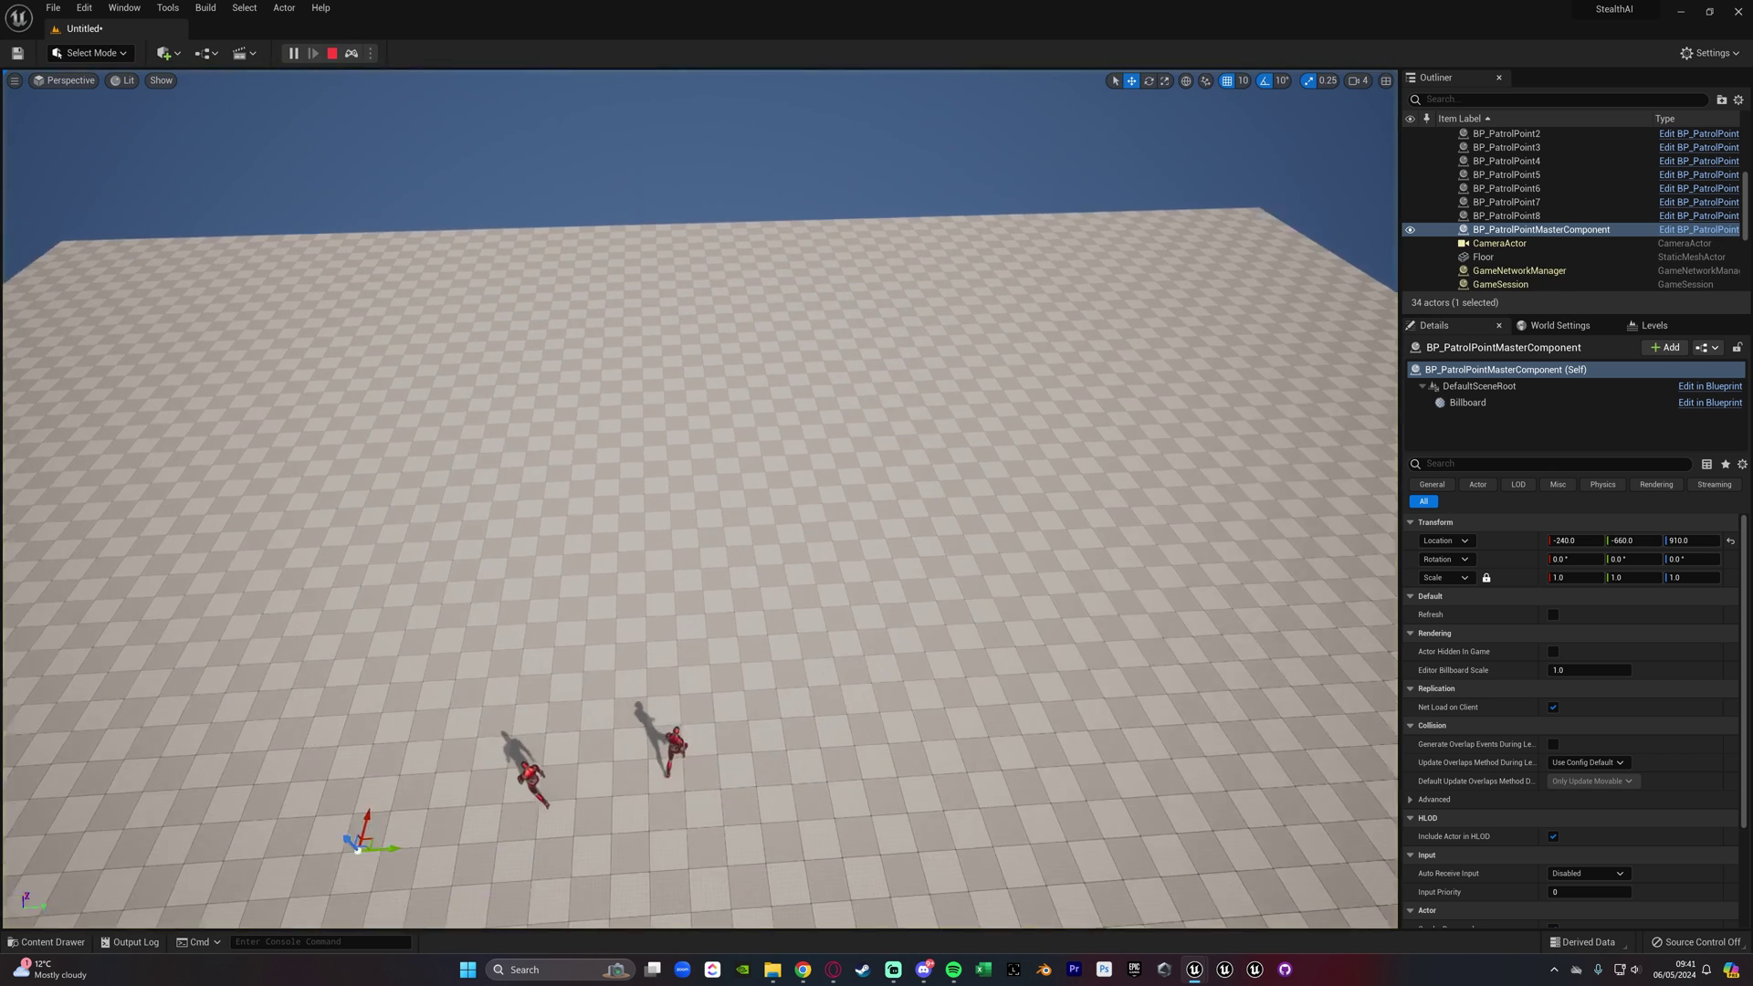
pyautogui.press('Escape')
pyautogui.moveTo(847, 610); pyautogui.dragTo(837, 610, button='right')
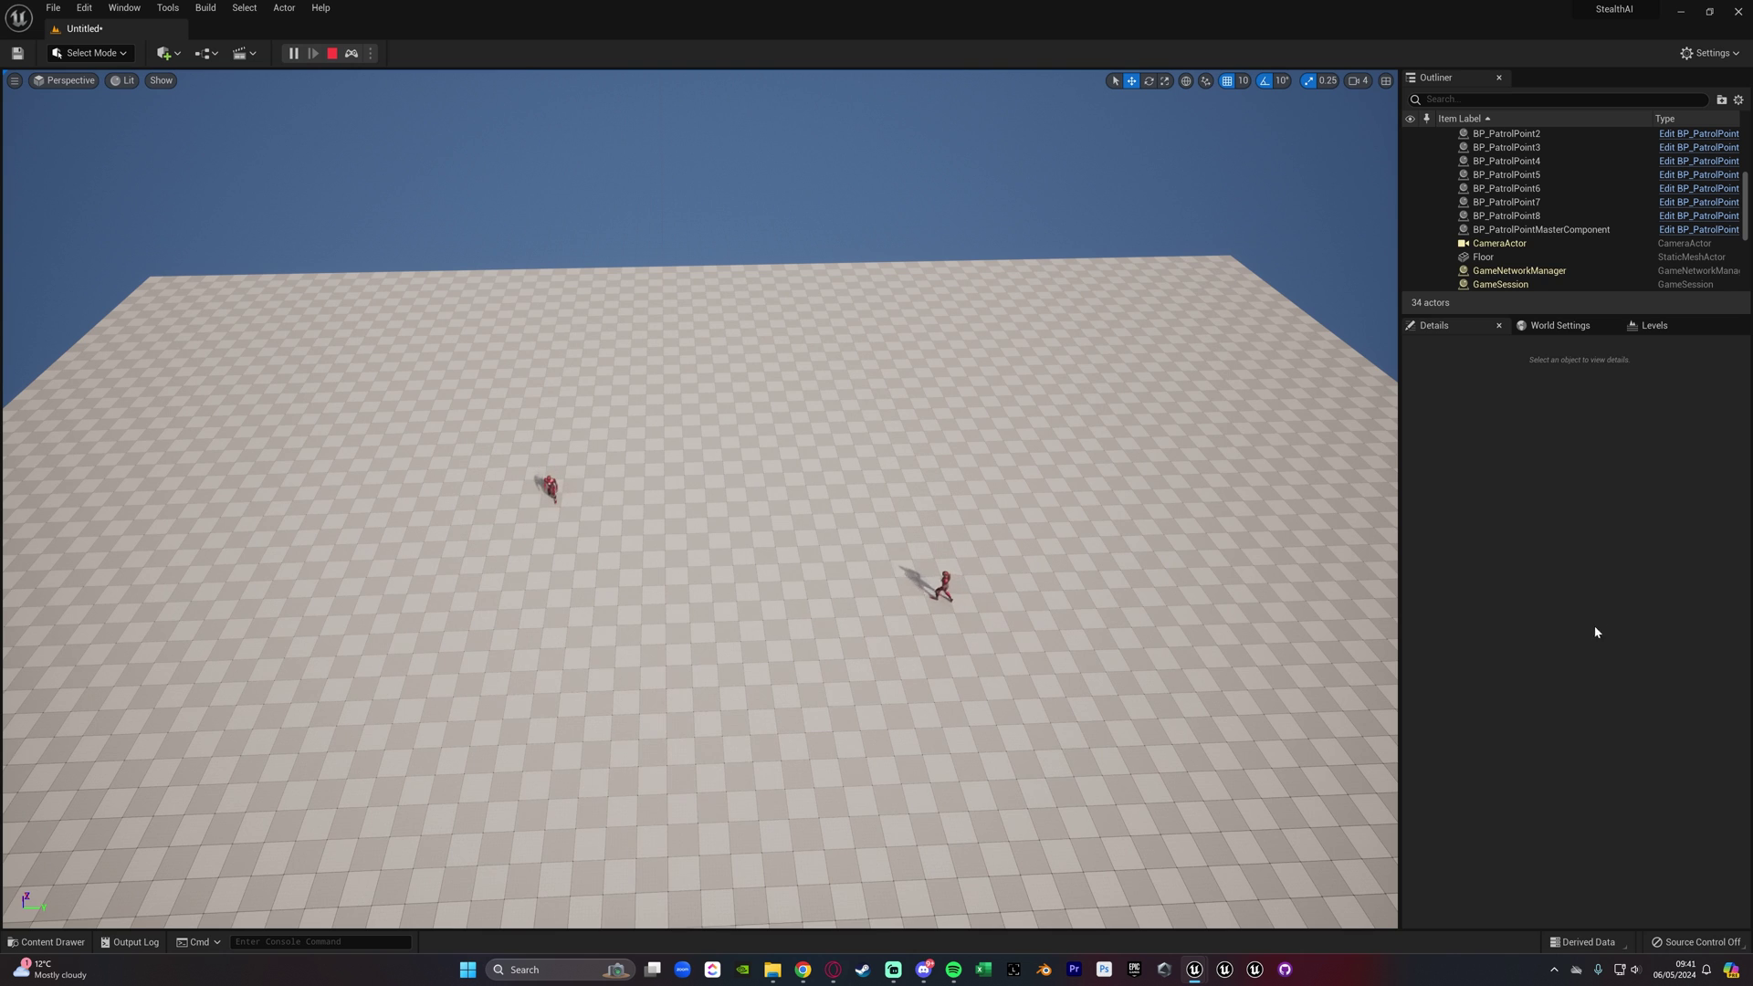
pyautogui.press('Escape')
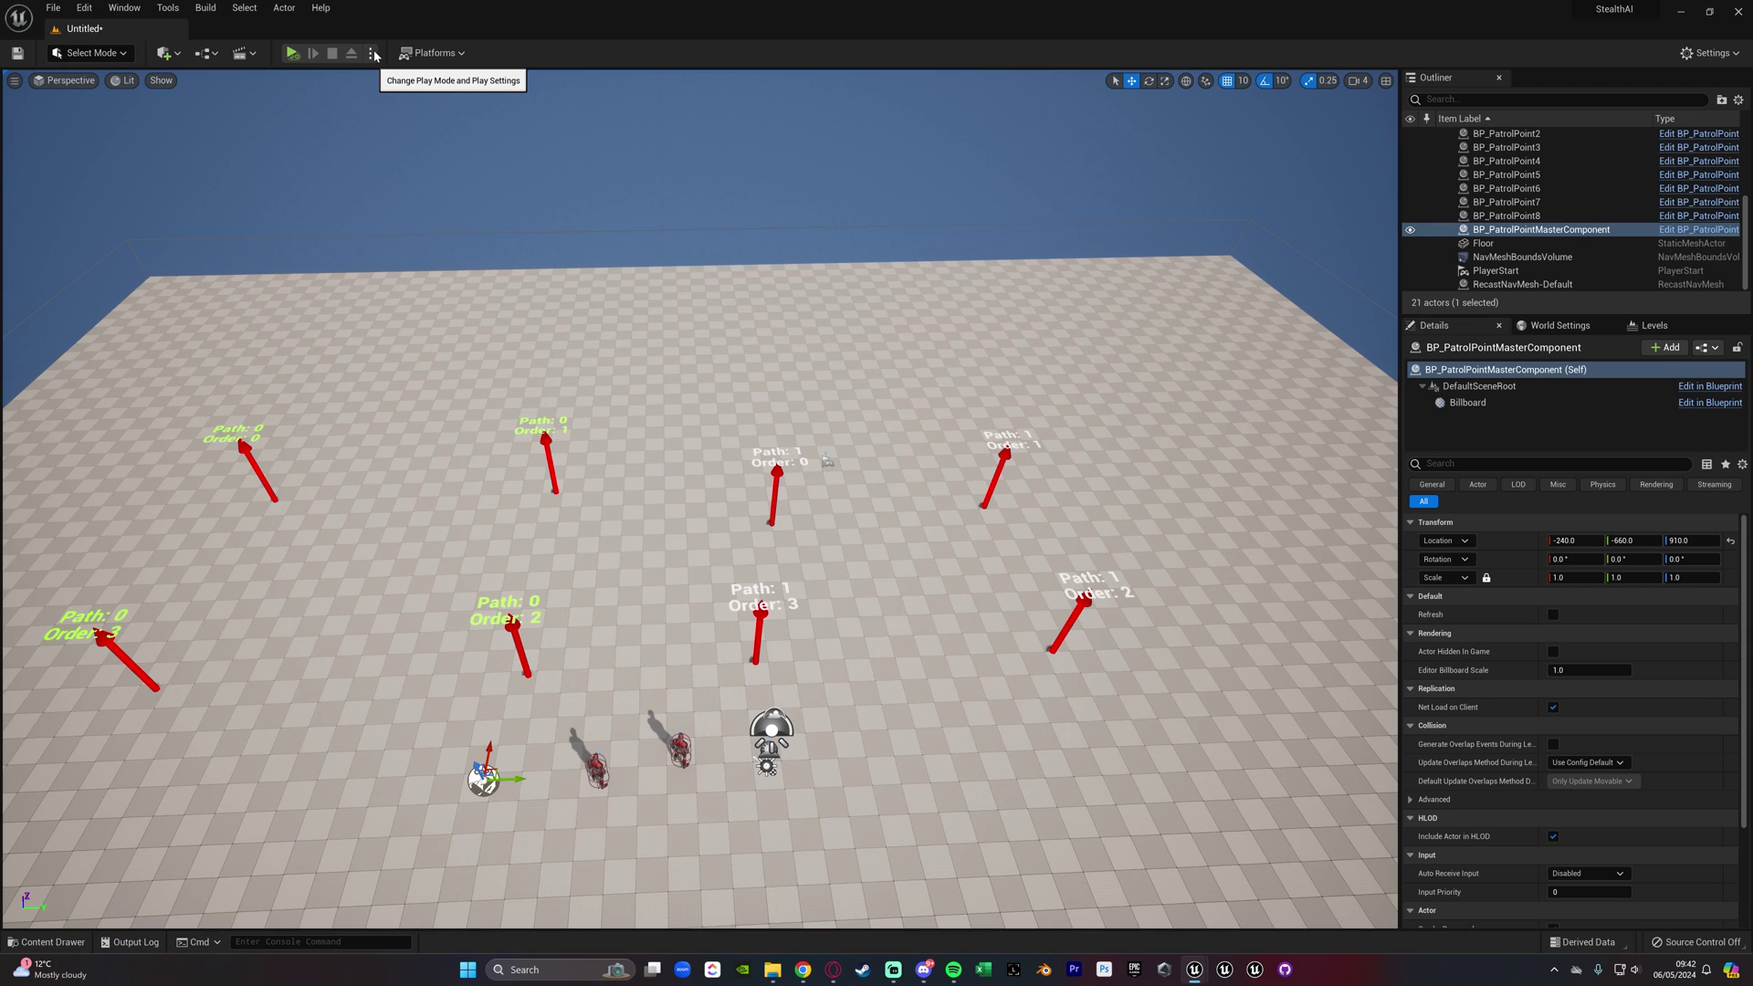
# Play the level as the player character and run around near the two patrolling enemies to test their detection
pyautogui.click(373, 53)
pyautogui.click(429, 90)
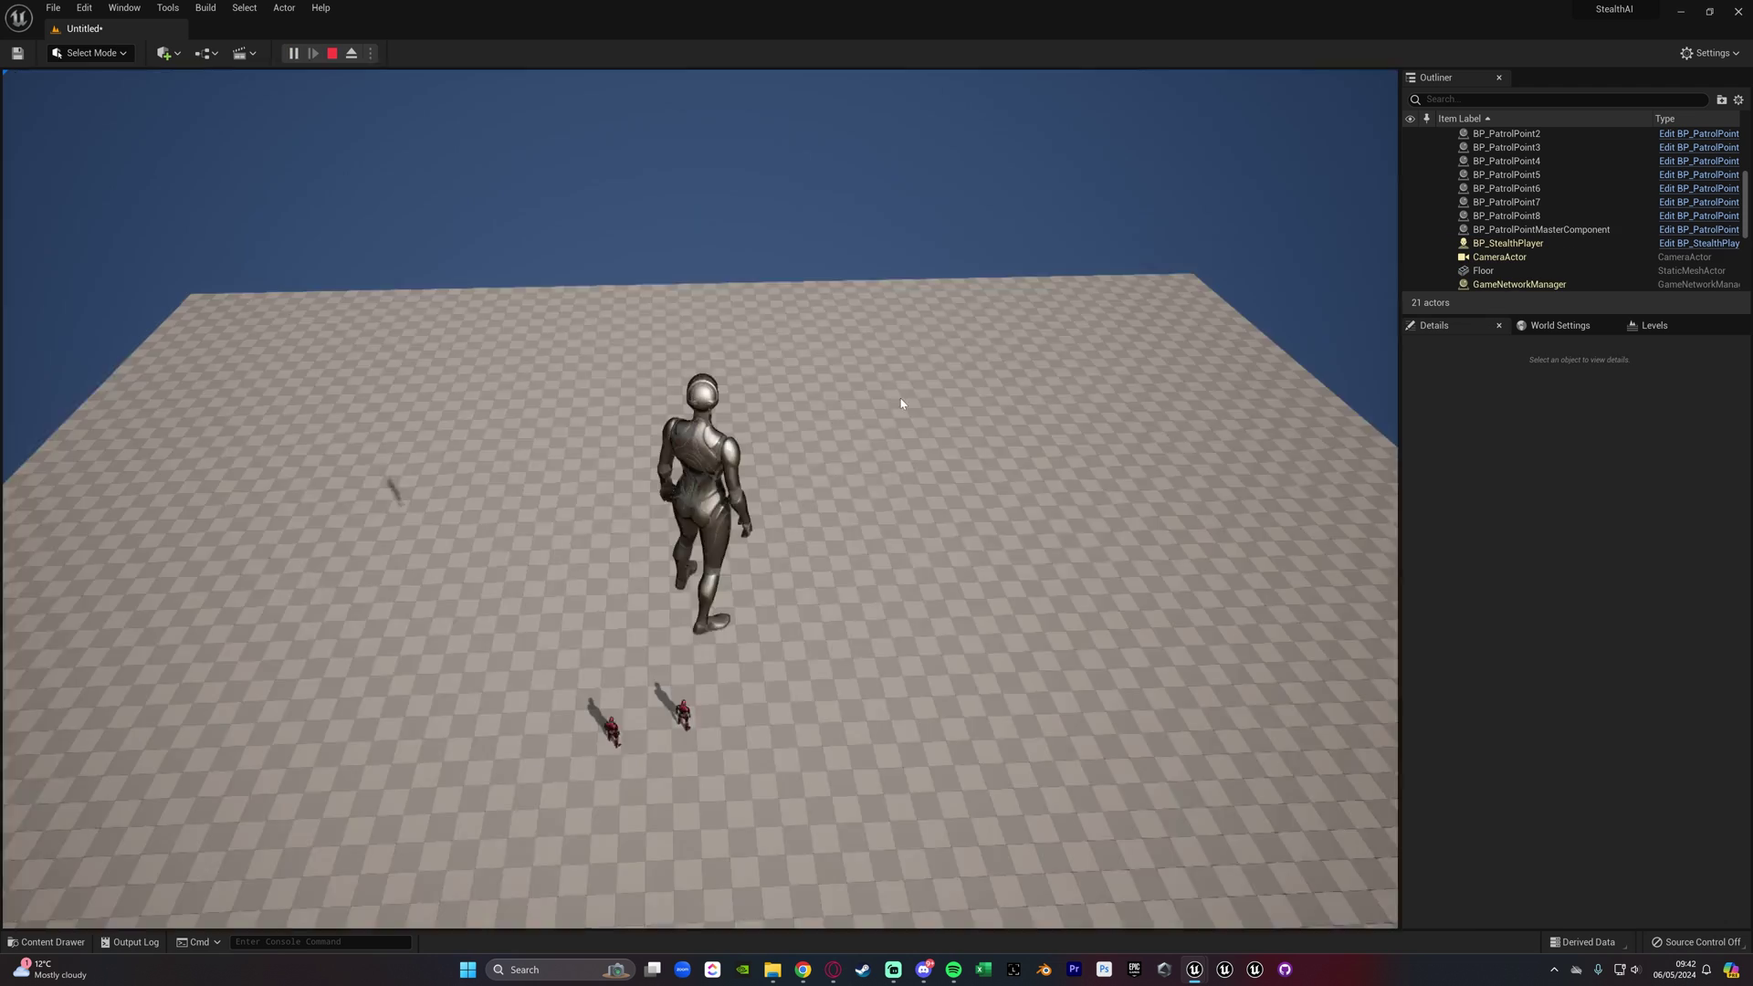
pyautogui.click(900, 402)
pyautogui.press('w')
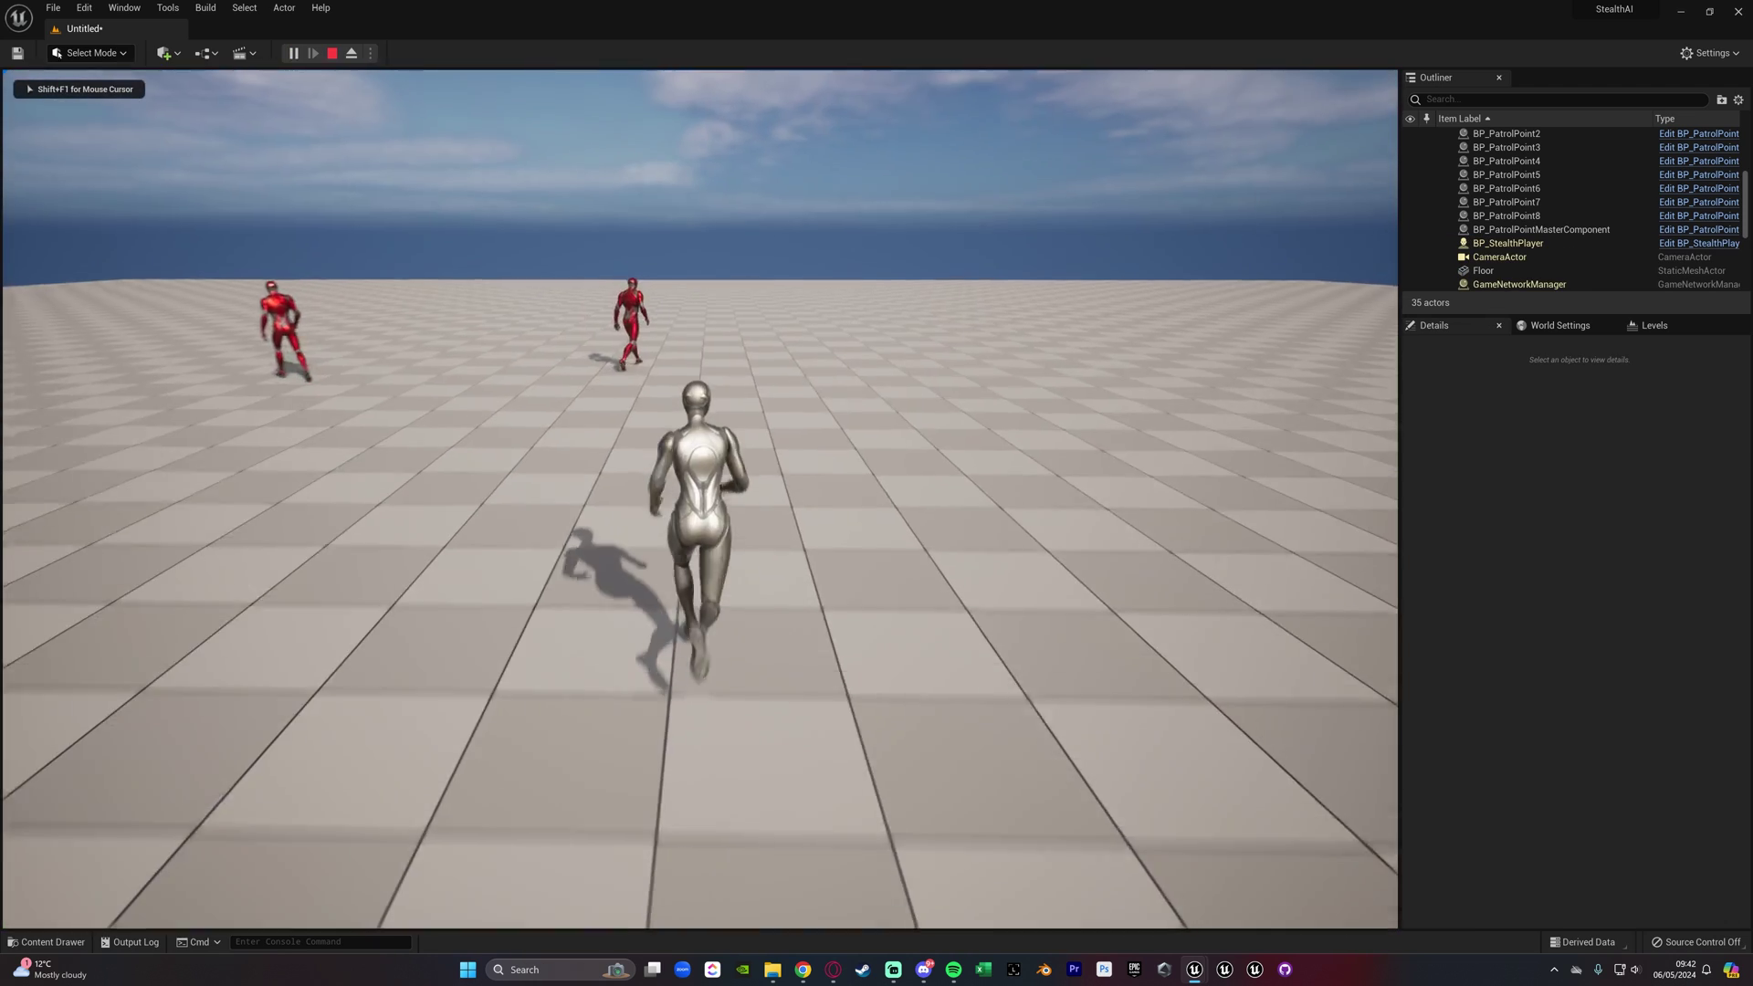
pyautogui.press('d')
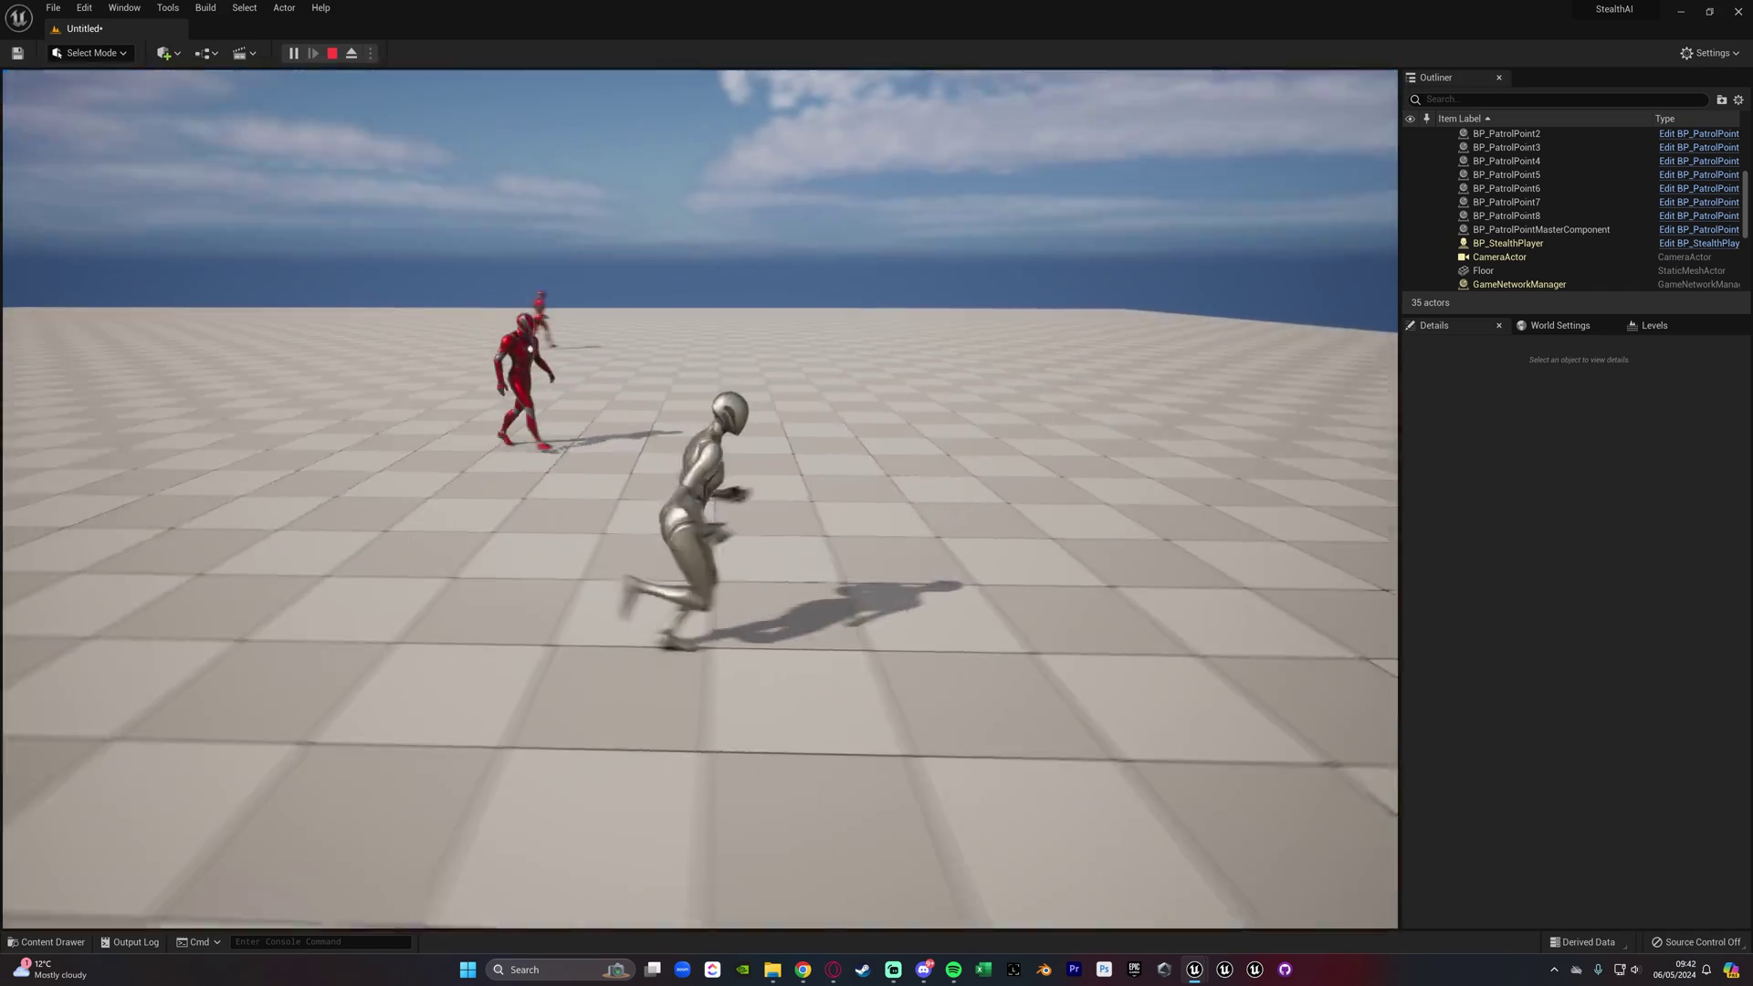
pyautogui.press('s')
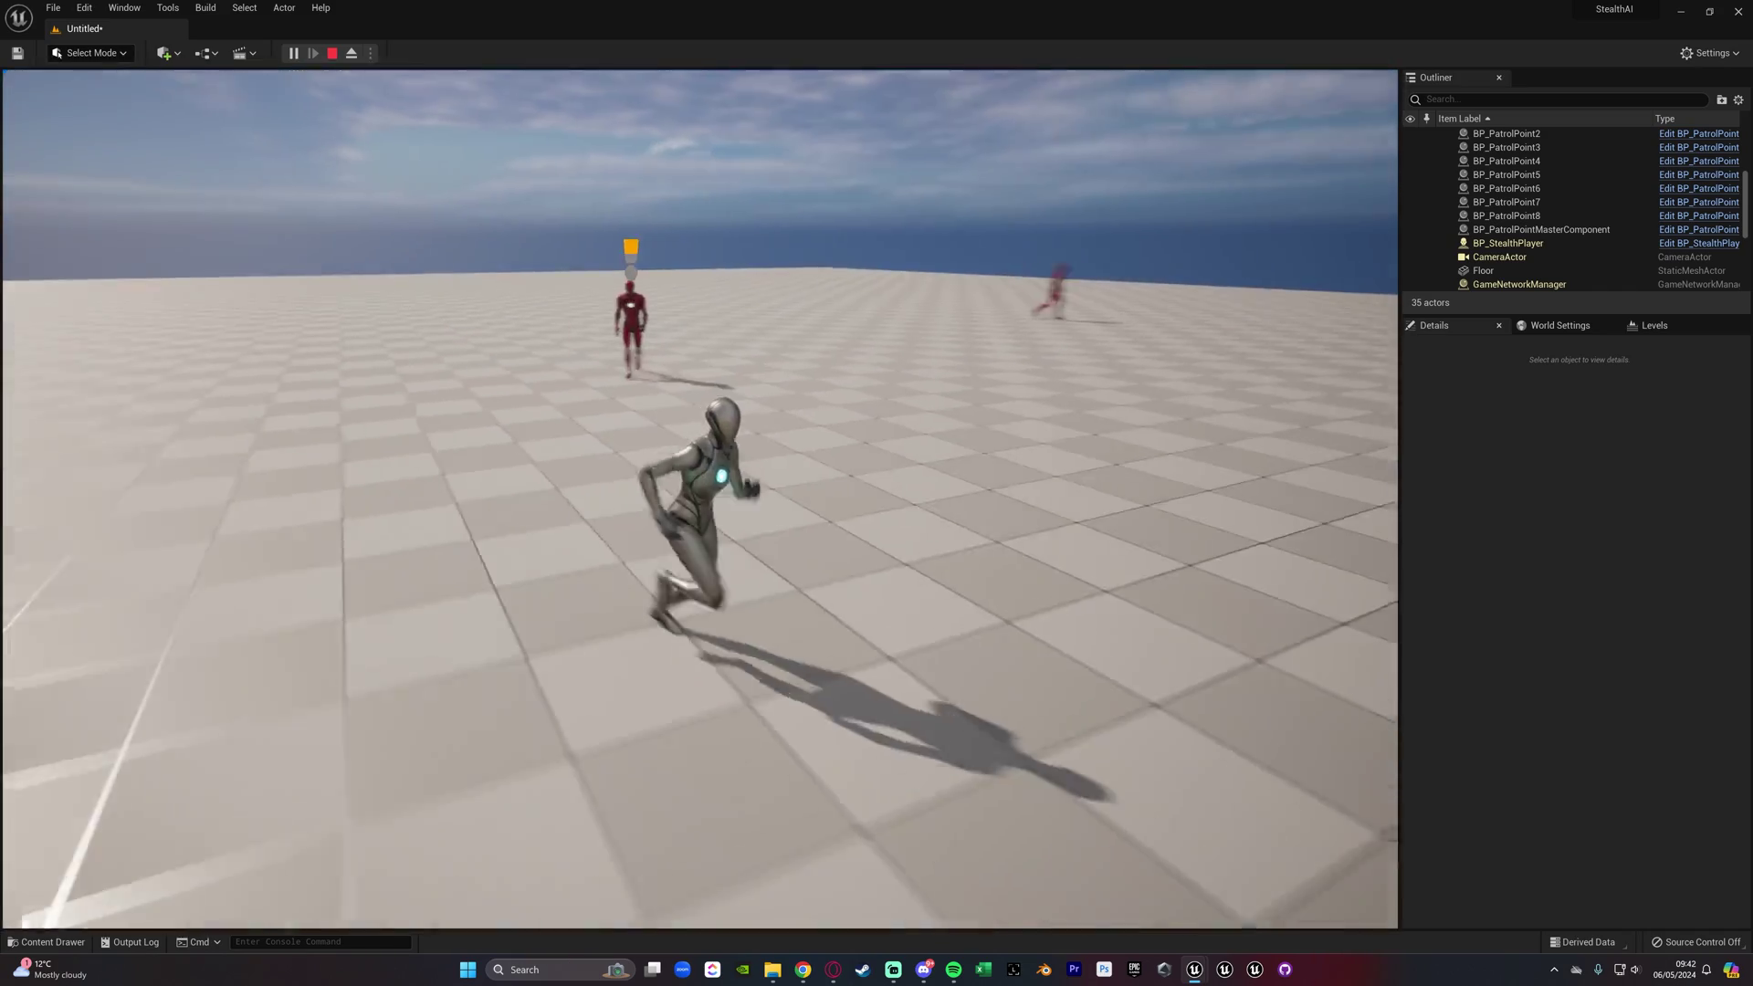
pyautogui.press('a')
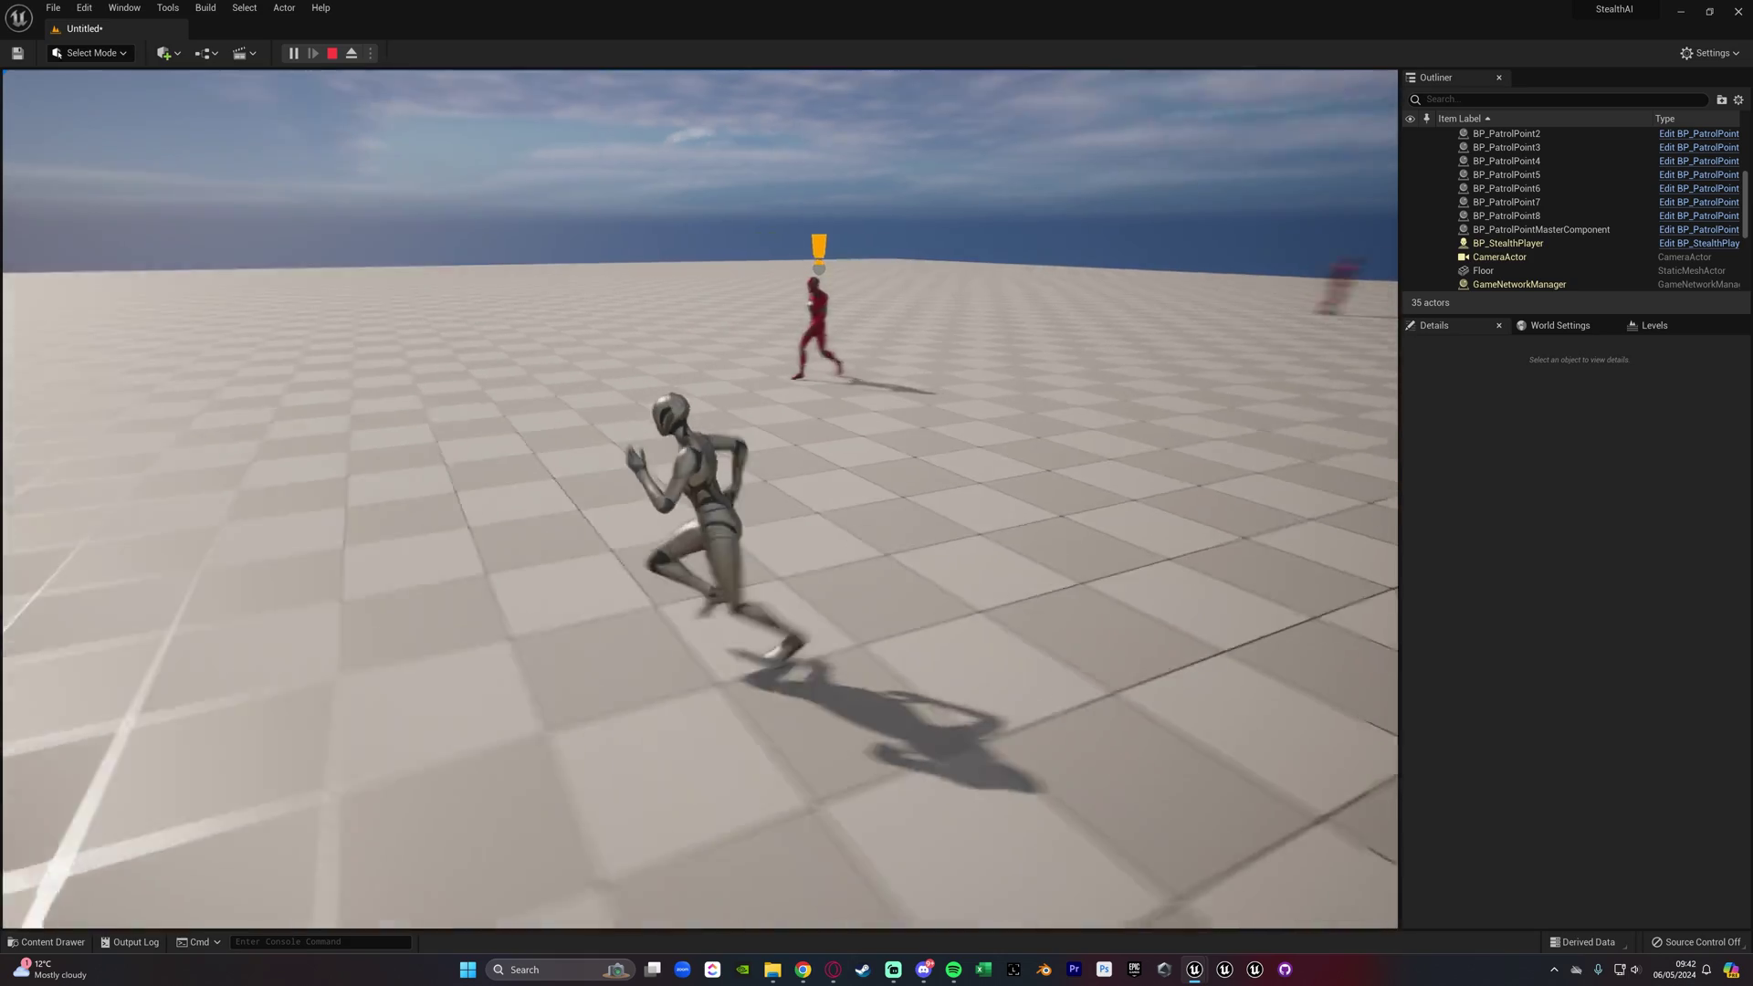